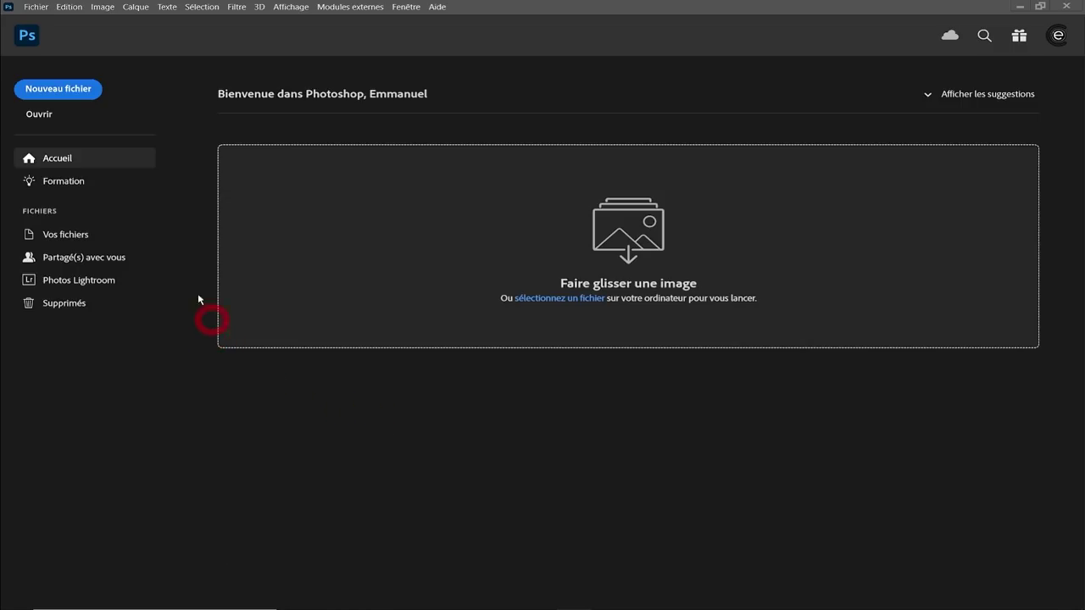
- Set up a new document of 21 × 10 cm, 300 pixels/inch, white background
left_click(38, 8)
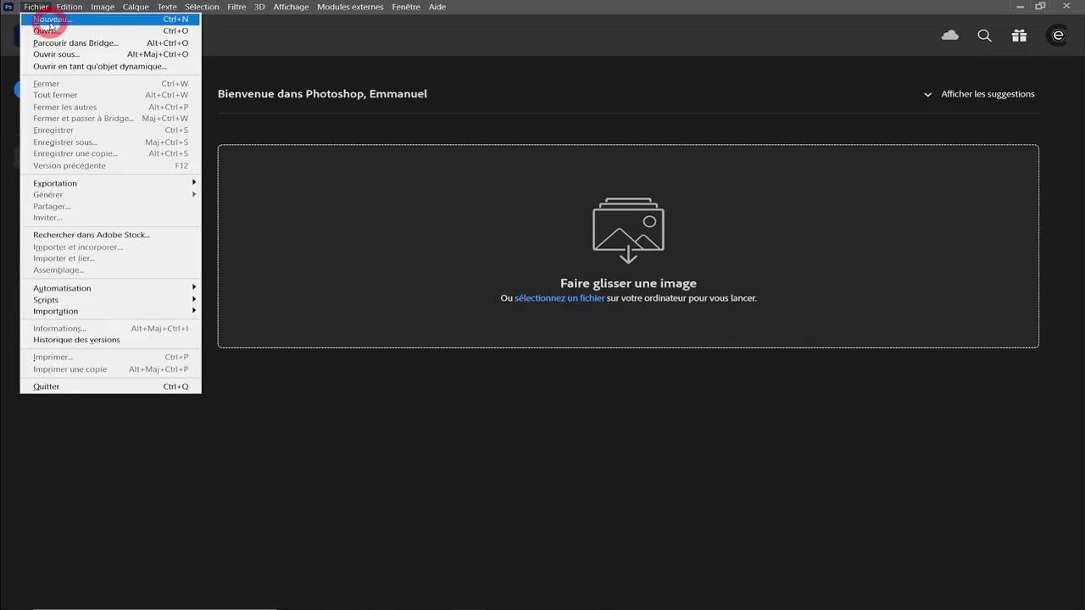
left_click(52, 19)
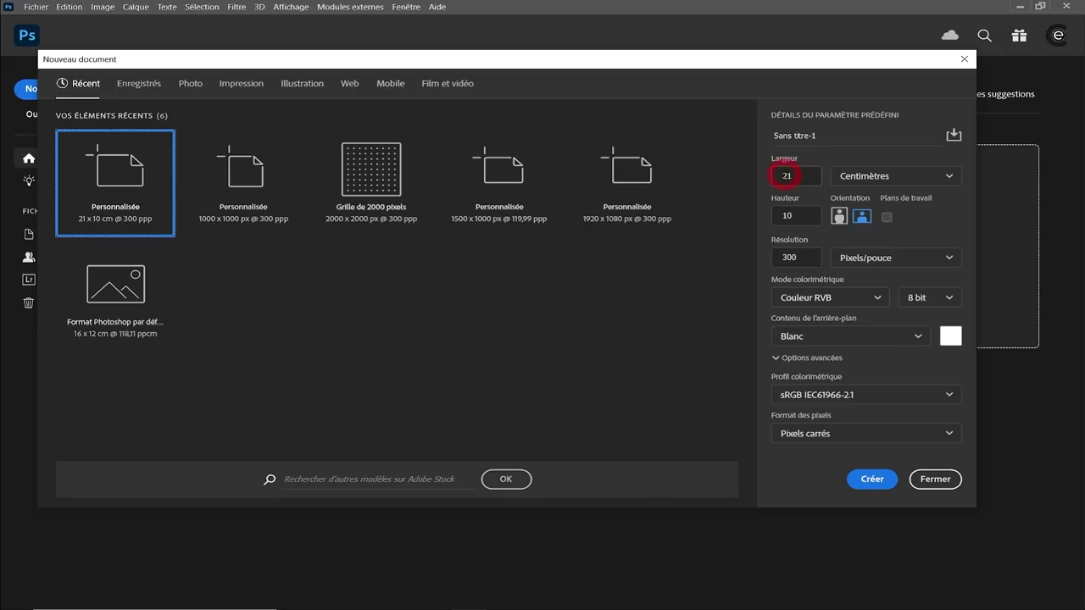
left_click(855, 175)
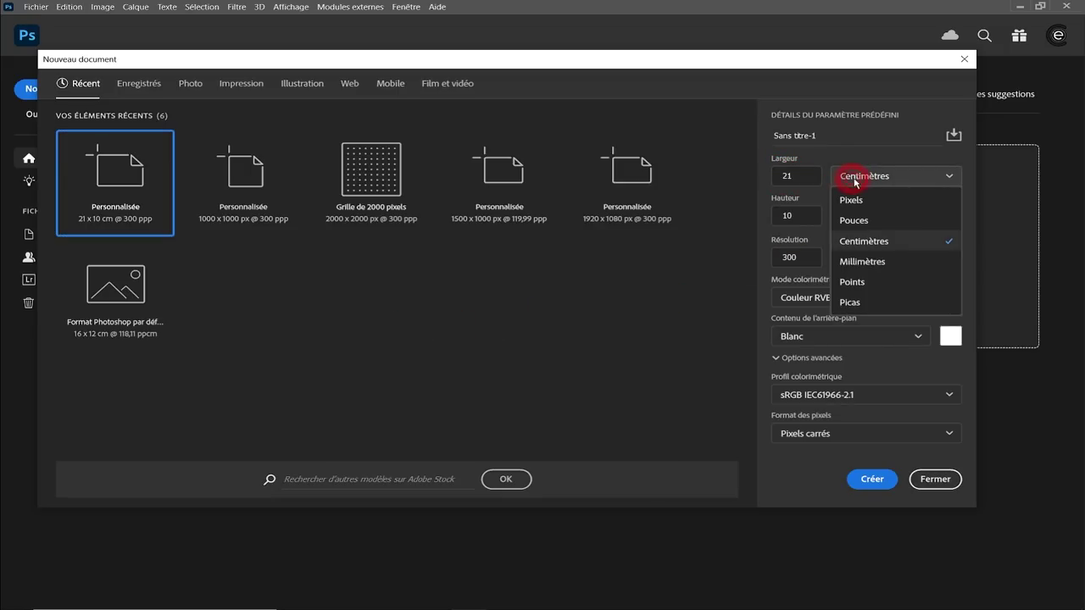
left_click(862, 243)
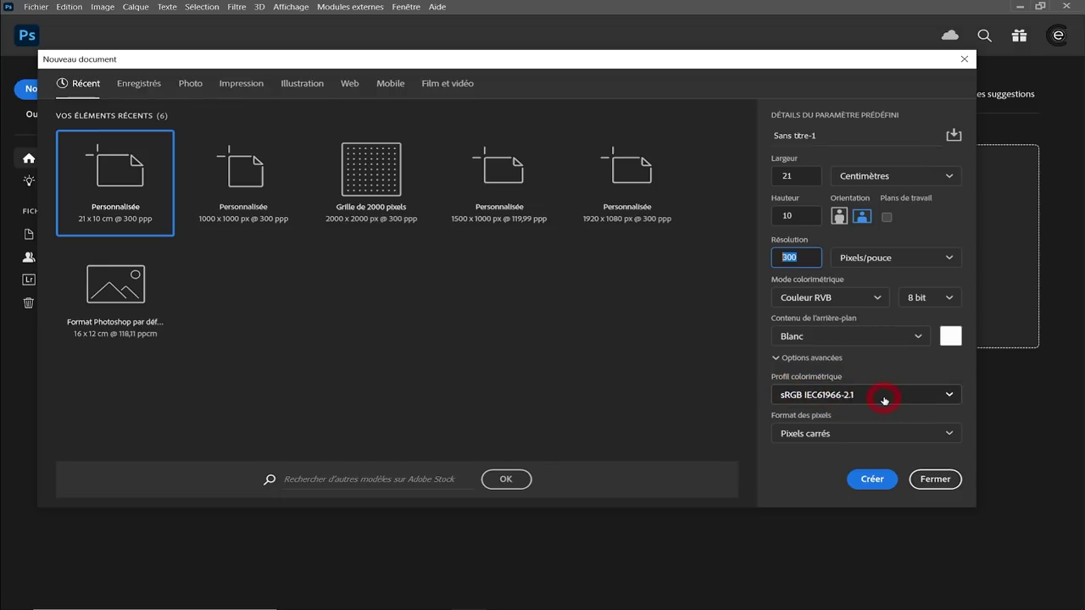
- Create the blank 21 × 10 cm canvas 'Sans titre-1'
left_click(869, 480)
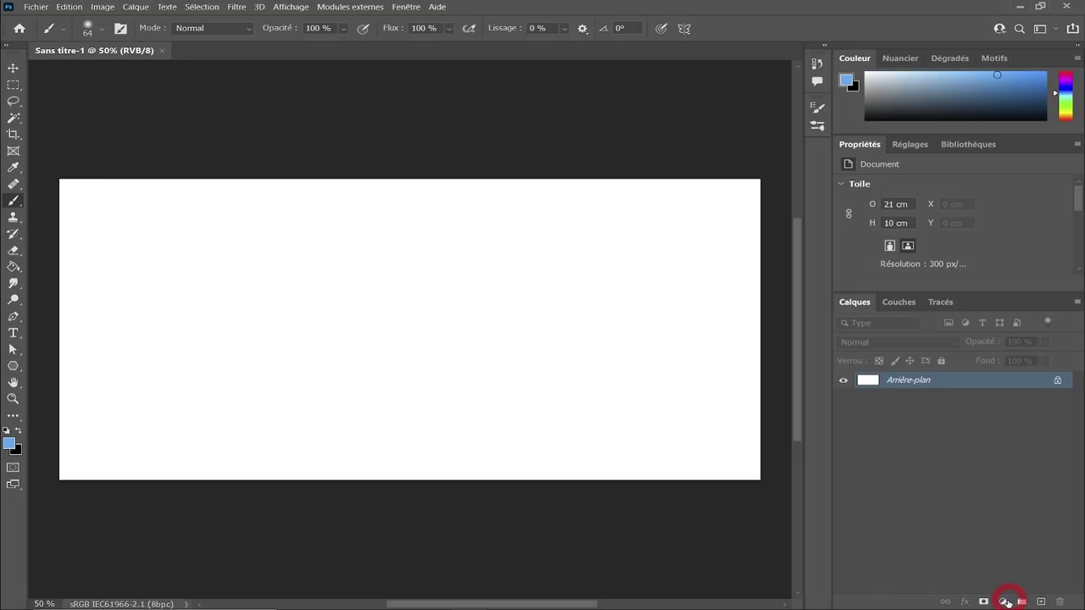
- Add a Couleur unie fill layer 'Fond 1' in dark navy #02071a
left_click(1004, 601)
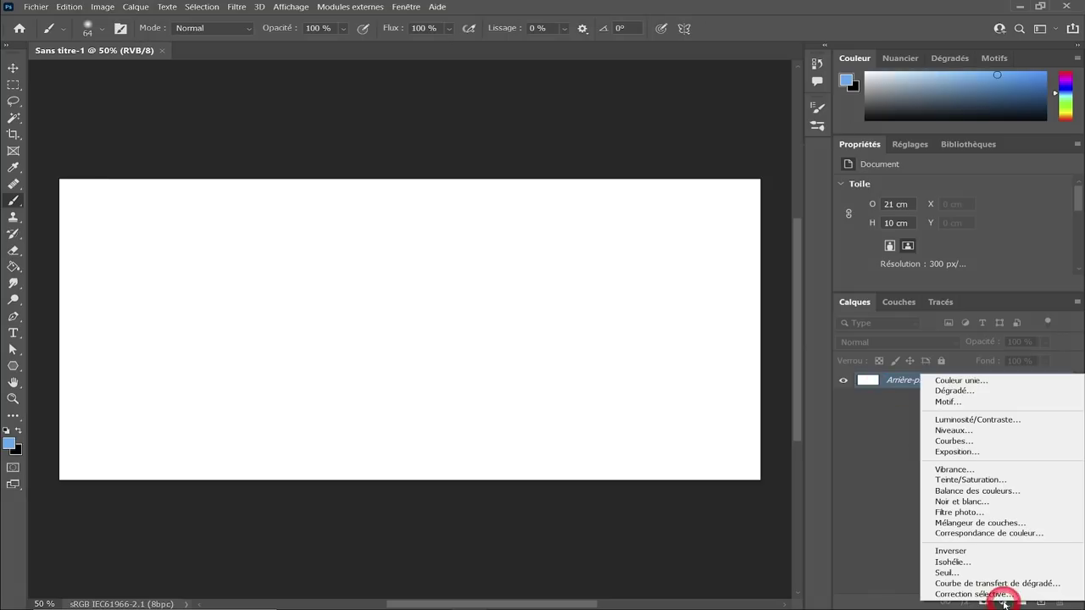
left_click(964, 381)
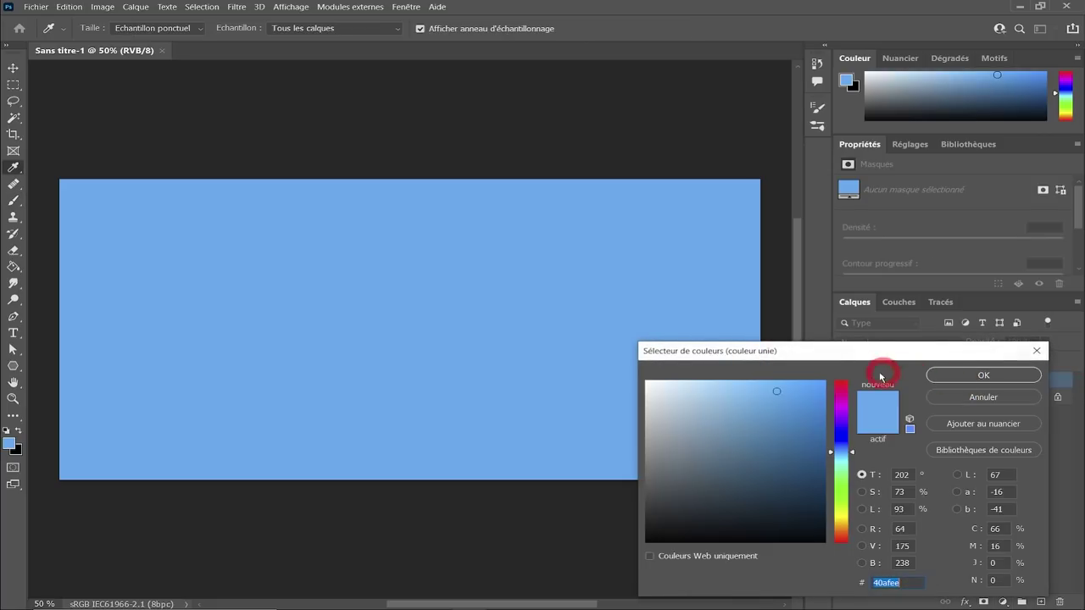
left_click_drag(774, 402, 811, 525)
left_click_drag(848, 351, 605, 99)
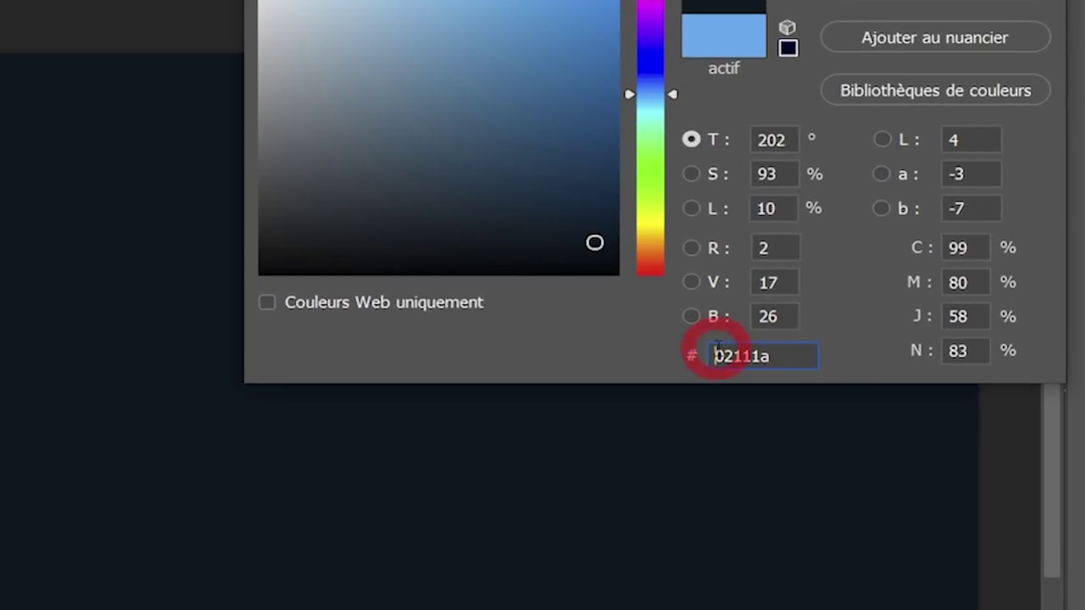
left_click_drag(710, 357, 758, 360)
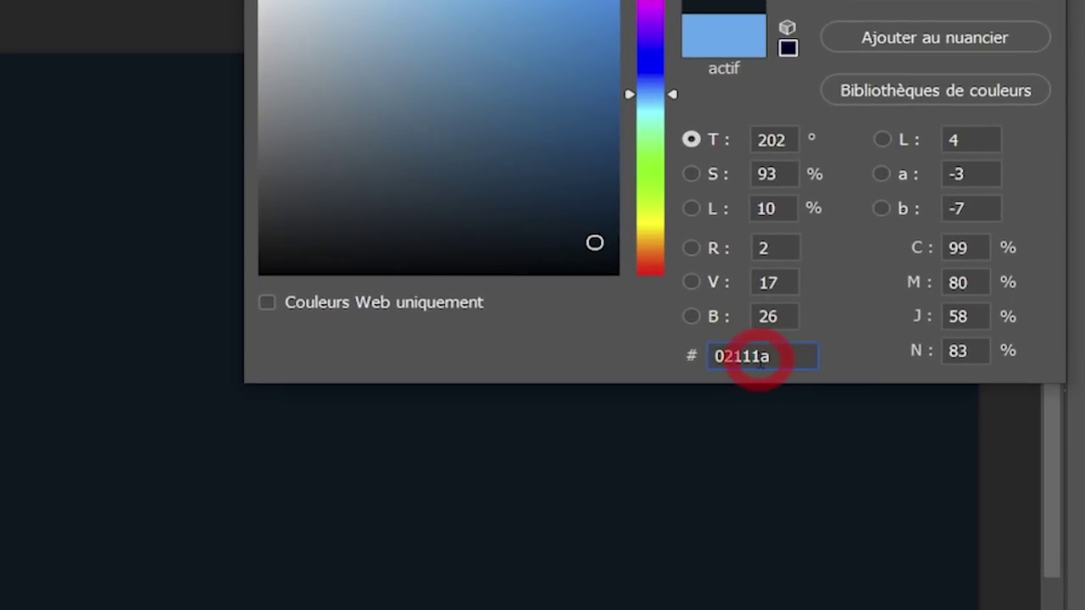
left_click(669, 83)
left_click_drag(669, 80, 670, 70)
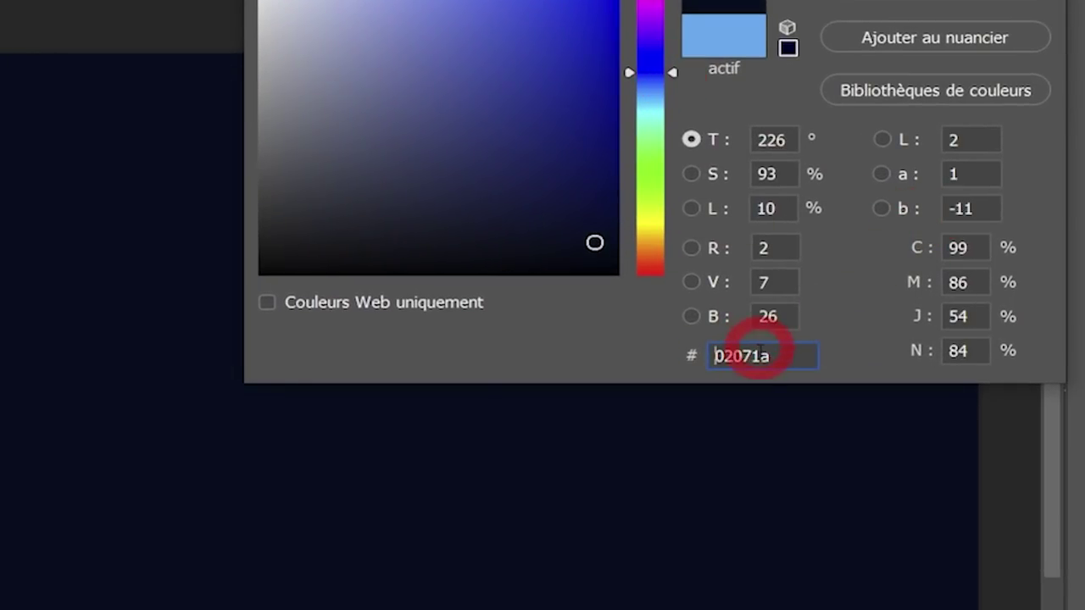
left_click(712, 127)
- Switch to the Pen tool in Forme (shape) mode
key("b")
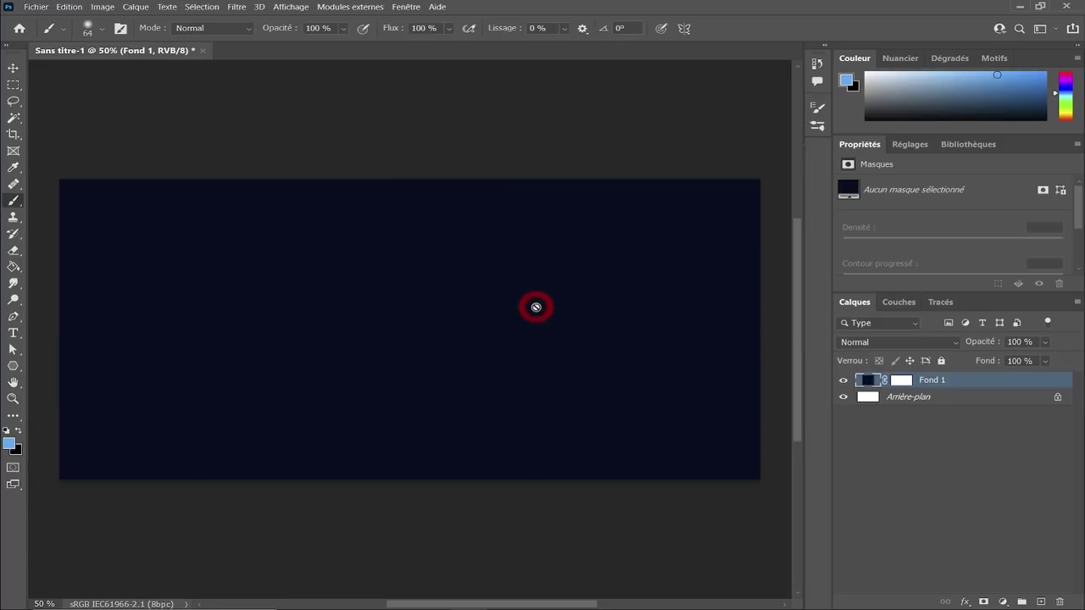
left_click(861, 381)
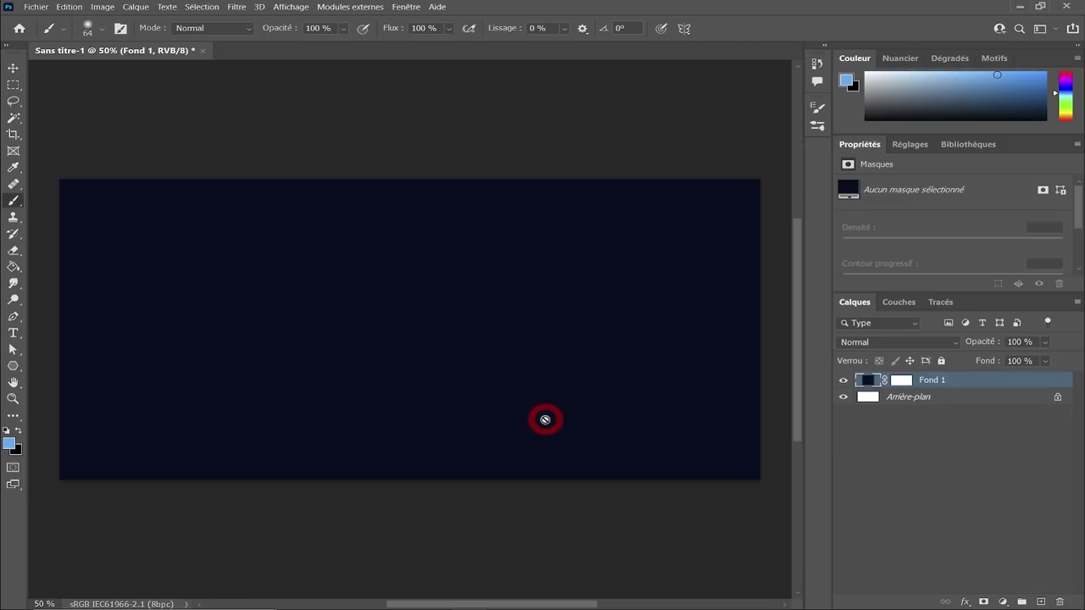
left_click(14, 319)
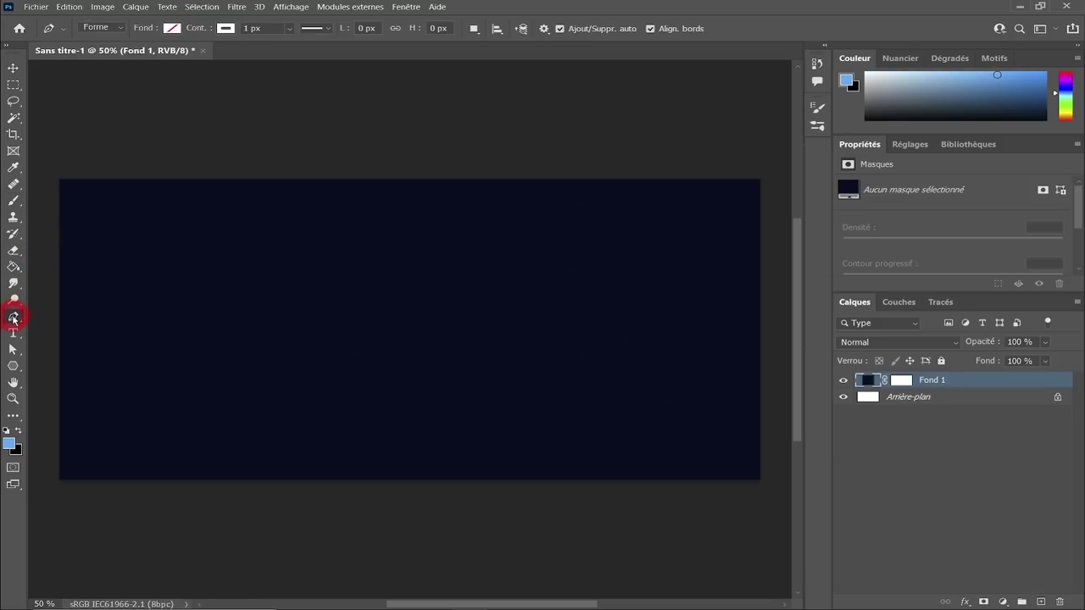
left_click(106, 27)
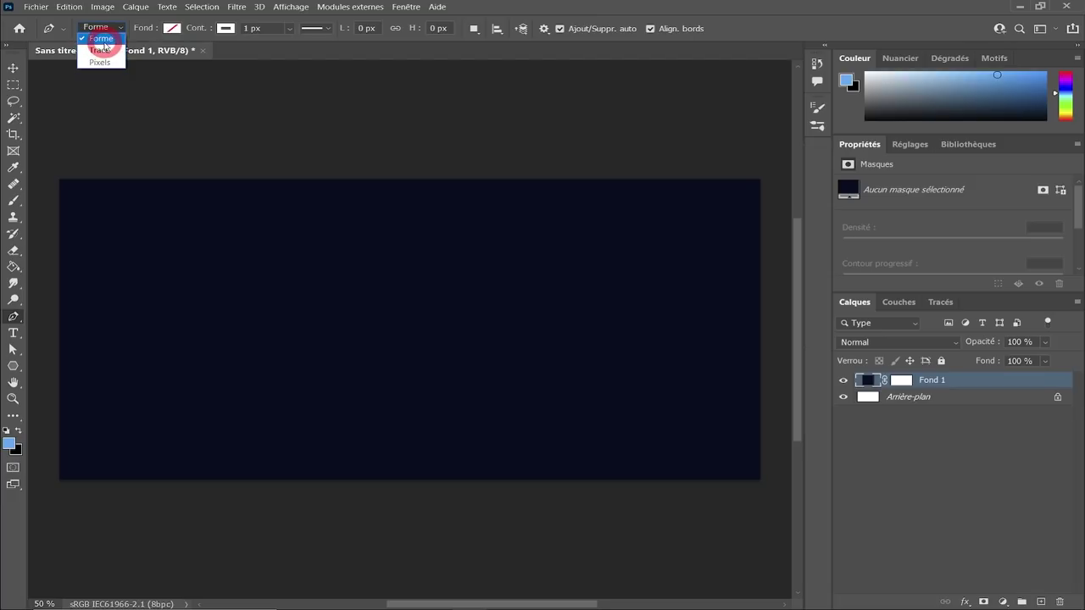
- Give the pen shapes a white 1 px outline with no fill
left_click(228, 28)
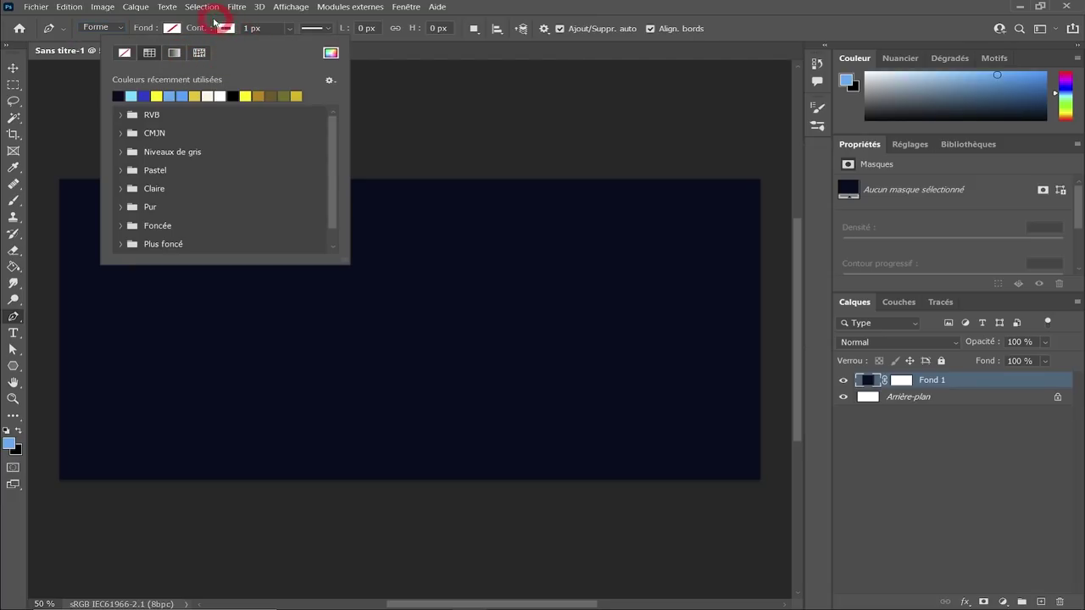
left_click(219, 96)
left_click(254, 28)
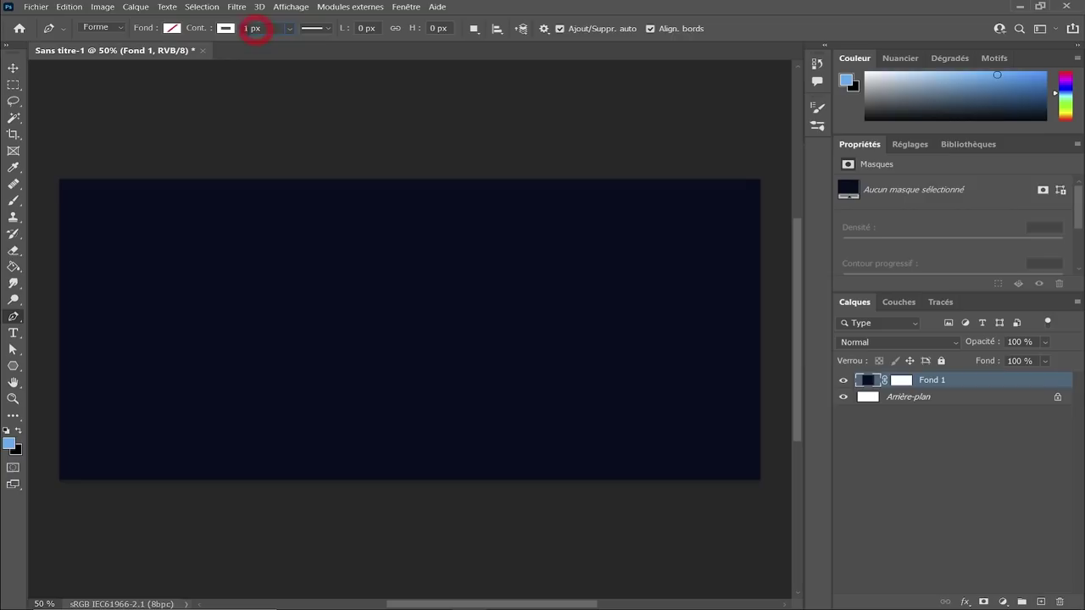
left_click(173, 28)
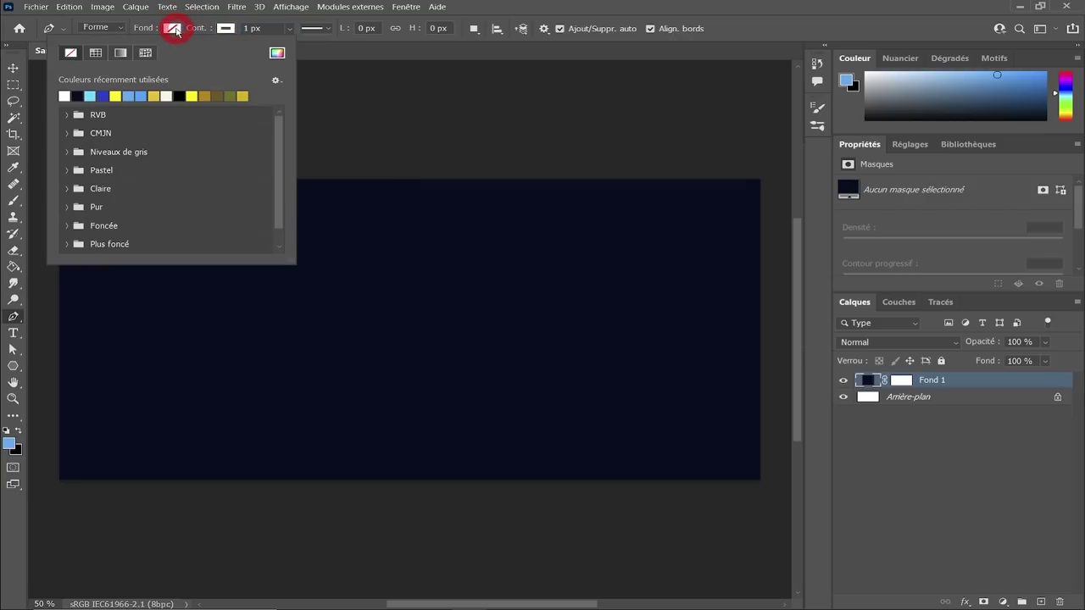
left_click(70, 53)
left_click(173, 28)
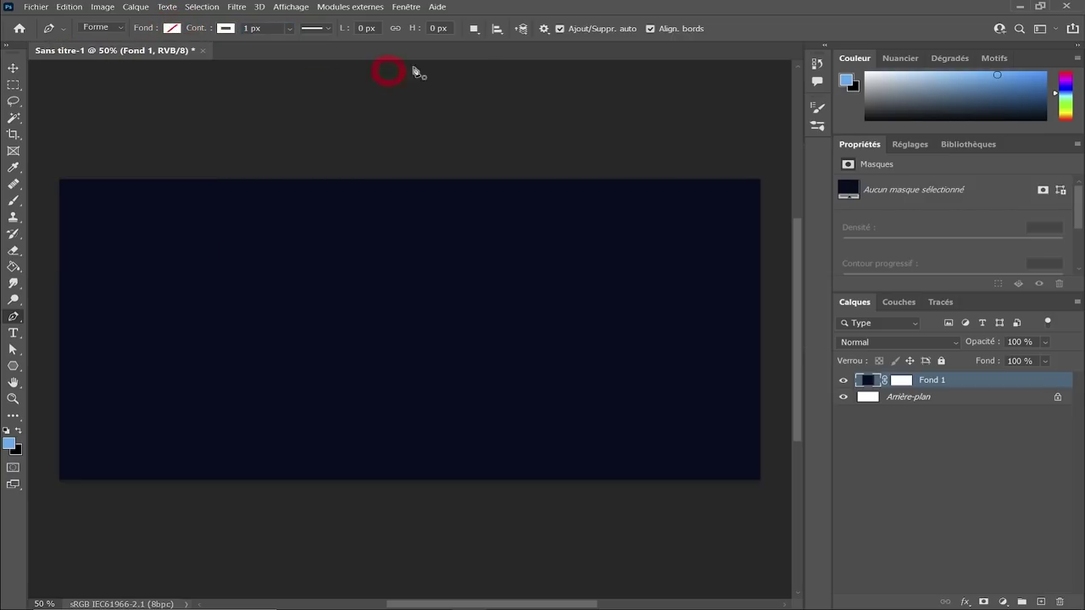
left_click(545, 30)
left_click(478, 97)
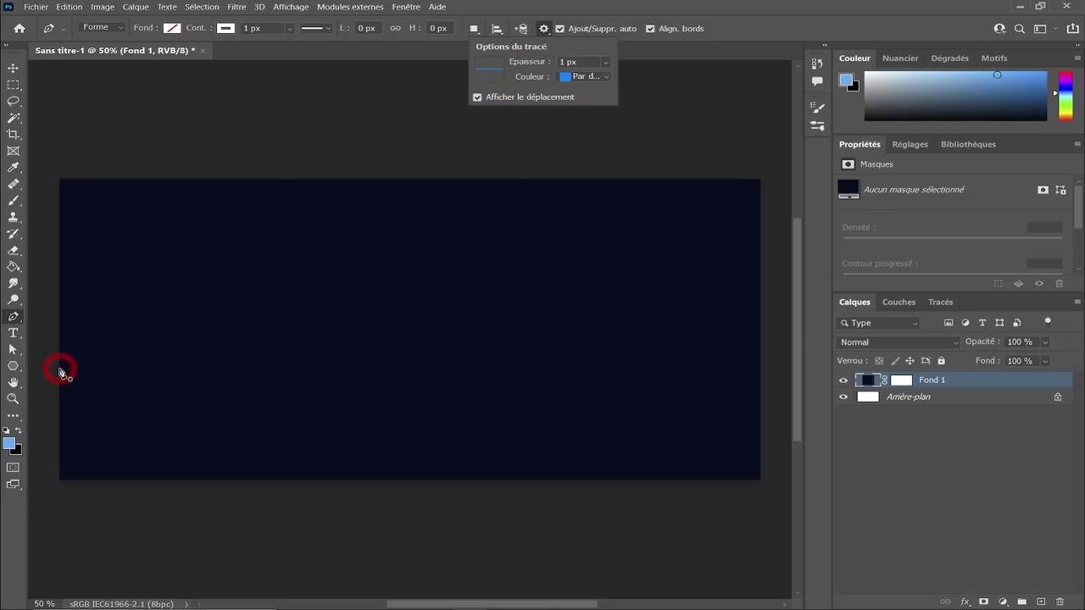
- Draw a path from the card's left edge that spirals up into a tree tip
left_click_drag(45, 359, 68, 385)
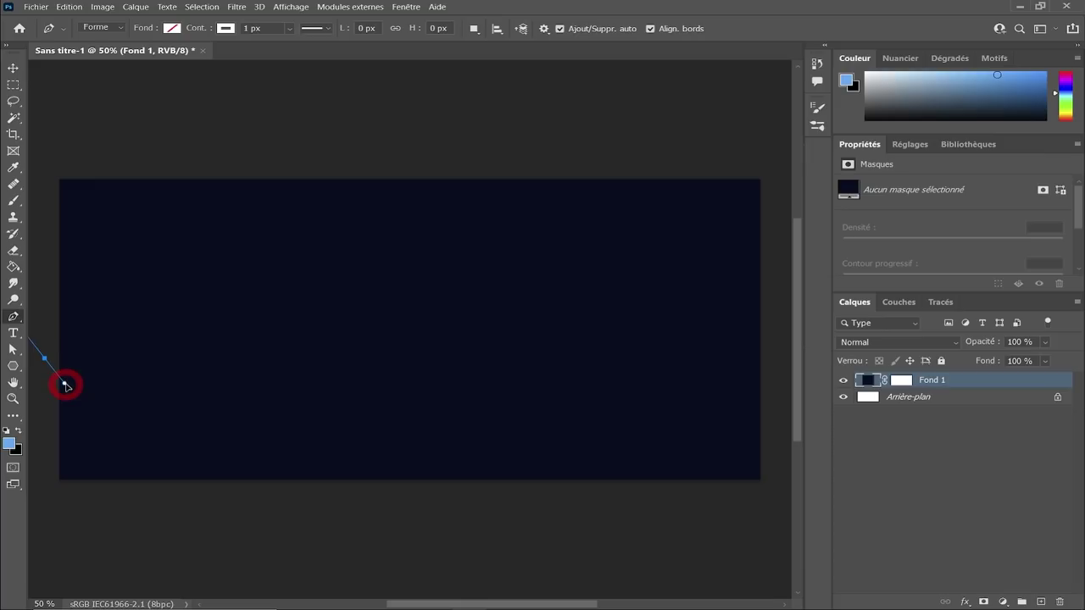
mouse_move(653, 407)
left_mouse_down()
mouse_move(727, 368)
mouse_move(734, 351)
left_mouse_up()
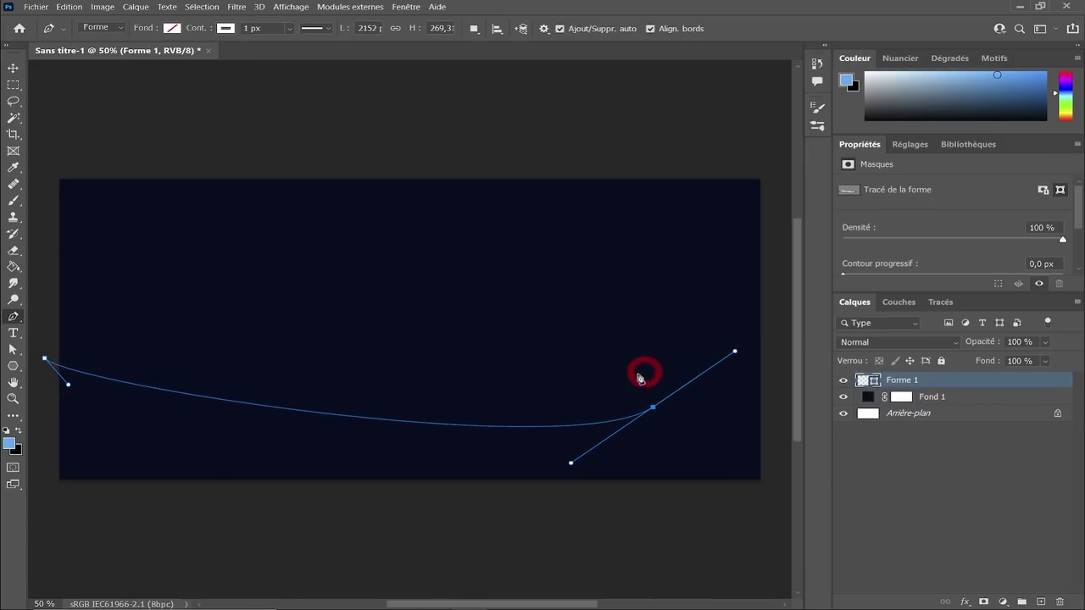
left_click_drag(497, 389, 529, 408)
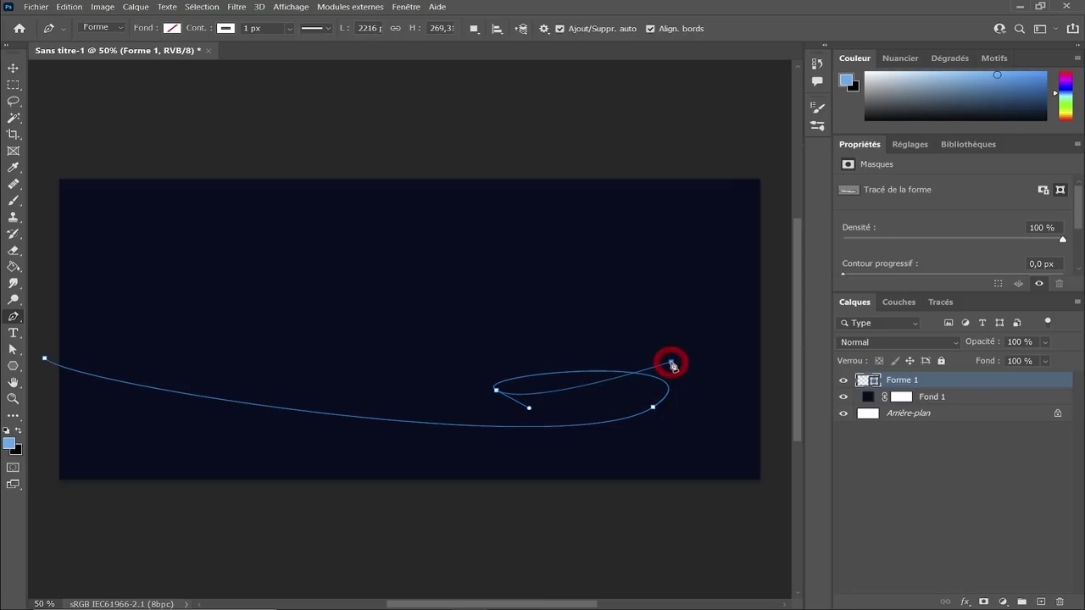
left_click_drag(671, 365, 649, 343)
left_click_drag(515, 343, 520, 359)
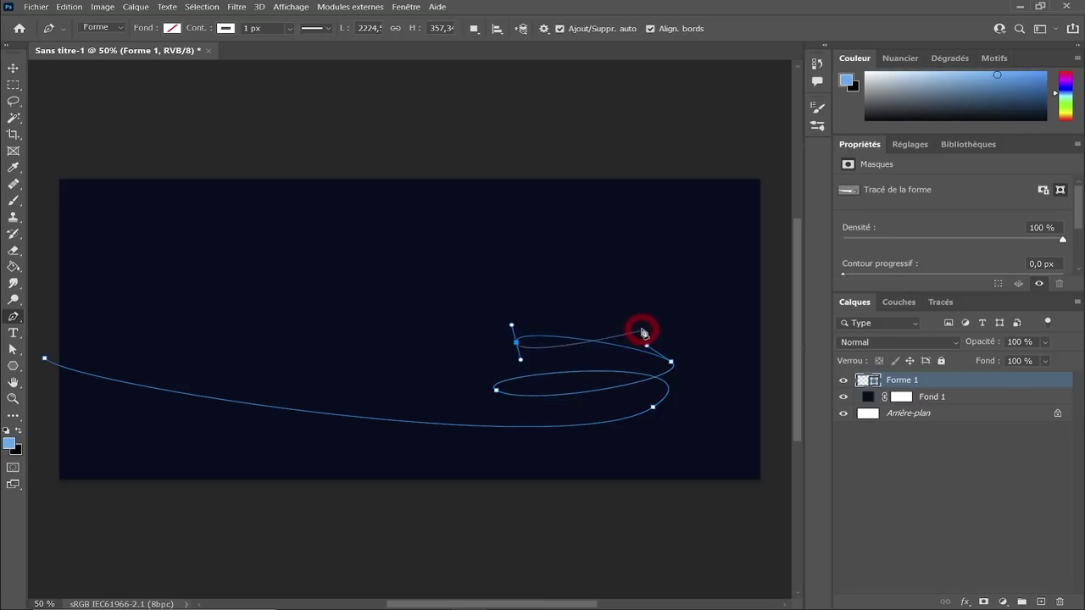
left_click_drag(645, 324, 644, 314)
left_click_drag(538, 302, 552, 315)
left_click_drag(630, 289, 639, 275)
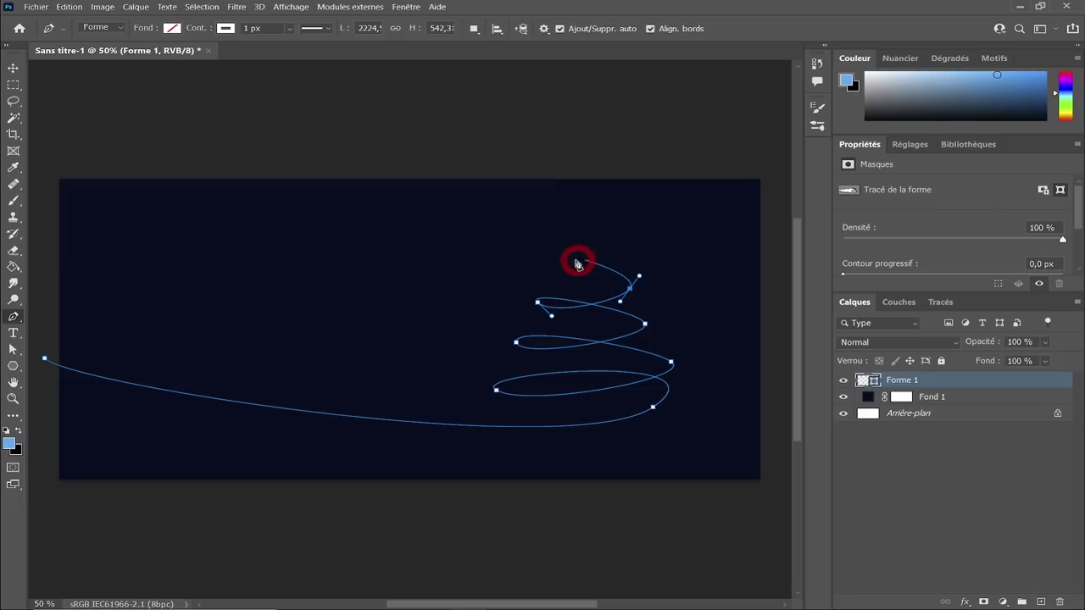
left_click_drag(551, 267, 563, 282)
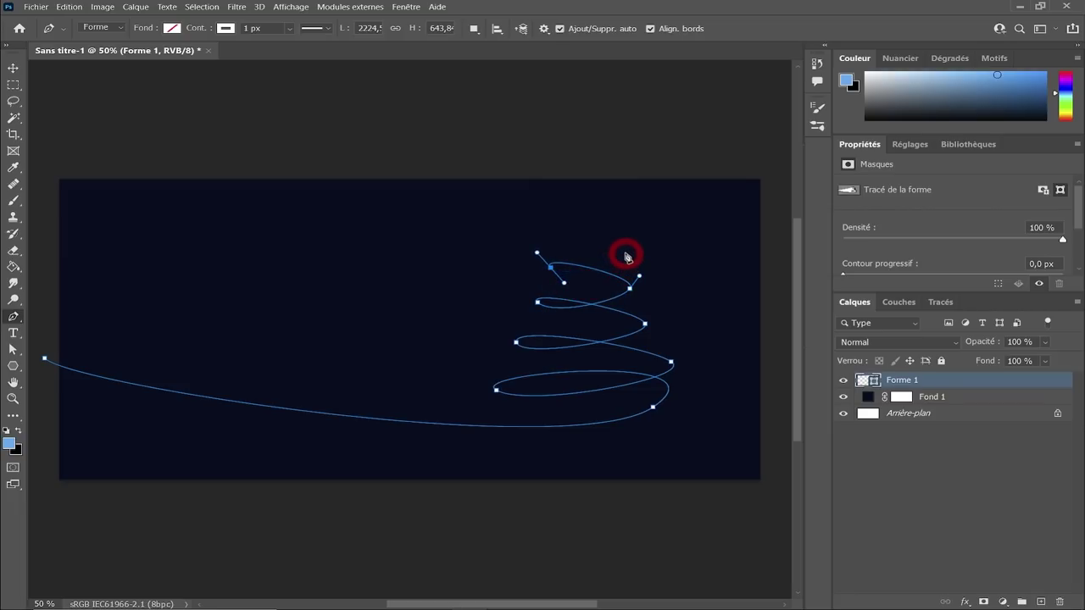
left_click_drag(628, 251, 630, 236)
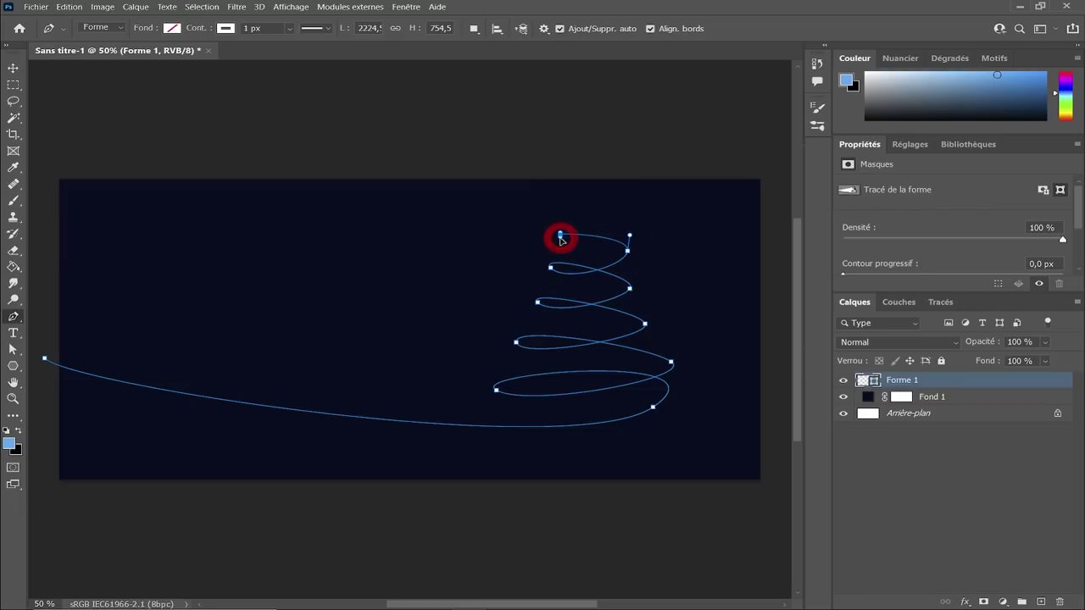
mouse_move(559, 237)
left_mouse_down()
mouse_move(574, 248)
mouse_move(608, 206)
left_mouse_up()
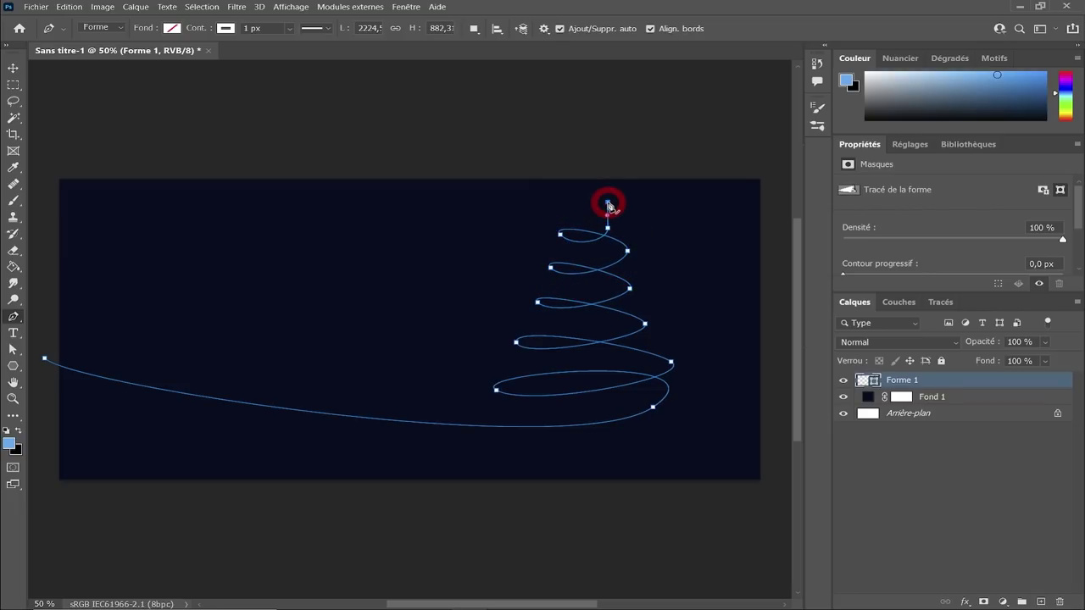
left_click(607, 203)
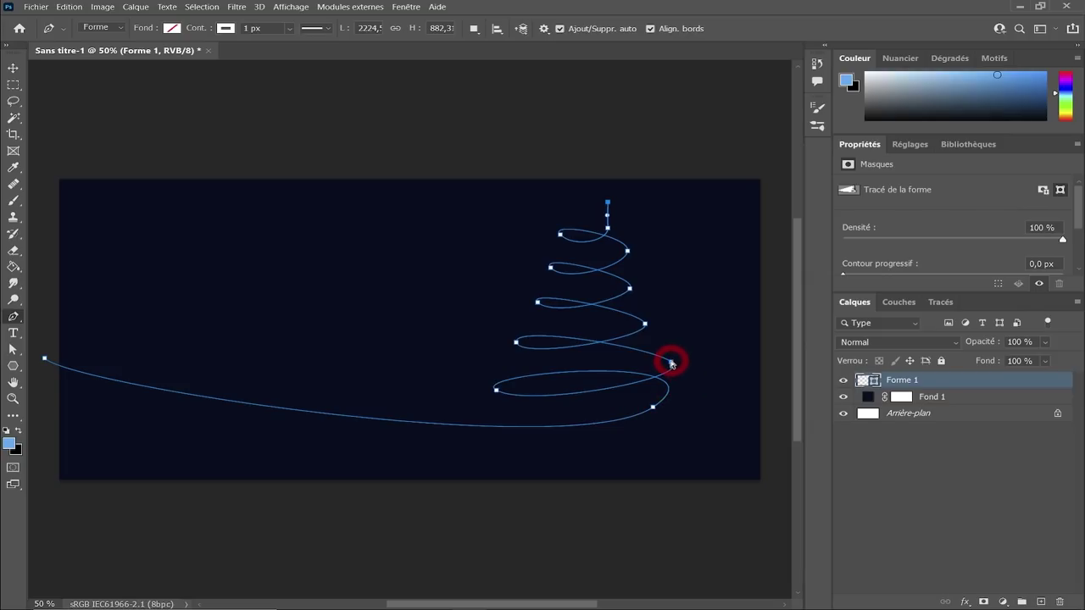
- Adjust the curve handles at the lower-right anchor and finish the path
left_click_drag(671, 363, 695, 377)
left_click(695, 378)
left_click_drag(697, 382, 685, 381)
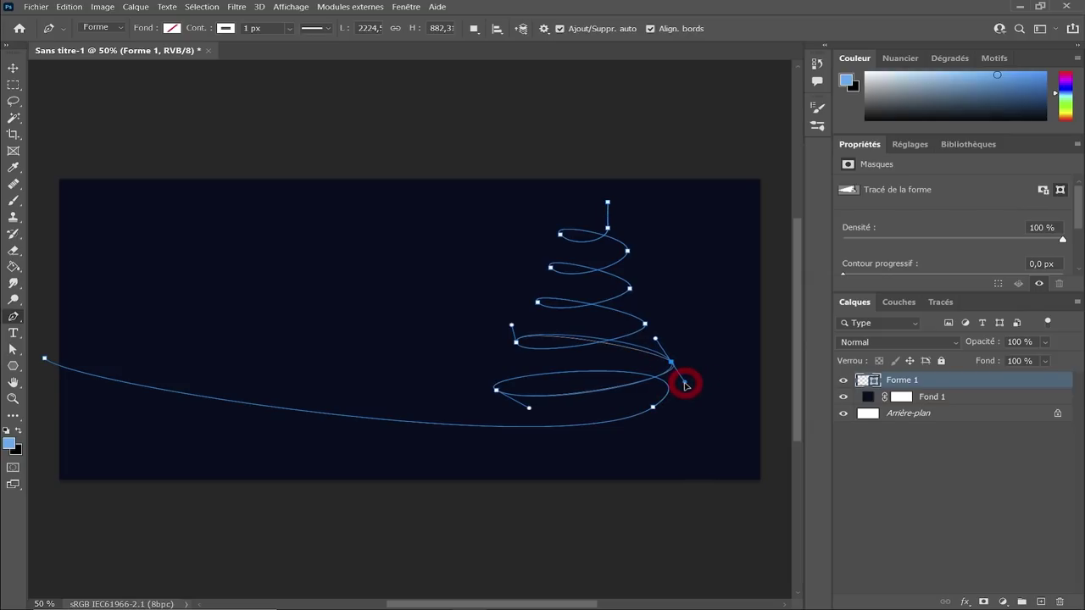
left_click(691, 390)
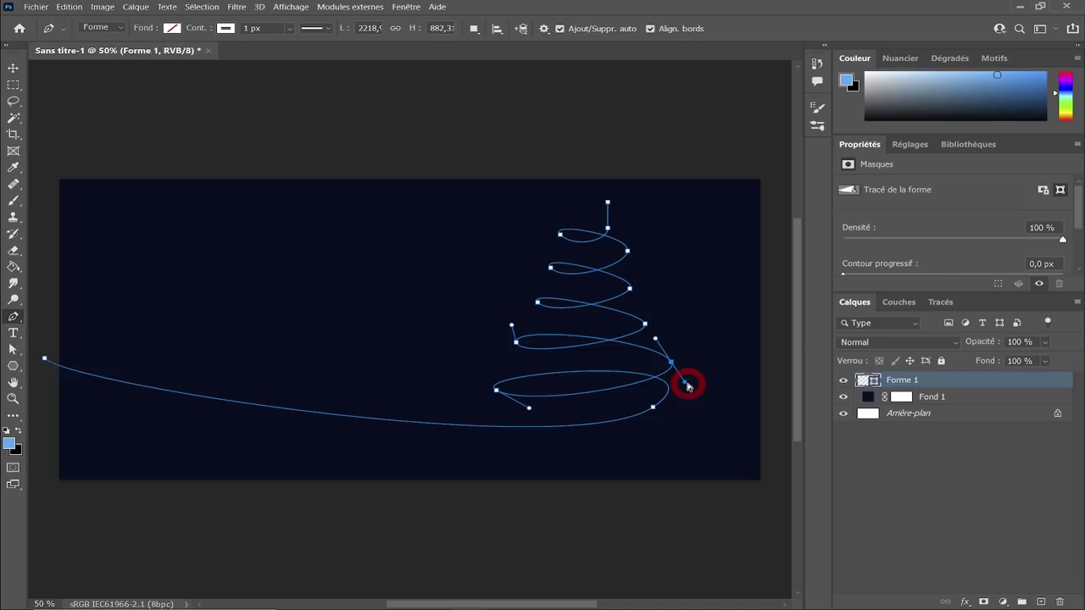
left_click_drag(687, 386, 681, 381)
left_click(674, 363)
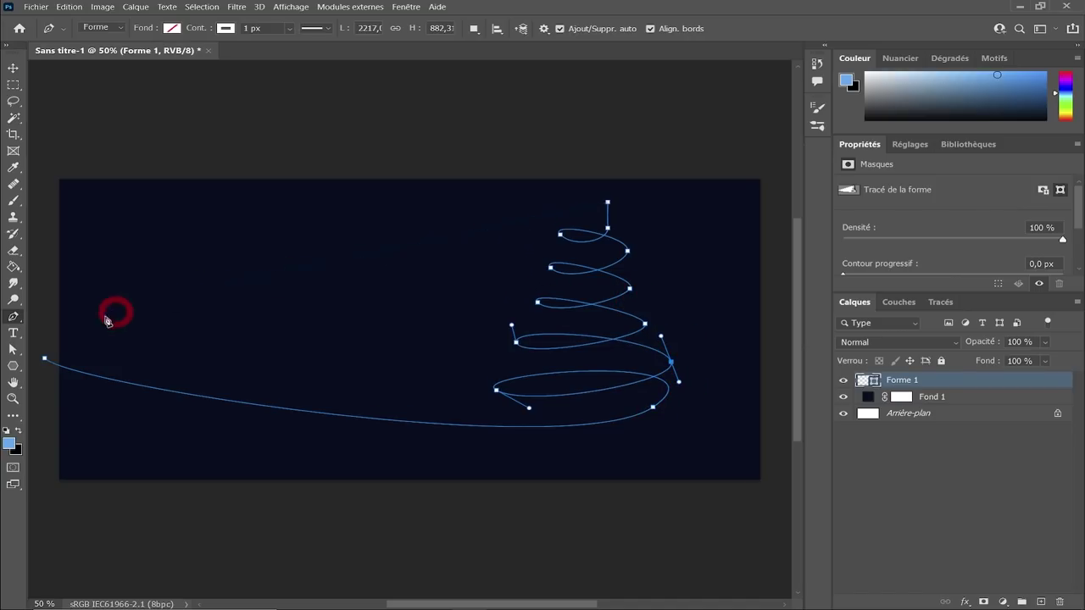
key("Escape")
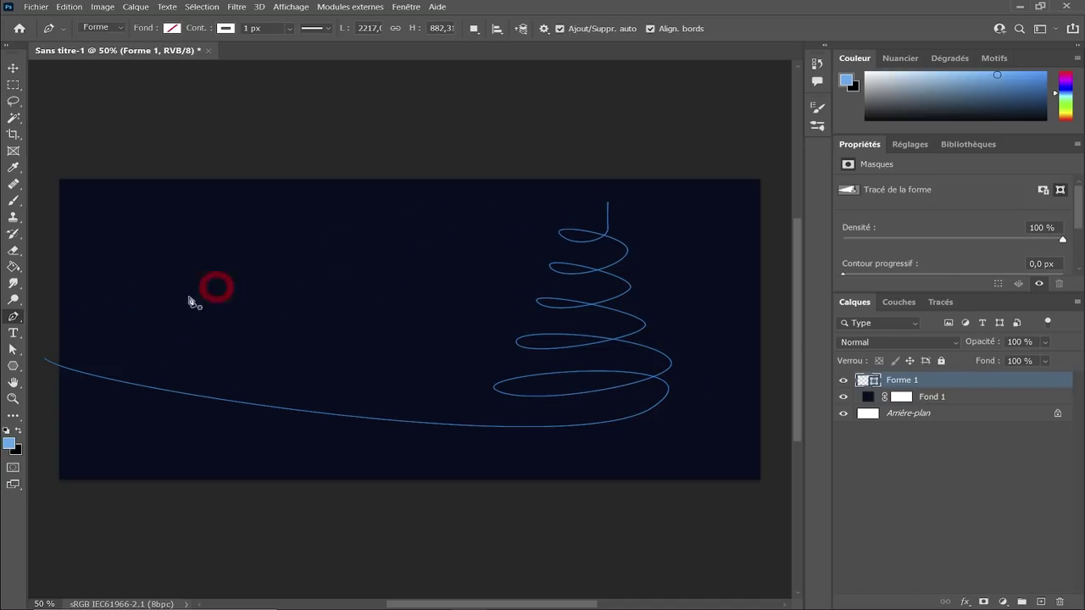
- Reshape the spiral tree's anchors and loops
left_click(13, 349)
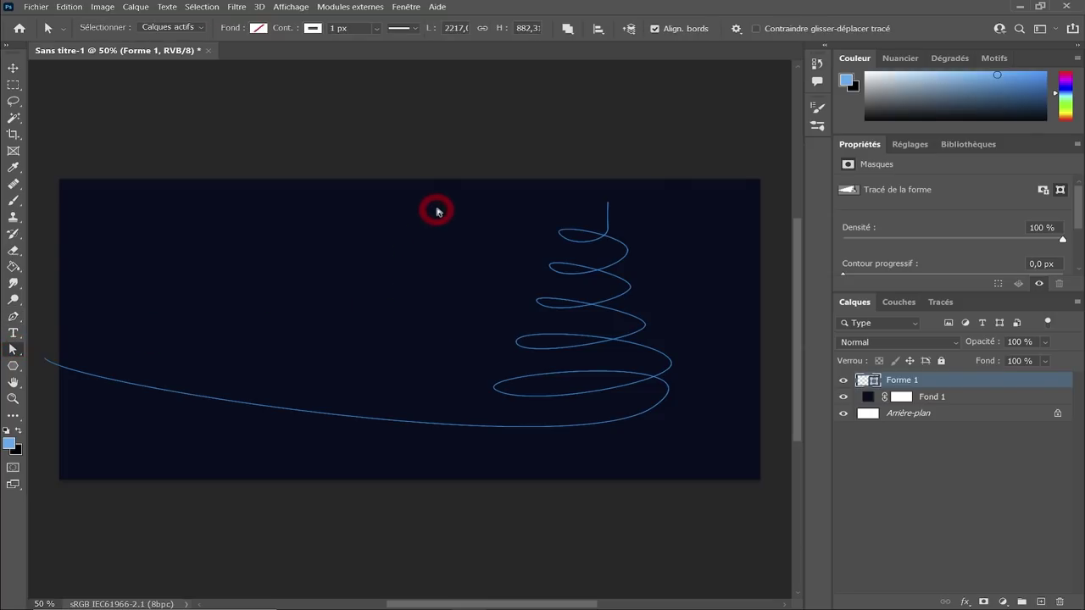
mouse_move(436, 210)
left_mouse_down()
mouse_move(667, 416)
mouse_move(689, 413)
left_mouse_up()
left_click(653, 409)
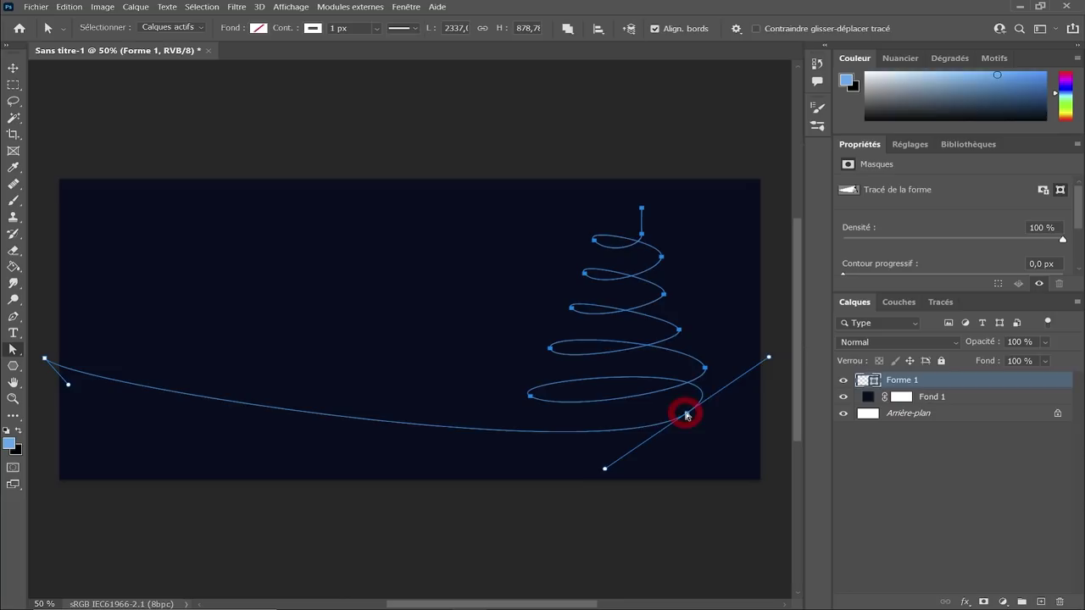
left_click_drag(68, 384, 70, 414)
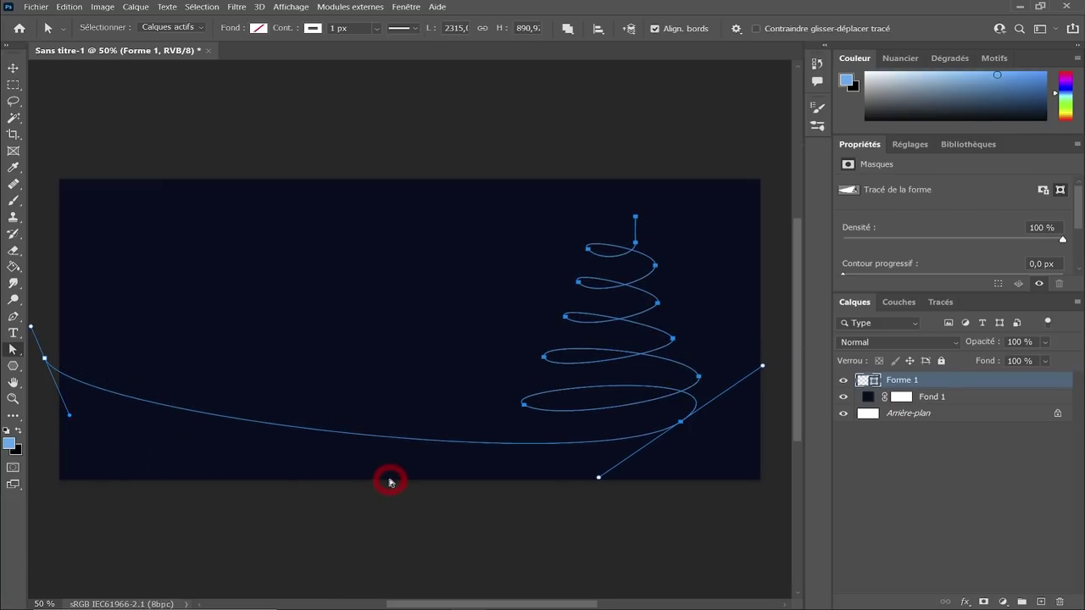
left_click_drag(343, 436, 342, 441)
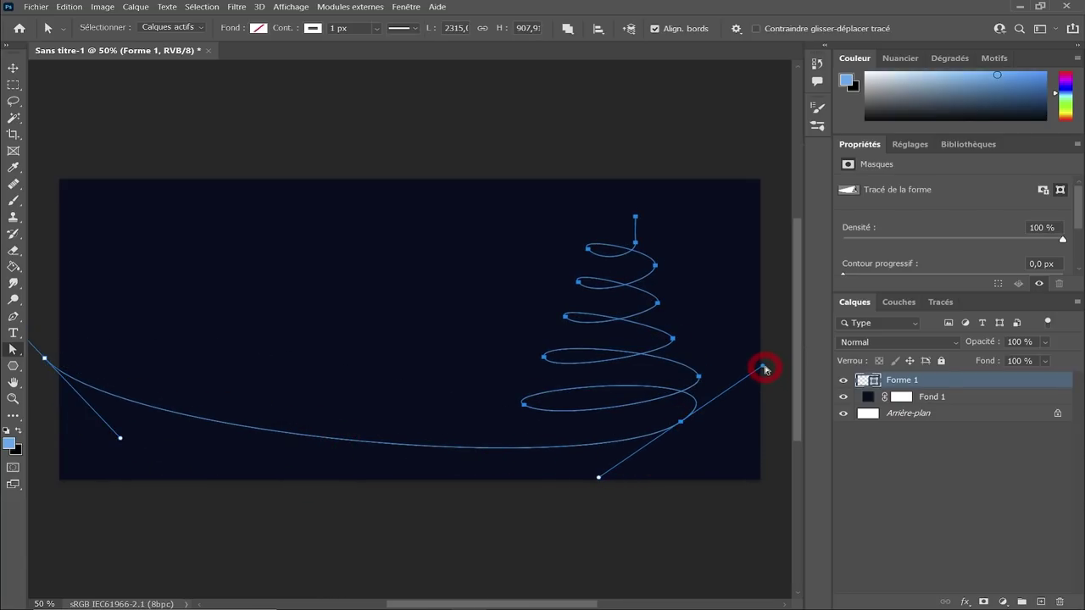
left_click_drag(765, 369, 766, 379)
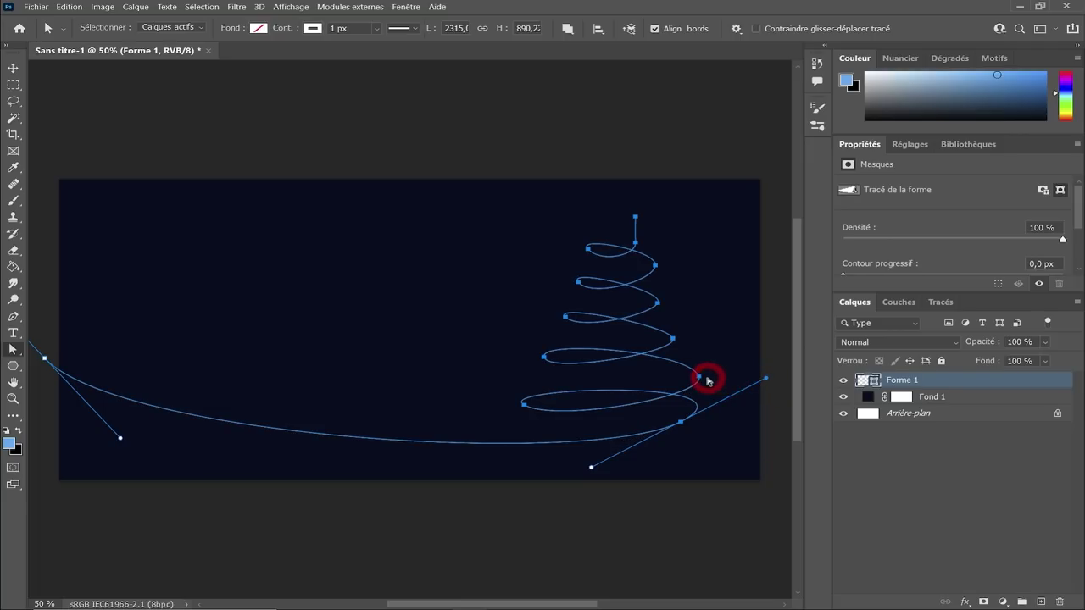
left_click_drag(699, 377, 702, 381)
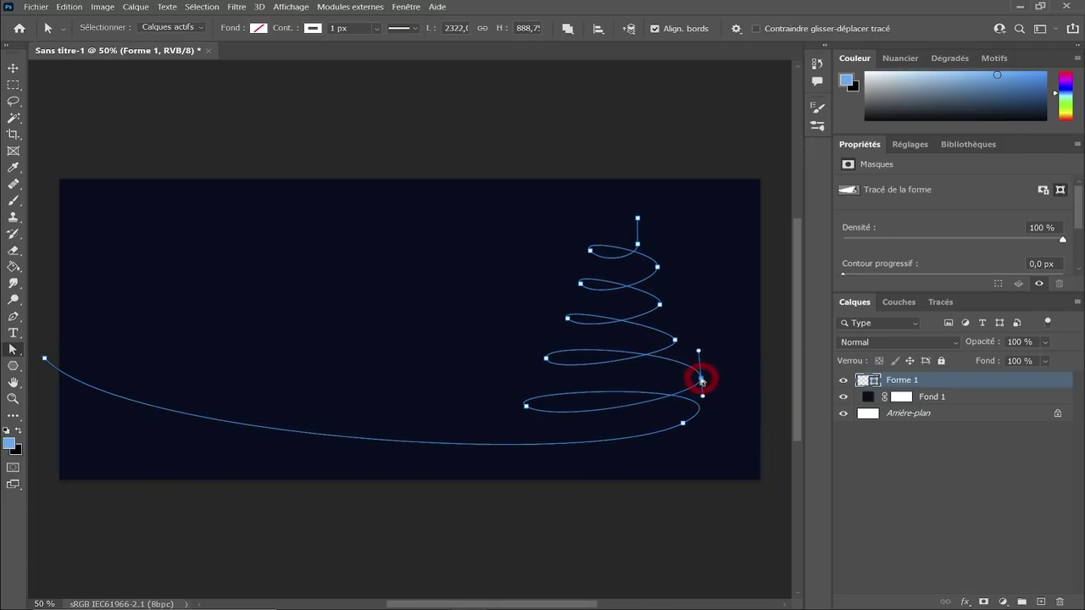
left_click(701, 380)
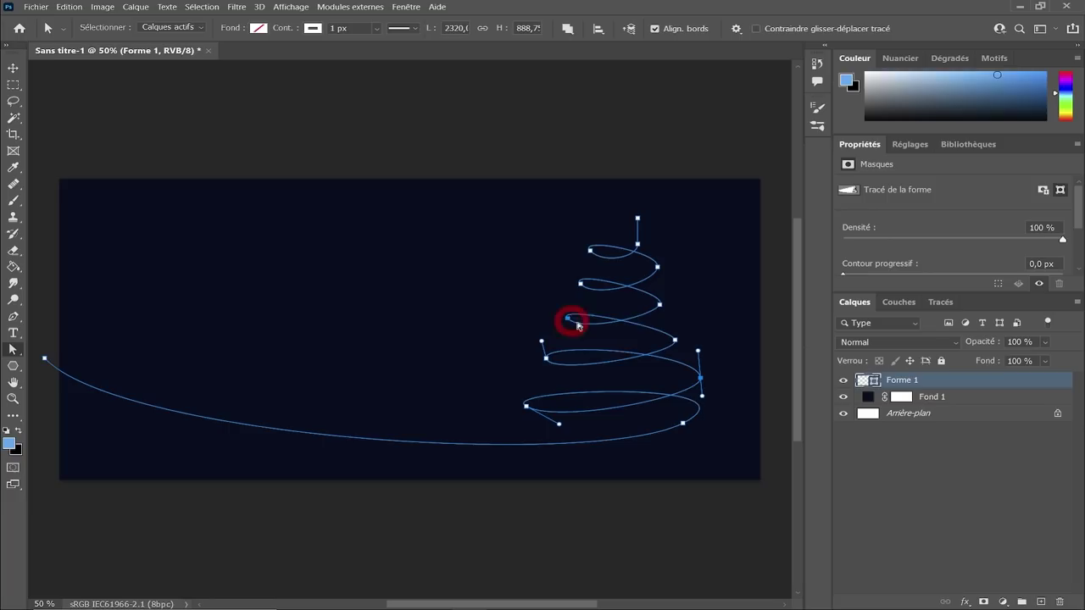
mouse_move(584, 257)
left_mouse_down()
mouse_move(661, 252)
mouse_move(625, 226)
left_mouse_up()
mouse_move(661, 310)
left_mouse_down()
mouse_move(638, 323)
mouse_move(673, 339)
left_mouse_up()
- Add an anchor on the long trailing curve and bend it into a gentle wave
key("p")
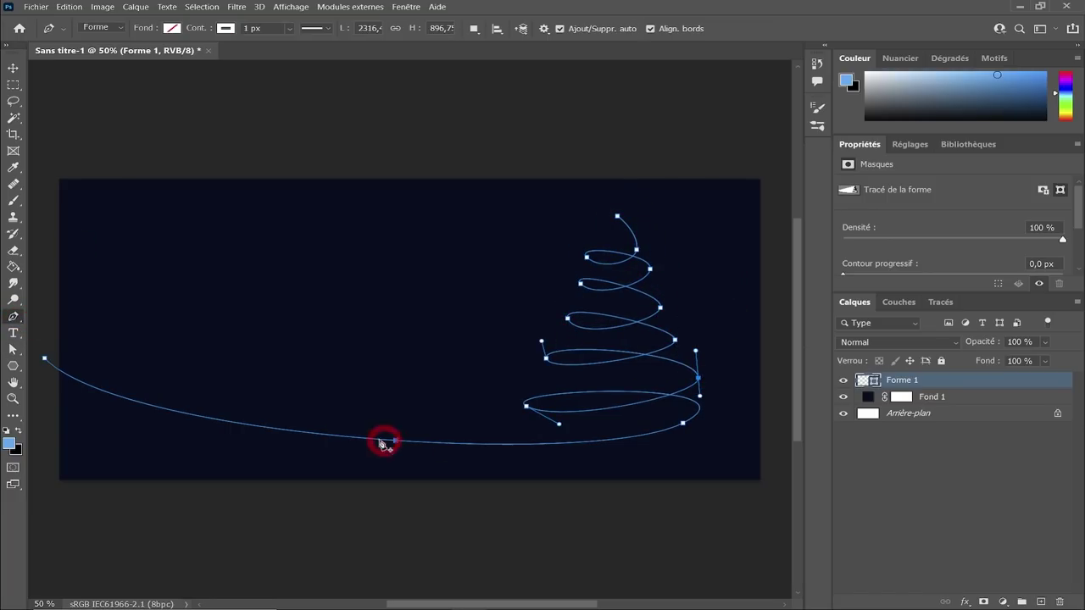
left_click(351, 438)
left_click_drag(44, 358, 155, 322)
mouse_move(364, 444)
left_mouse_down()
mouse_move(392, 434)
mouse_move(314, 467)
left_mouse_up()
key("Return")
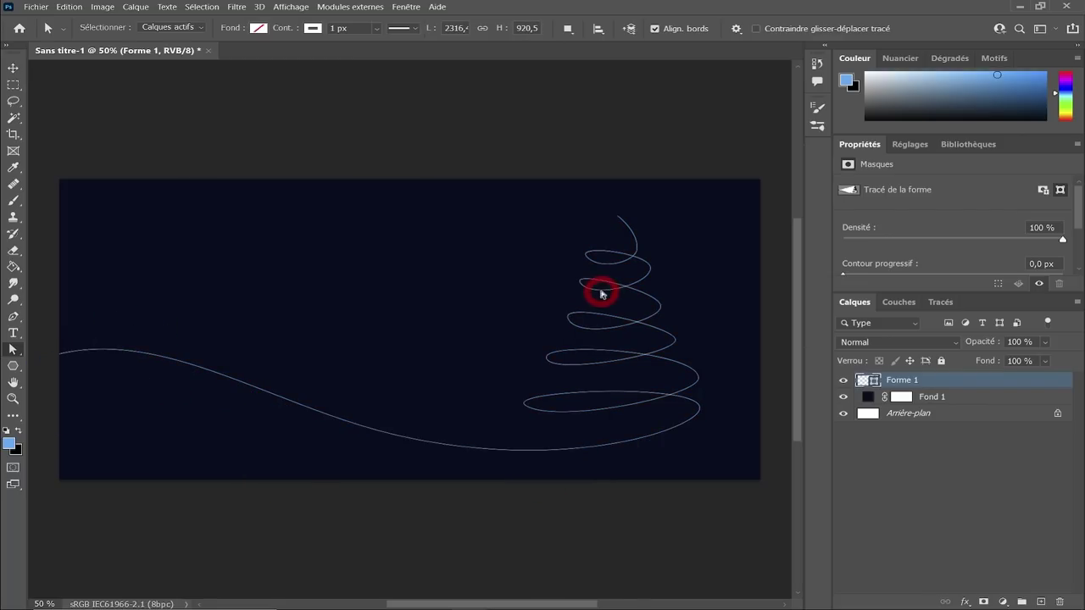
left_click_drag(600, 293, 581, 284)
left_click(733, 306)
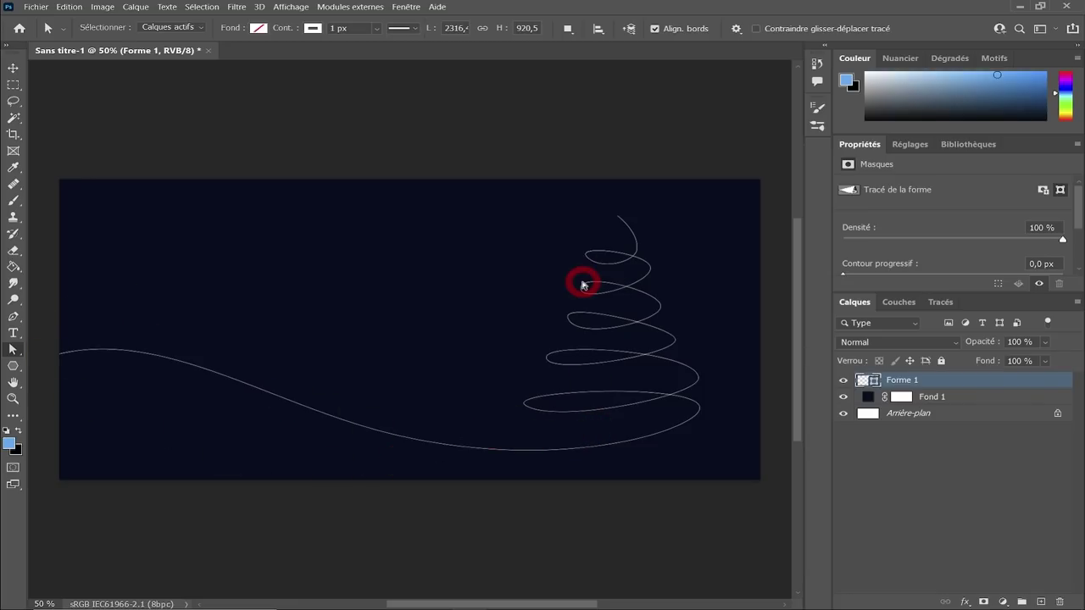
double_click(910, 381)
type("Sapin")
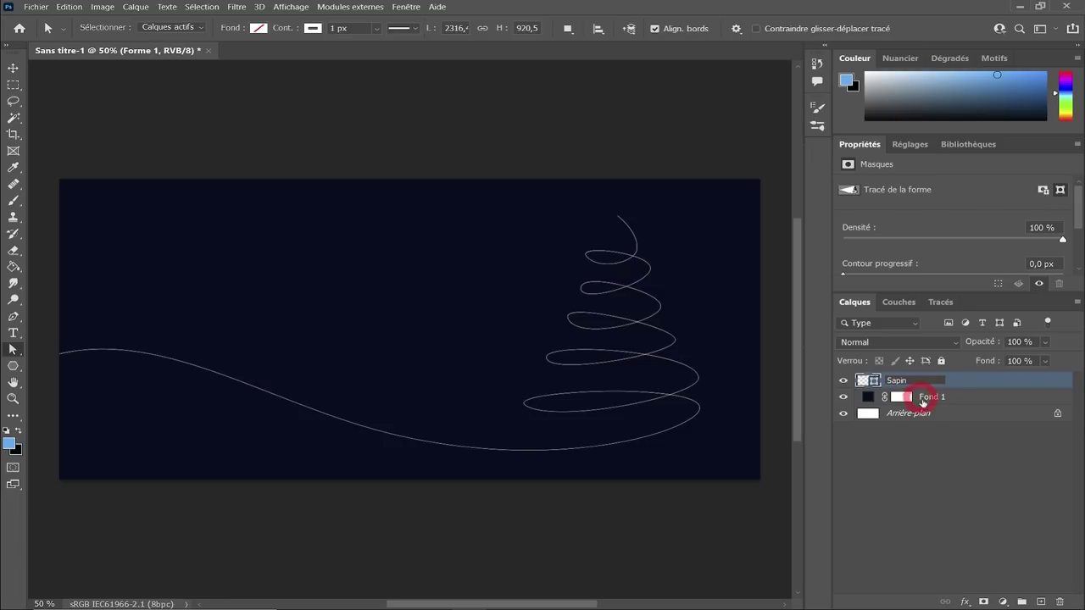
- Name the shape layer 'Sapin' and give it an orange colour label
key("Return")
right_click(851, 383)
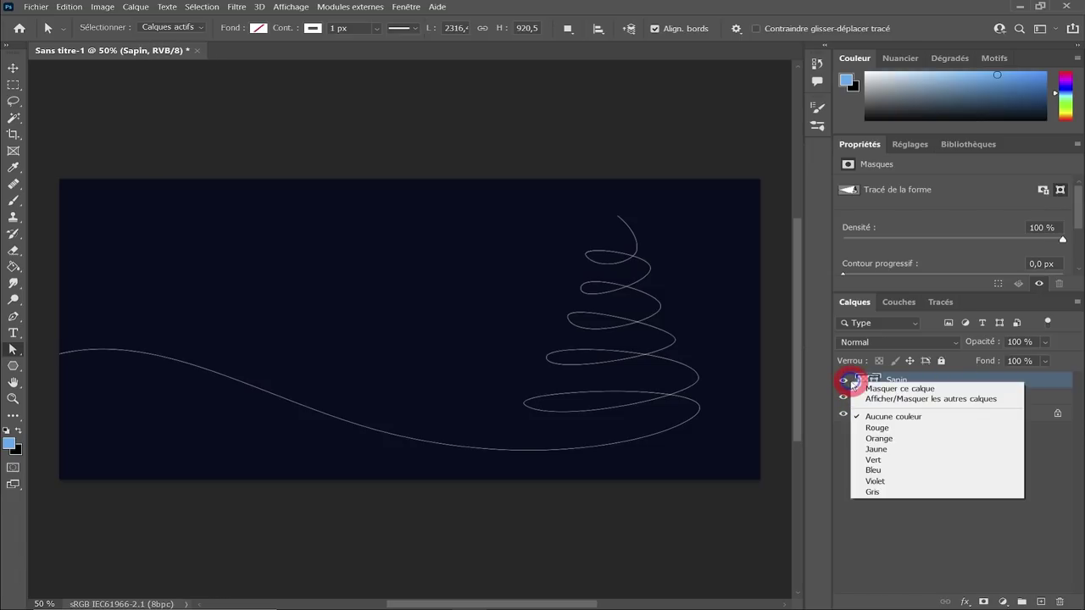
left_click(877, 438)
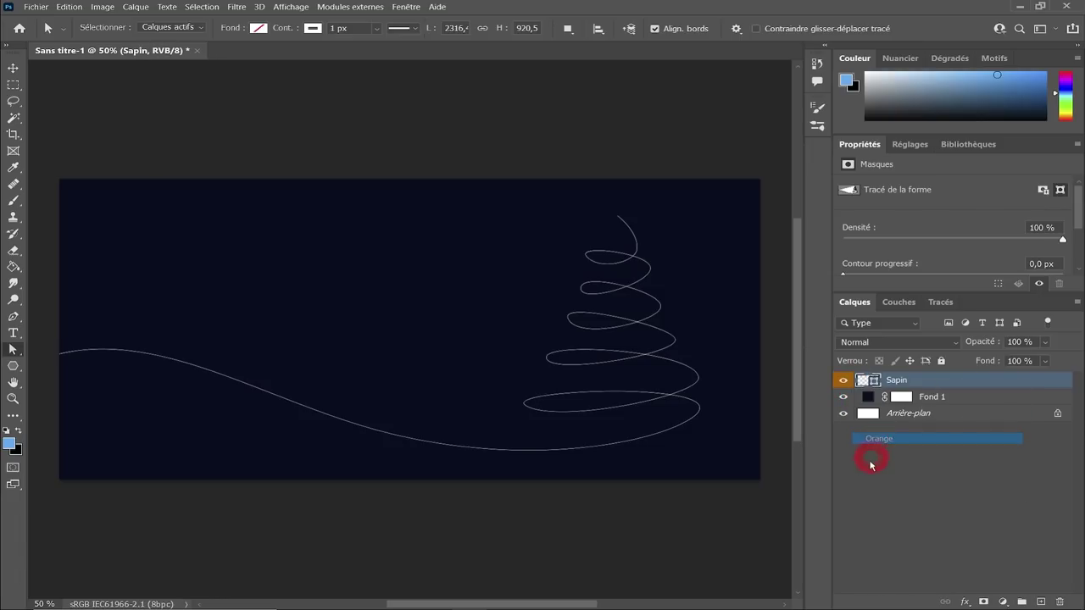
left_click(904, 384, "ctrl")
left_click(905, 383)
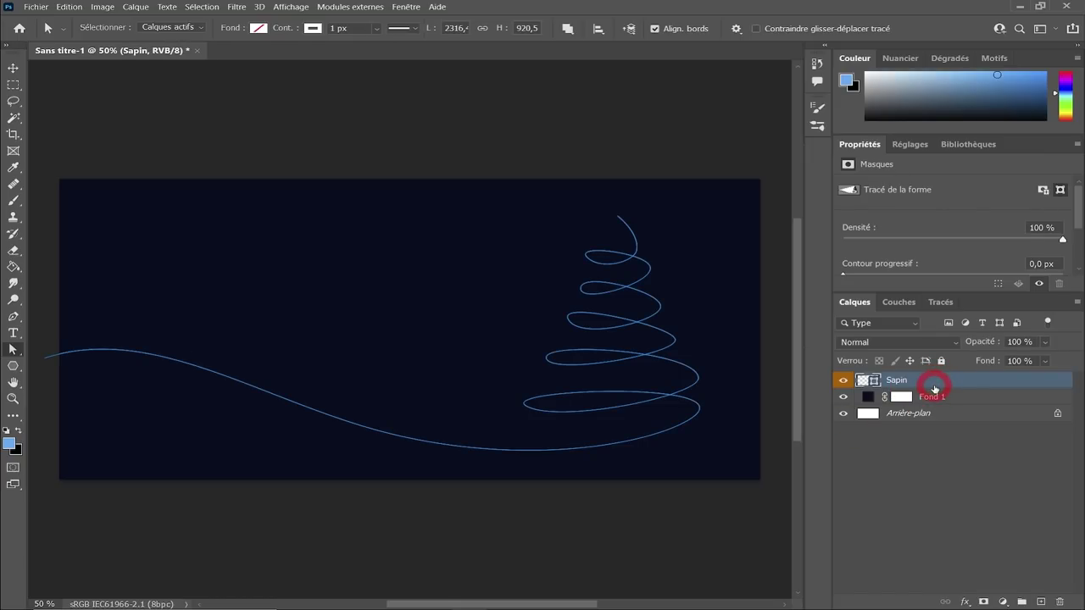
left_click(967, 603)
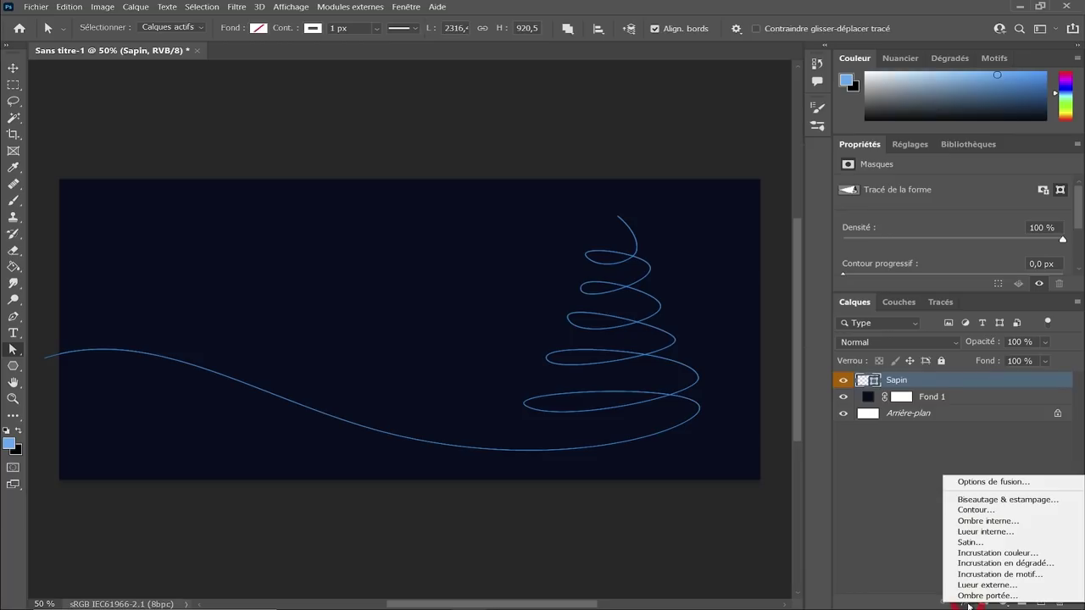
left_click_drag(969, 603, 969, 585)
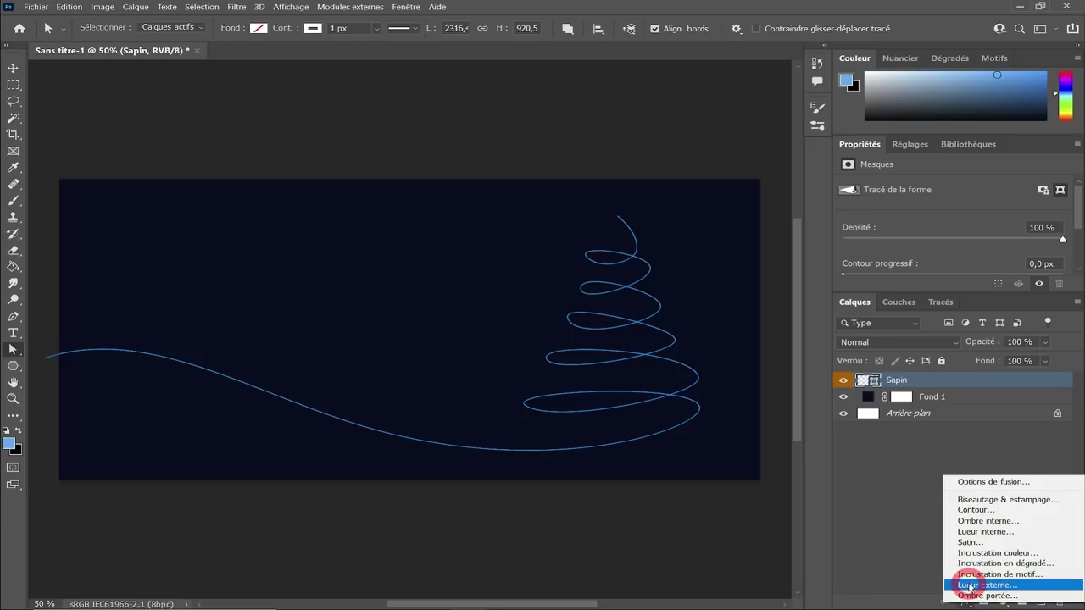
- Add a Lueur externe in yellow ffc000 with a 101 px size to Sapin
left_click(969, 585)
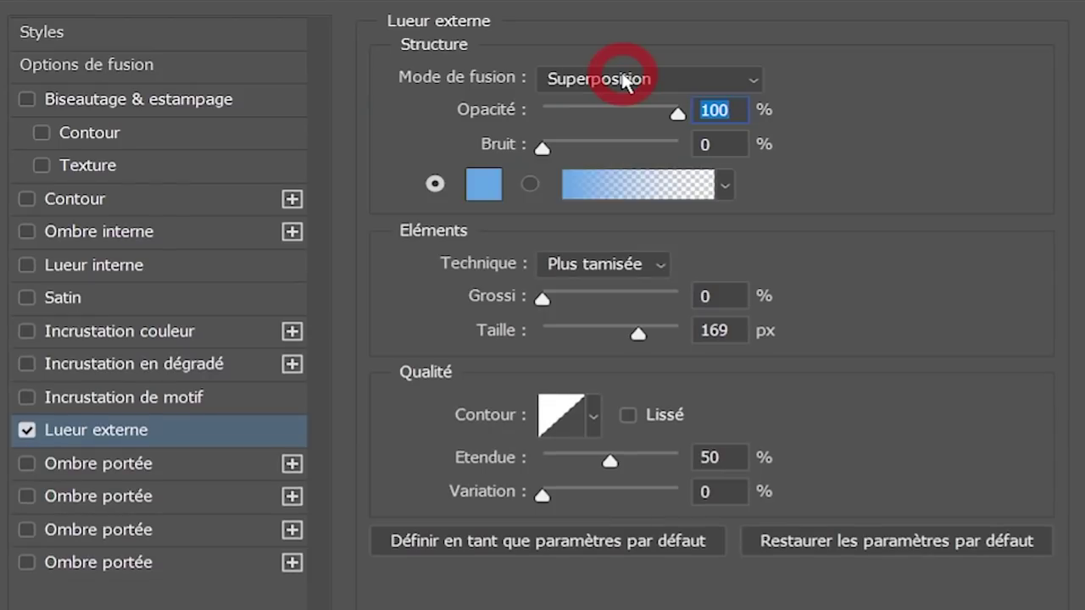
left_click(483, 178)
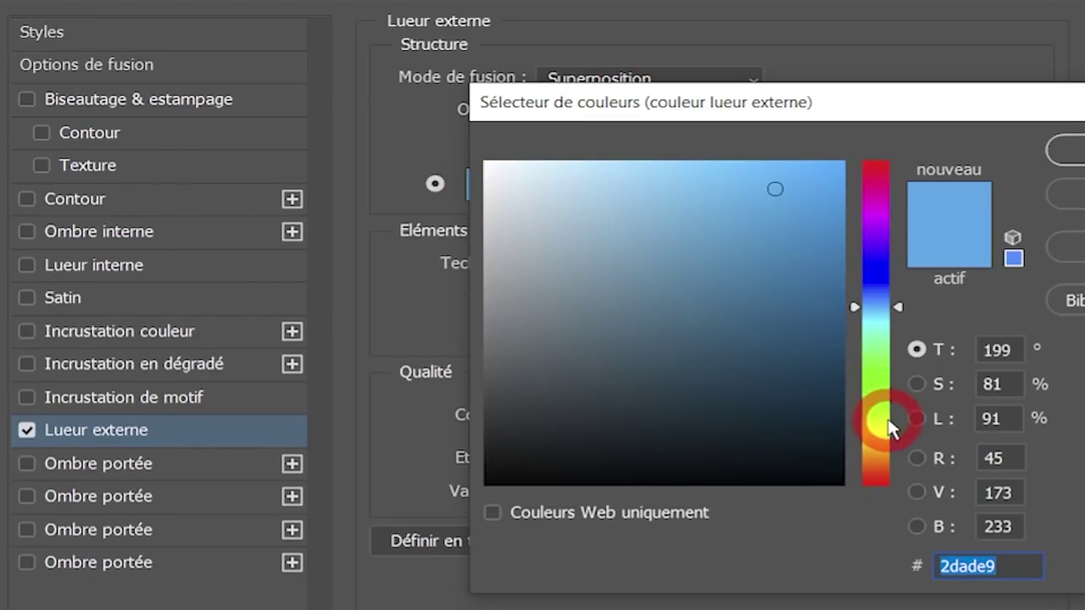
left_click(877, 455)
left_click_drag(877, 455, 882, 446)
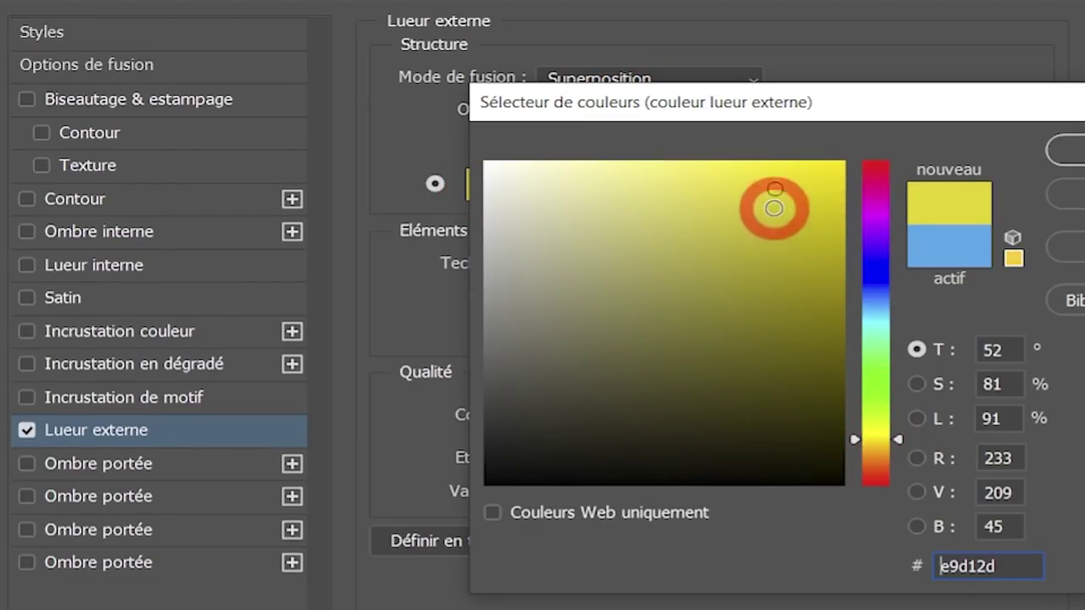
left_click_drag(773, 193, 837, 167)
left_click(891, 445)
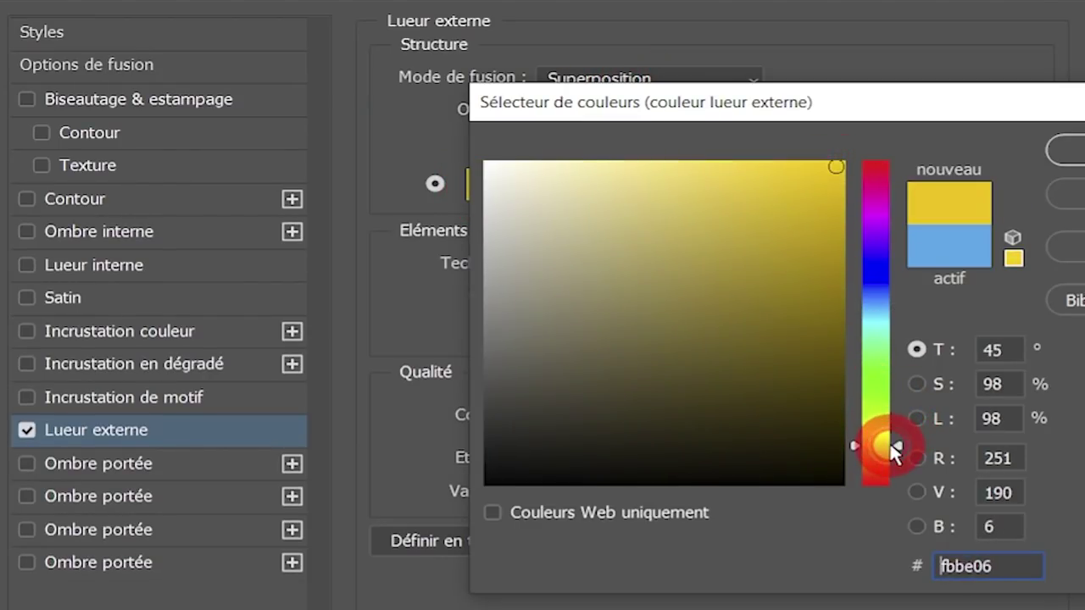
left_click_drag(823, 189, 850, 155)
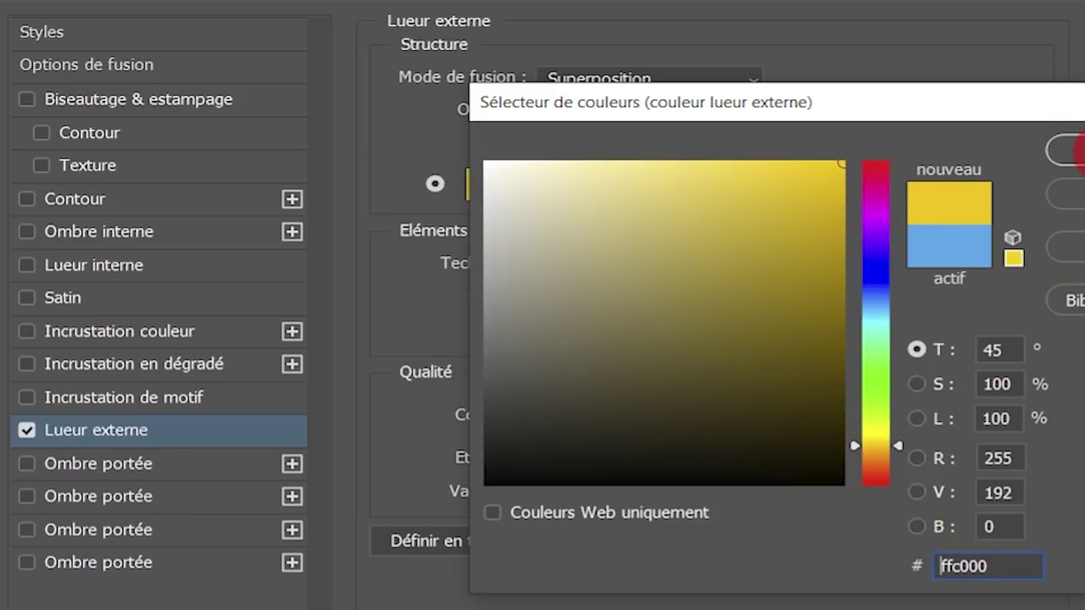
left_click(1073, 151)
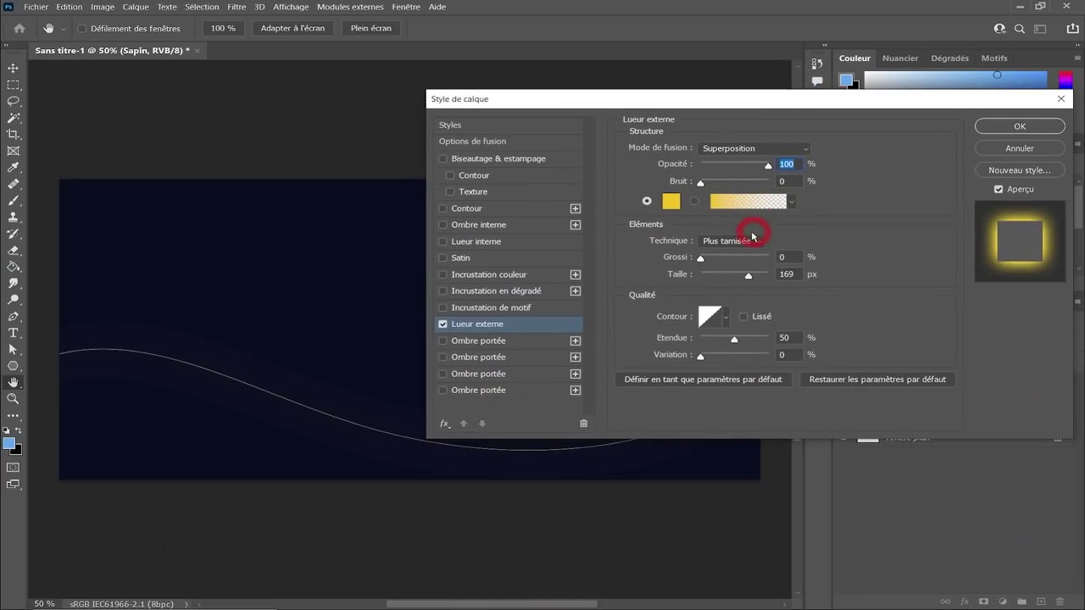
left_click_drag(748, 275, 735, 275)
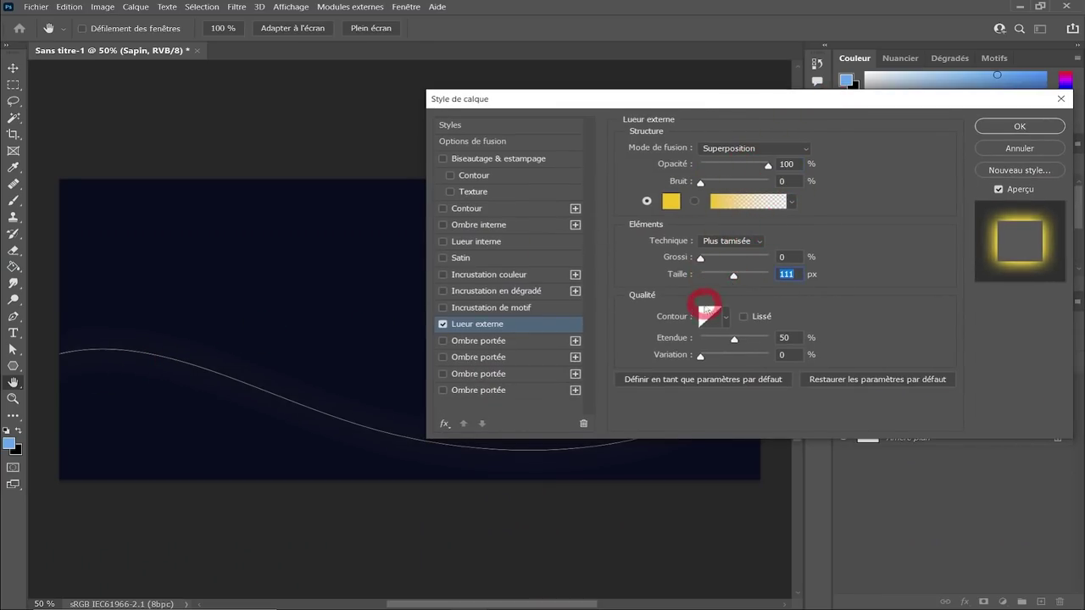
left_click_drag(734, 275, 732, 280)
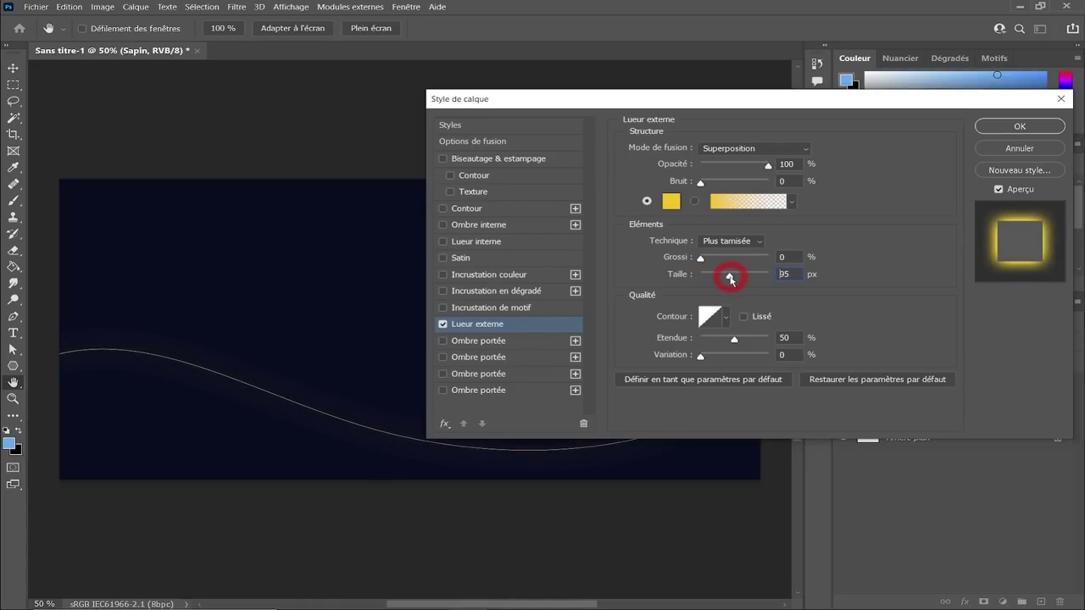
left_click_drag(732, 280, 731, 278)
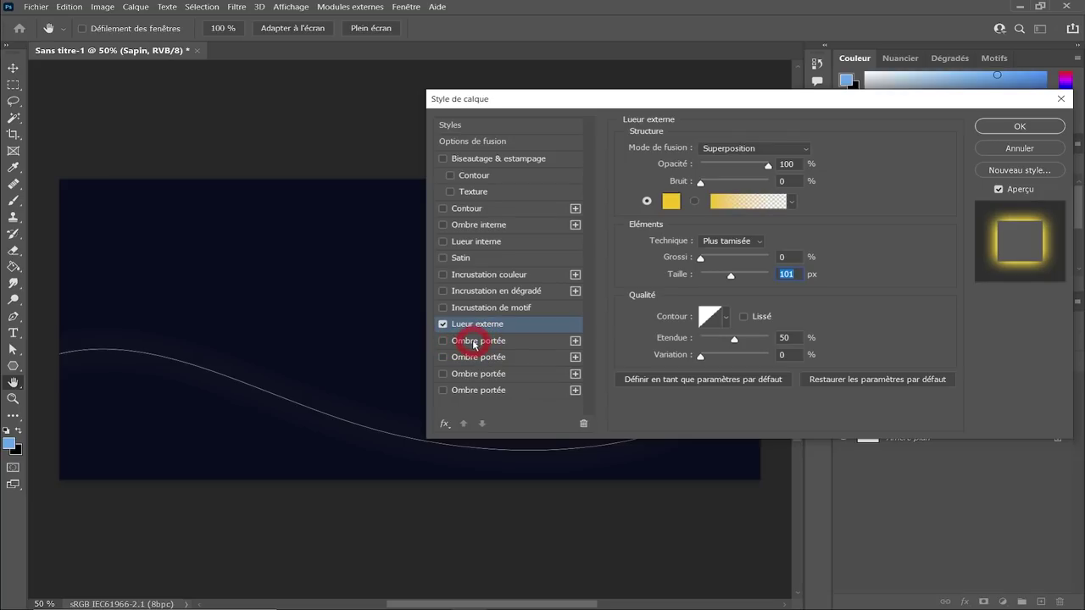
- Add a yellow ffea00 drop shadow with 10% opacity and 15 px size
left_click(475, 343)
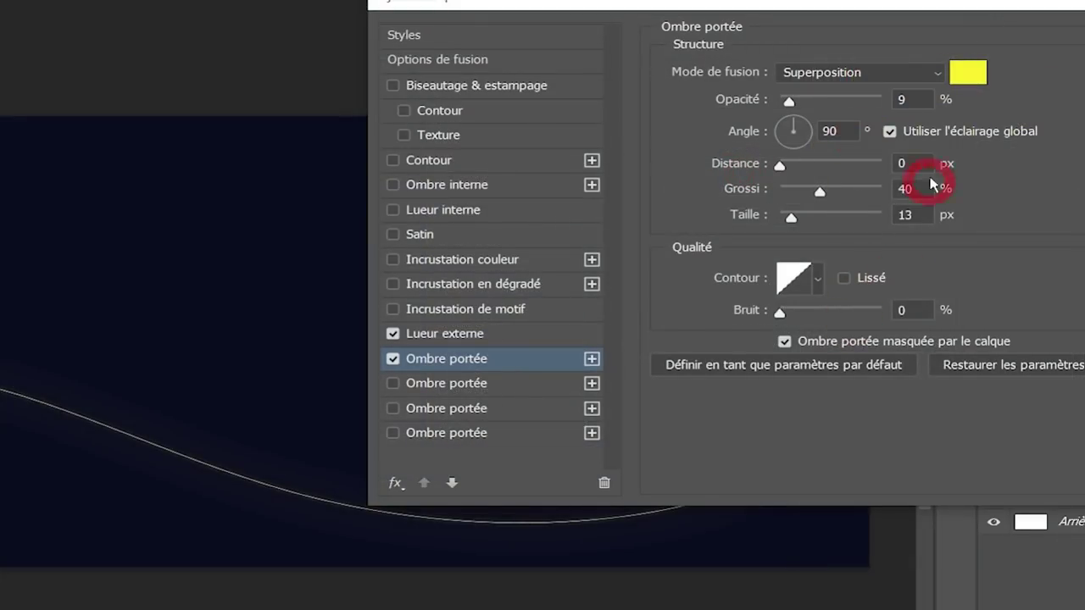
left_click(968, 73)
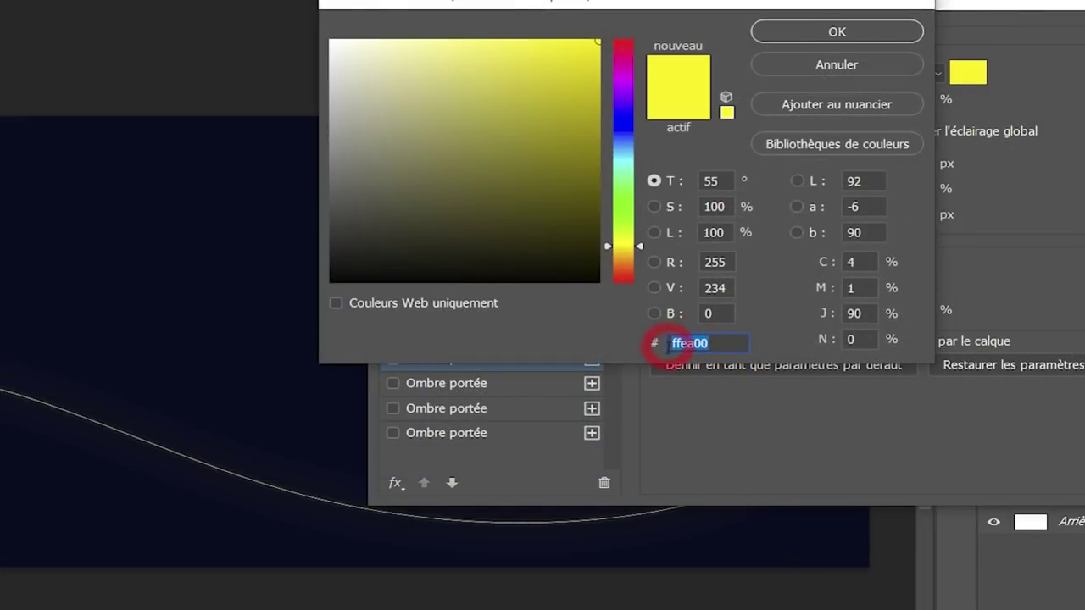
left_click_drag(661, 342, 738, 346)
key("Return")
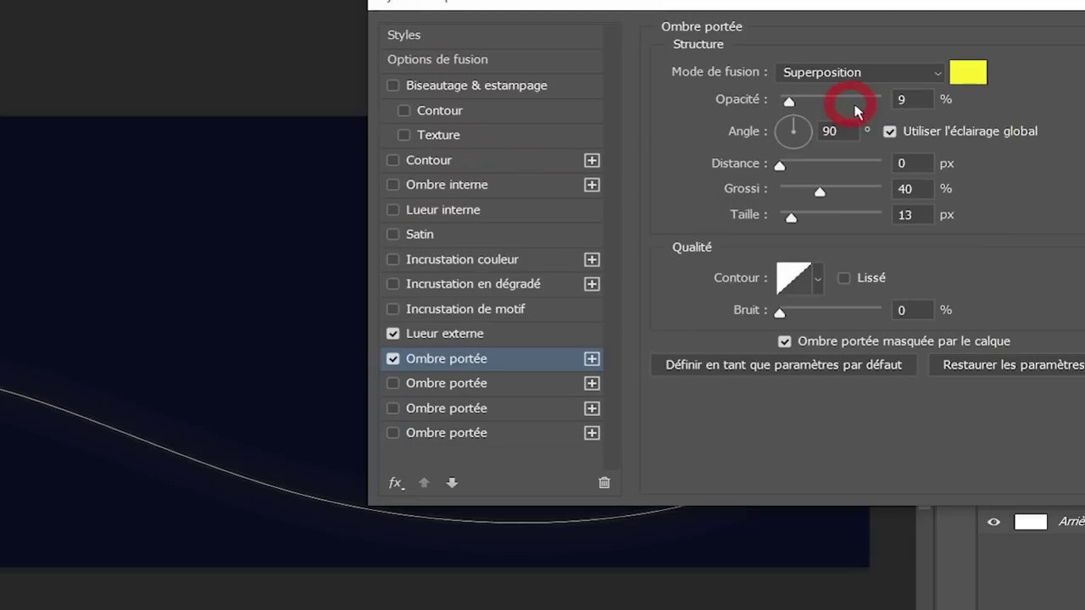
double_click(906, 100)
type("9")
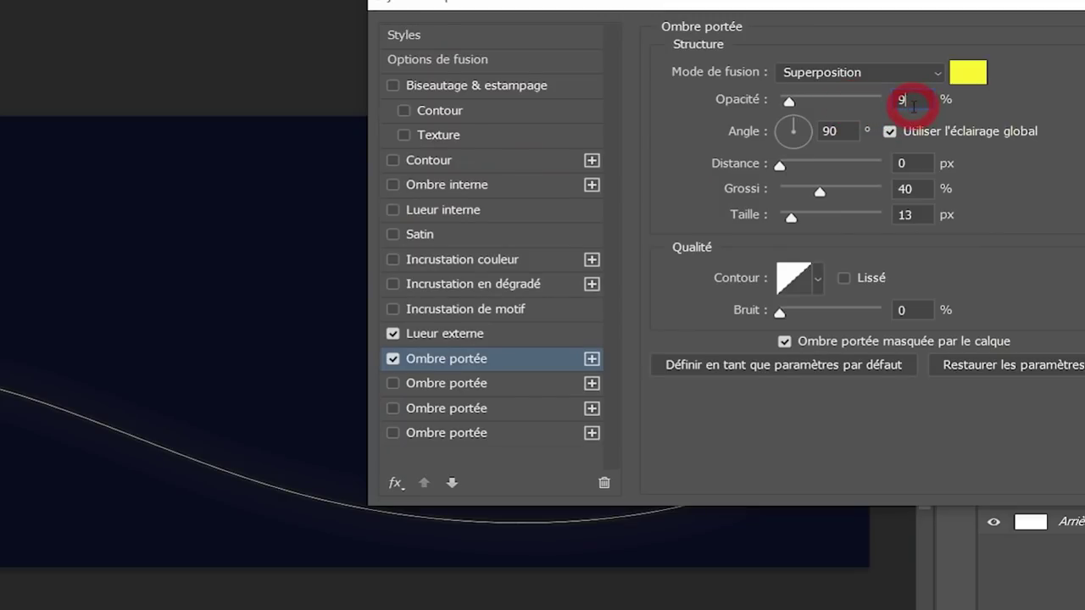
key("Up")
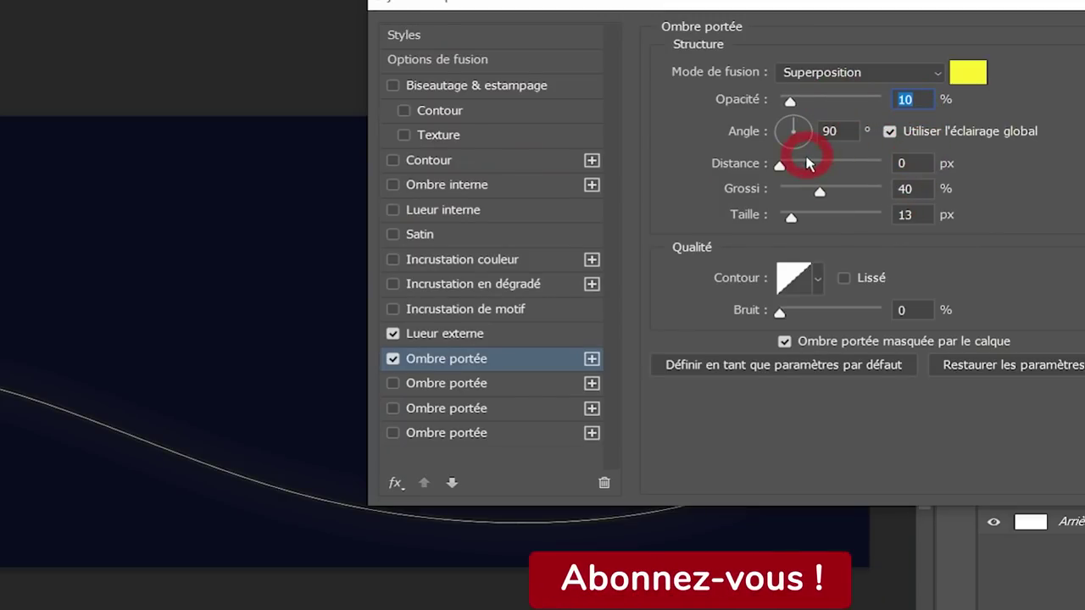
left_click(719, 163)
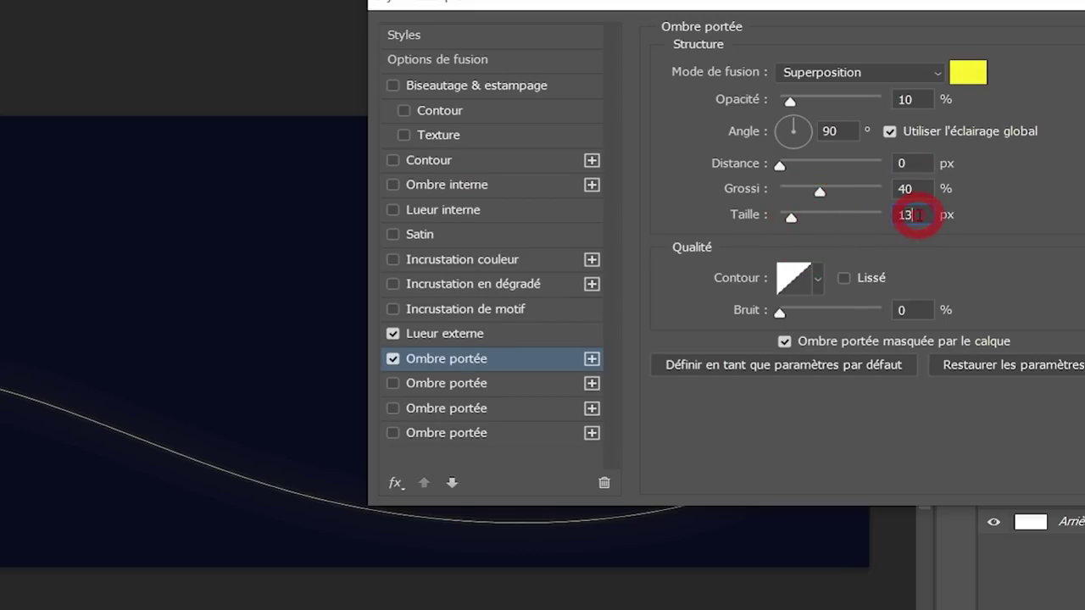
key("Up")
key("Up")
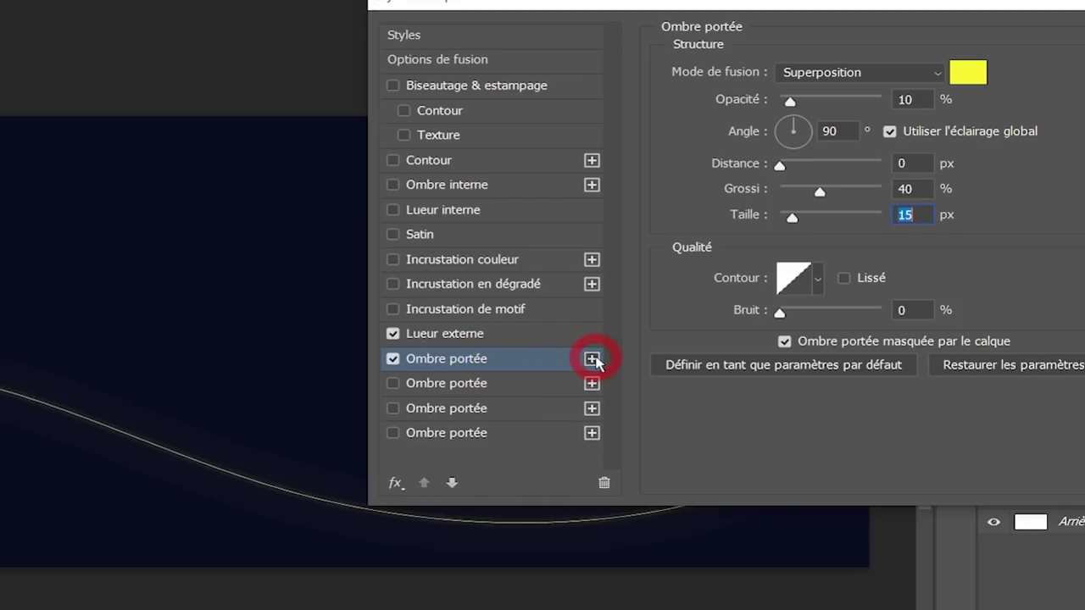
- Enable a second drop shadow on the Sapin layer
left_click(395, 483)
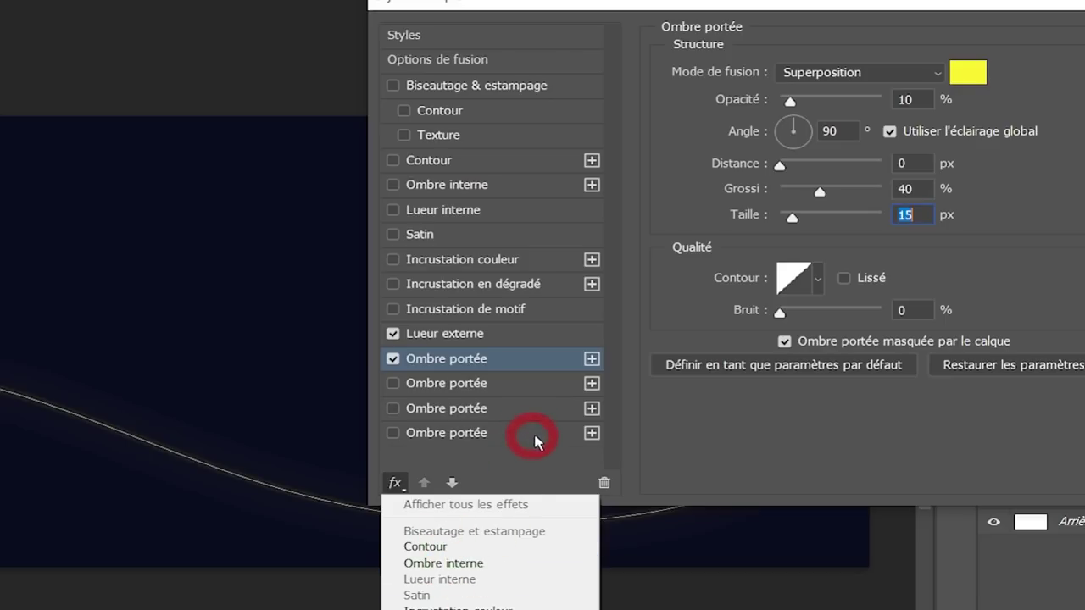
left_click(642, 392)
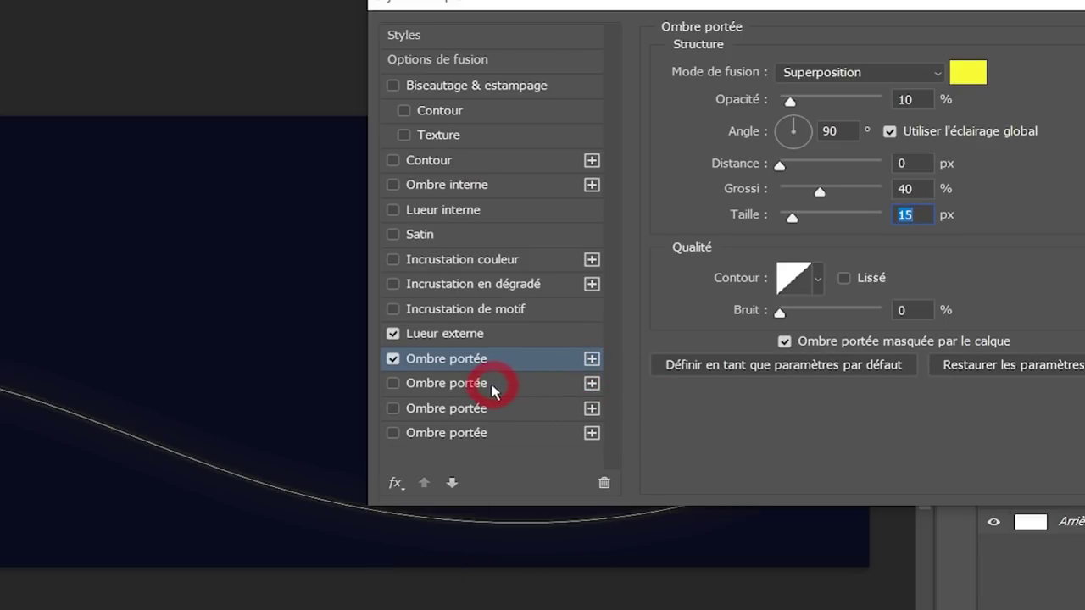
left_click(398, 387)
- Set the second drop shadow's size to 40 px
left_click(433, 387)
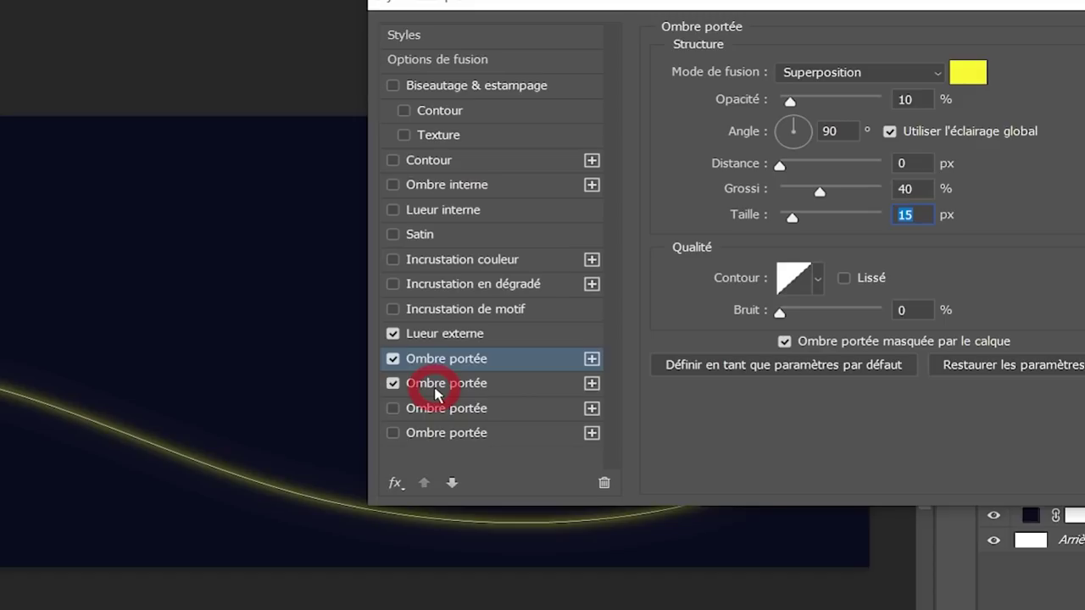
left_click(969, 70)
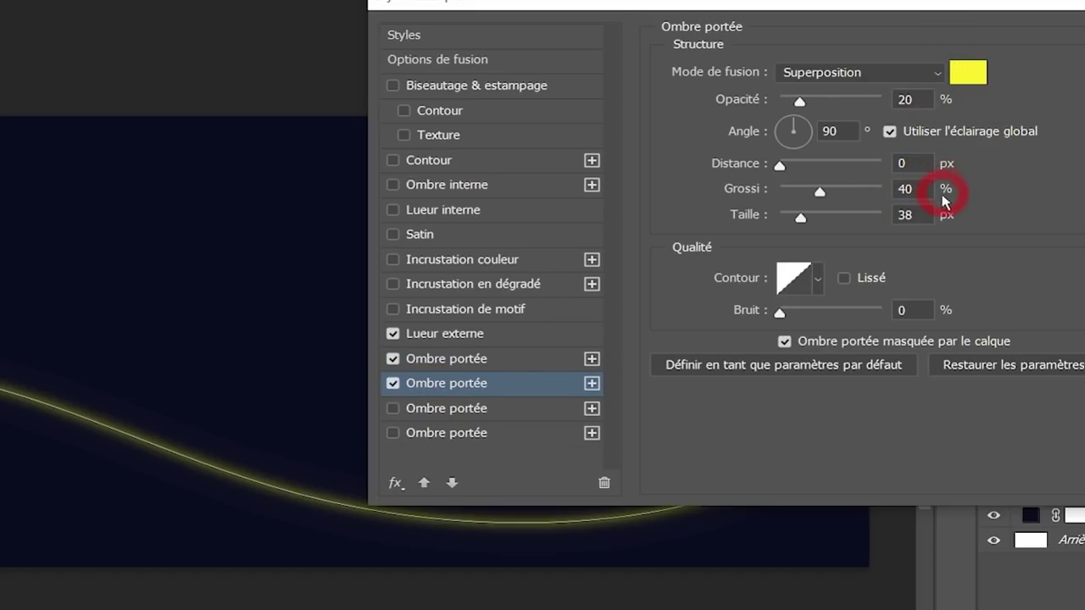
left_click(515, 359)
left_click(924, 214)
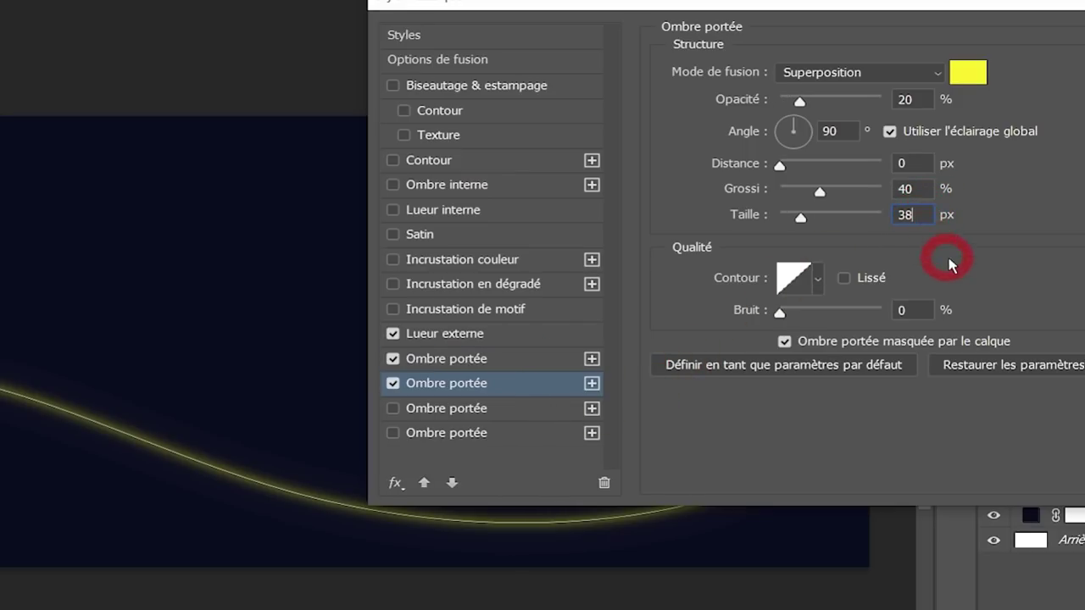
key("Up")
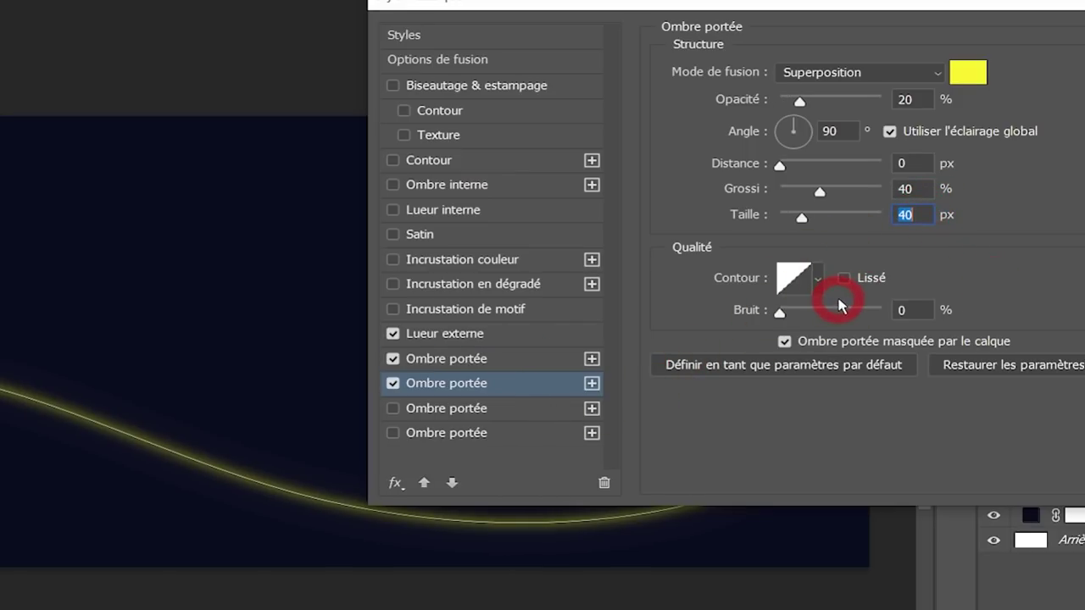
- Enable the third drop shadow at 30% opacity and 85 px size
left_click(494, 413)
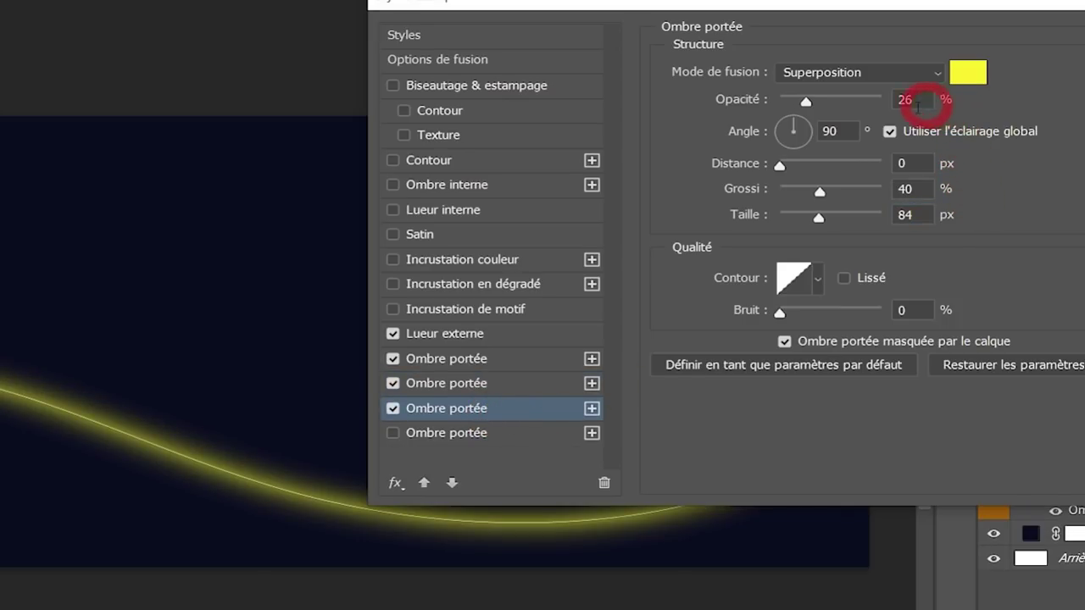
left_click(932, 100)
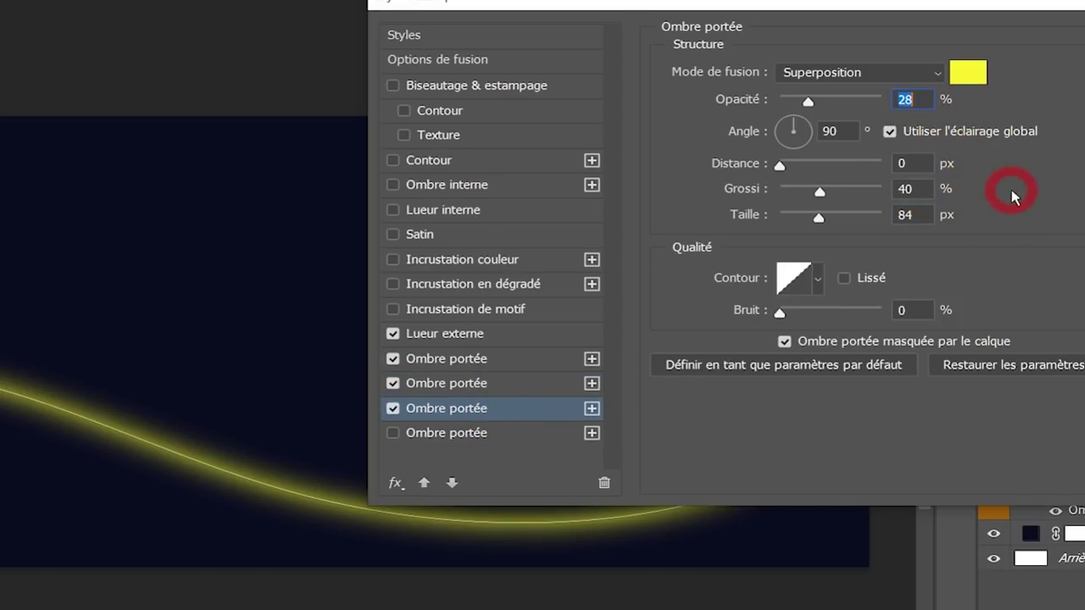
key("Up")
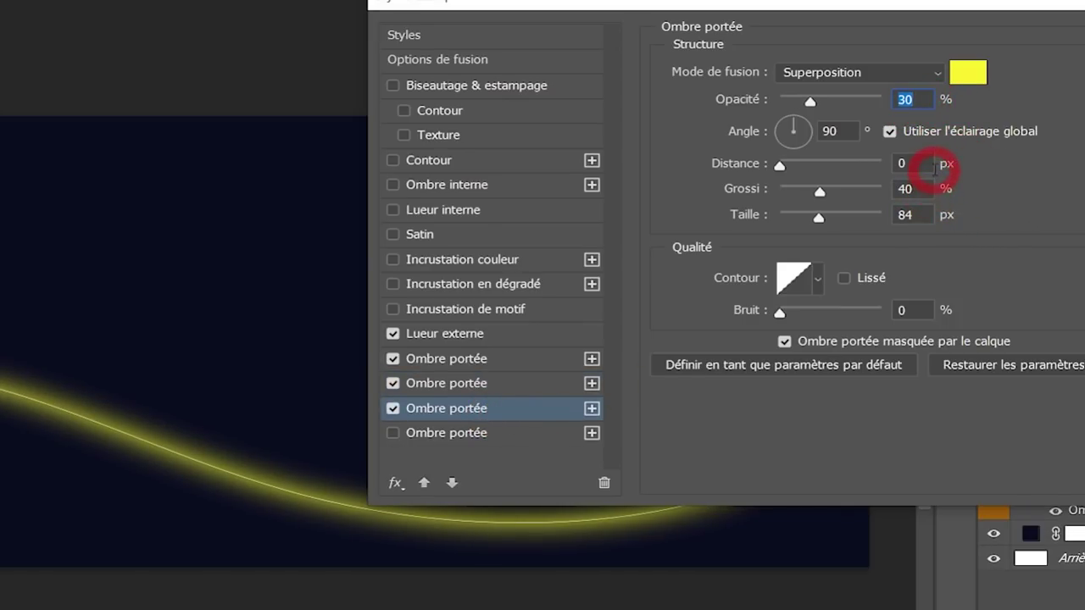
left_click(920, 214)
key("Up")
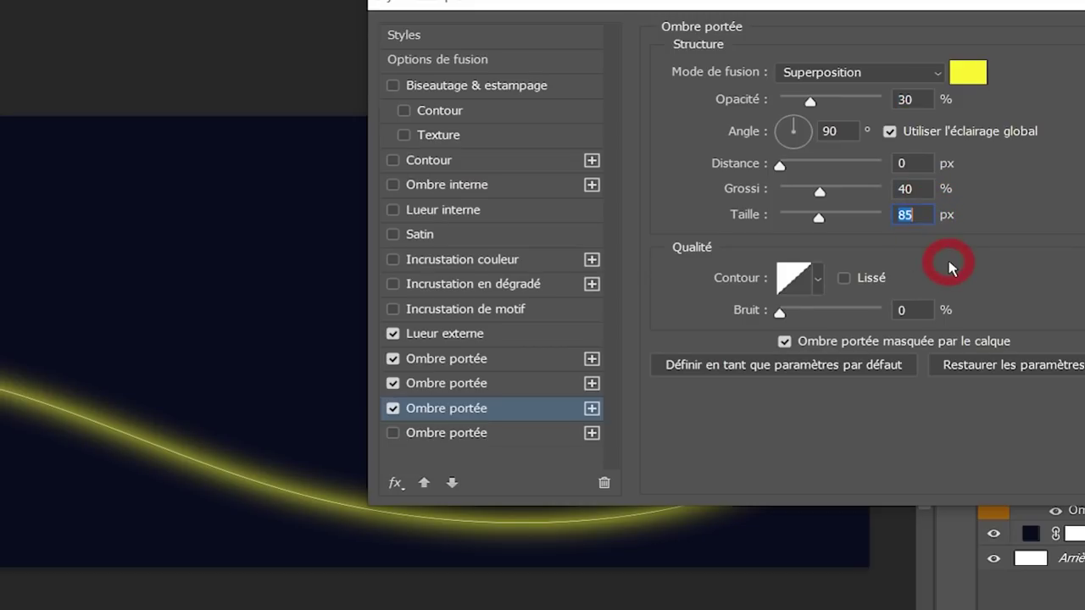
- Enable the fourth drop shadow at 10% opacity and 250 px size, then apply the style
left_click(424, 434)
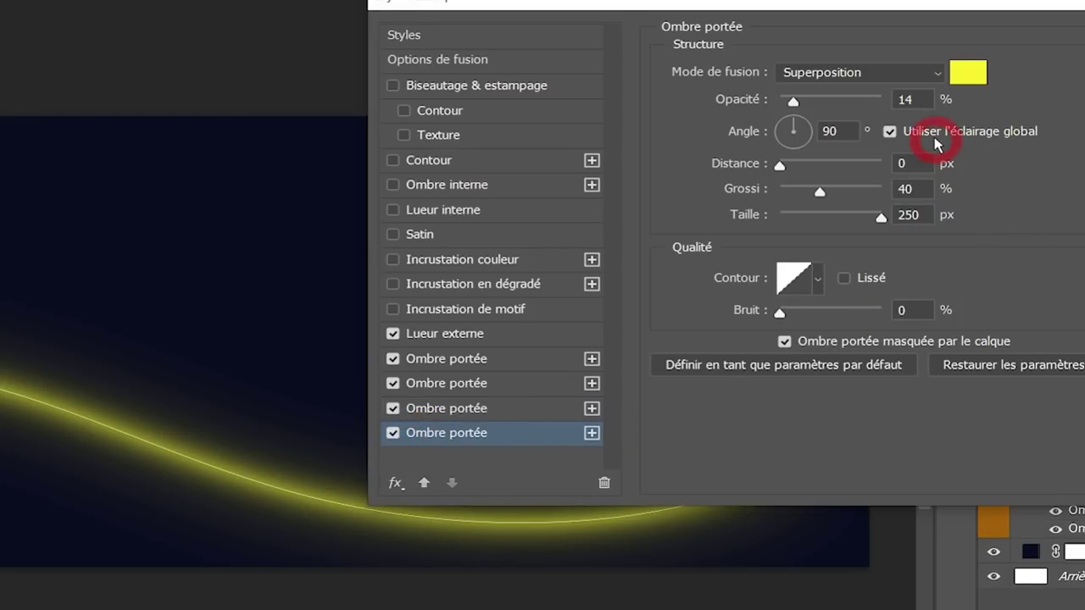
type("40")
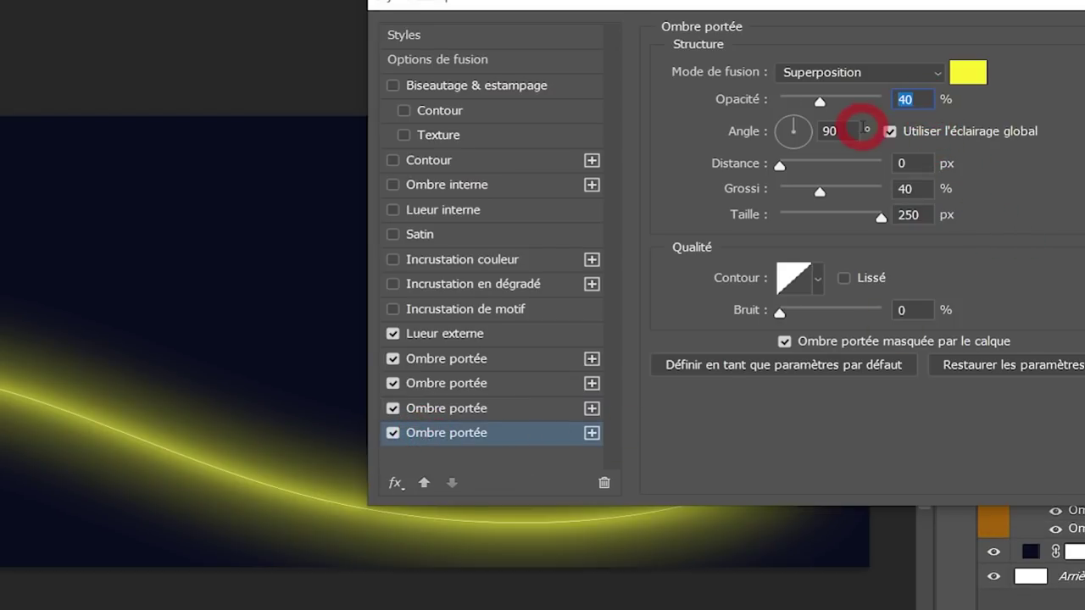
type("10")
left_click(659, 278)
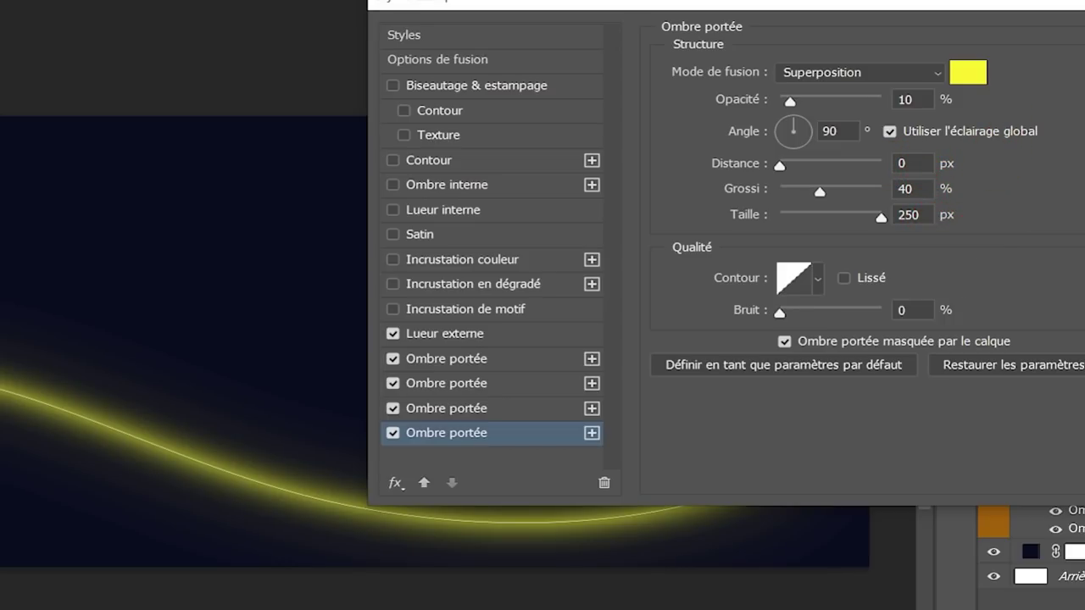
key("Return")
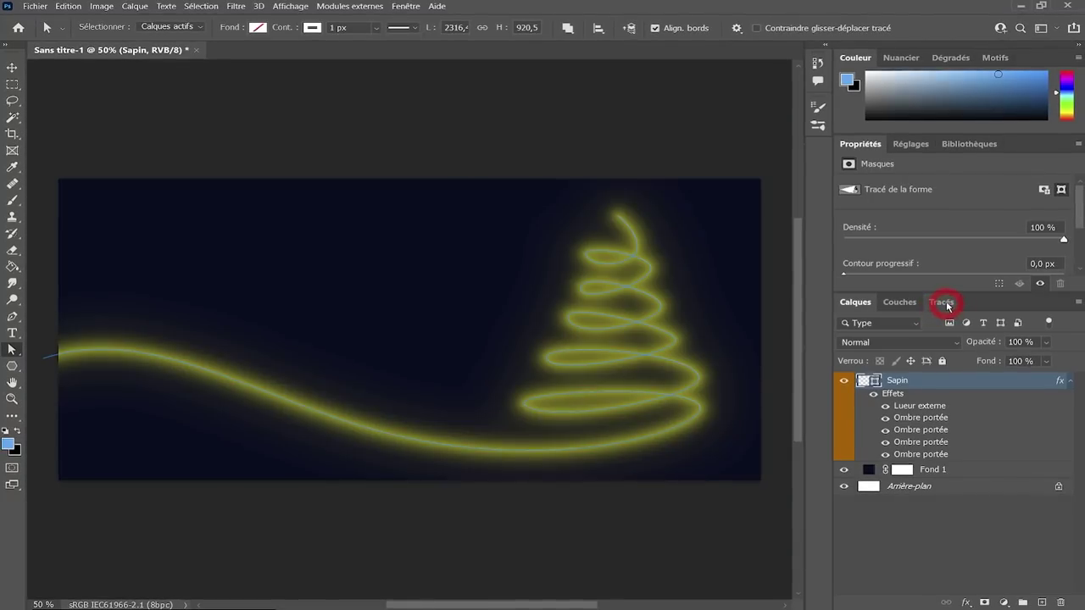
- Deselect the Tracé de la forme Sapin path in Tracés, then go back to Calques
left_click(947, 306)
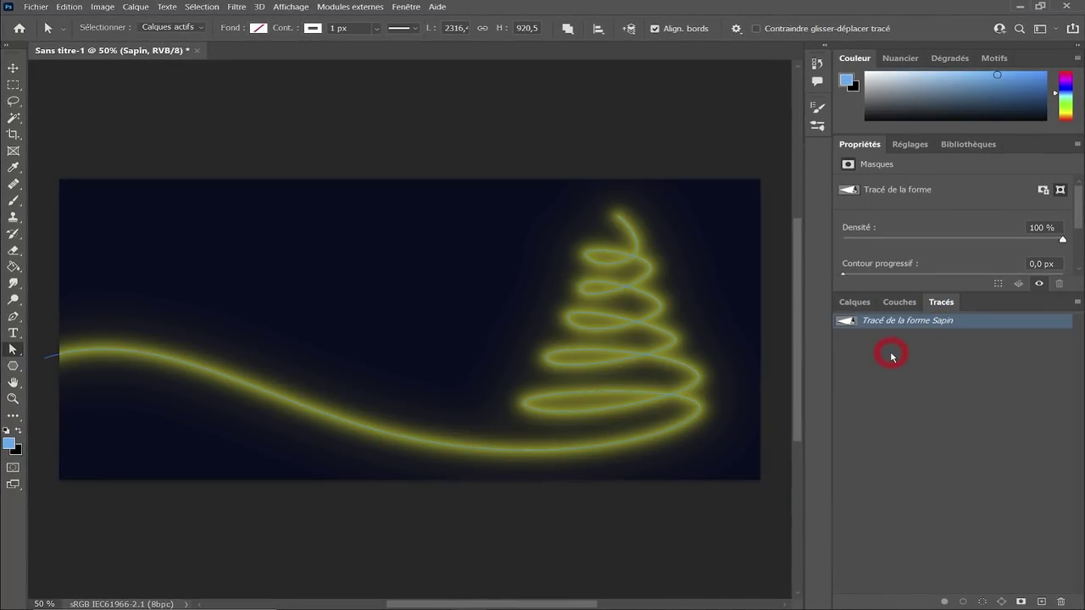
left_click(891, 357)
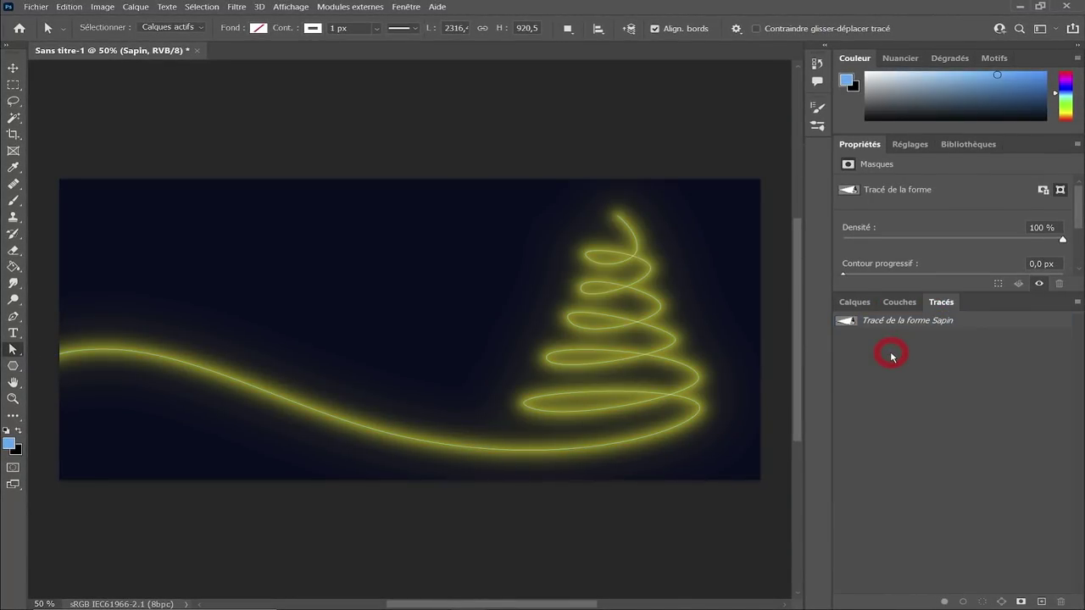
left_click(855, 303)
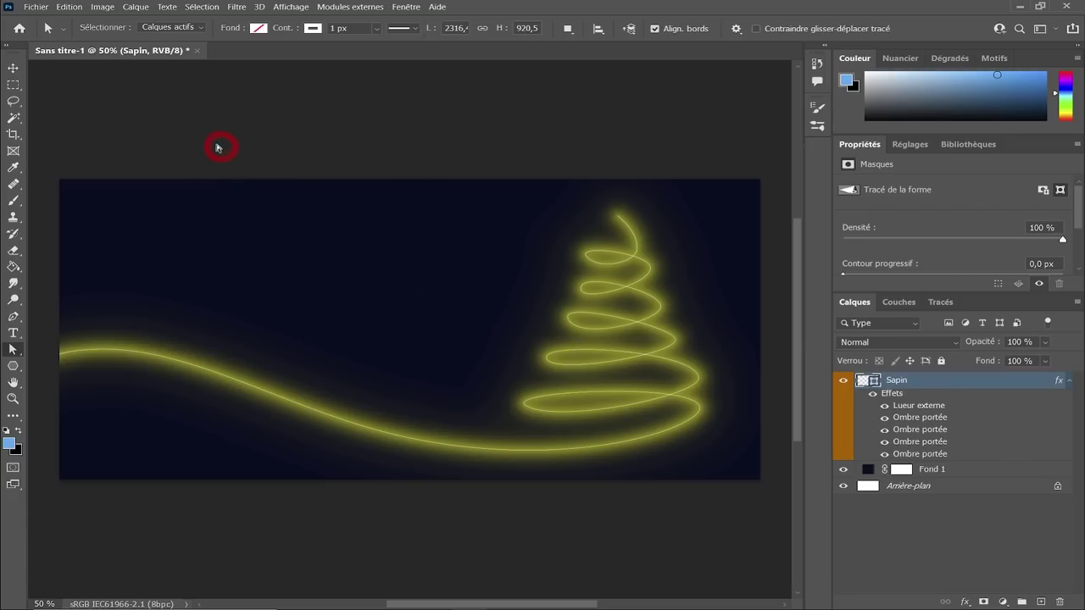
- Save the document under the new name 'Carte Noël 01.psd'
left_click(36, 7)
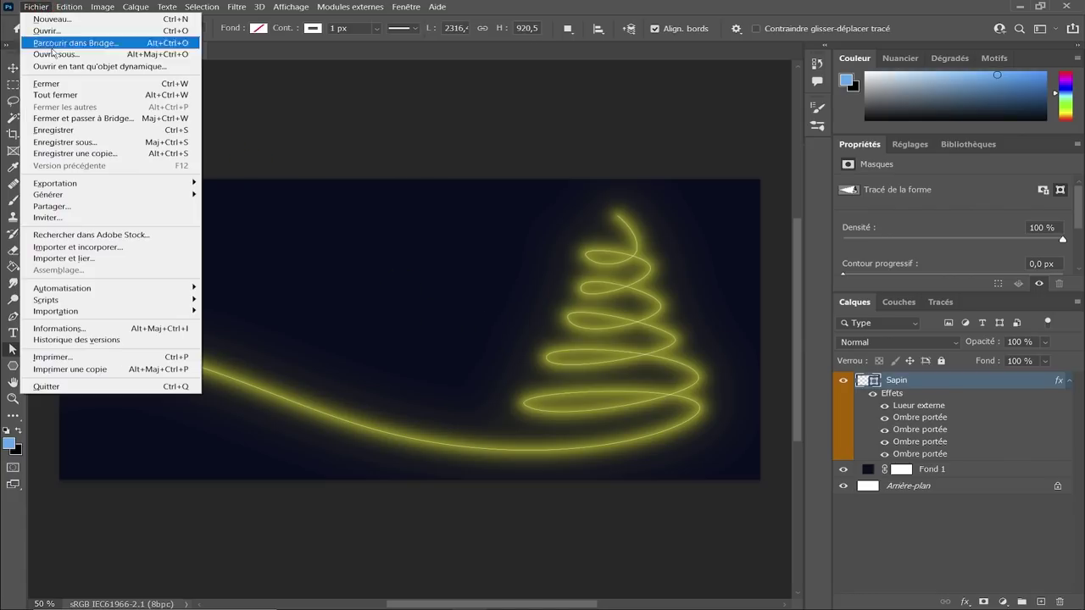
left_click(76, 145)
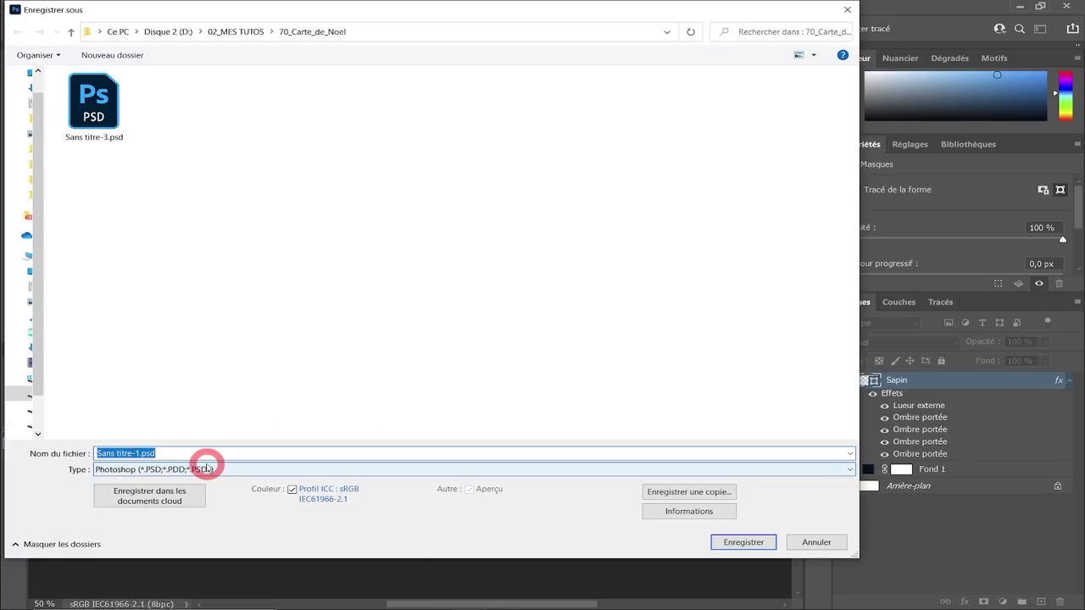
type("Carte Noël 01")
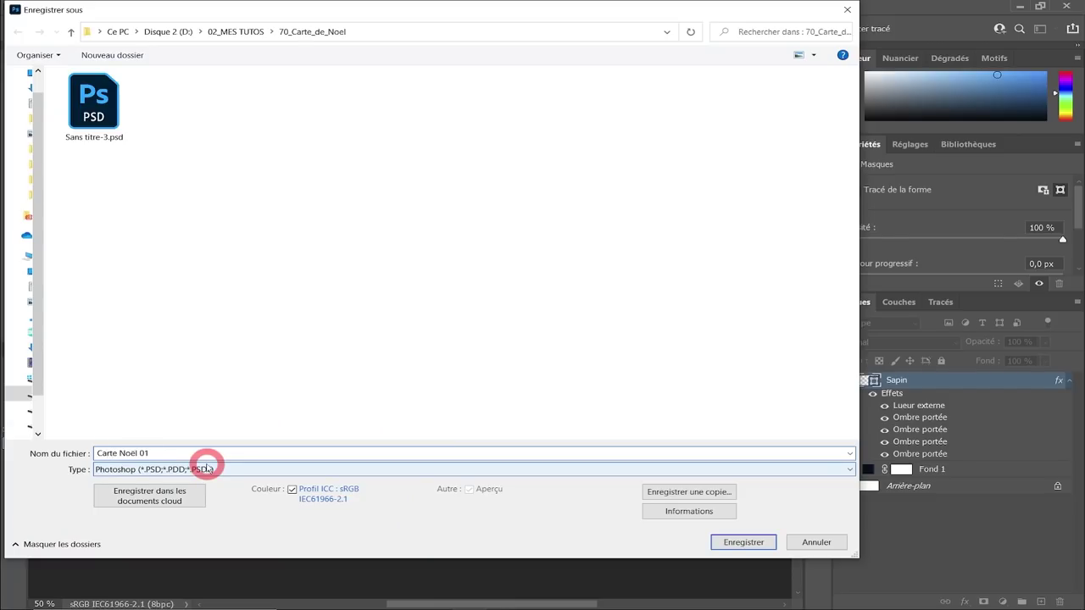
key("Return")
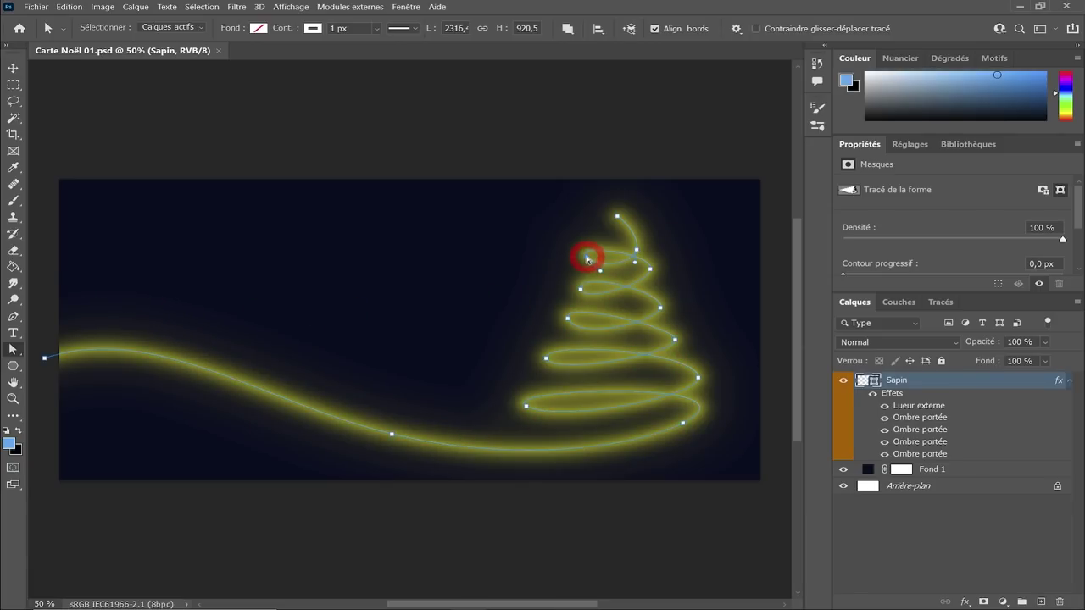
- Drag an anchor on the tree's upper spiral downward to reshape that loop
left_click(602, 272)
mouse_move(599, 271)
left_mouse_down()
mouse_move(570, 322)
mouse_move(579, 339)
mouse_move(565, 337)
left_mouse_up()
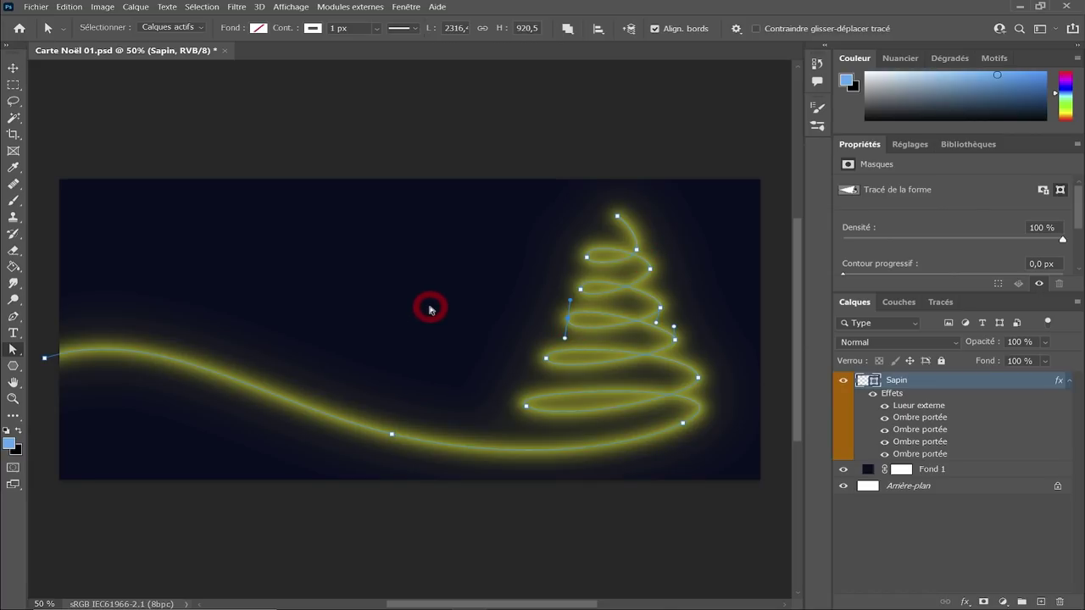
- With the Brush tool, select spatter_brushes in the preset picker and choose Obtenir plus de pinceaux
left_click(15, 202)
left_click(101, 29)
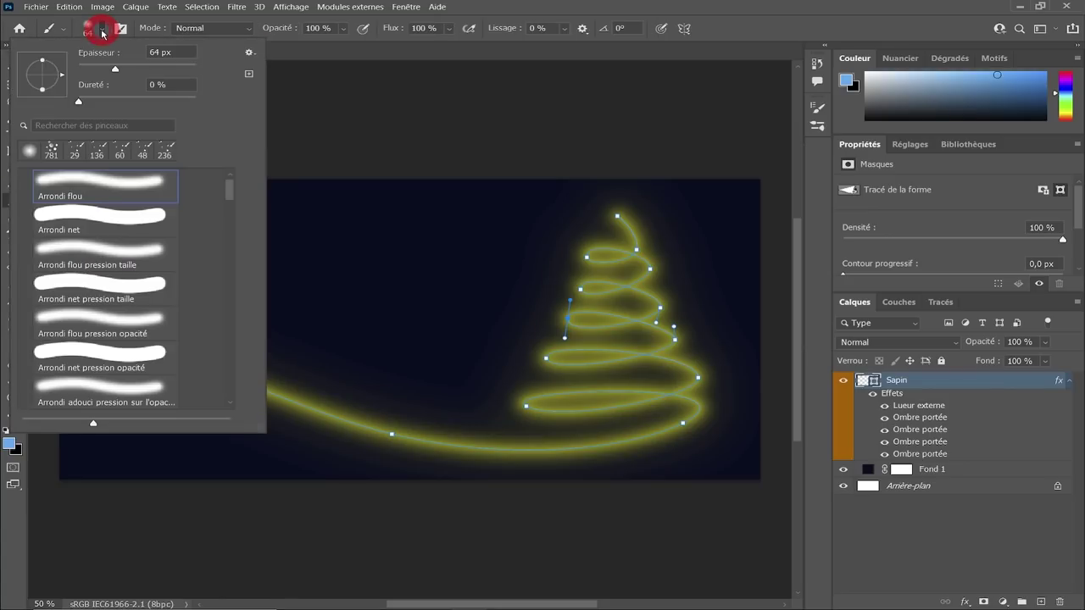
left_click_drag(227, 195, 229, 175)
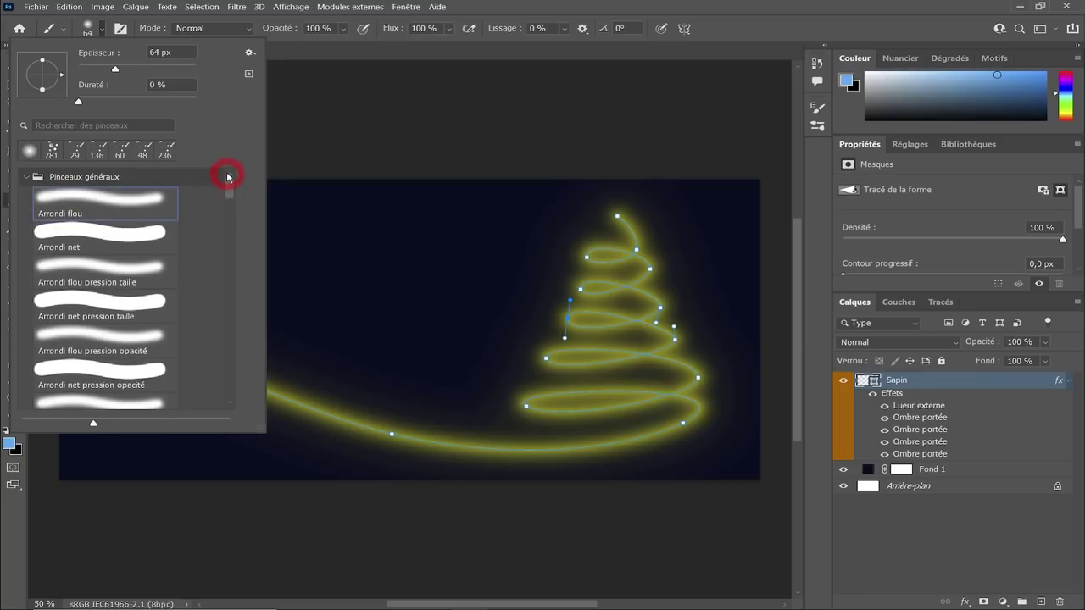
left_click(28, 178)
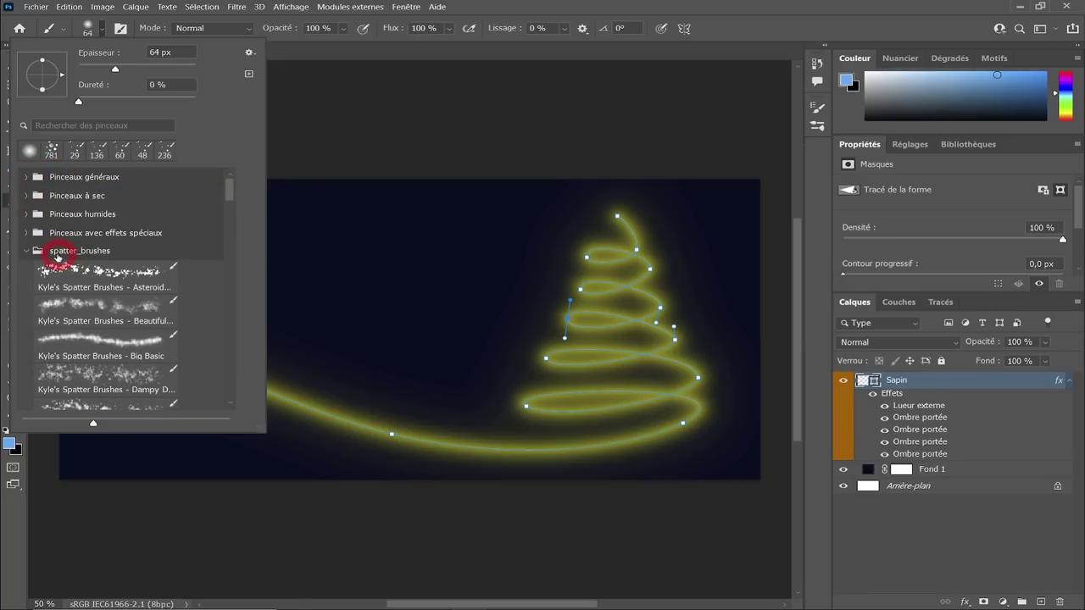
left_click(144, 259)
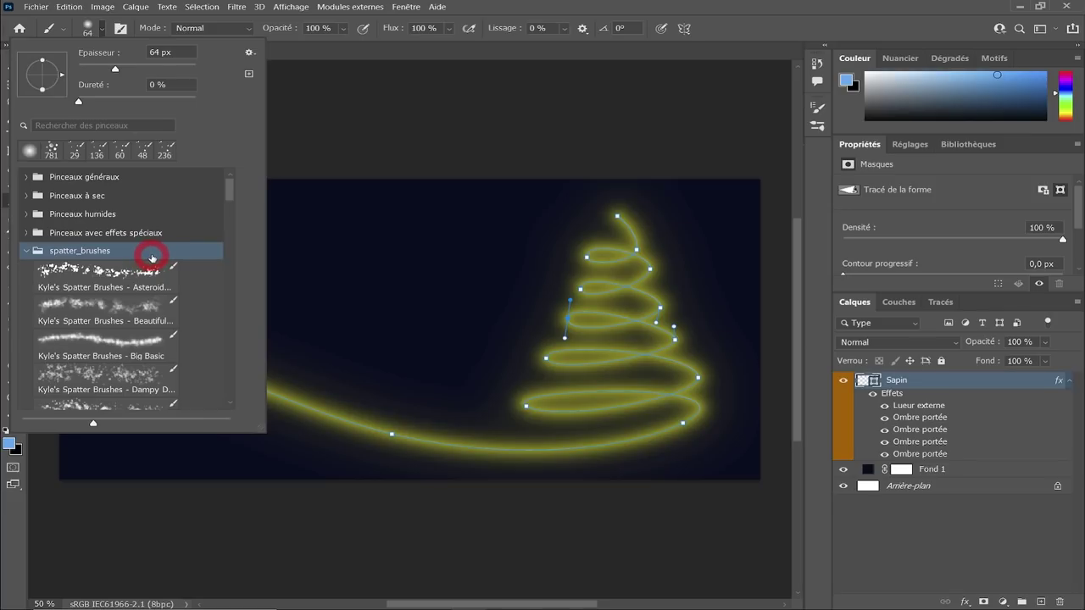
left_click(249, 54)
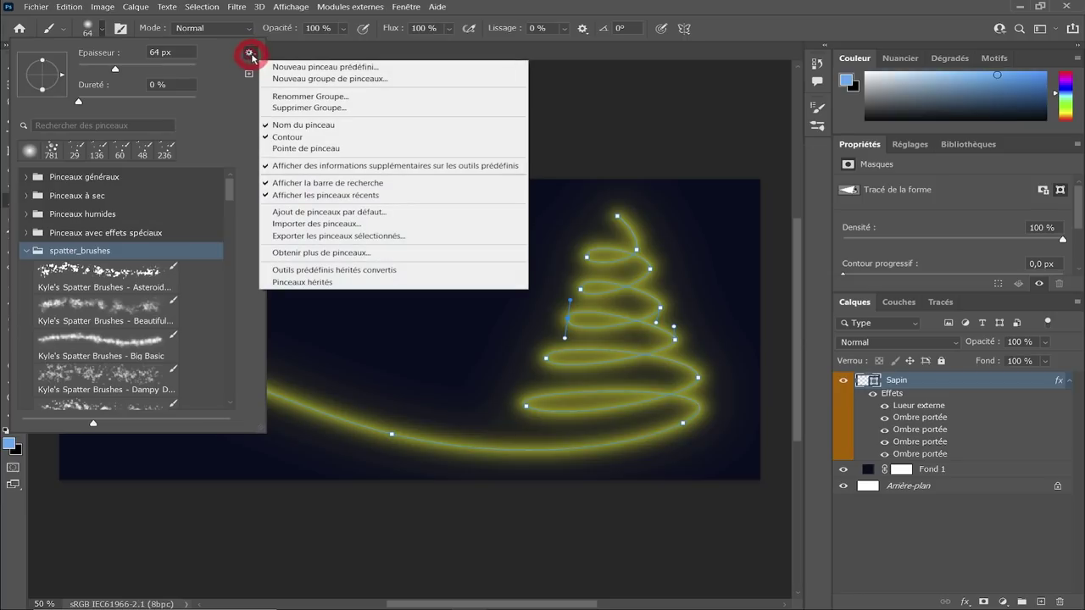
left_click(335, 254)
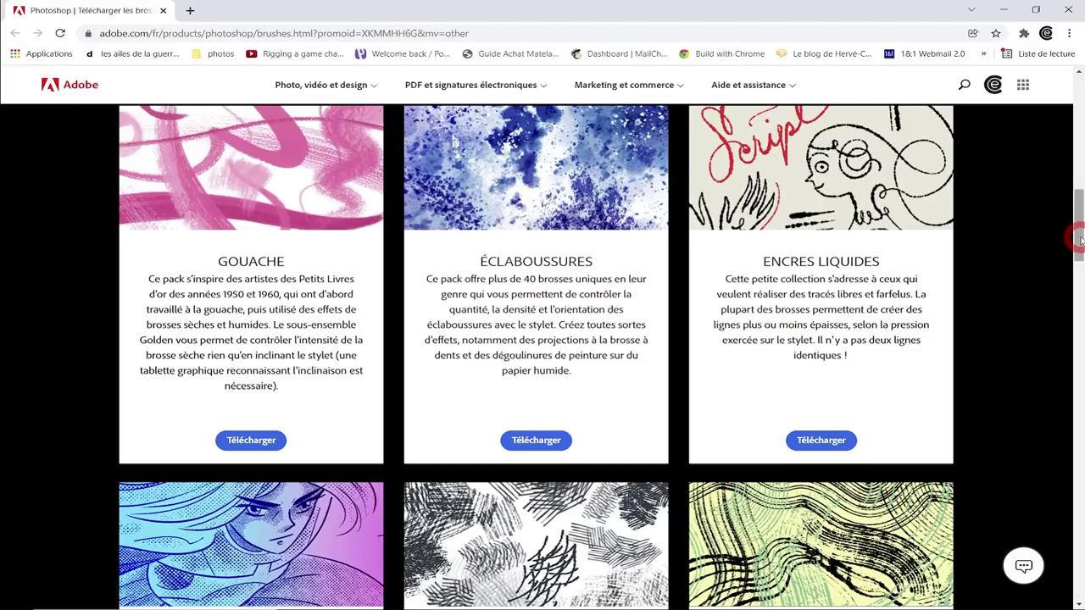
- Download the Éclaboussures pack as spatter_brushes.abr into 70_Carte_de_Noel and open it
mouse_move(1080, 241)
left_mouse_down()
mouse_move(1080, 112)
mouse_move(1079, 242)
left_mouse_up()
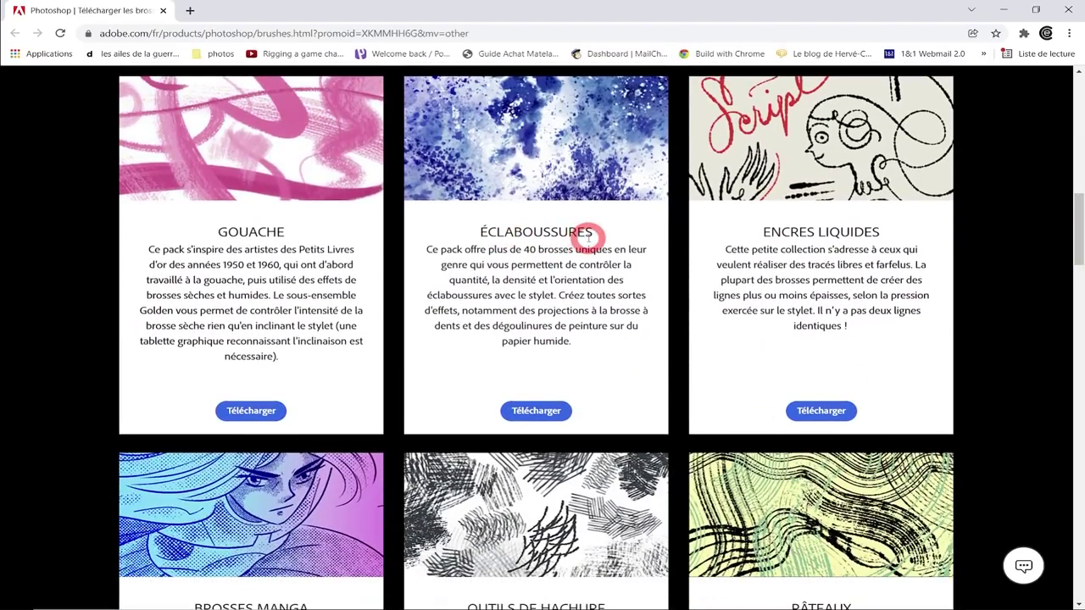
left_click(542, 412)
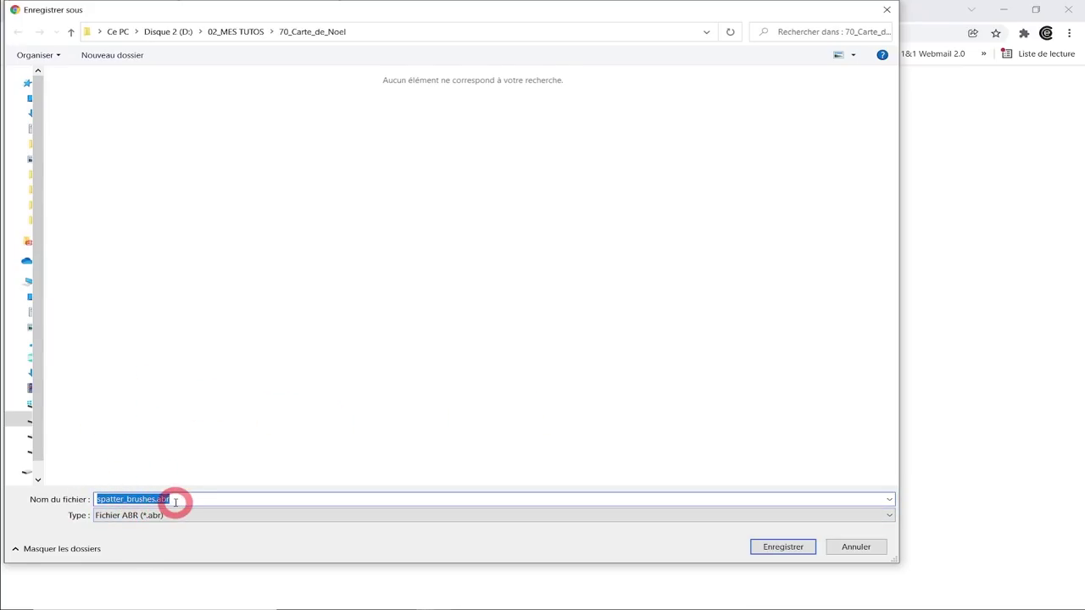
left_click(785, 548)
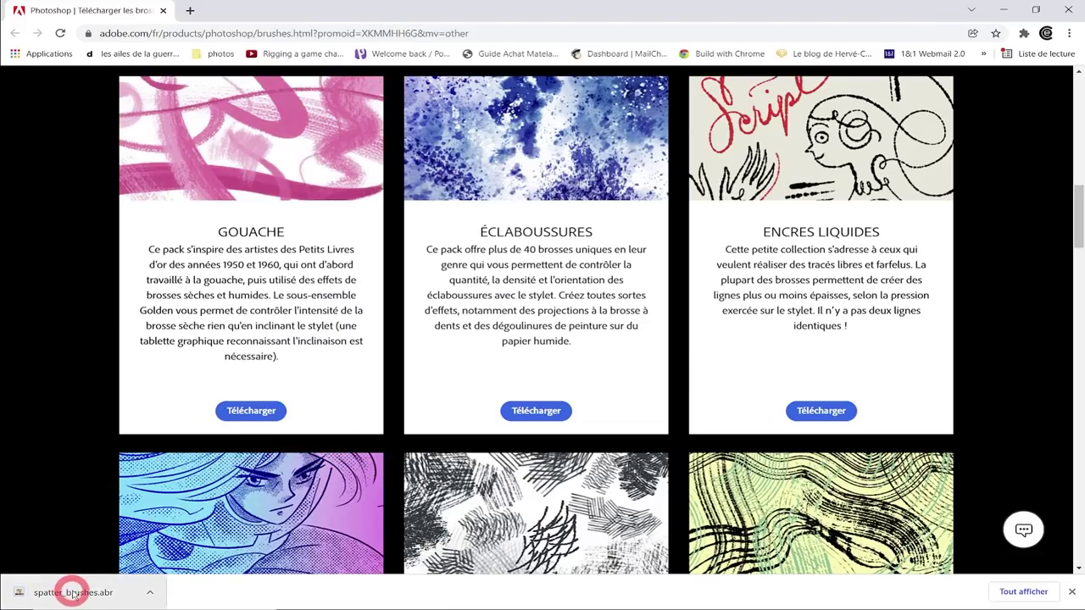
left_click(118, 600)
mouse_move(251, 508)
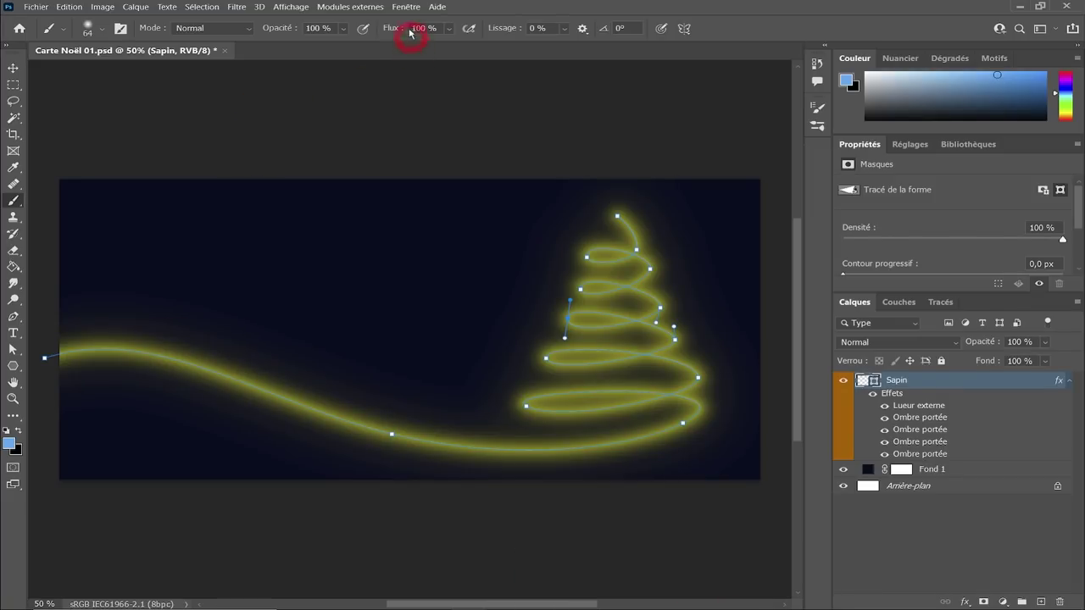
- Load spatter_brushes.abr through the Pinceaux panel's Importer des pinceaux command
left_click(406, 7)
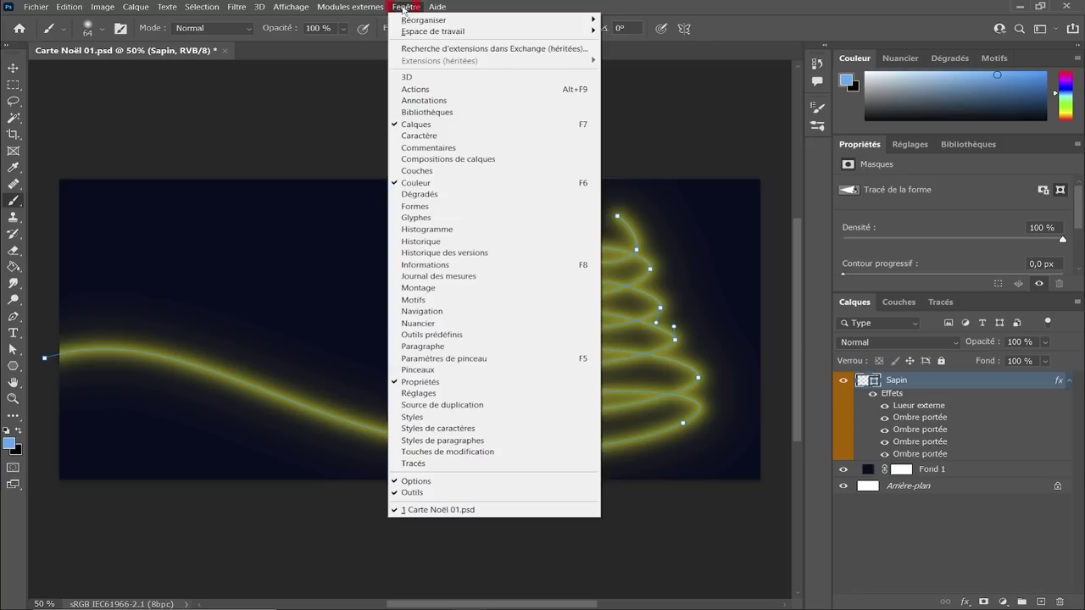
left_click(447, 371)
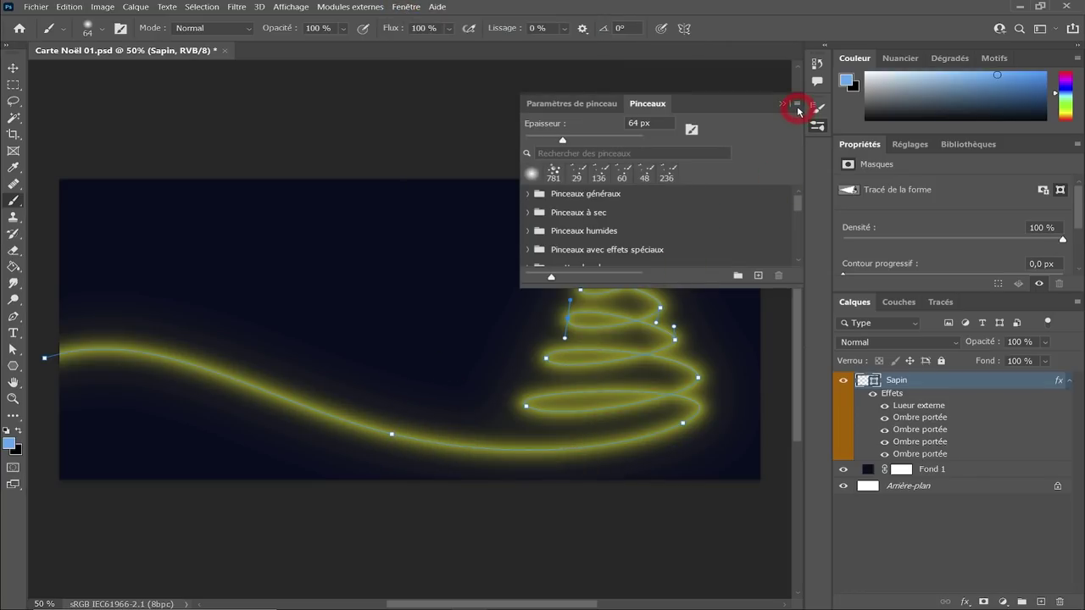
left_click(797, 106)
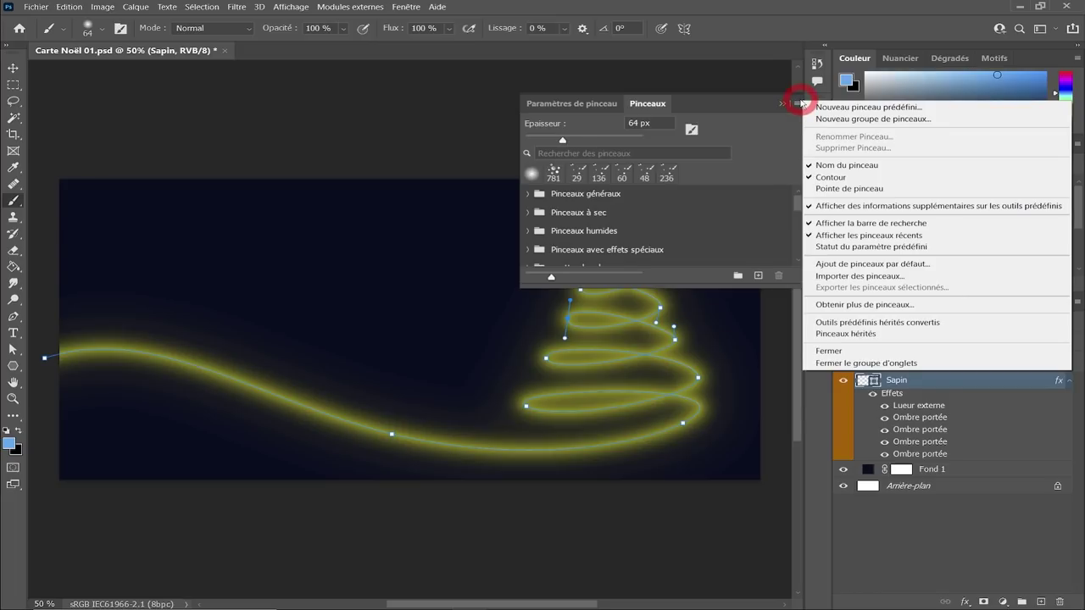
left_click(851, 276)
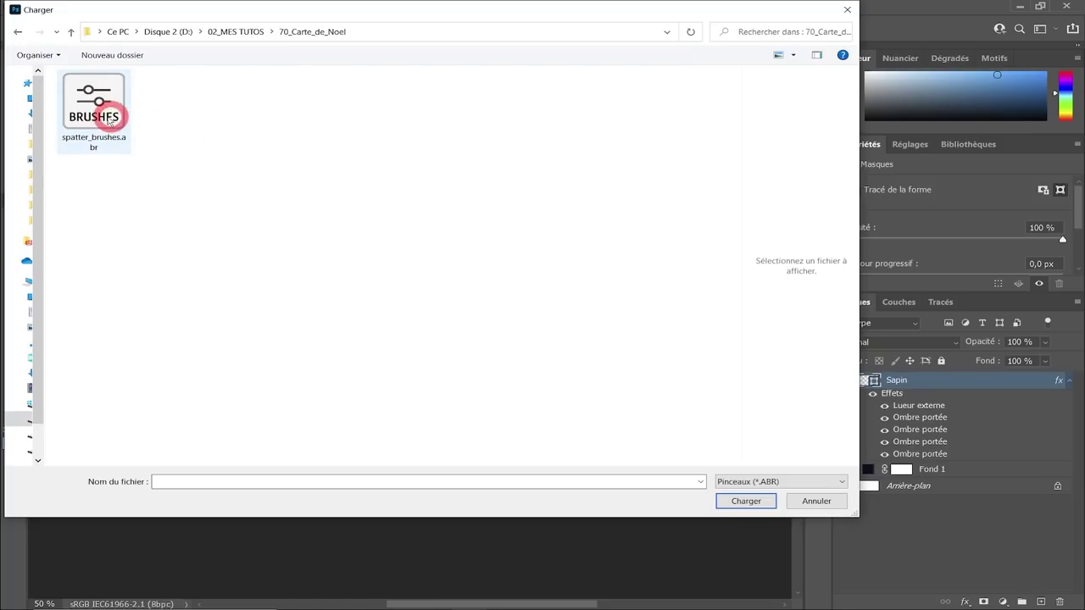
left_click(107, 118)
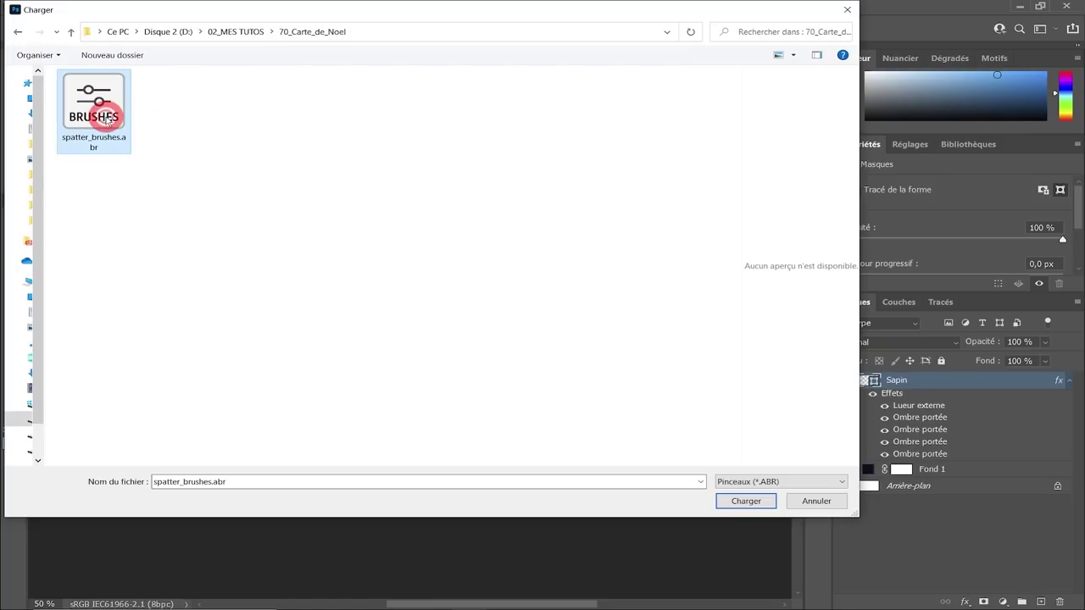
left_click(742, 502)
- Enlarge the Pinceaux panel and expand the spatter_brushes folder
mouse_move(794, 210)
left_mouse_down()
mouse_move(800, 274)
mouse_move(798, 212)
mouse_move(759, 235)
left_mouse_up()
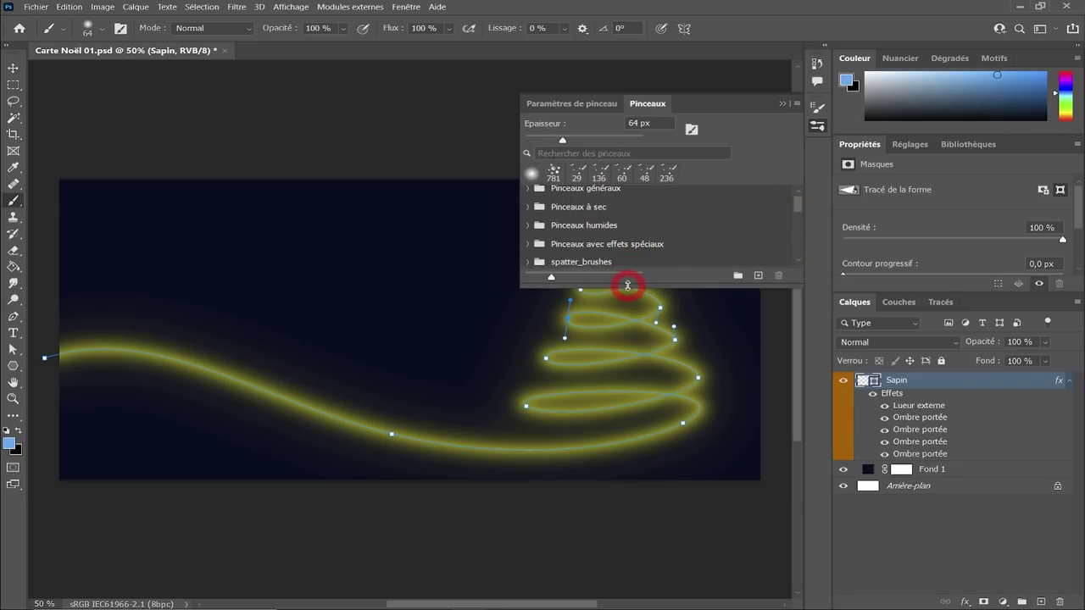
left_click_drag(628, 286, 627, 313)
left_click(591, 264)
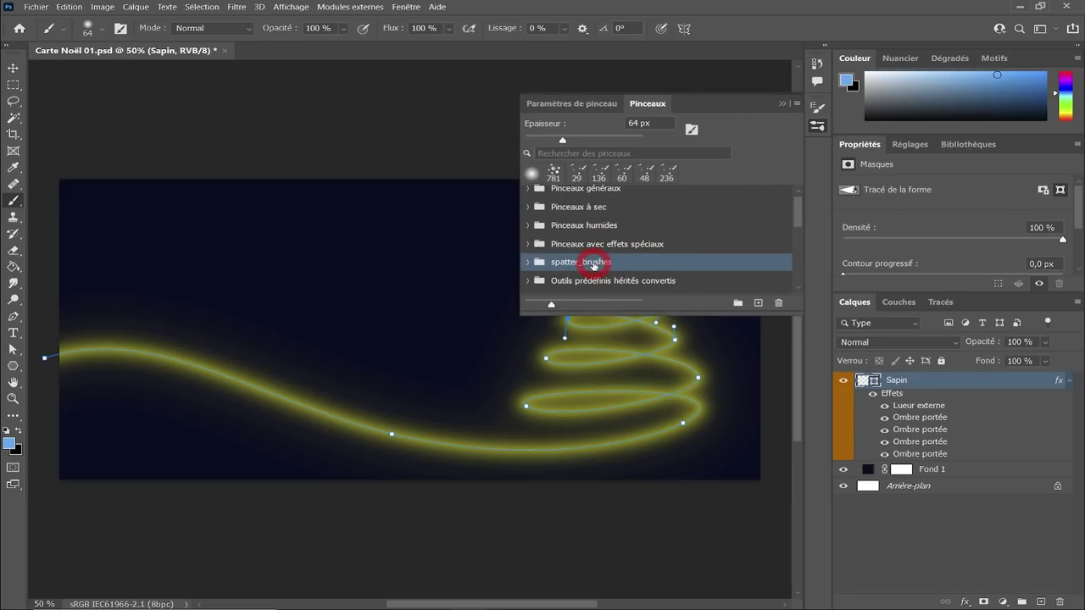
left_click(527, 262)
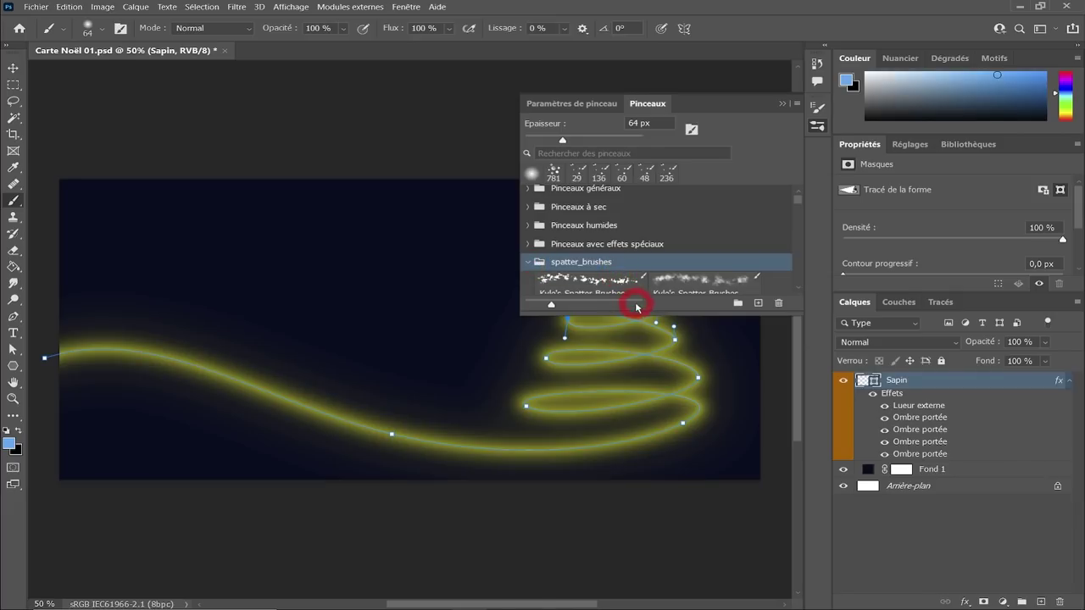
left_click_drag(642, 318, 707, 531)
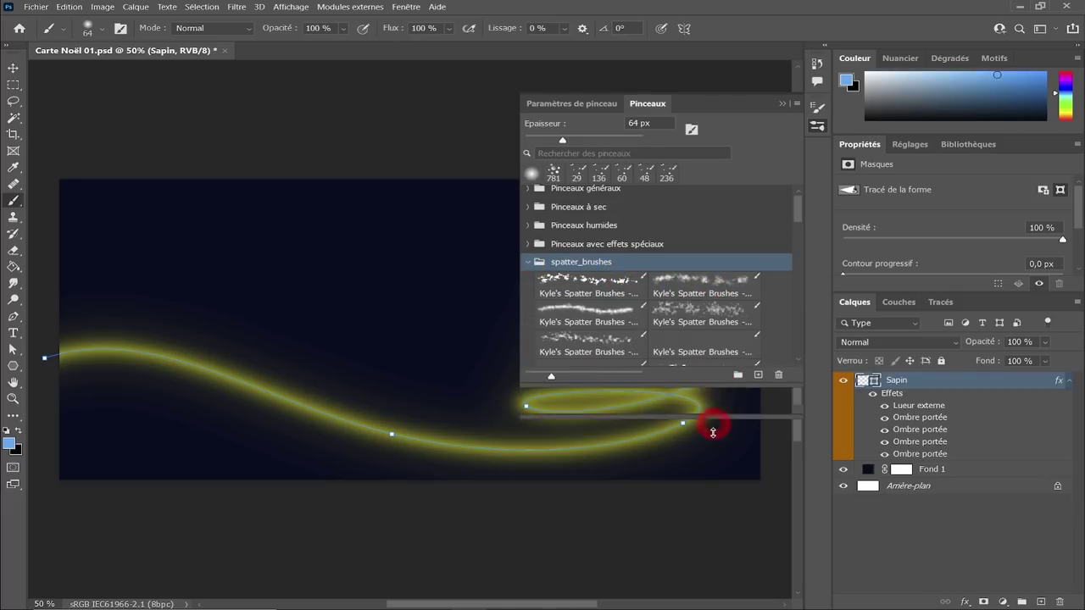
left_click_drag(803, 259, 800, 332)
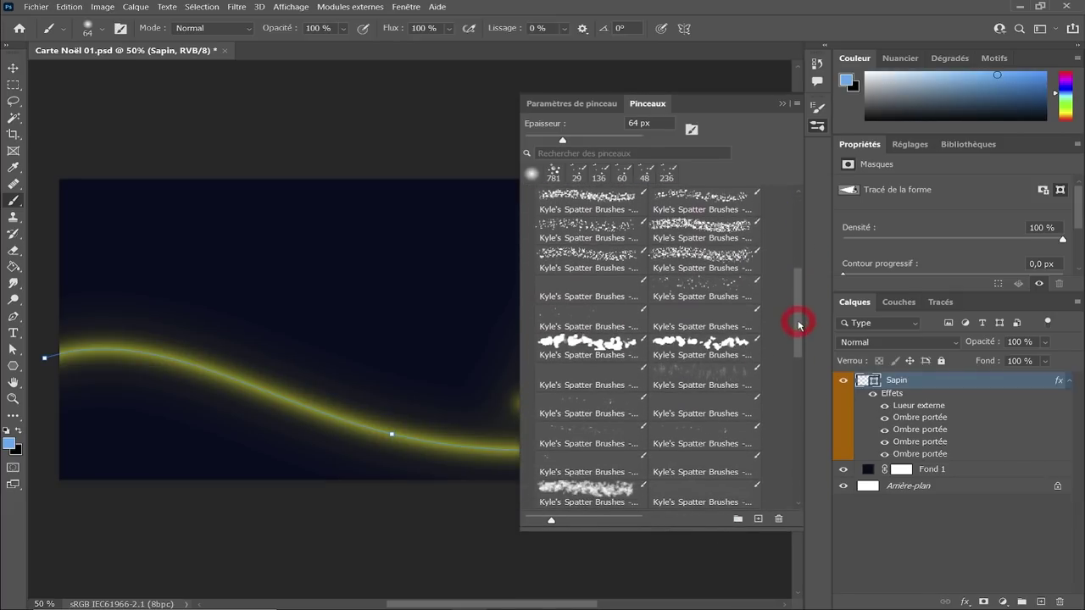
- Try two of Kyle's Spatter brushes, then close the Brushes panel
left_click(591, 414)
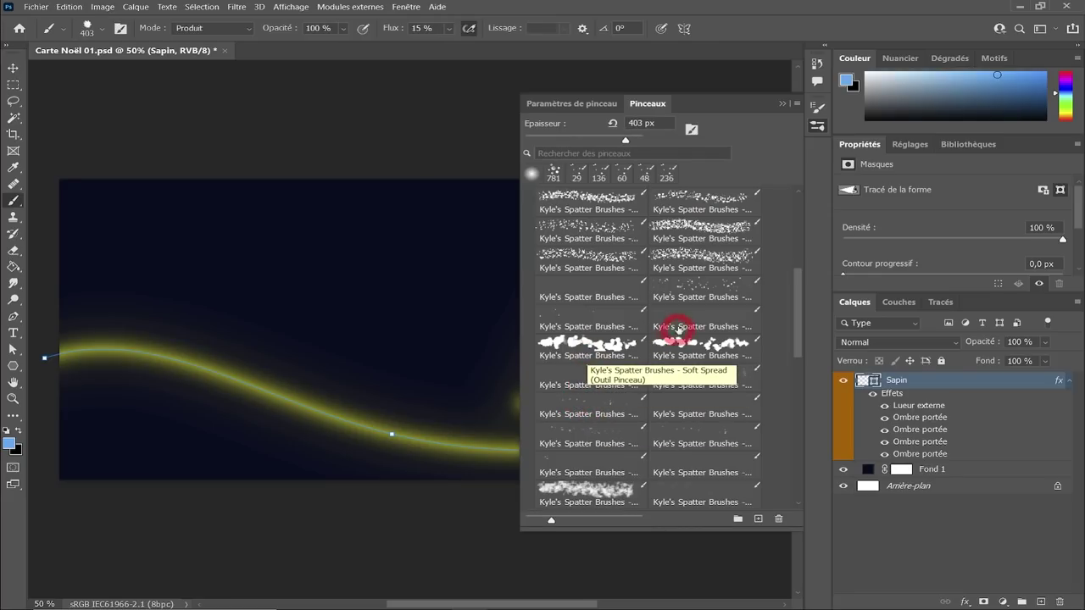
left_click(741, 245)
left_click(783, 105)
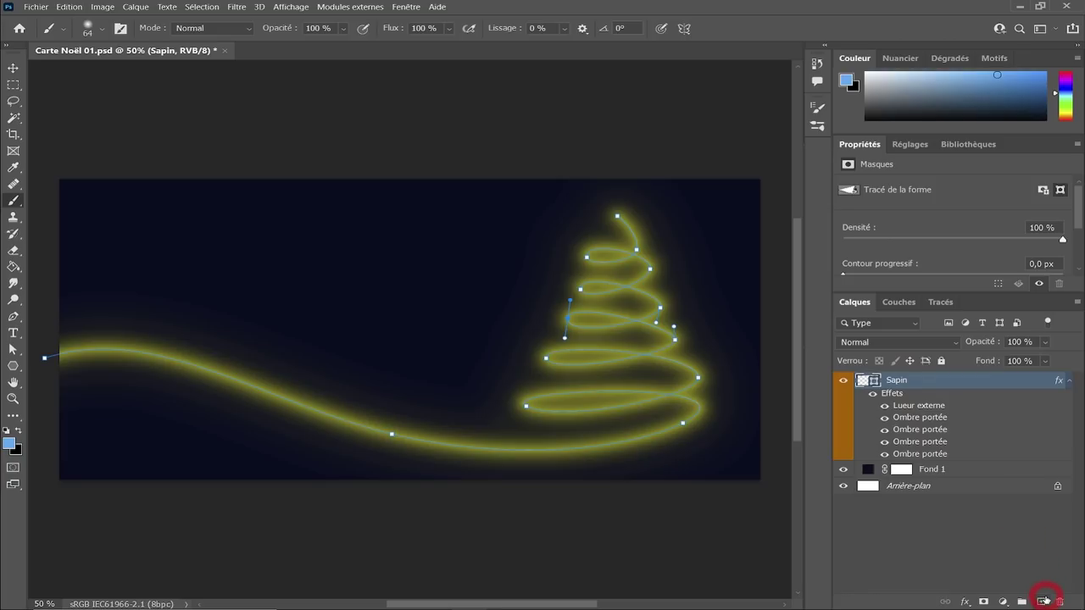
- Add a new layer above Sapin named 'Etincelles 01'
left_click(1045, 600)
double_click(902, 380)
type("Etincelles 01")
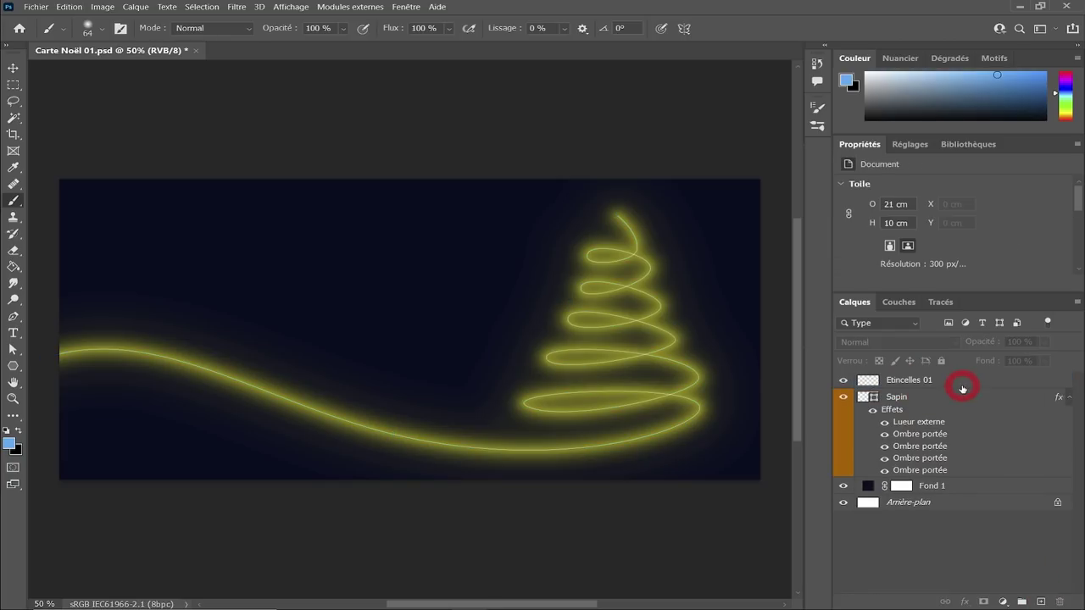
key("Return")
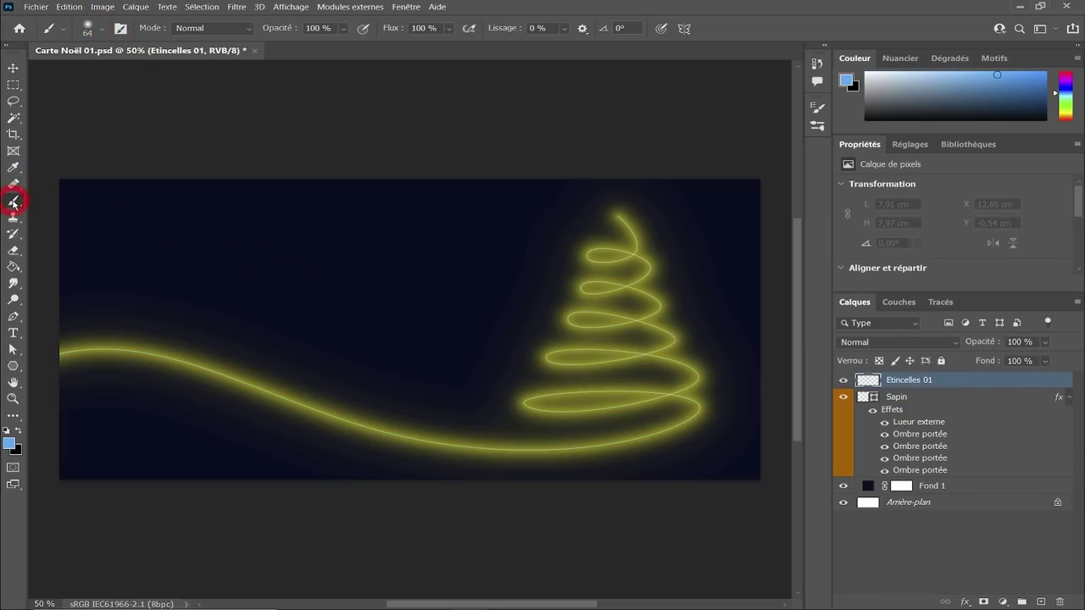
- Paint bright yellow sparkles along the glowing curve with a Kyle's Spatter Pressure brush
left_click(88, 28)
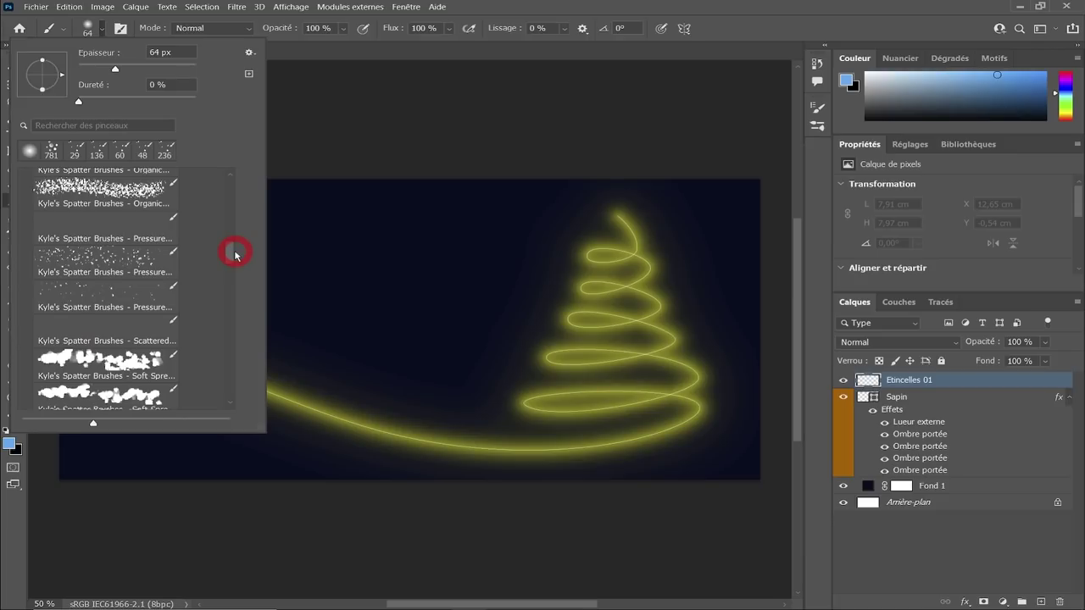
left_click(102, 259)
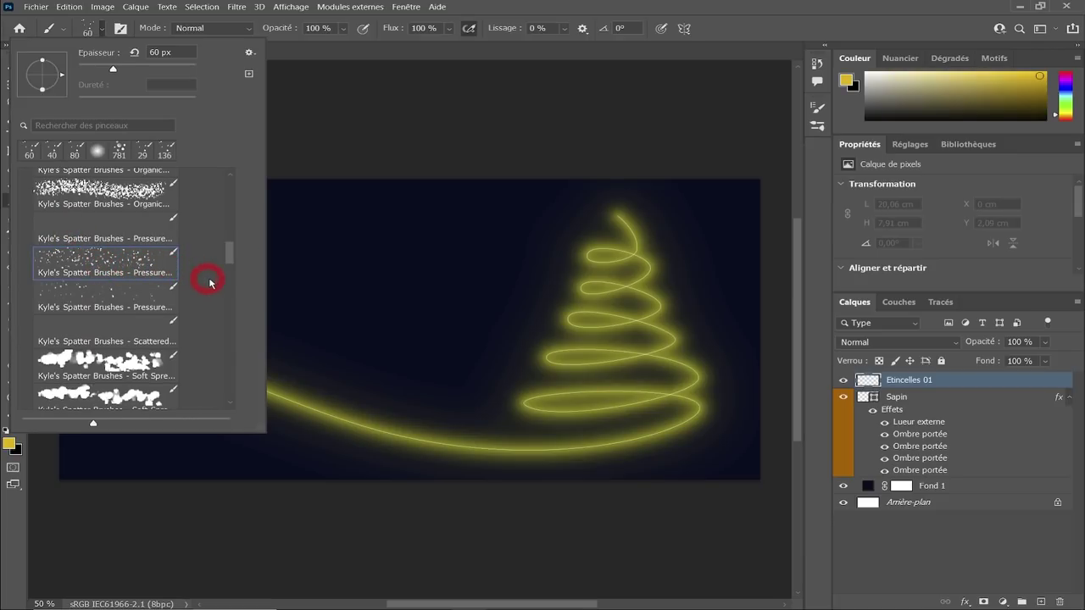
left_click_drag(228, 263, 234, 267)
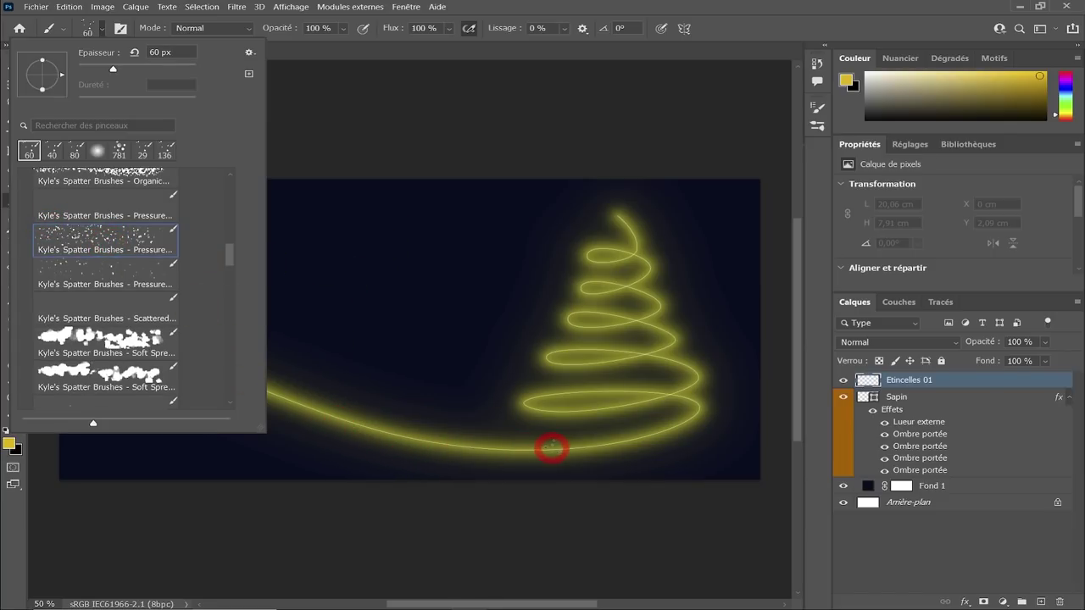
left_click(1037, 76)
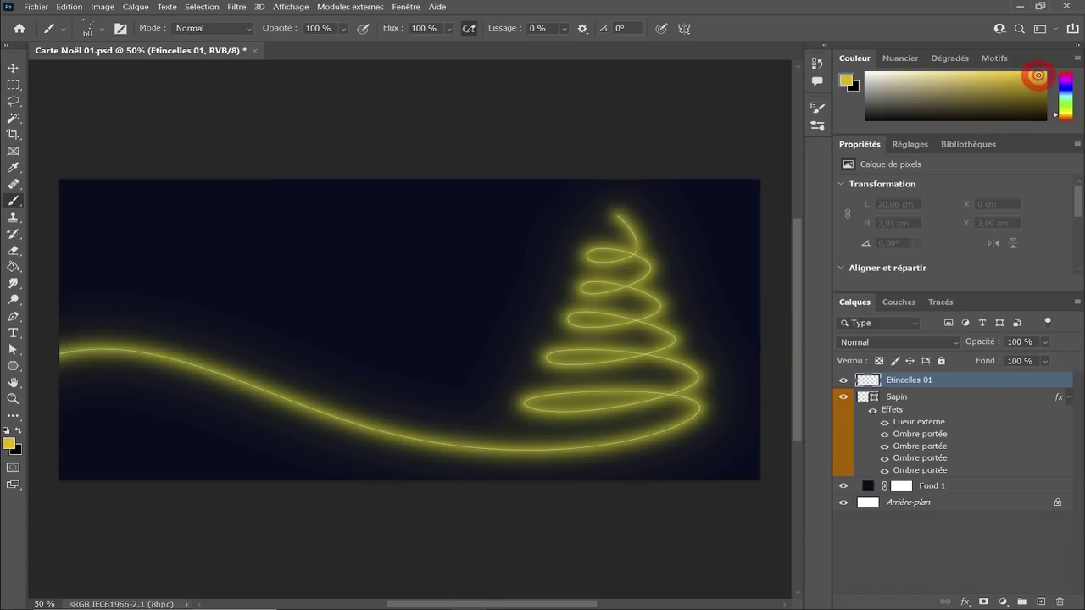
left_click(67, 354)
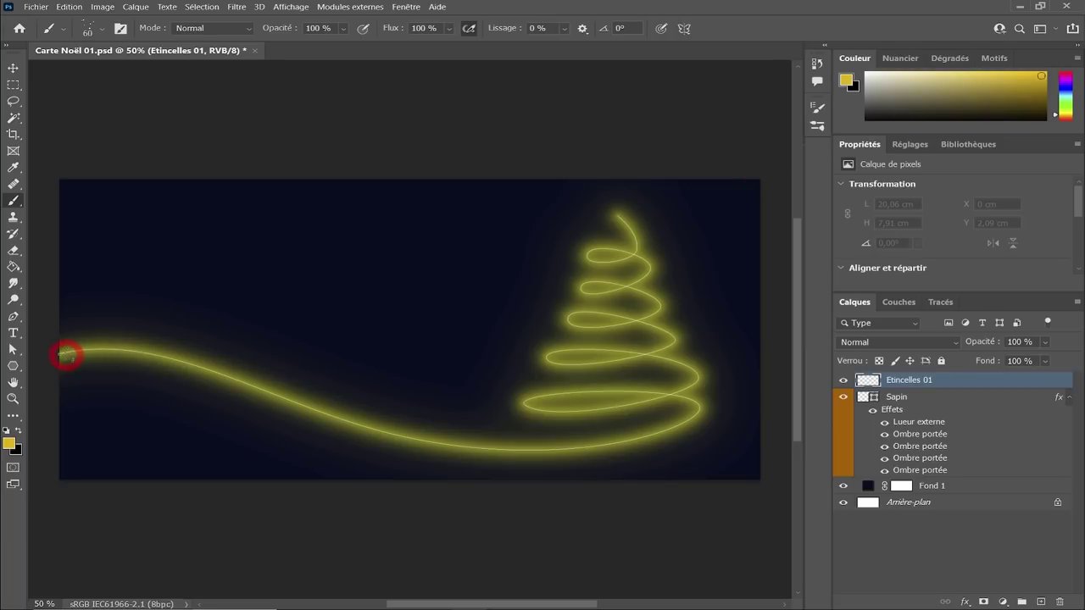
mouse_move(95, 353)
left_mouse_down()
mouse_move(293, 392)
mouse_move(422, 439)
mouse_move(624, 448)
mouse_move(653, 380)
mouse_move(582, 361)
mouse_move(639, 323)
mouse_move(504, 197)
left_mouse_up()
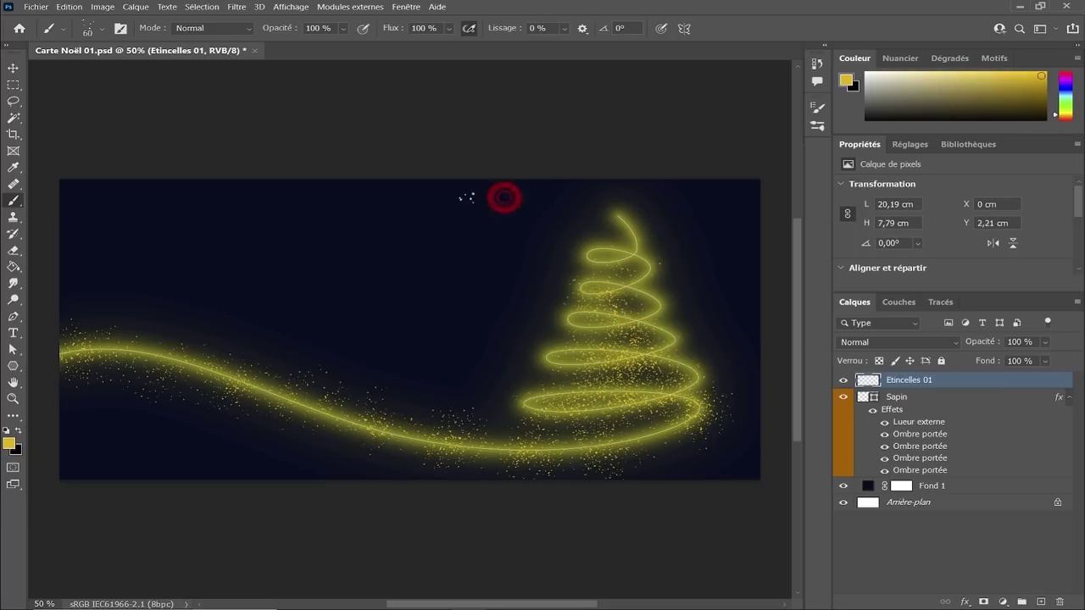
- Undo the stray dabs and repaint sparkles along the curve with a smaller brush
key("ctrl+z")
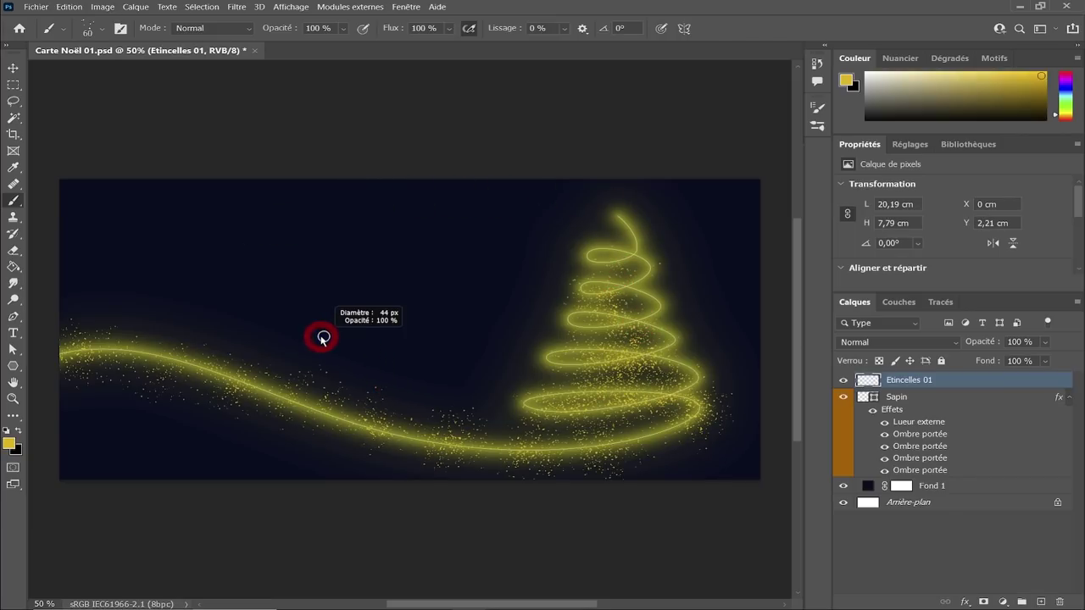
left_click(118, 348)
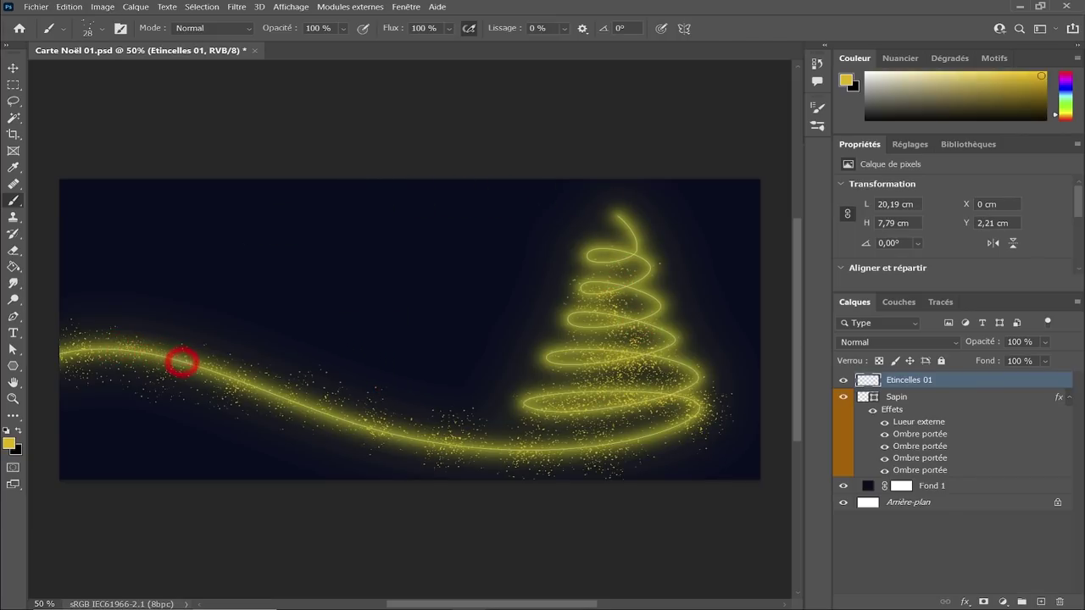
mouse_move(181, 363)
left_mouse_down()
mouse_move(266, 399)
mouse_move(380, 425)
left_mouse_up()
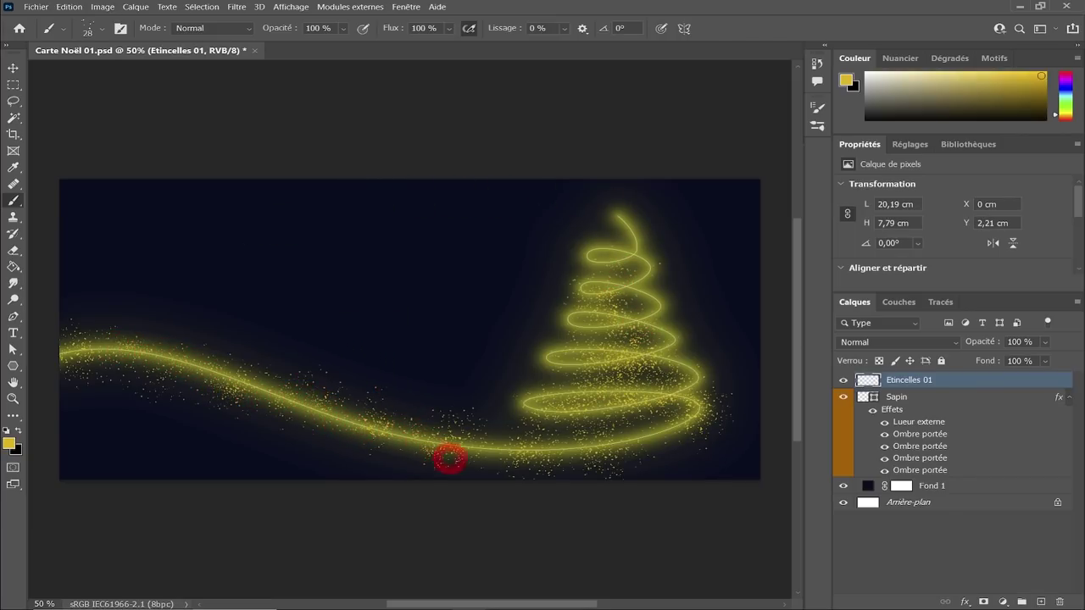
mouse_move(450, 459)
left_mouse_down()
mouse_move(613, 460)
mouse_move(395, 441)
mouse_move(136, 342)
mouse_move(517, 455)
mouse_move(274, 381)
mouse_move(969, 399)
mouse_move(1000, 468)
left_mouse_up()
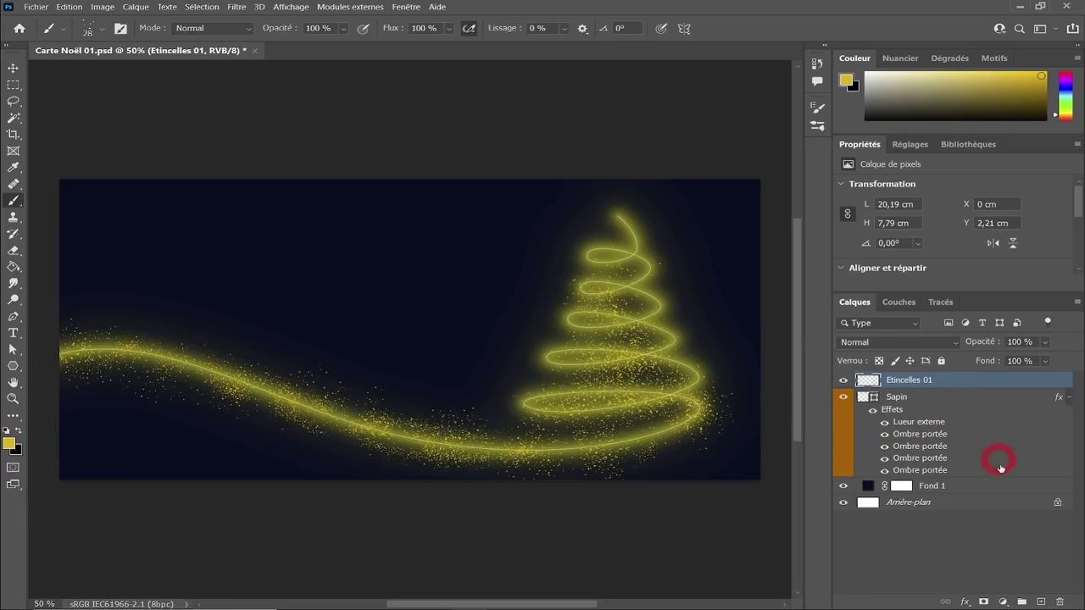
- Add a new layer above Etincelles 01 named 'Etincelles 02'
left_click(1041, 602)
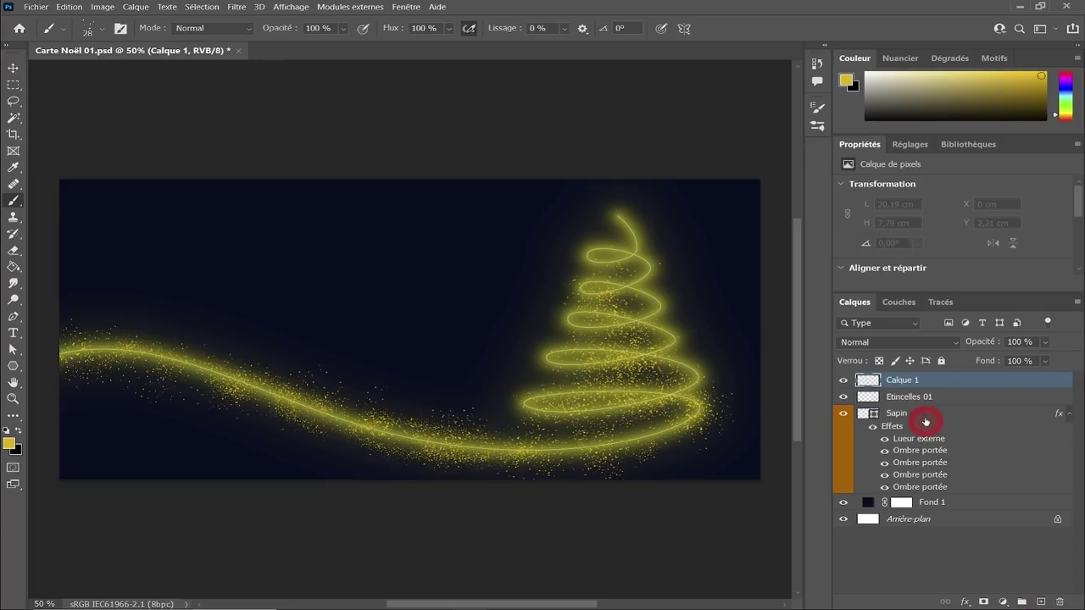
double_click(909, 381)
type("Etincelles 02")
key("Return")
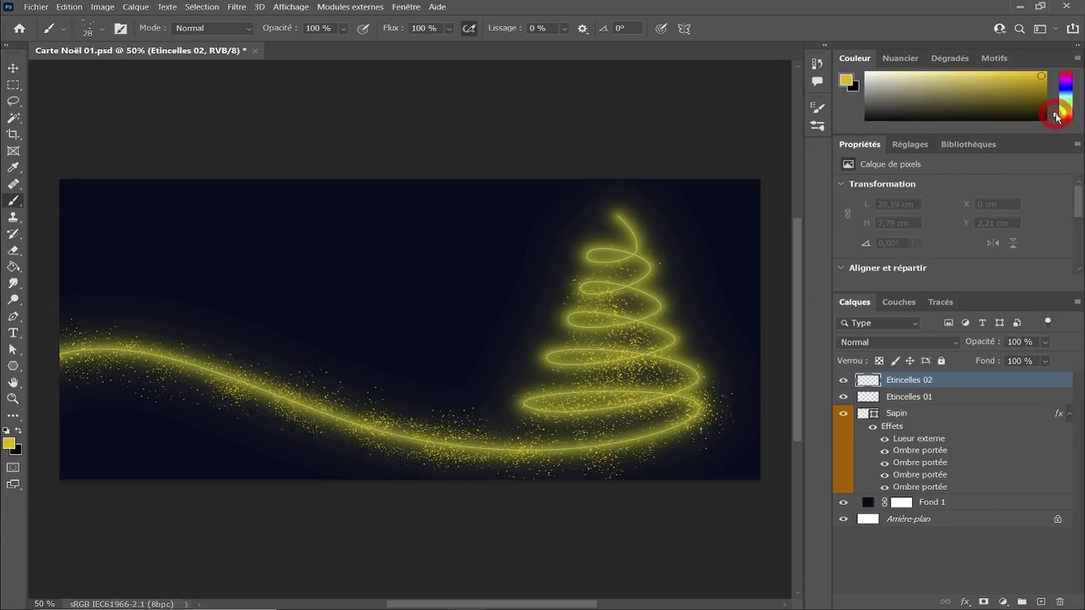
- Paint orange sparkles with a larger brush along the wave and up the tree spiral
left_click_drag(1058, 117, 1053, 89)
left_click_drag(145, 342, 102, 346)
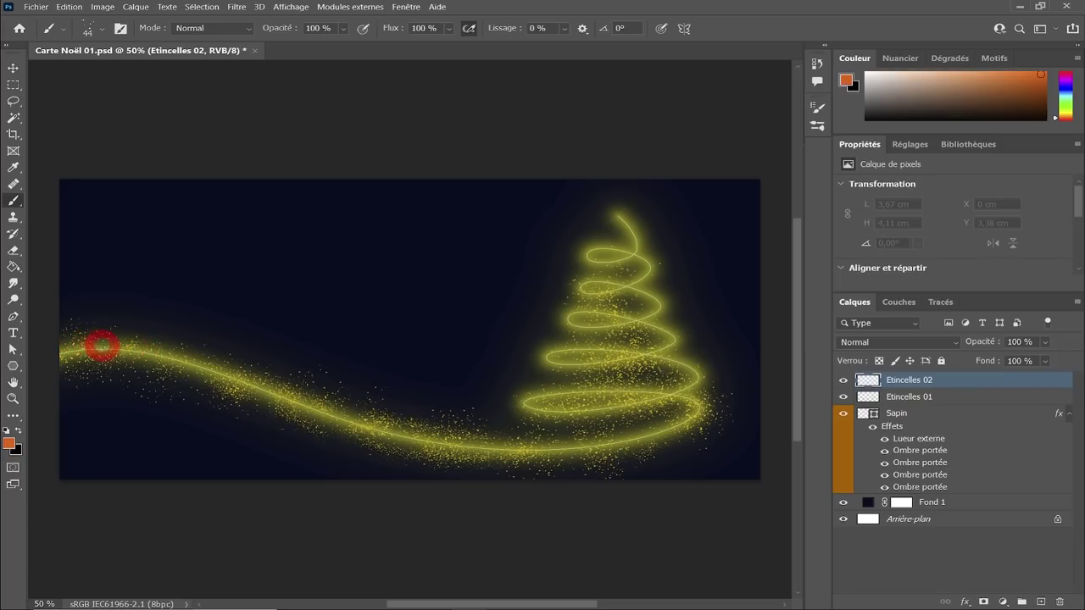
left_click_drag(255, 390, 398, 428)
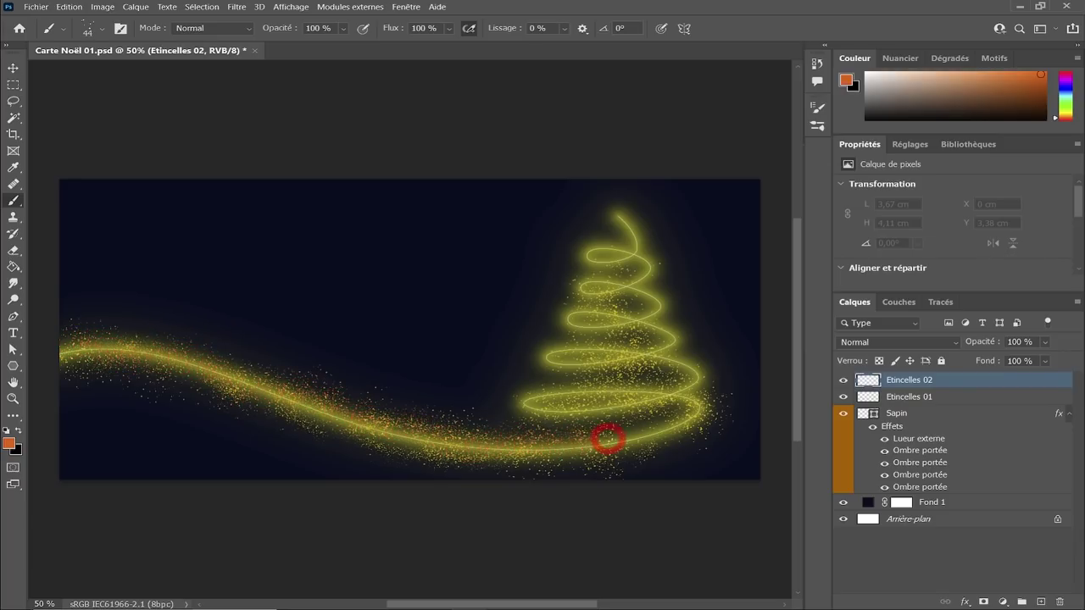
left_click_drag(677, 424, 618, 272)
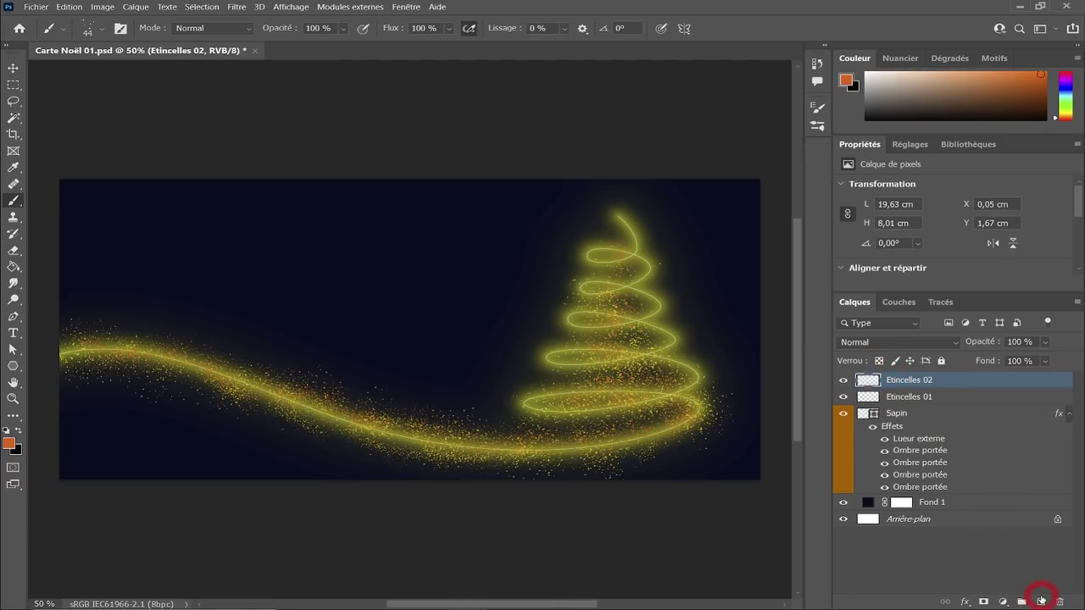
- Add a new layer above Etincelles 02 and choose the Kyle's Spatter Stars 2 brush
left_click(1041, 601)
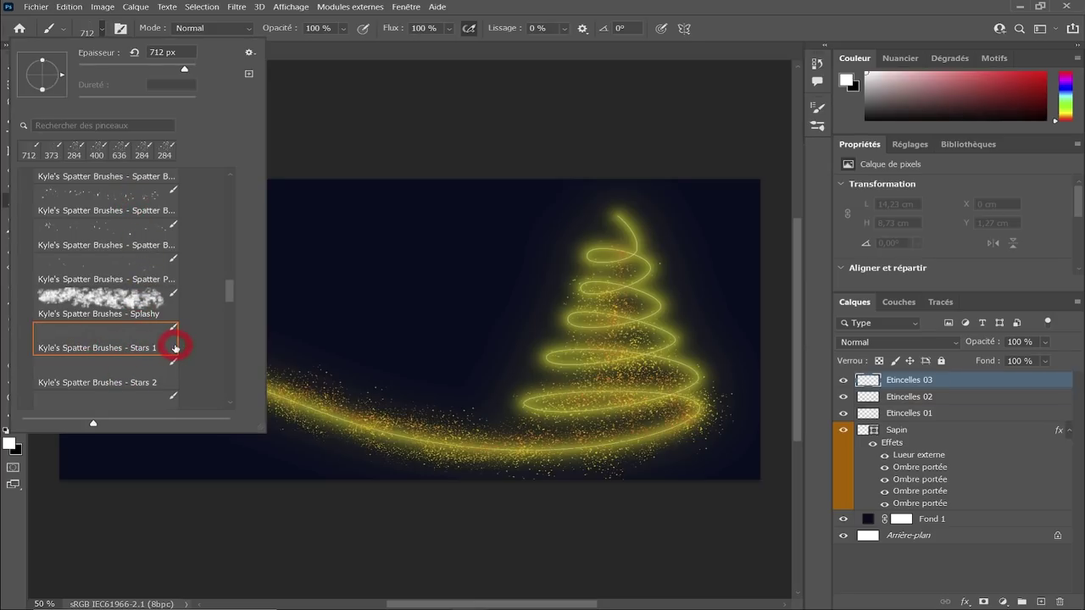
scroll(157, 355, "down", 1)
scroll(156, 358, "down", 1)
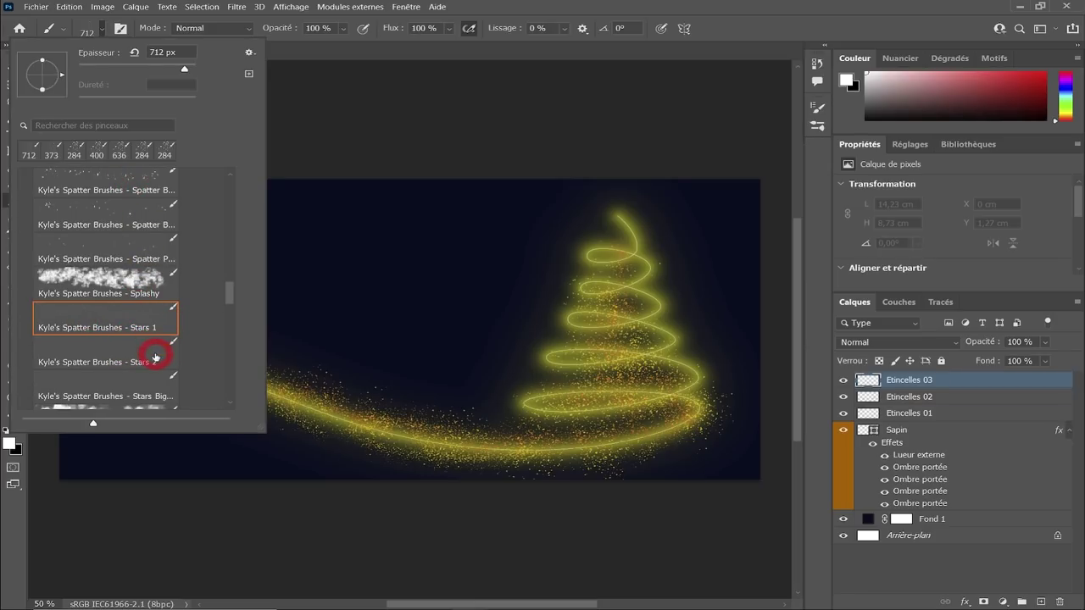
left_click(155, 358)
left_click(322, 395)
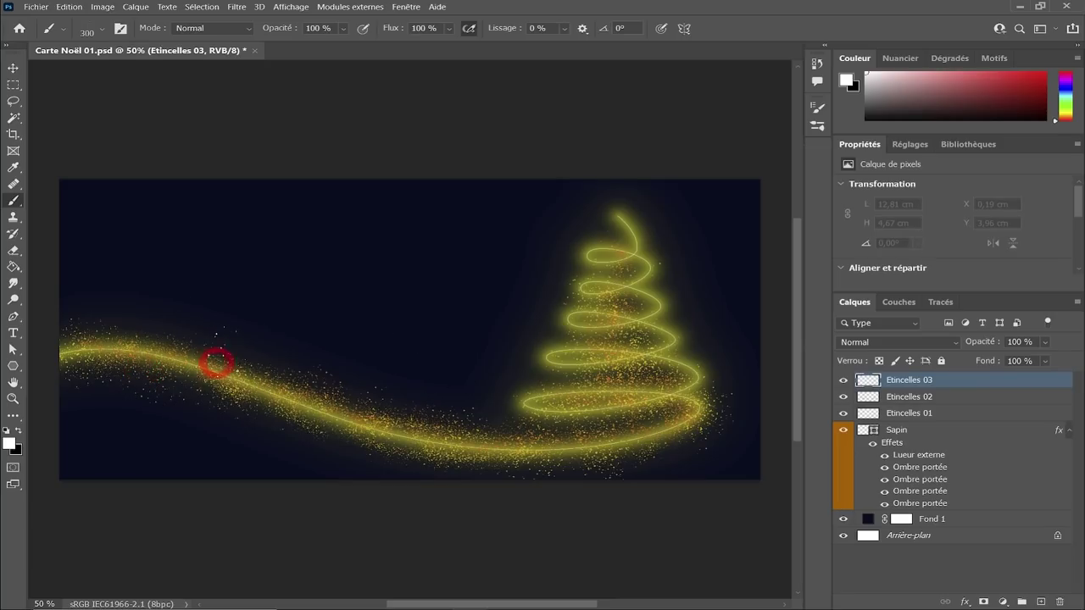
- Paint white stars along the golden wave, around the tree top and across the tree
left_click(263, 371, "ctrl")
left_click(247, 376, "ctrl+alt")
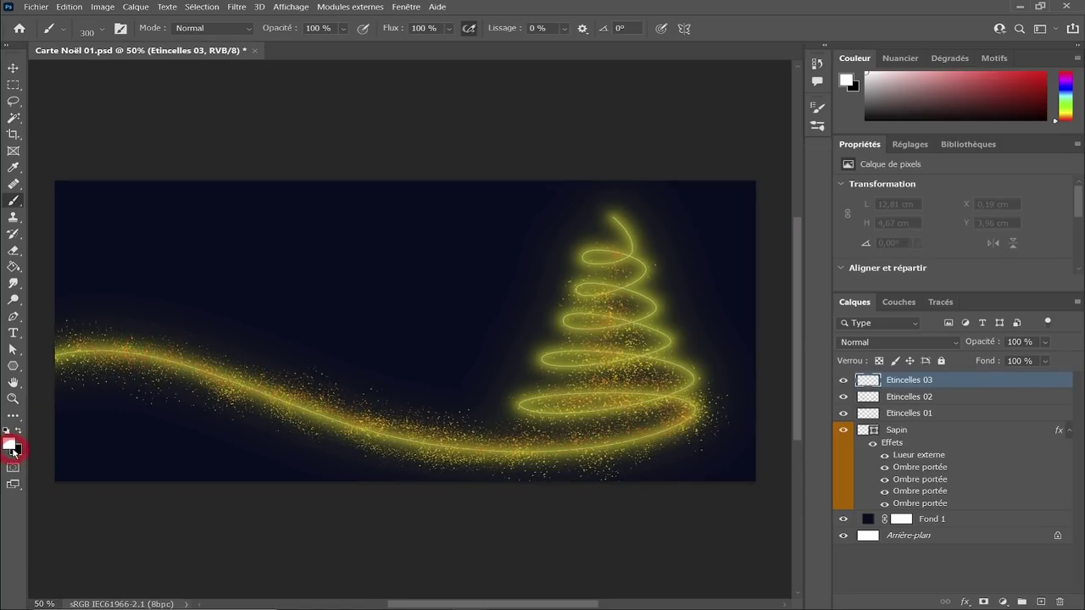
mouse_move(129, 331)
left_mouse_down()
mouse_move(290, 359)
mouse_move(436, 461)
mouse_move(678, 436)
left_mouse_up()
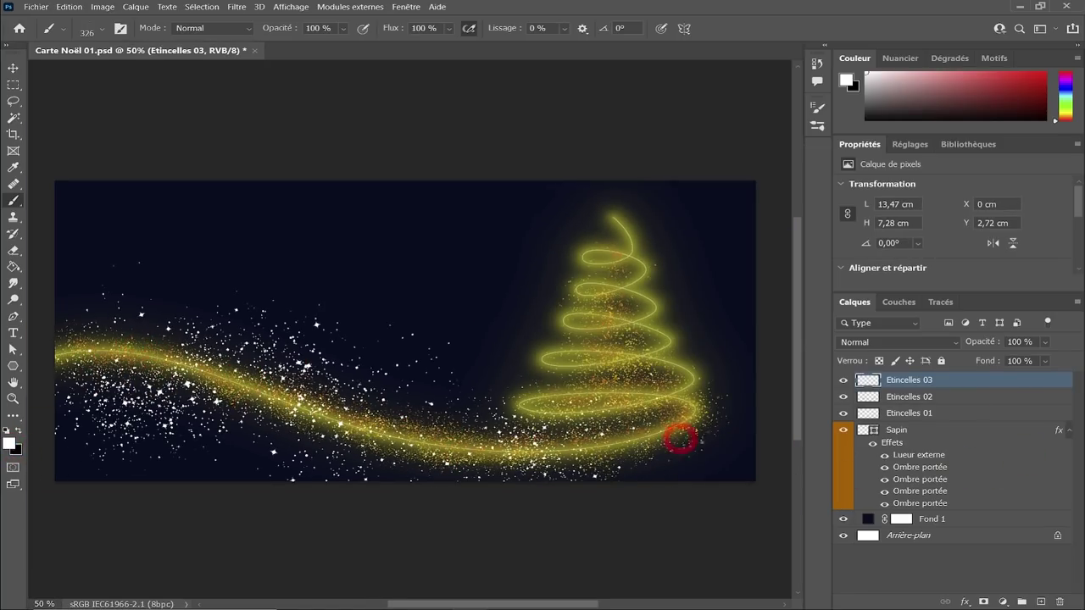
left_click_drag(602, 239, 647, 270)
mouse_move(565, 269)
left_mouse_down()
mouse_move(601, 322)
mouse_move(695, 380)
mouse_move(576, 342)
left_mouse_up()
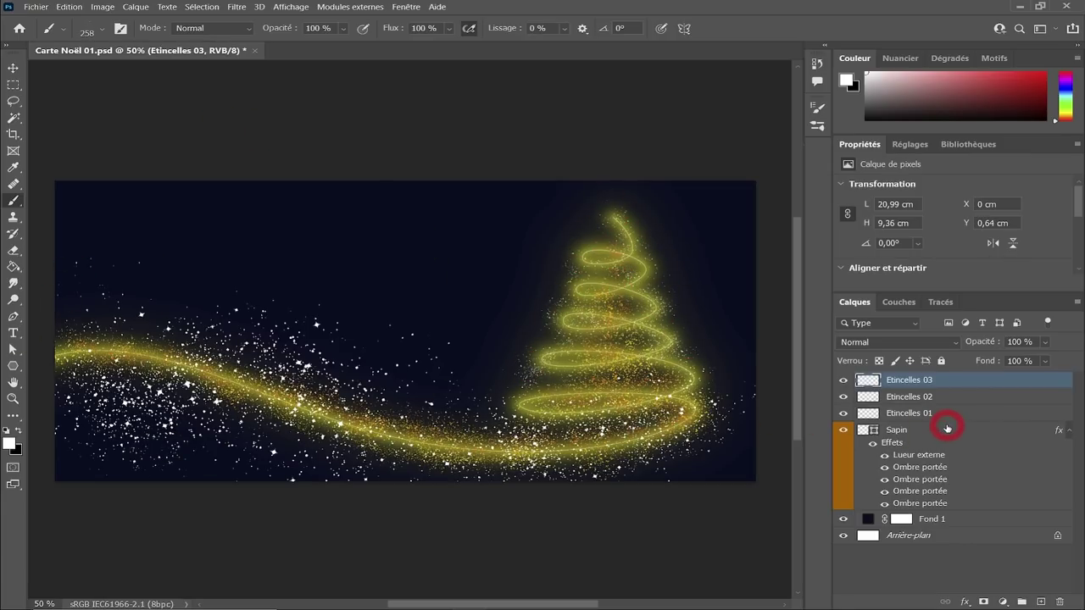
- Add a new layer named Etincelles04 (flou) at the top of the stack
left_click(1038, 599)
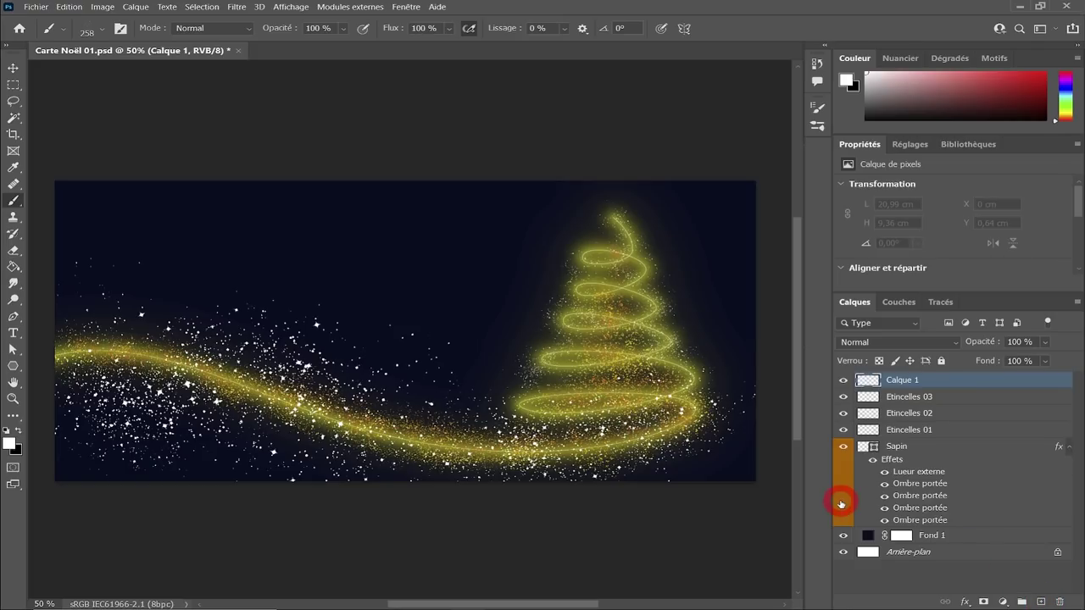
double_click(915, 381)
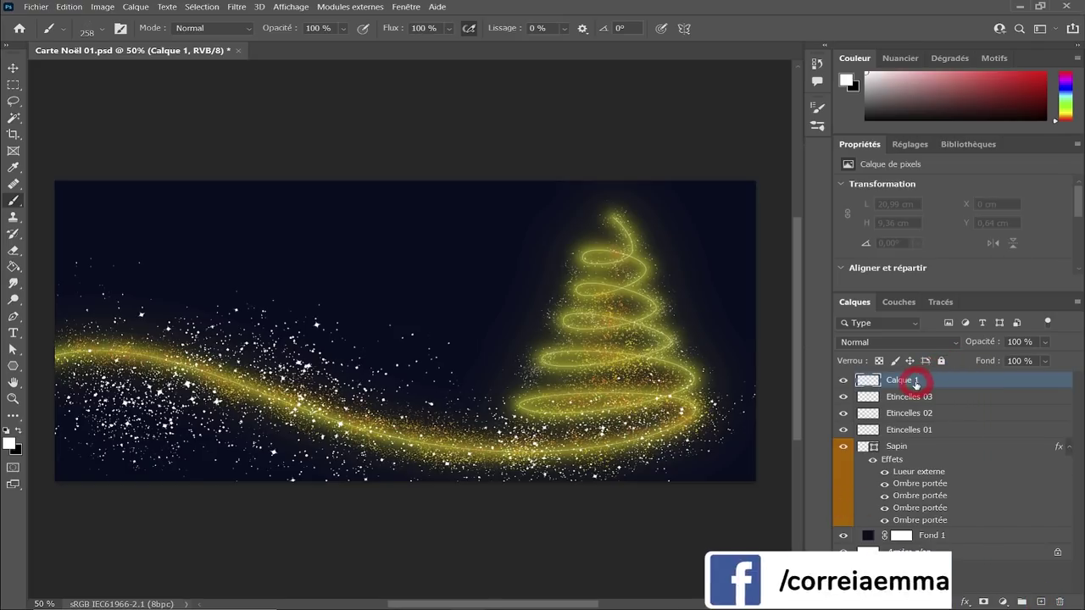
type("Etincelles04 (flou")
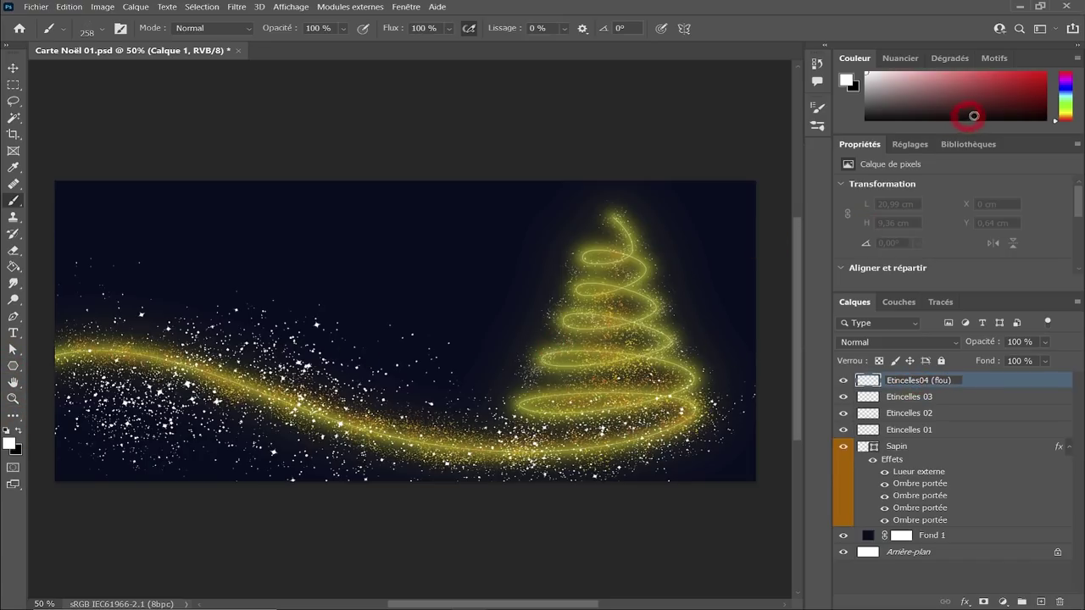
left_click(1065, 103)
- Set the foreground colour to lime-green #9edb04
left_click(1014, 79)
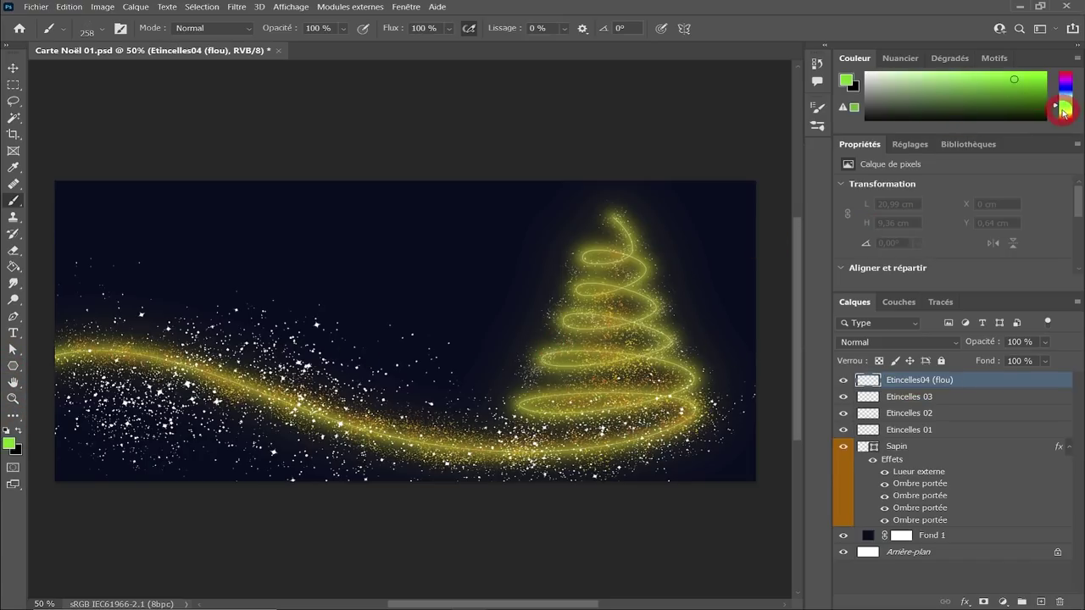
left_click_drag(1062, 109, 1062, 112)
left_click(1040, 83)
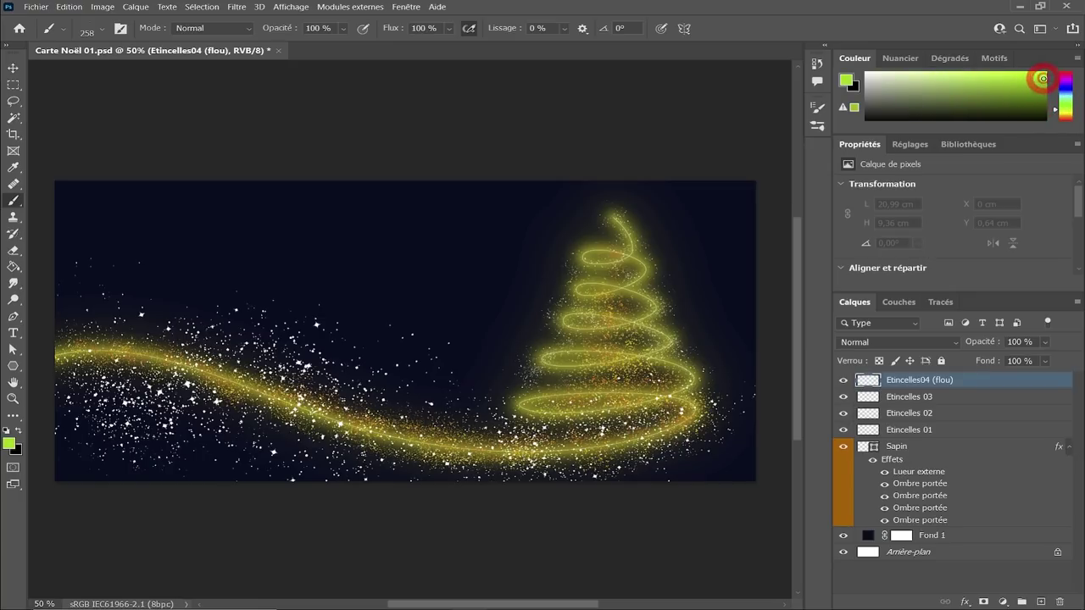
mouse_move(462, 290)
left_mouse_down()
mouse_move(405, 356)
mouse_move(467, 332)
mouse_move(290, 373)
left_mouse_up()
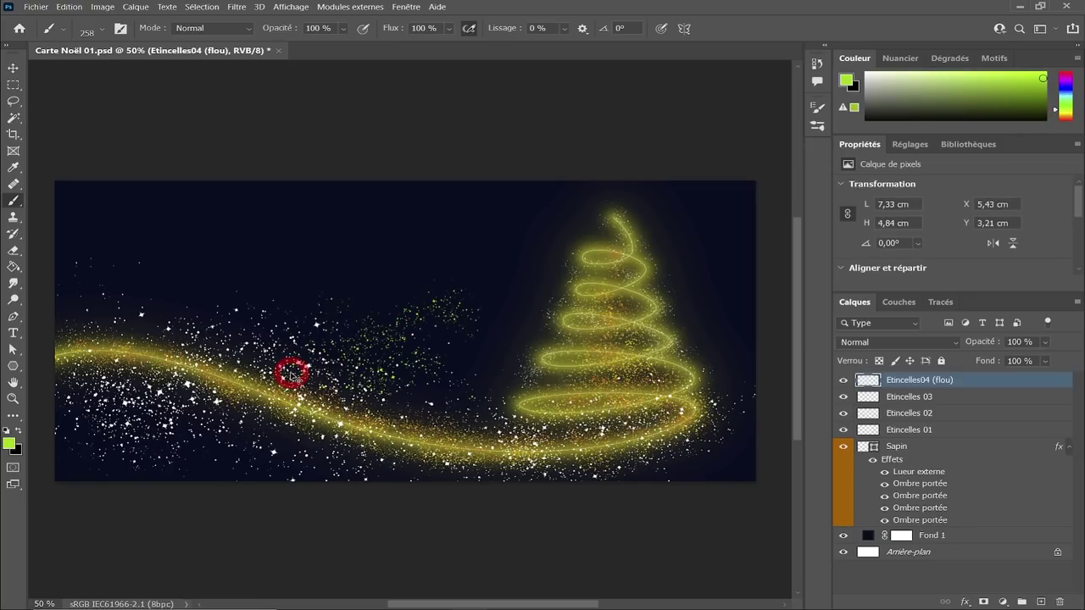
key("ctrl+z")
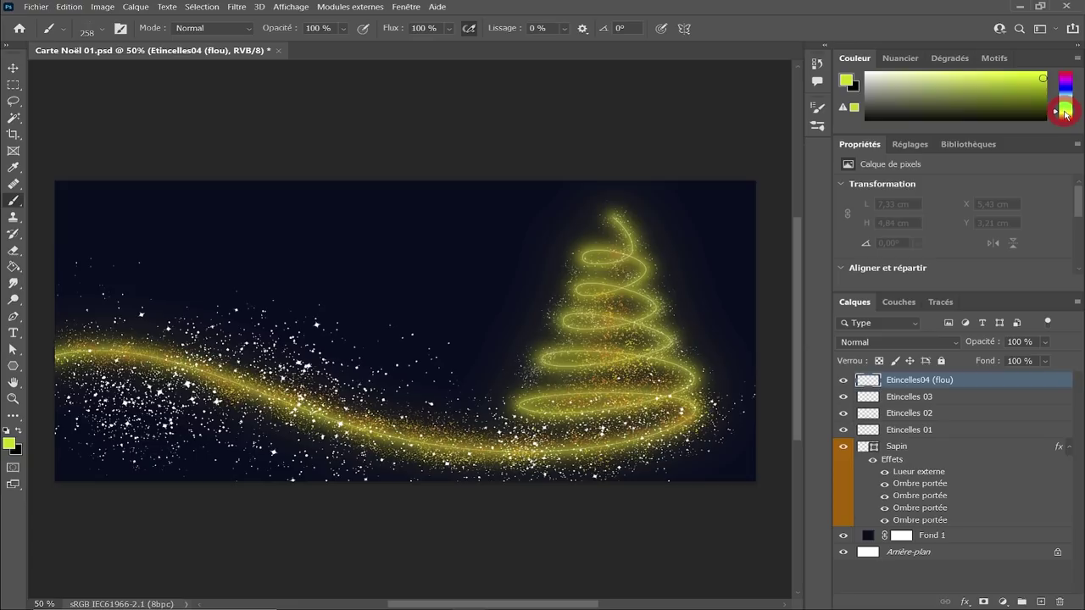
left_click(14, 434)
left_click(8, 440)
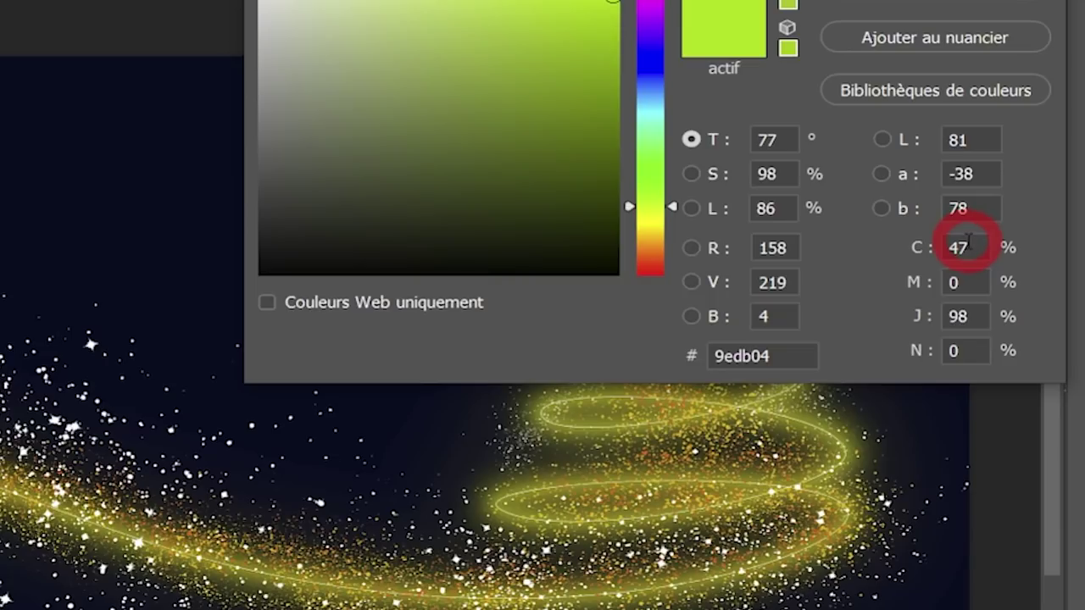
left_click(738, 122)
- Enlarge the brush and scatter lime-green dots along the wave and around the tree
left_click_drag(341, 395, 375, 399)
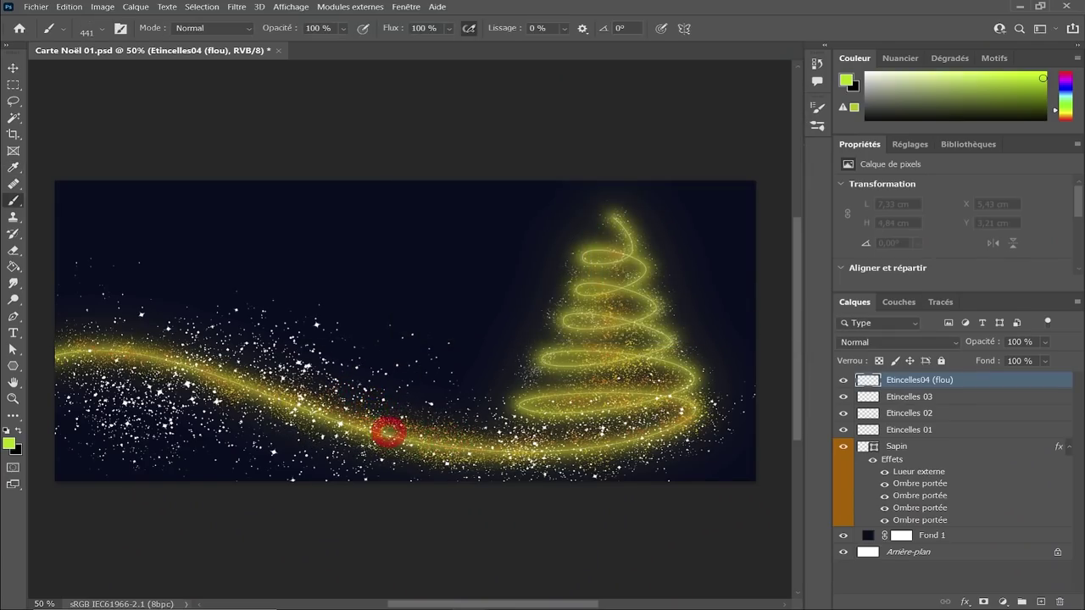
left_click(662, 245)
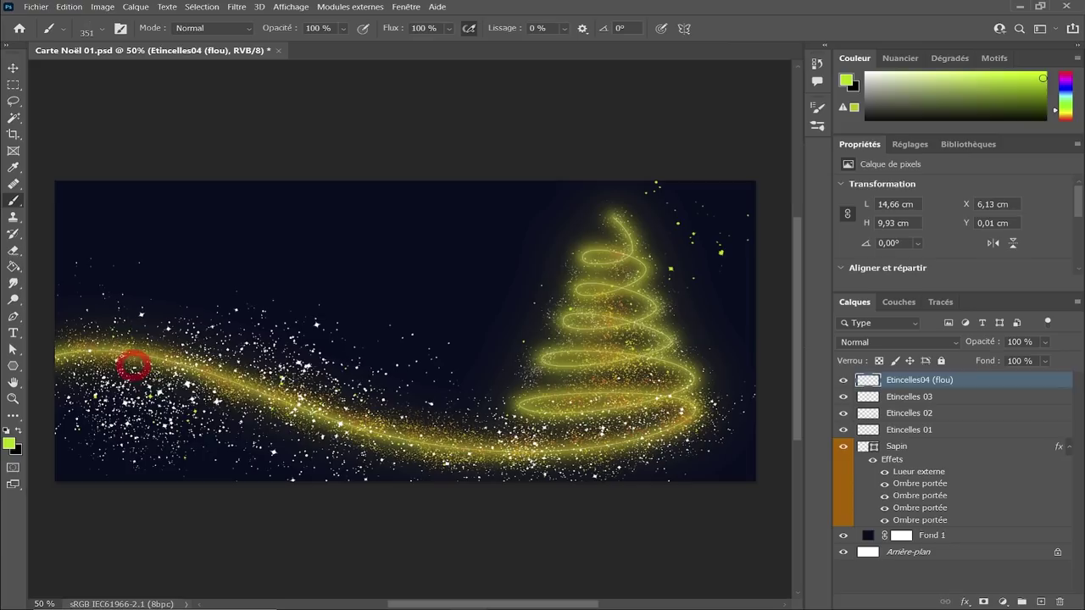
mouse_move(455, 412)
left_mouse_down()
mouse_move(317, 332)
mouse_move(71, 363)
left_mouse_up()
left_click(721, 380)
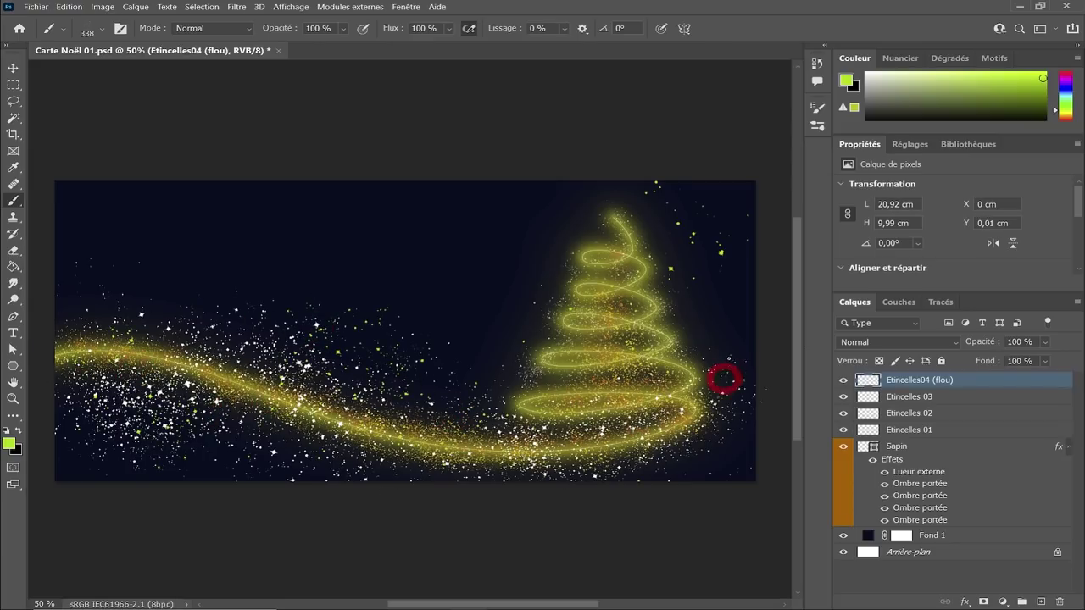
left_click(463, 386)
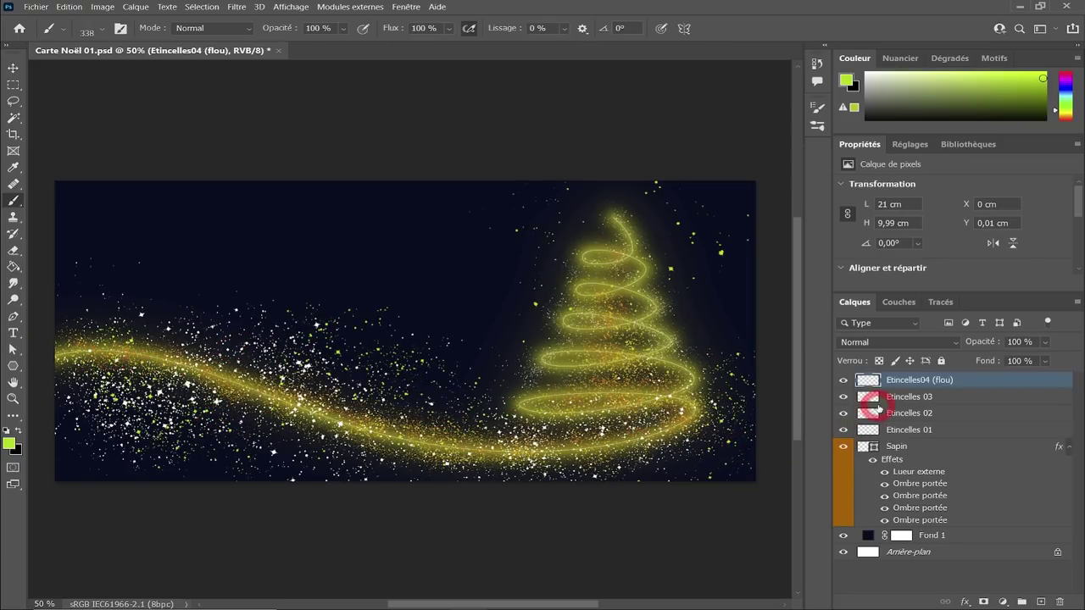
- Convert Etincelles04 (flou) to a smart object and choose Flou de profondeur de champ
right_click(971, 385)
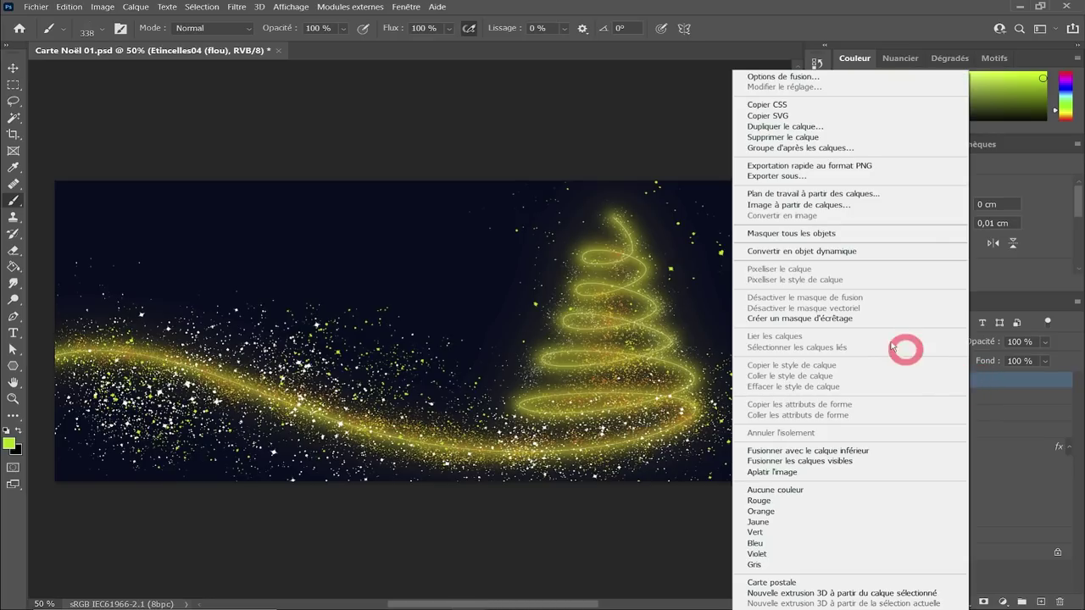
left_click(796, 252)
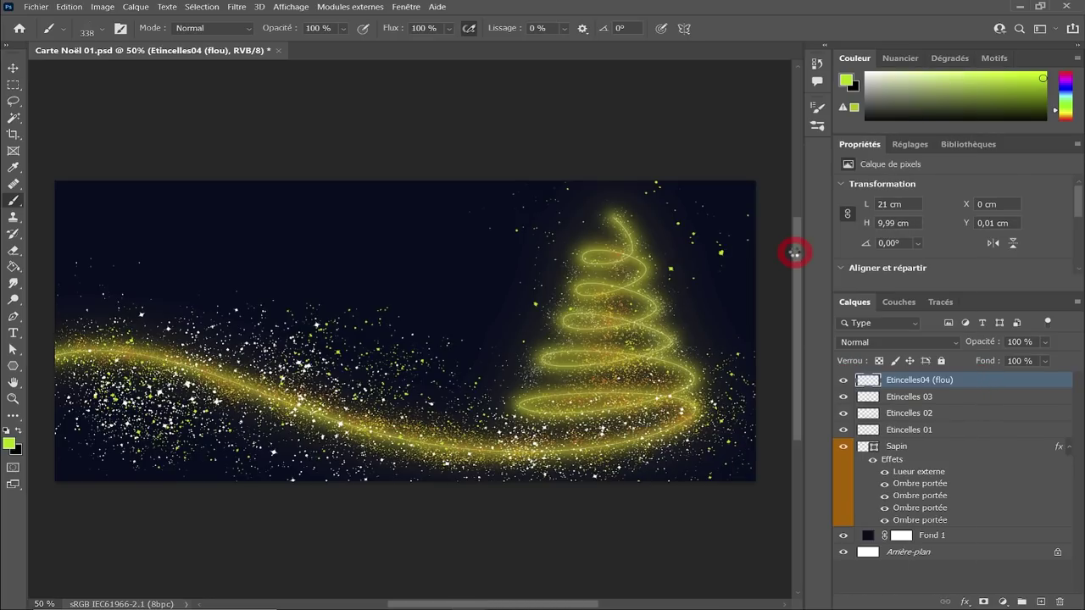
left_click(237, 7)
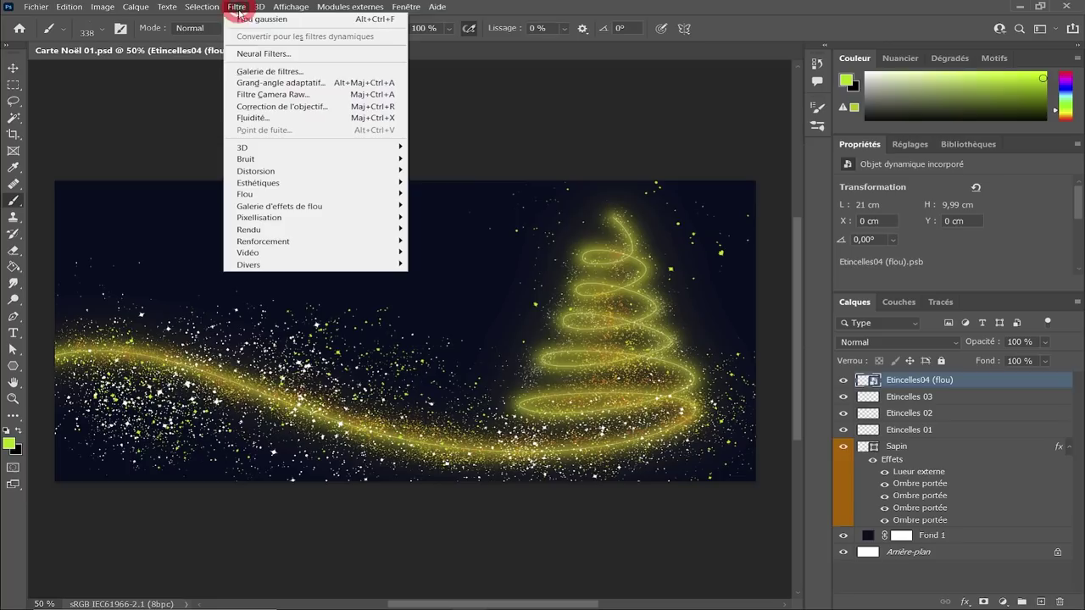
mouse_move(280, 206)
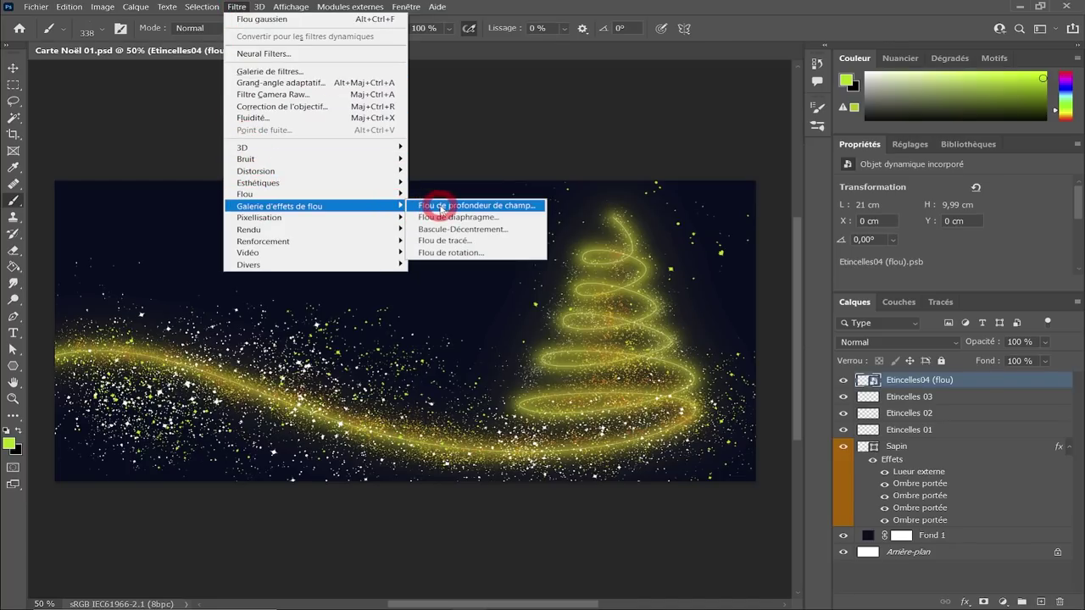
left_click(434, 205)
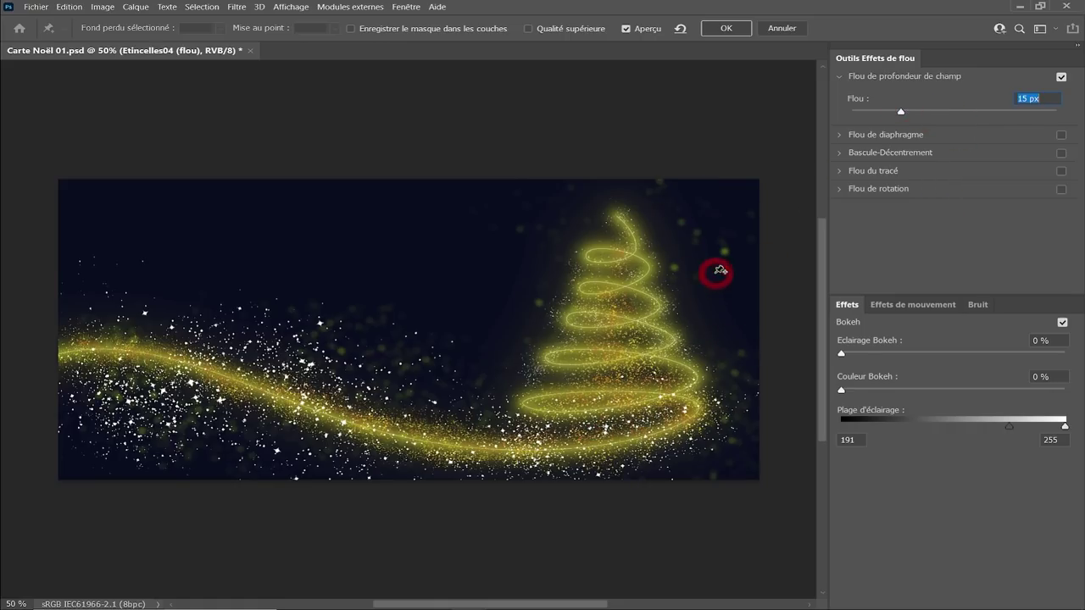
- Set the field blur to 20 px with 100% bokeh light and colour, and apply it
mouse_move(841, 353)
left_mouse_down()
mouse_move(1070, 346)
mouse_move(1066, 354)
left_mouse_up()
left_click_drag(1009, 426, 1005, 427)
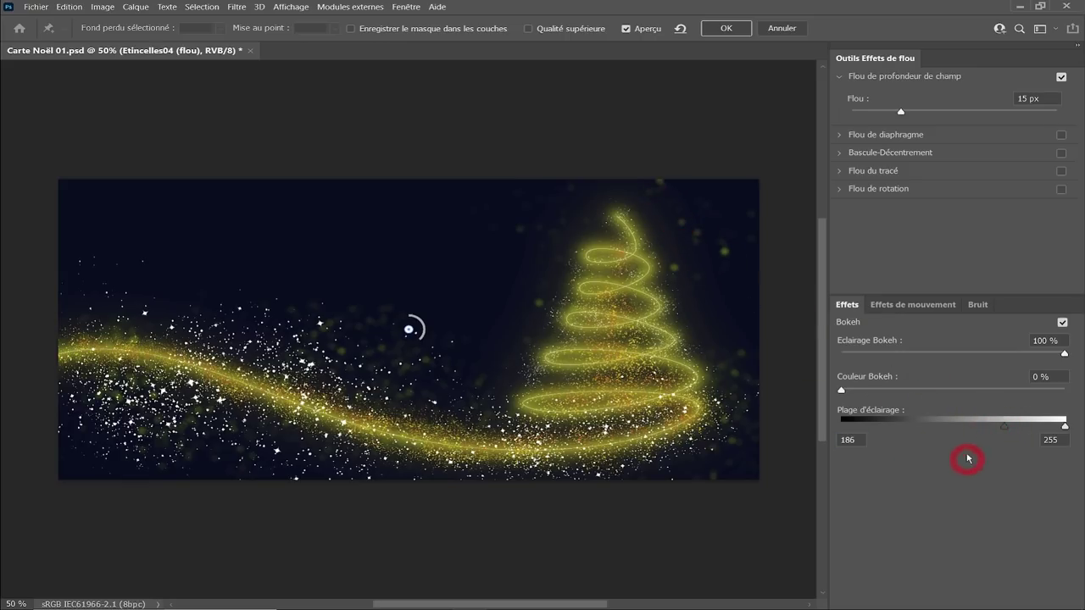
left_click_drag(842, 391, 1078, 397)
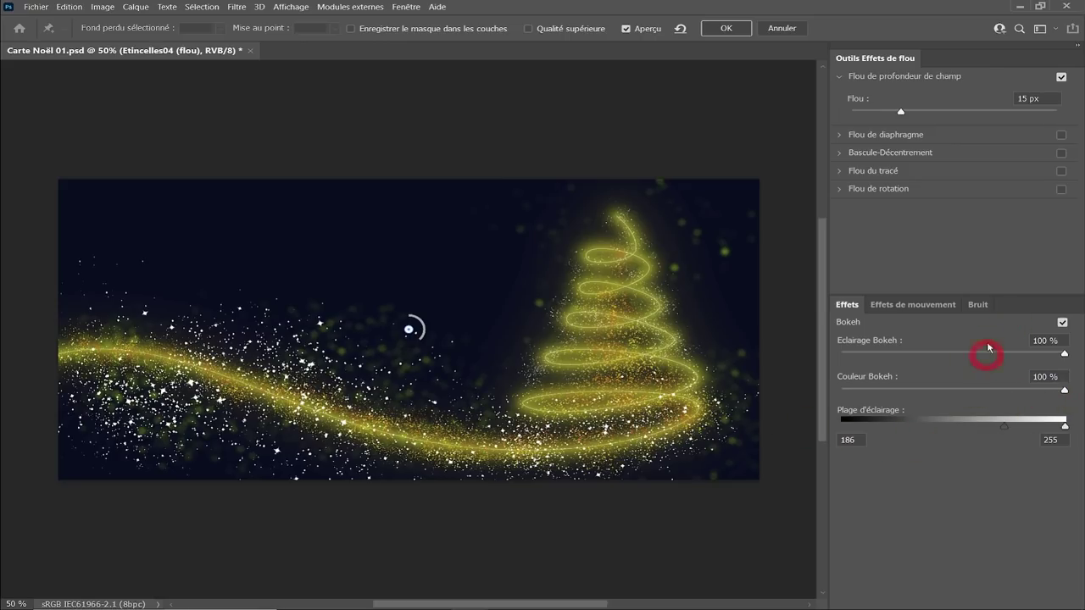
left_click_drag(902, 113, 906, 121)
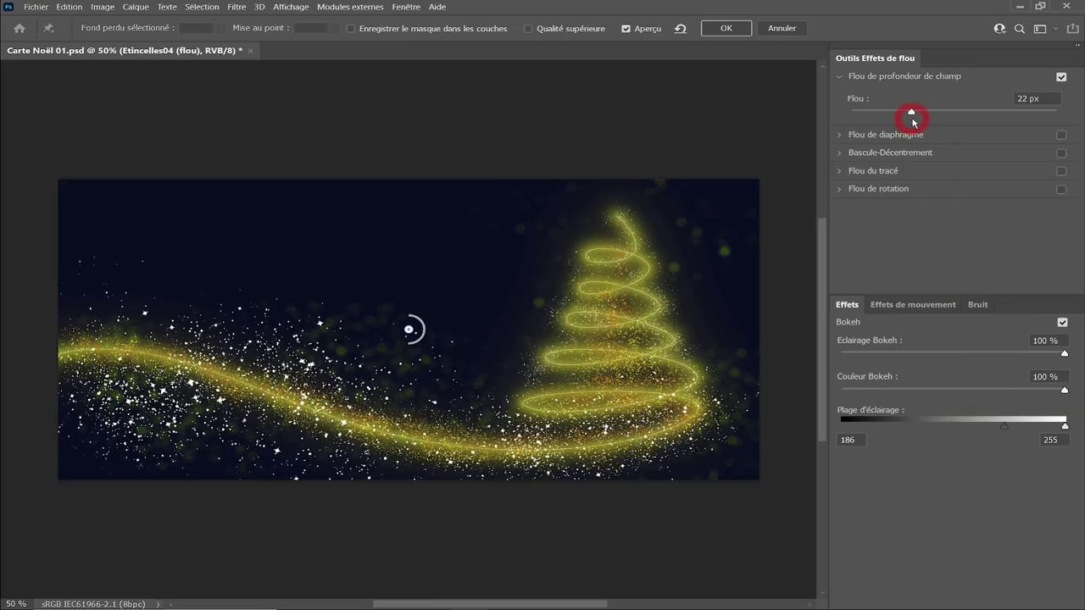
left_click(911, 122)
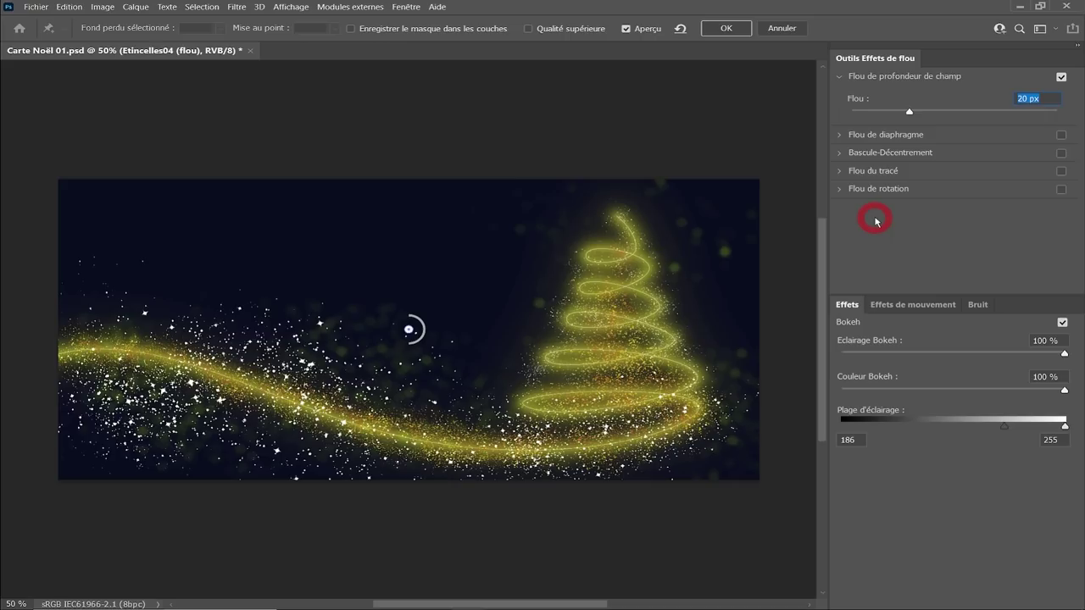
left_click(726, 32)
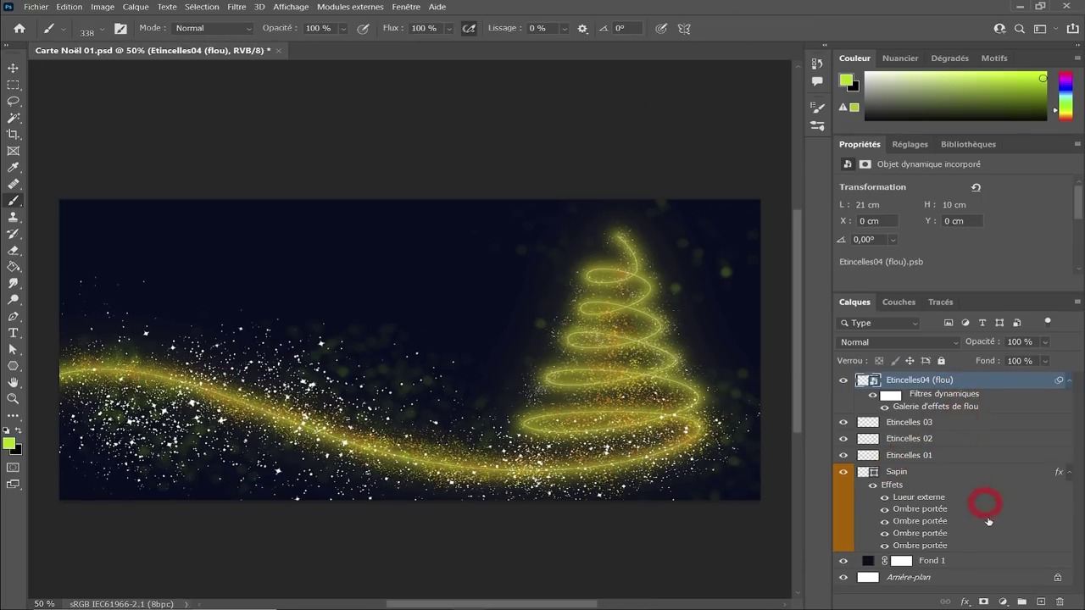
- Add layer Etincelles05 (Flou) and paint yellow Kyle's Spatter sparkles along the wave and tree base
left_click(1041, 602)
left_click(903, 383)
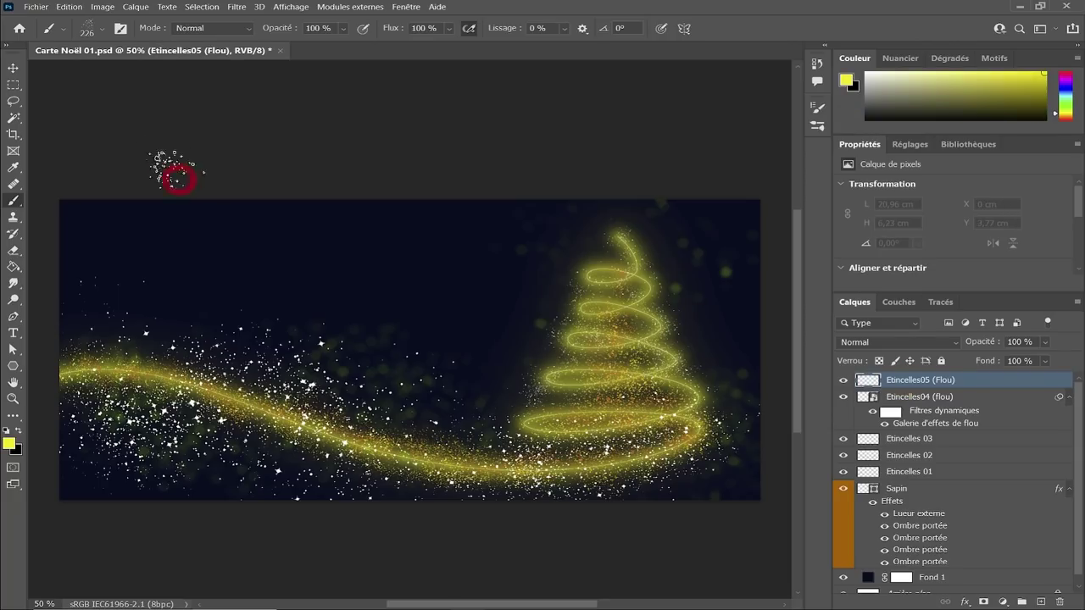
left_click(104, 38)
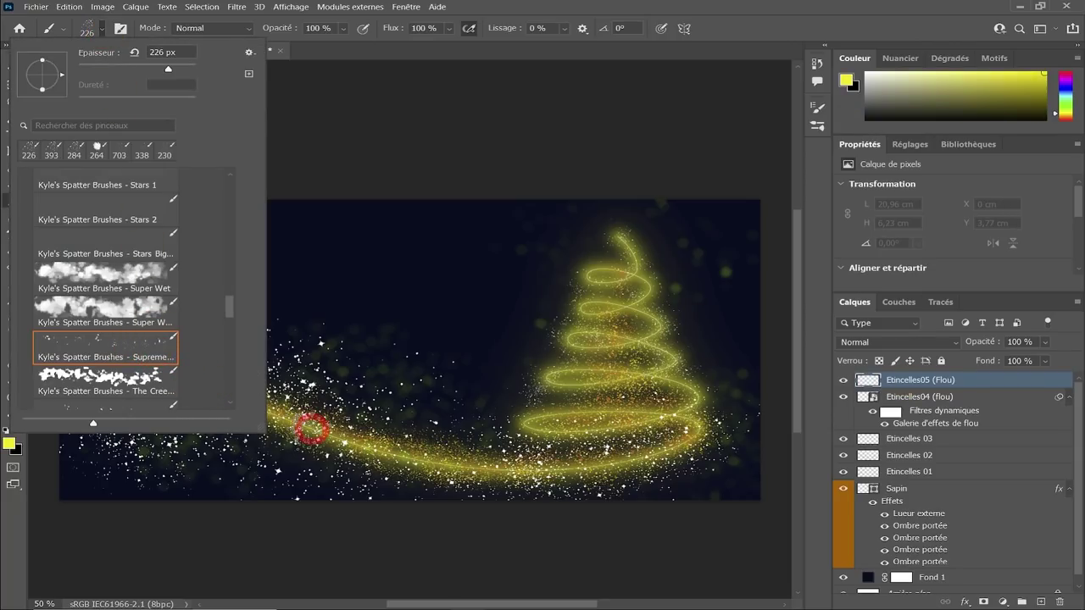
left_click(509, 60)
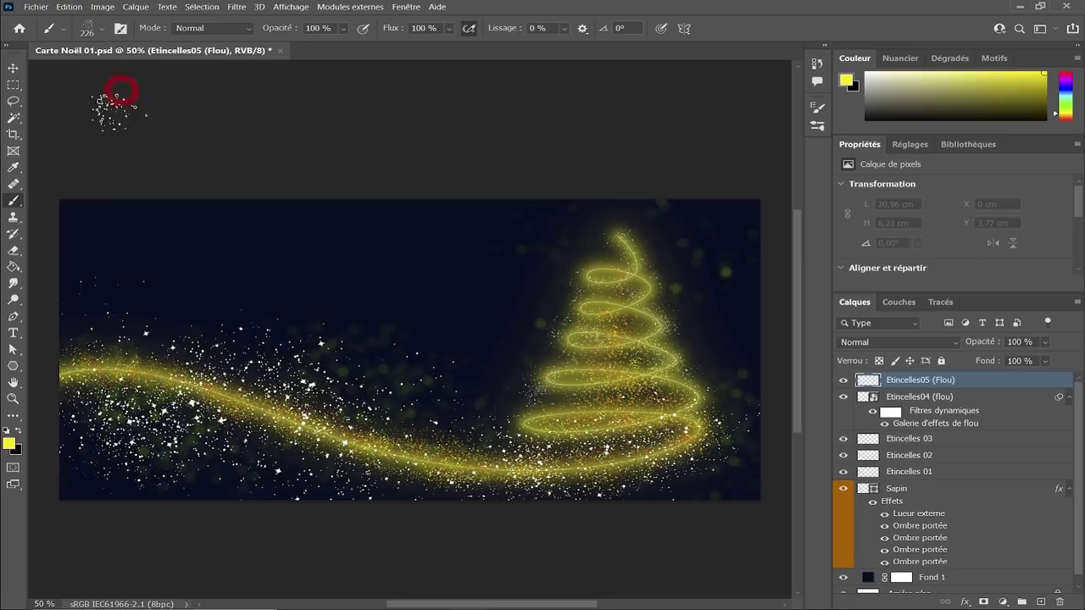
mouse_move(77, 376)
left_mouse_down()
mouse_move(686, 426)
mouse_move(678, 436)
left_mouse_up()
left_click(969, 380)
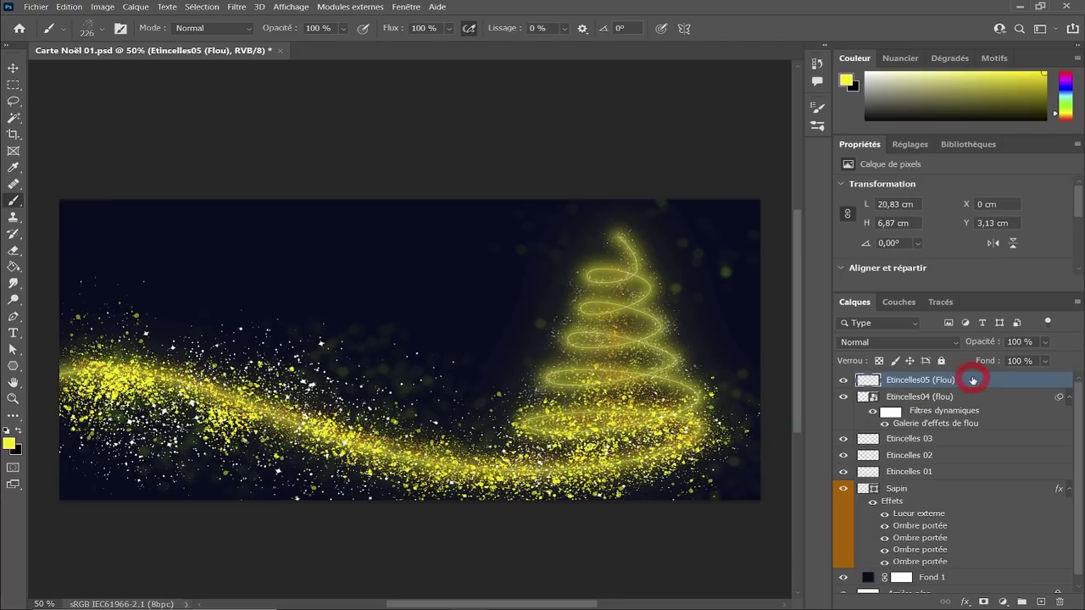
- Convert Etincelles05 (Flou) to a smart object
right_click(973, 380)
left_click(834, 251)
left_click(238, 7)
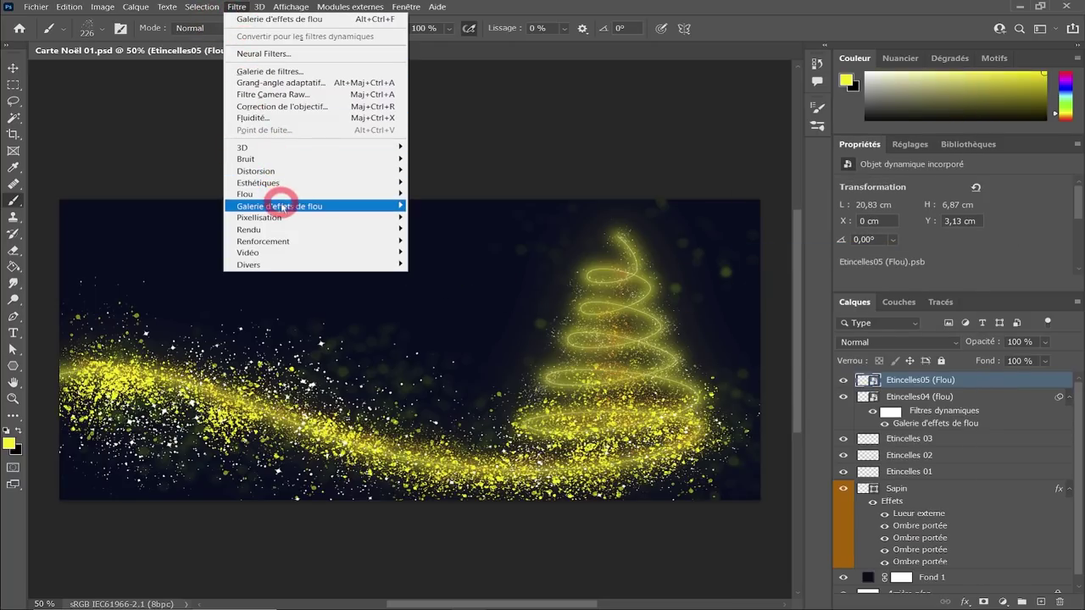
- Apply a 19 px field blur with 97% bokeh light and 100% bokeh colour
left_click(470, 218)
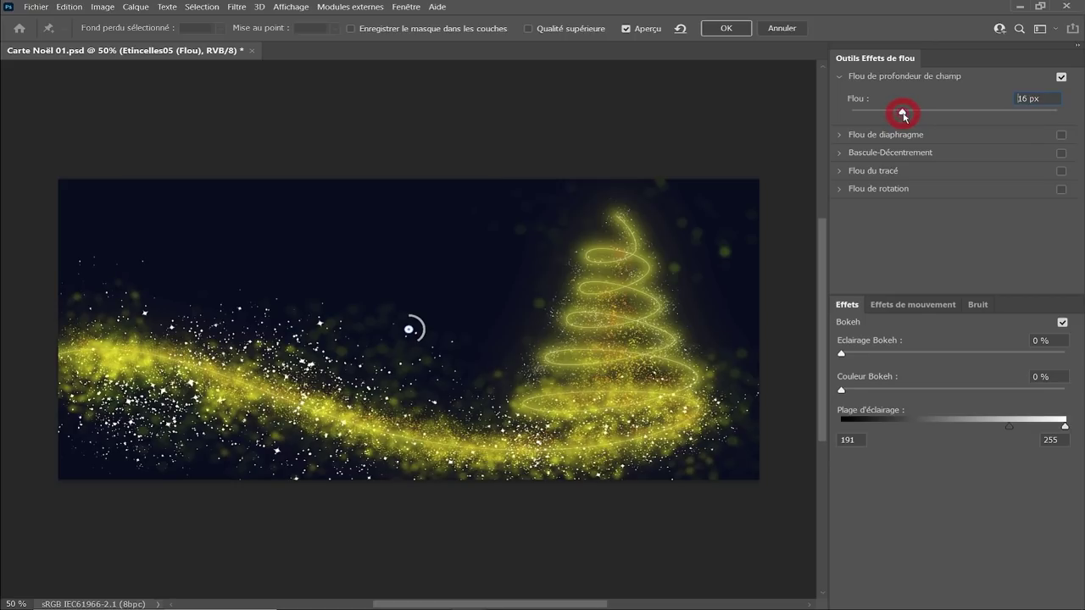
left_click_drag(905, 115, 908, 111)
mouse_move(841, 353)
left_mouse_down()
mouse_move(1080, 353)
mouse_move(1018, 354)
left_mouse_up()
left_click_drag(841, 390, 1078, 391)
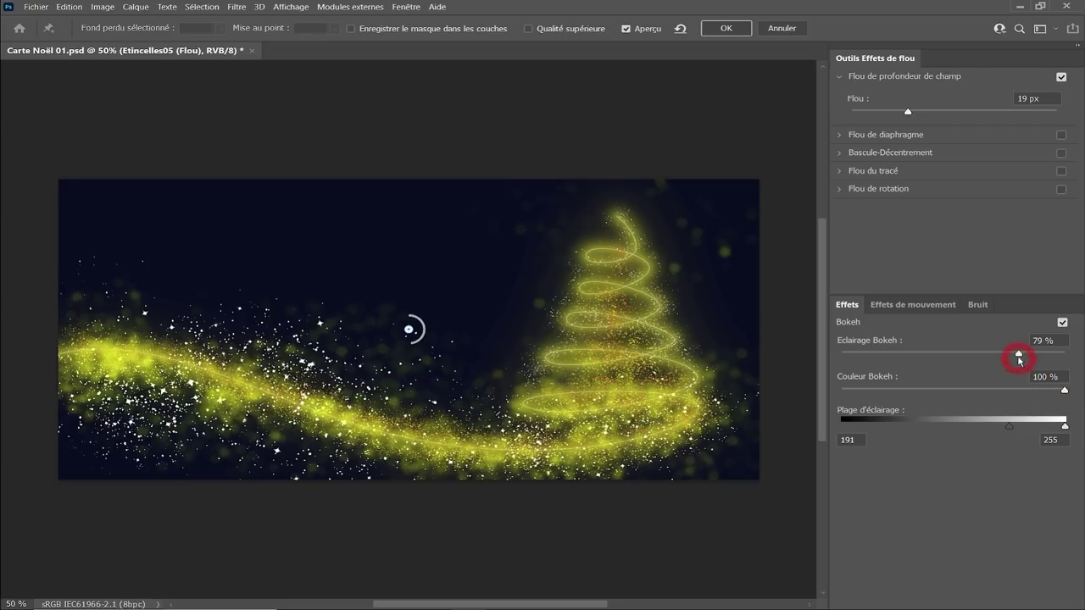
left_click_drag(1019, 353, 1057, 353)
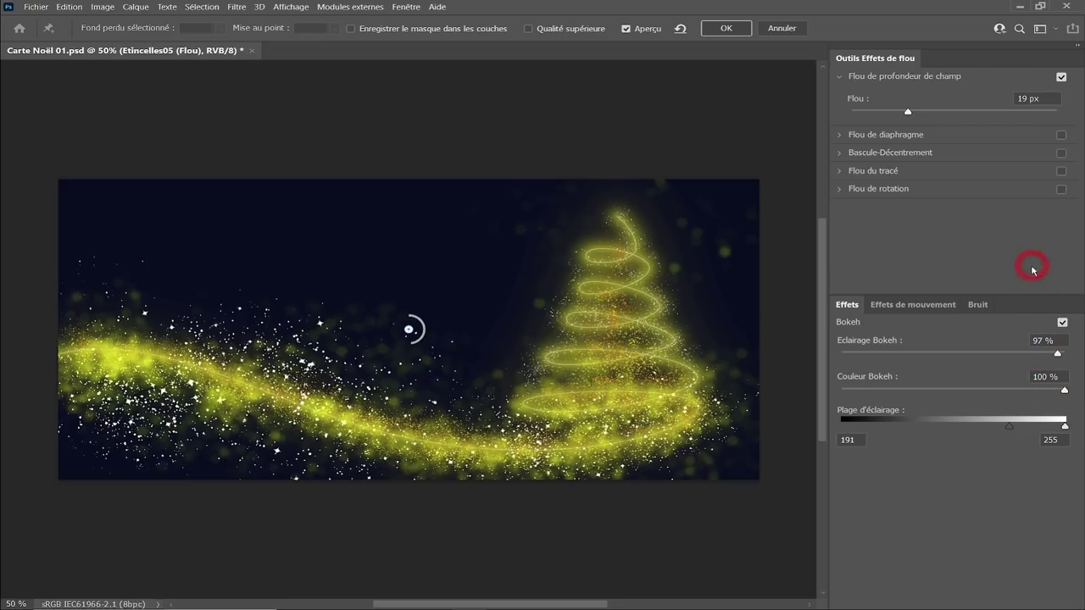
left_click(1062, 325)
left_click(1061, 325)
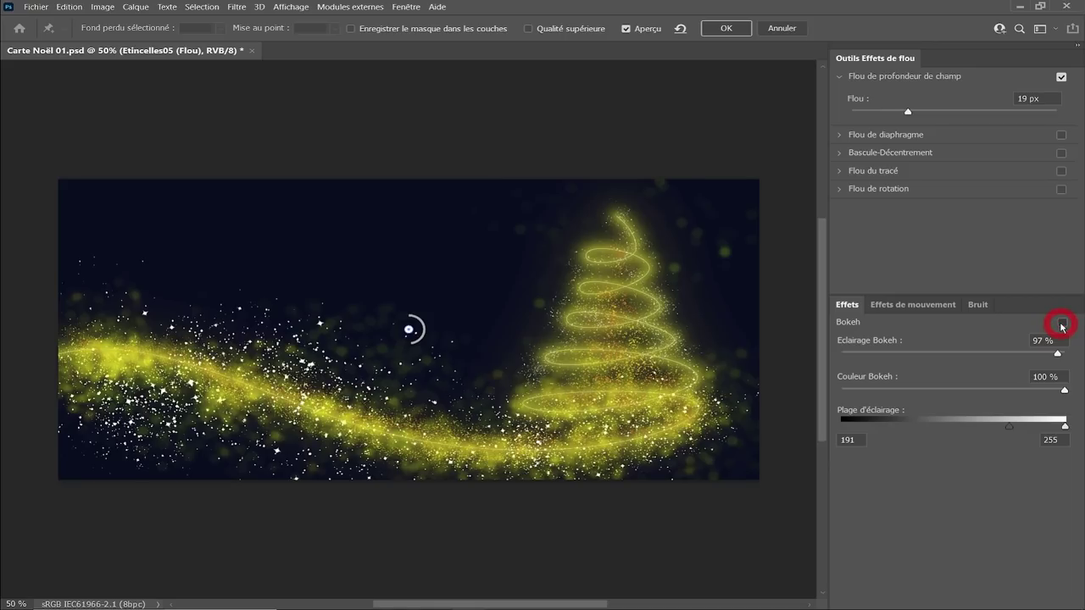
left_click(1061, 325)
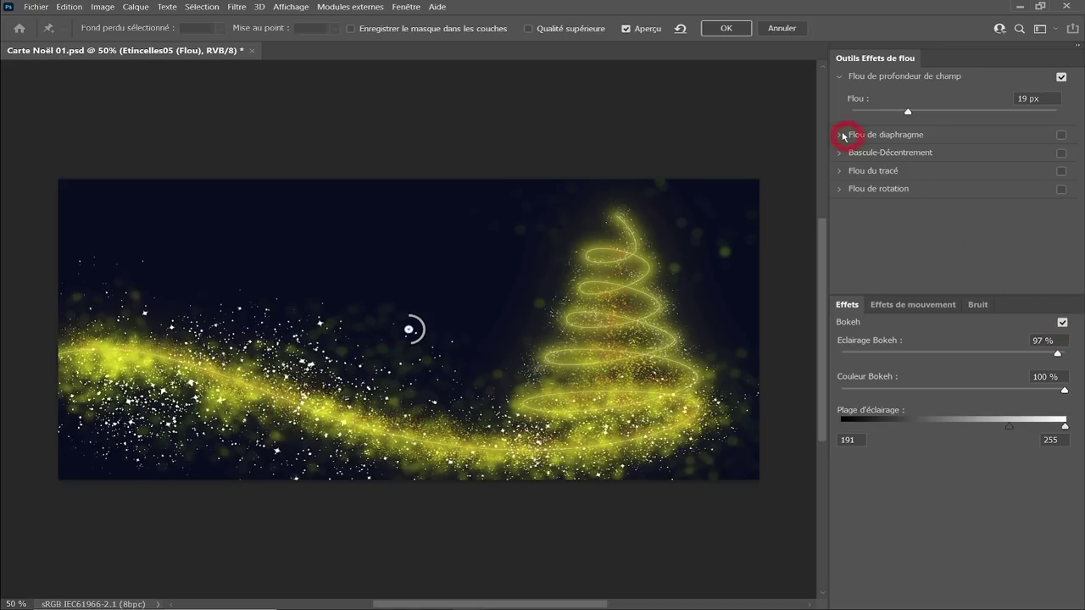
left_click(727, 33)
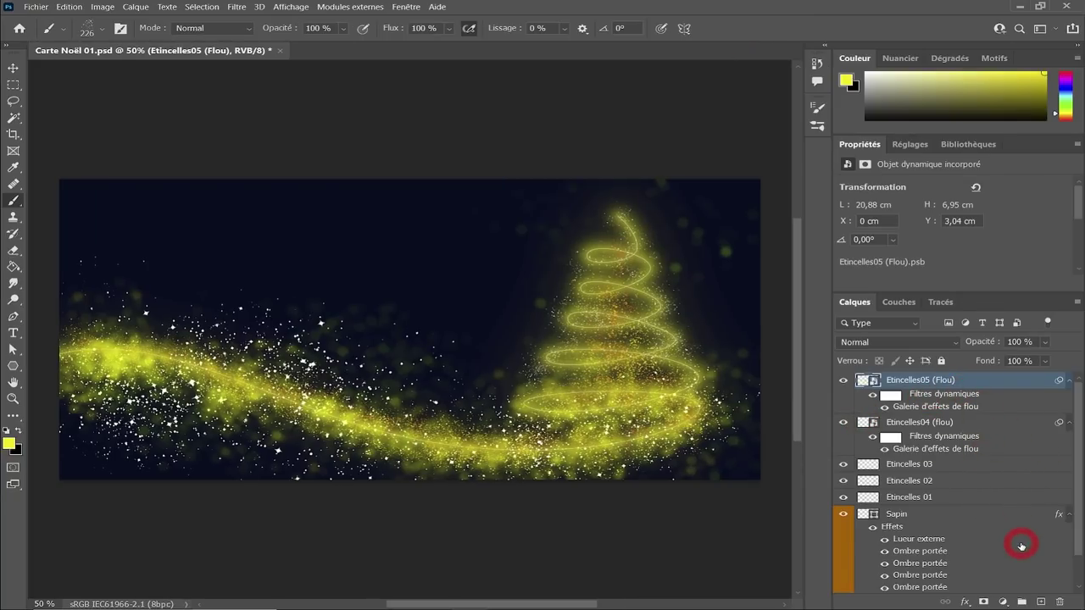
- Add layer Etincelles06 with a light cream colour and the Big Basic spatter brush
left_click(1041, 601)
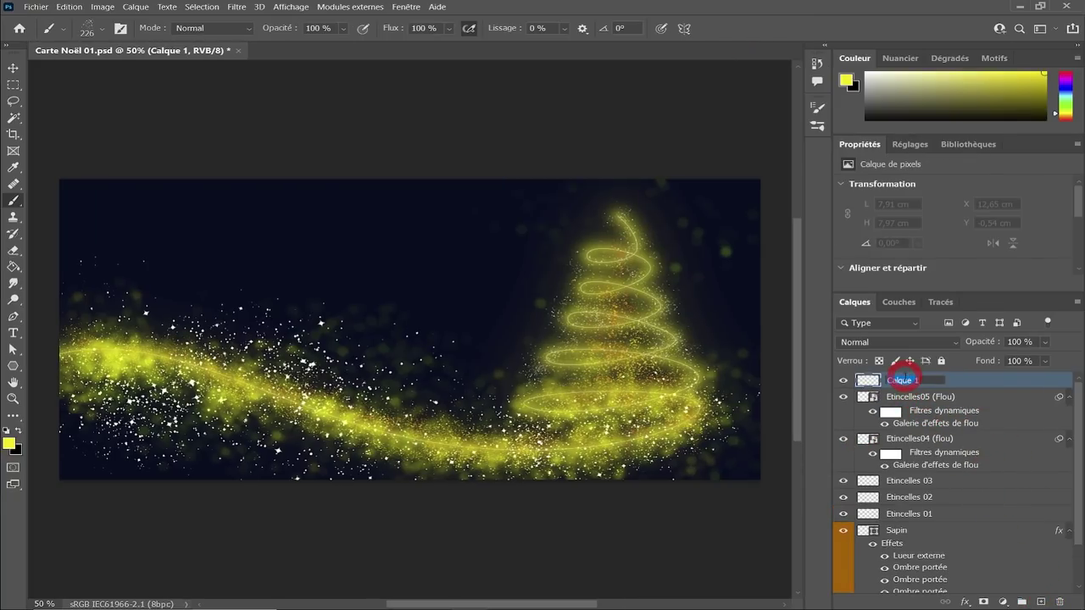
type("ncelles06")
left_click_drag(896, 73, 884, 77)
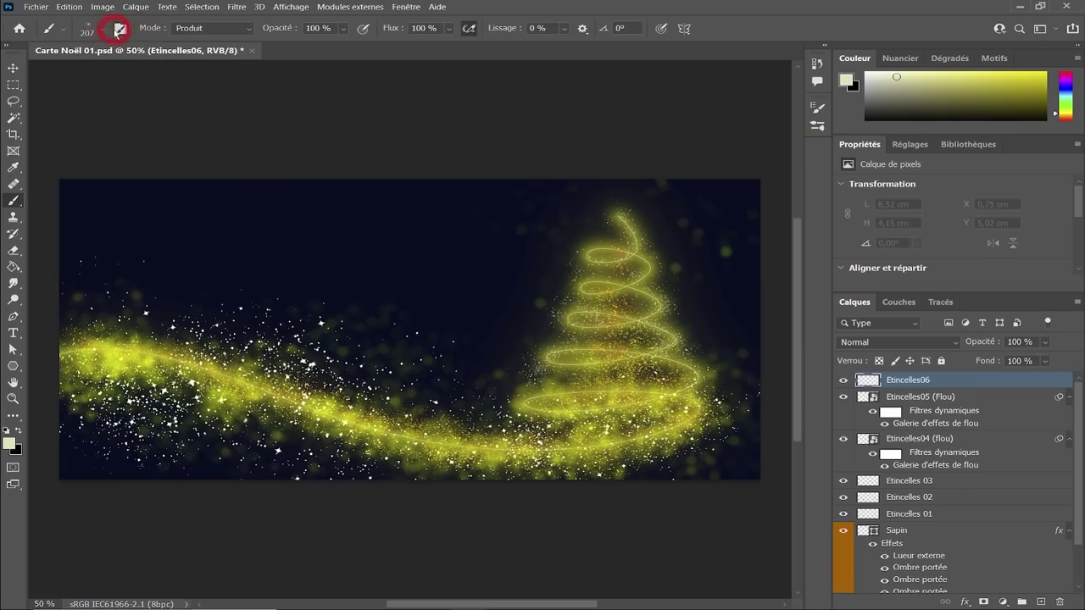
left_click(92, 28)
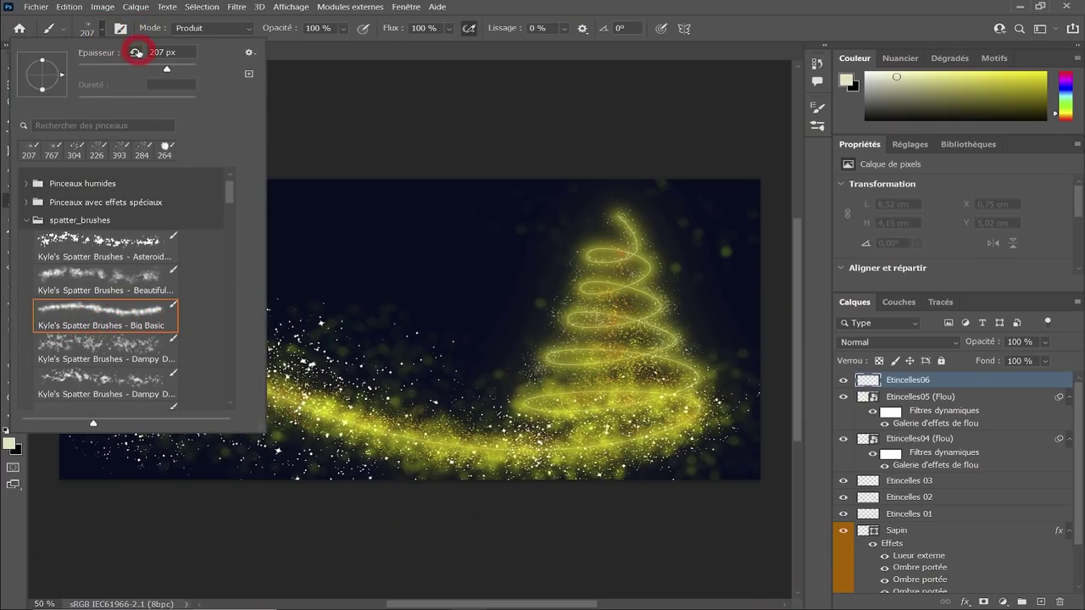
left_click(487, 8)
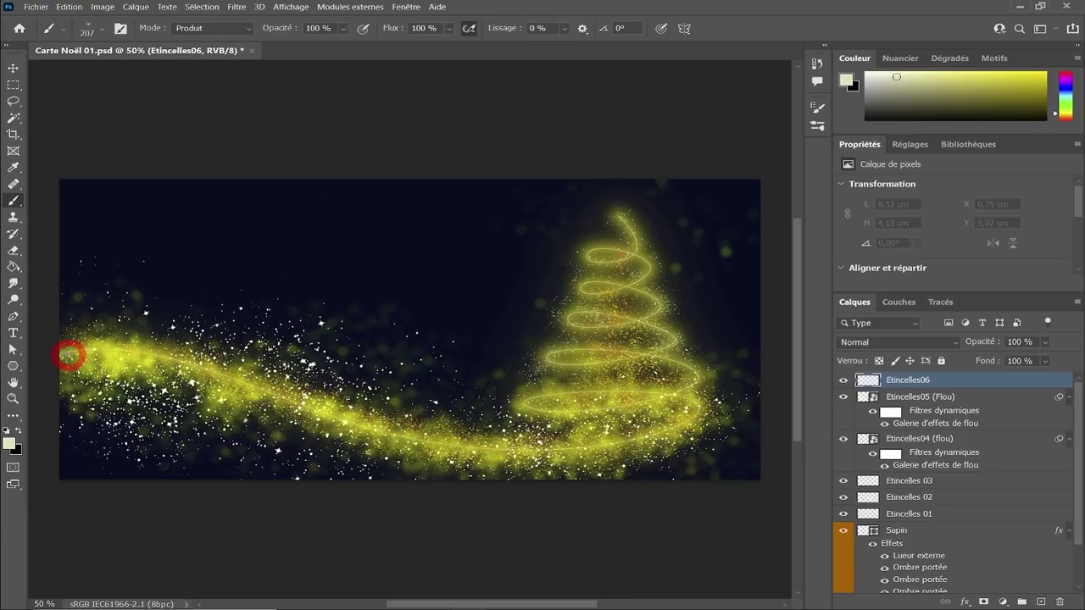
- Paint pale sparkle strokes along the wave and up the tree spiral, saving the card
left_click_drag(69, 356, 211, 376)
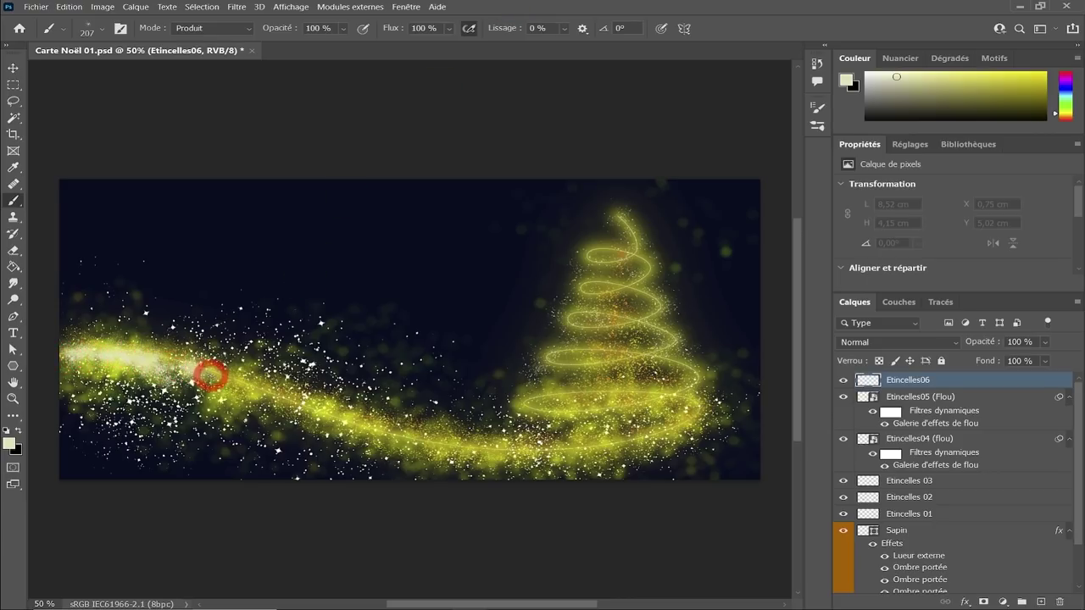
left_click_drag(211, 376, 703, 402)
key("bracketright")
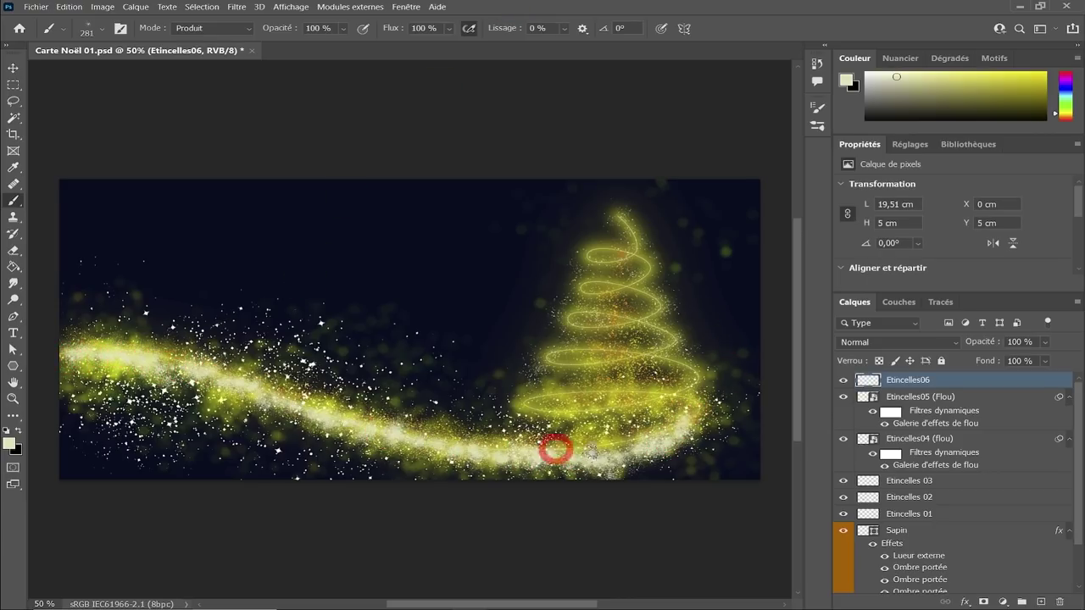
key("bracketleft")
key("bracketleft")
key("bracketleft")
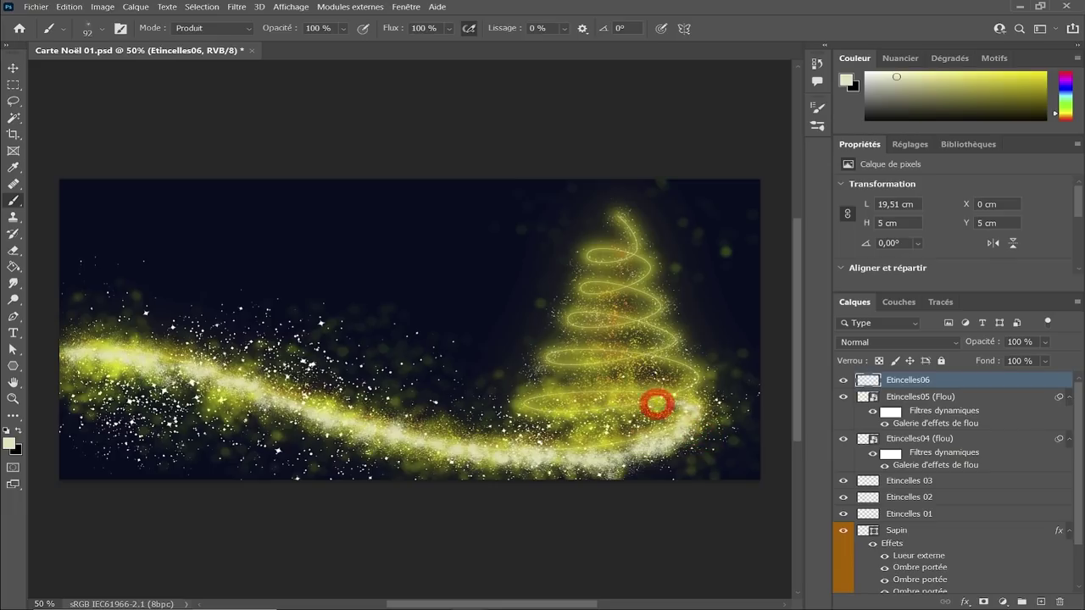
key("ctrl+s")
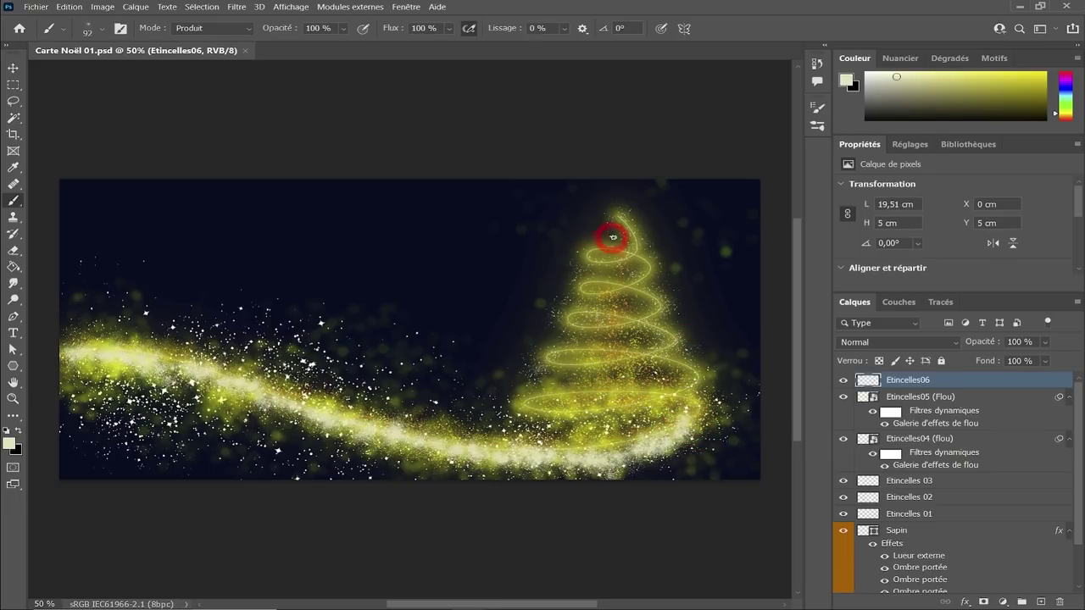
left_click_drag(686, 415, 592, 171)
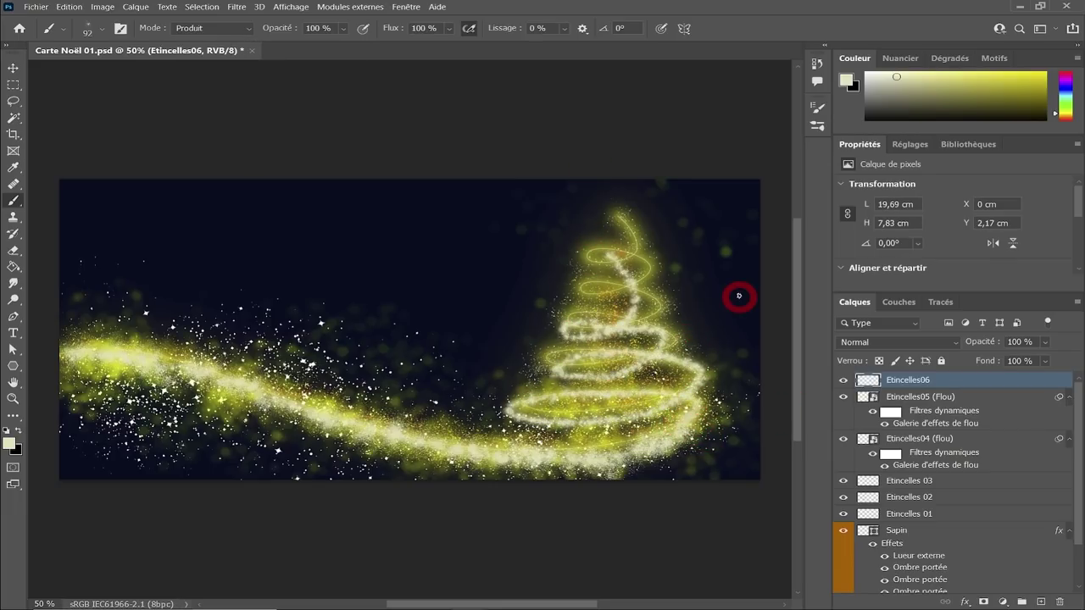
- Convert Etincelles06 to a smart object and apply a subtle 2 px field blur
right_click(955, 384)
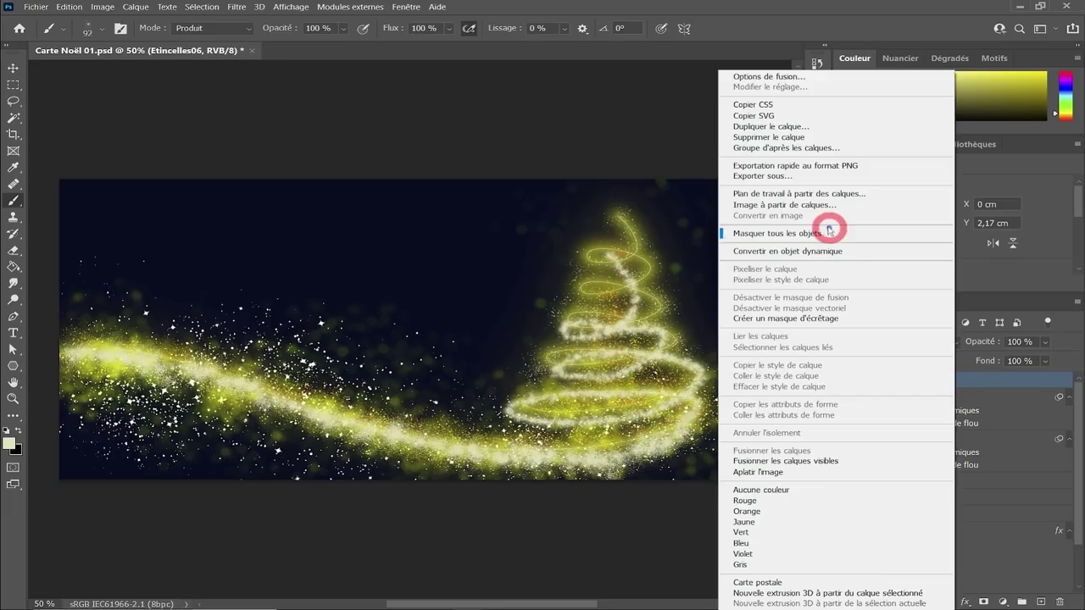
left_click(823, 247)
left_click(234, 6)
mouse_move(279, 206)
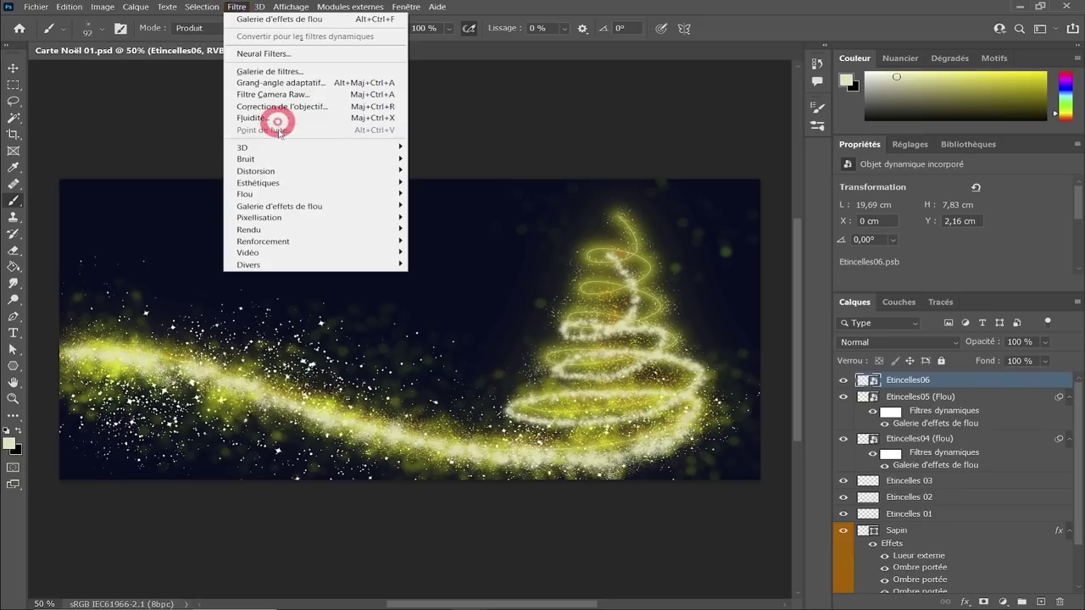
left_click(452, 211)
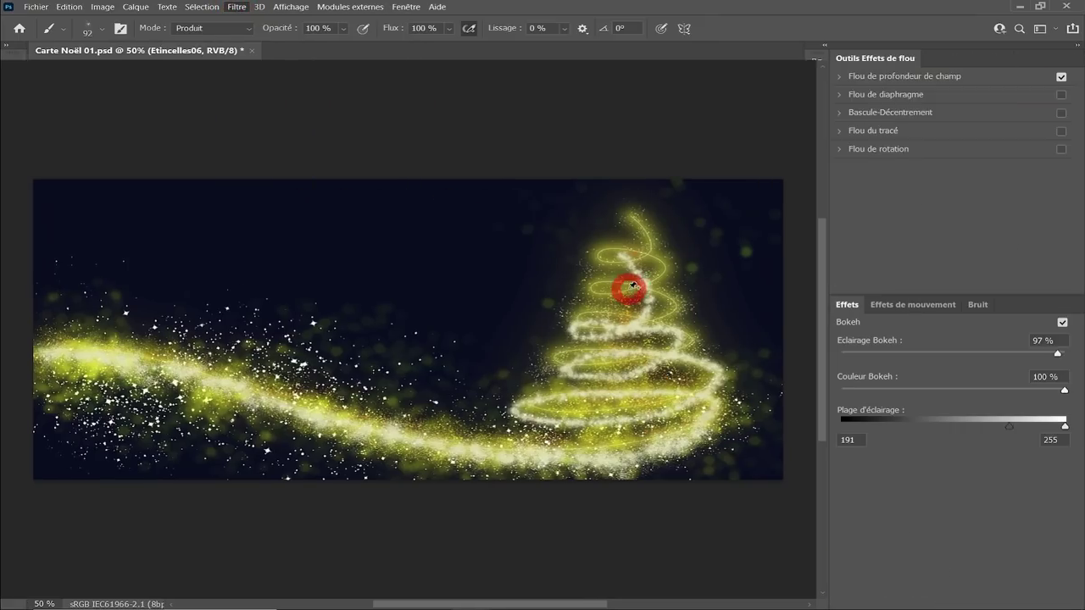
mouse_move(904, 111)
left_mouse_down()
mouse_move(933, 112)
mouse_move(822, 124)
left_mouse_up()
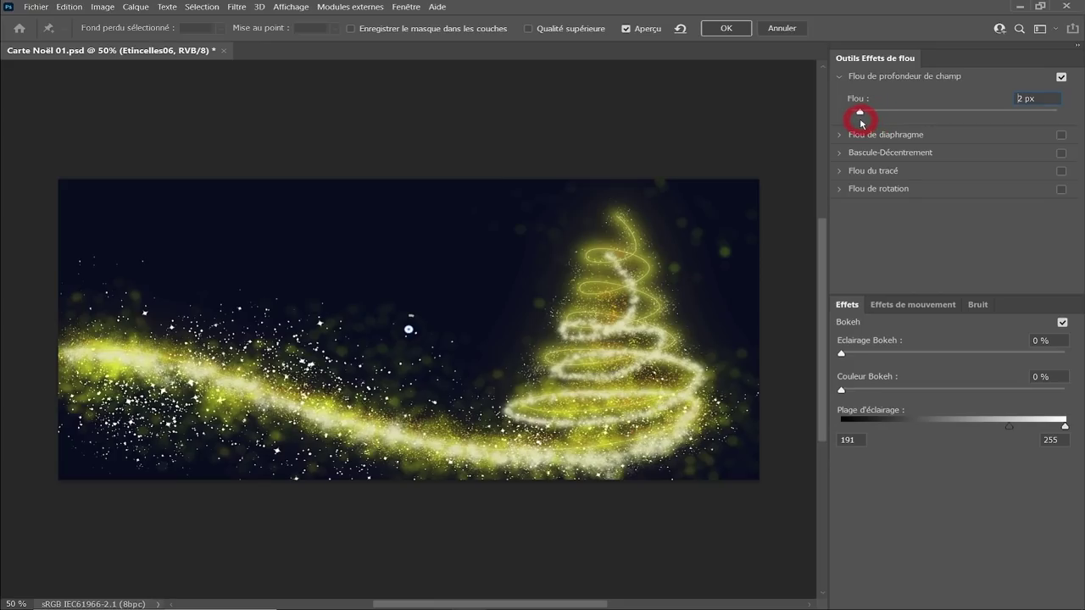
left_click(728, 32)
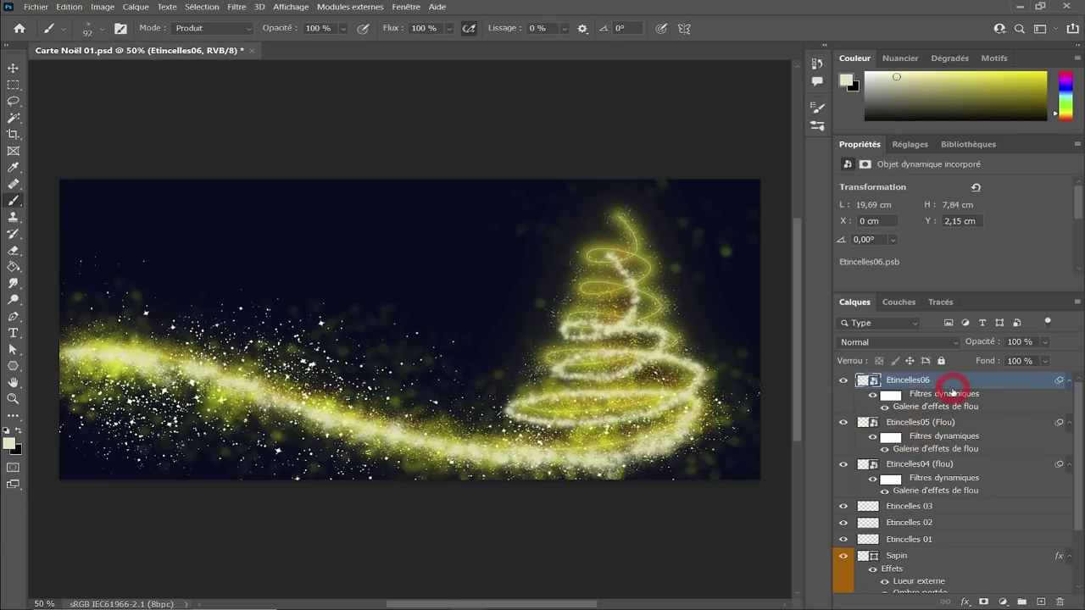
- Group the six sparkle layers with Ctrl+G and name the group Etincelles
left_click(958, 540, "shift")
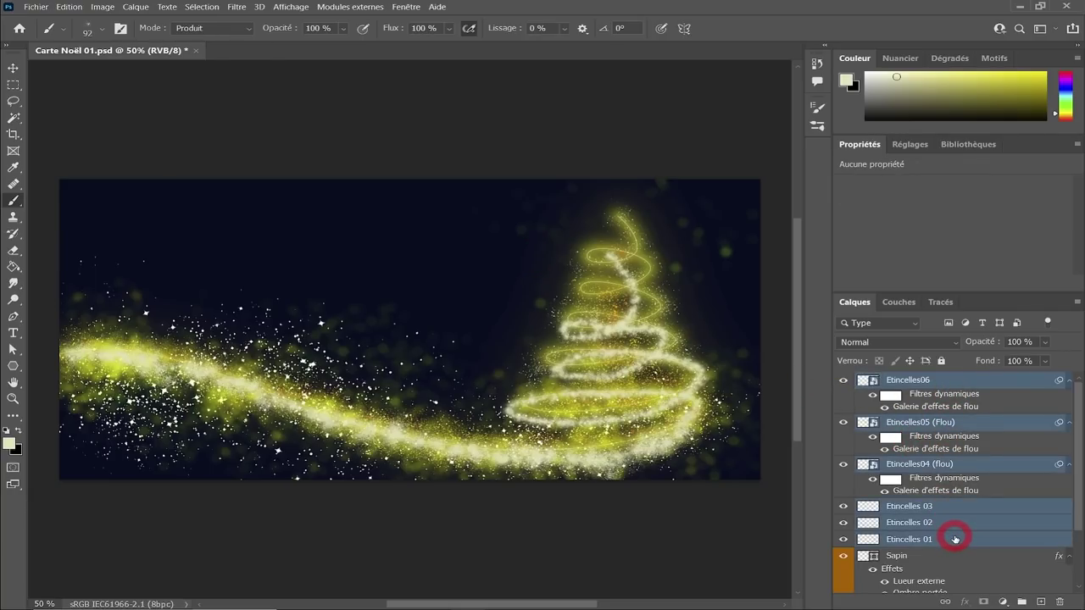
key("ctrl+g")
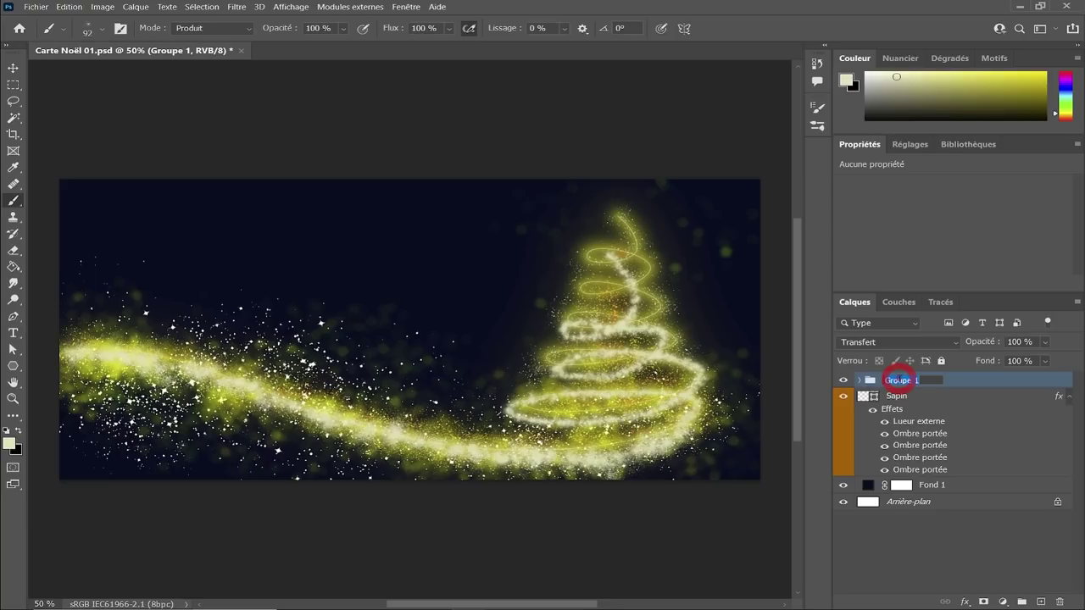
type("Etincelles")
key("Return")
left_click(907, 396)
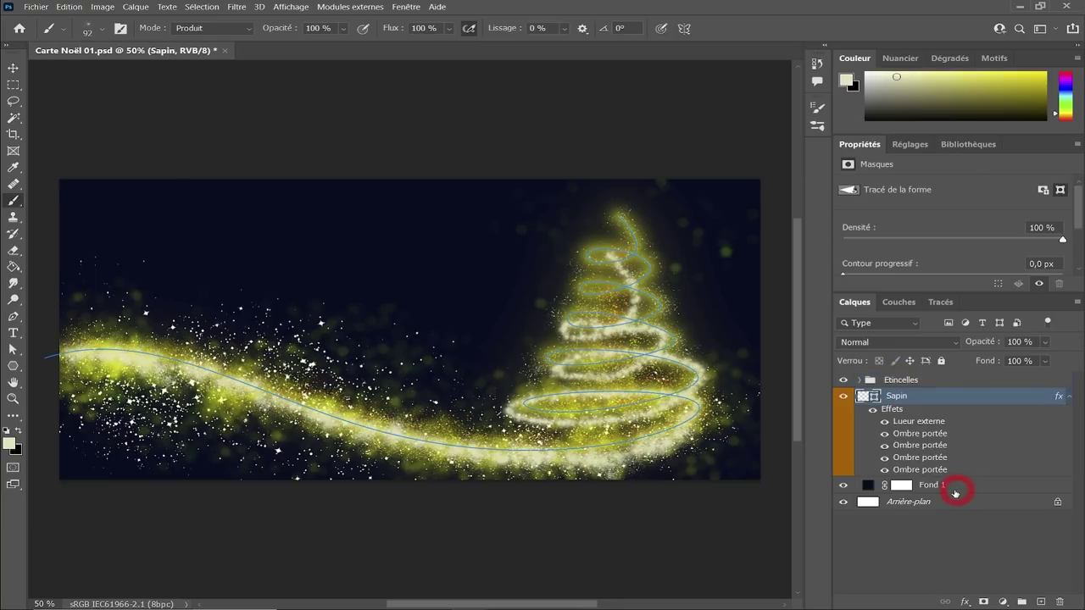
left_click(966, 487)
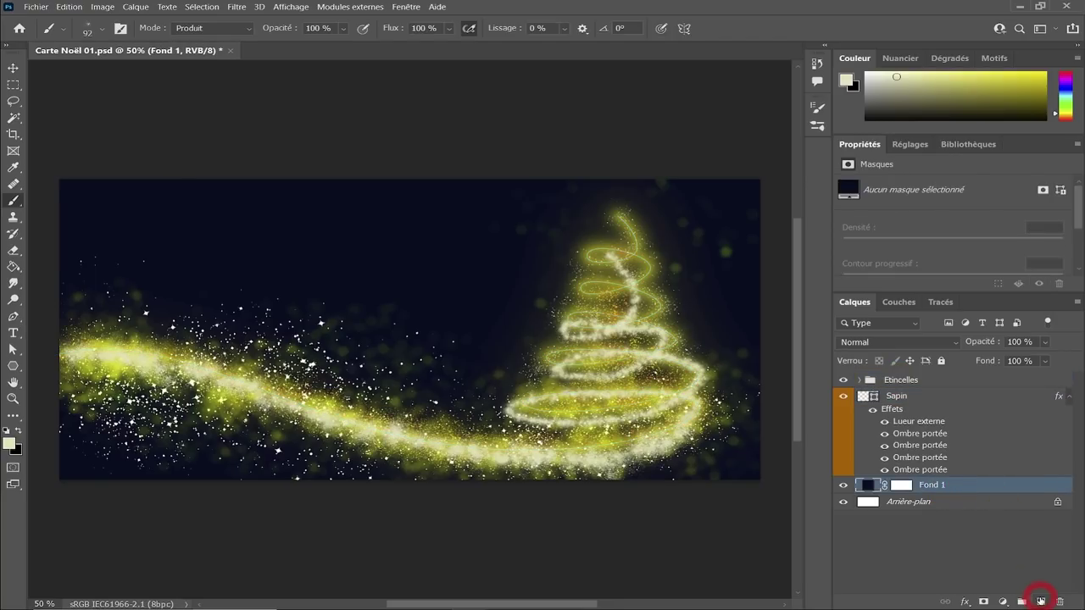
- Add a Fond02 layer above Fond 1 and choose the Stars Big spatter brush
left_click(1041, 601)
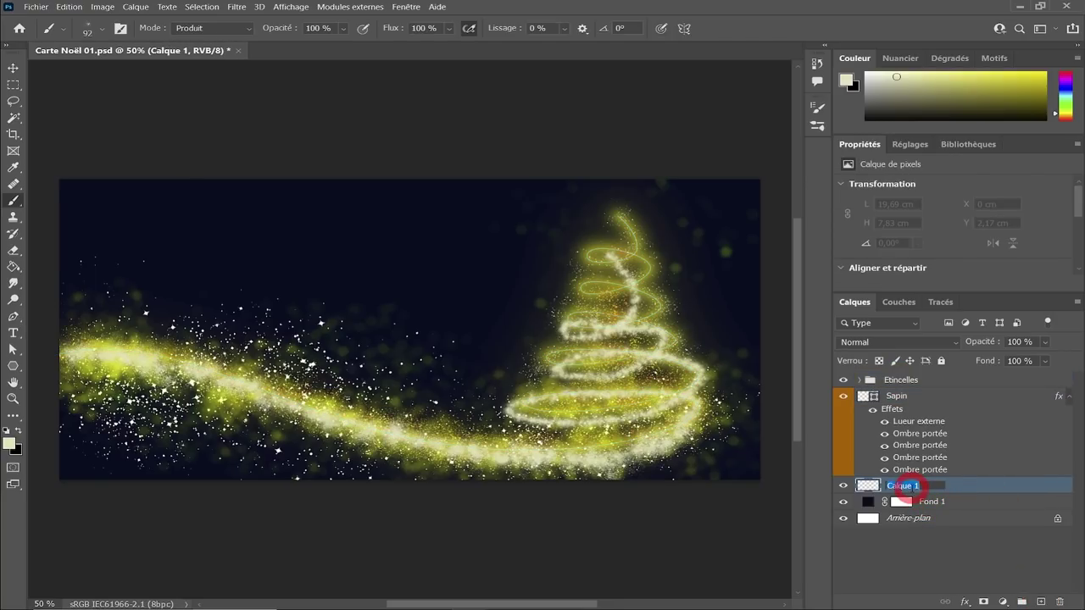
type("Fond02")
key("Return")
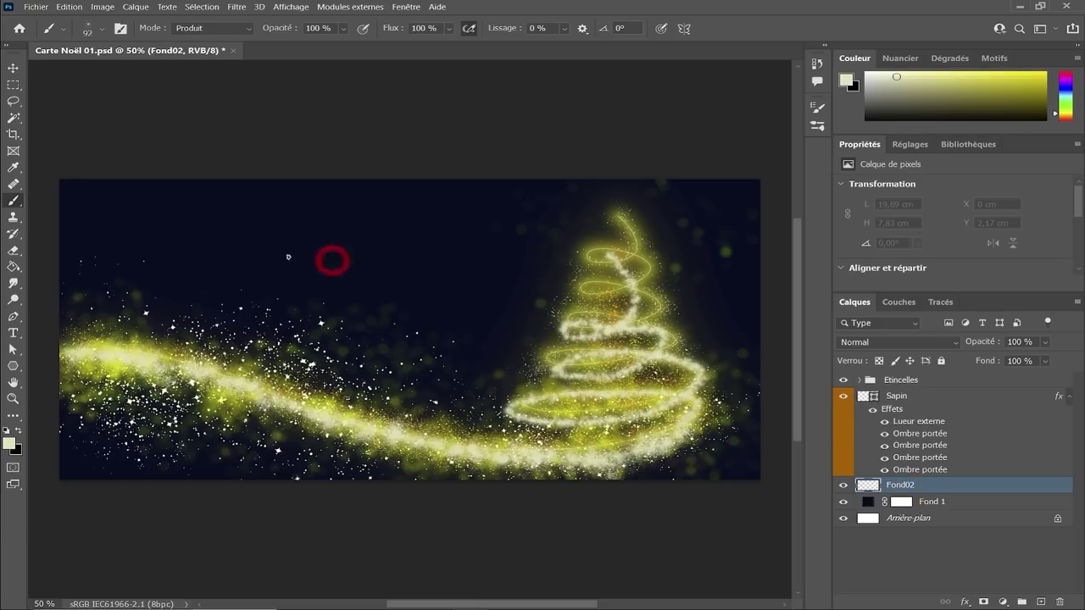
left_click(105, 33)
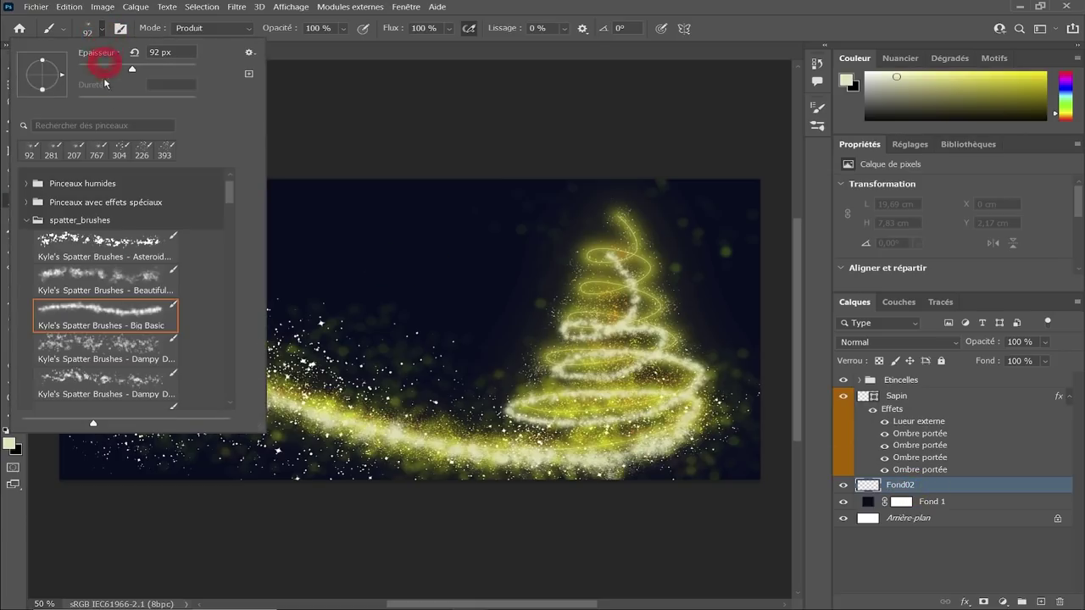
left_click_drag(231, 205, 226, 303)
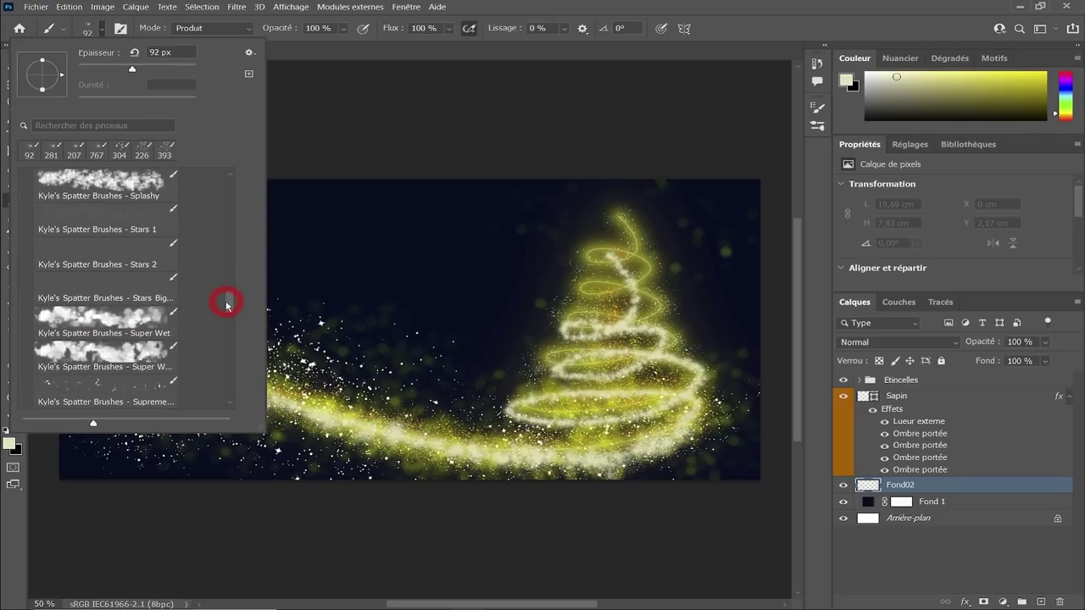
left_click(124, 286)
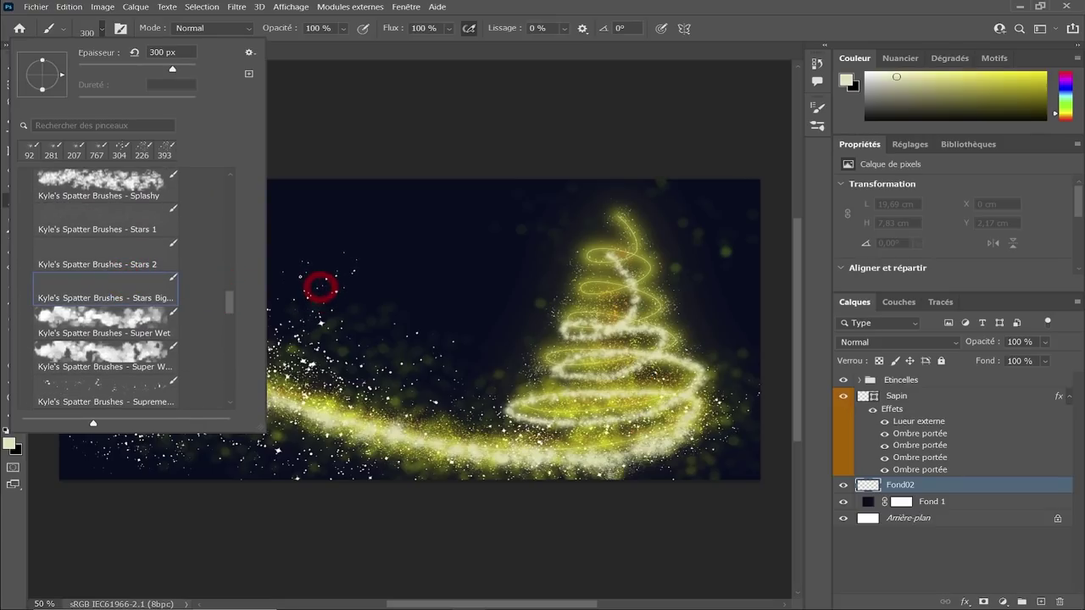
key("Return")
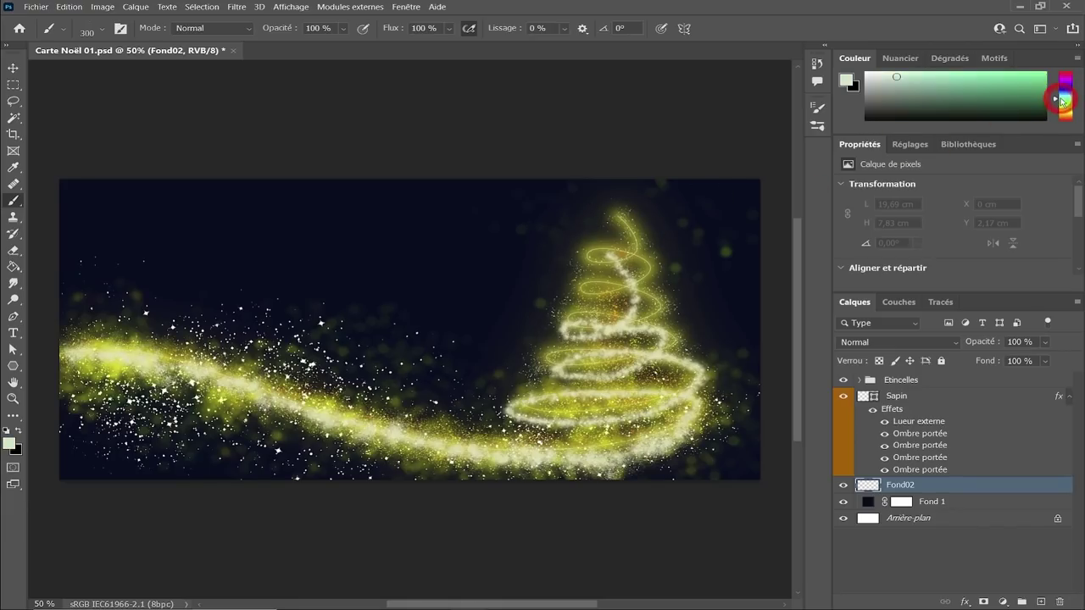
- Set foreground to #130fcf, resize the brush to 300 px, and paint blue star dabs
left_click(1065, 96)
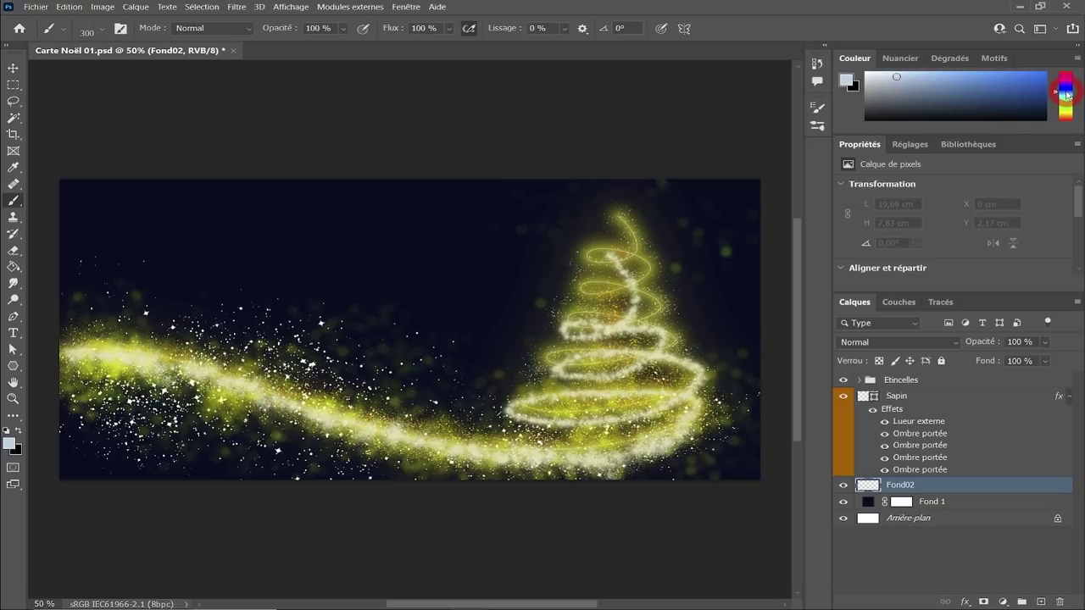
left_click_drag(1066, 96, 1067, 89)
left_click(1023, 80)
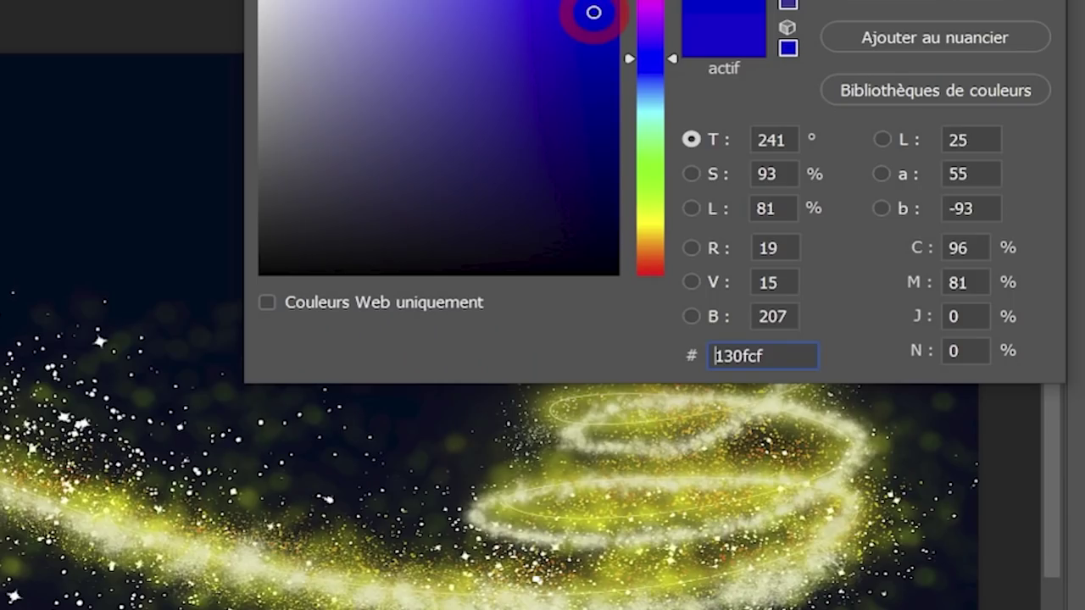
mouse_move(314, 239)
left_mouse_down()
mouse_move(601, 235)
mouse_move(425, 250)
left_mouse_up()
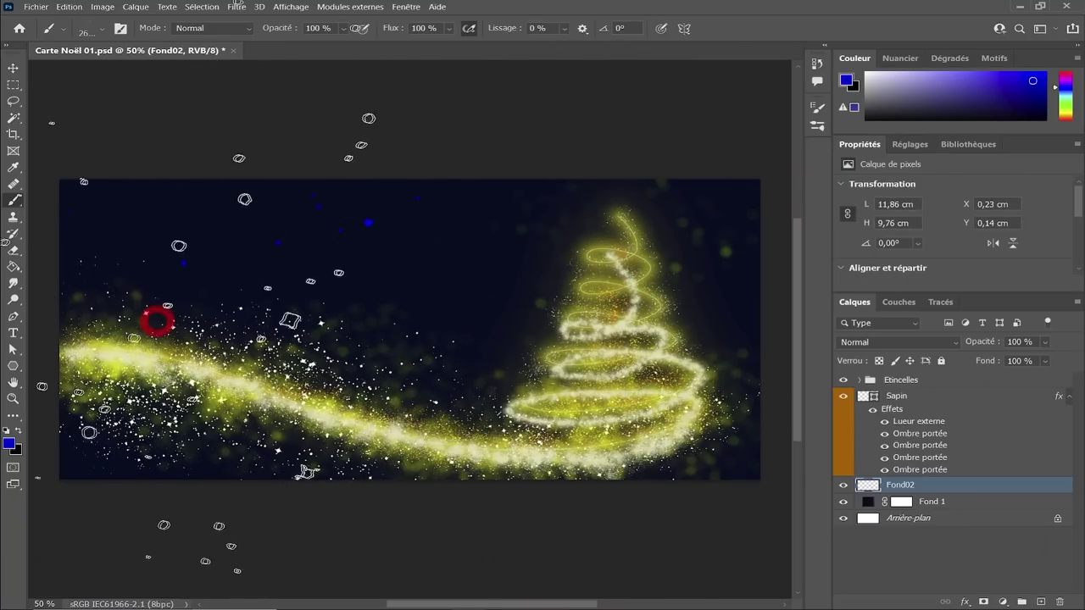
mouse_move(158, 314)
left_mouse_down()
mouse_move(401, 241)
mouse_move(194, 160)
mouse_move(286, 443)
mouse_move(404, 246)
mouse_move(438, 243)
mouse_move(252, 368)
left_mouse_up()
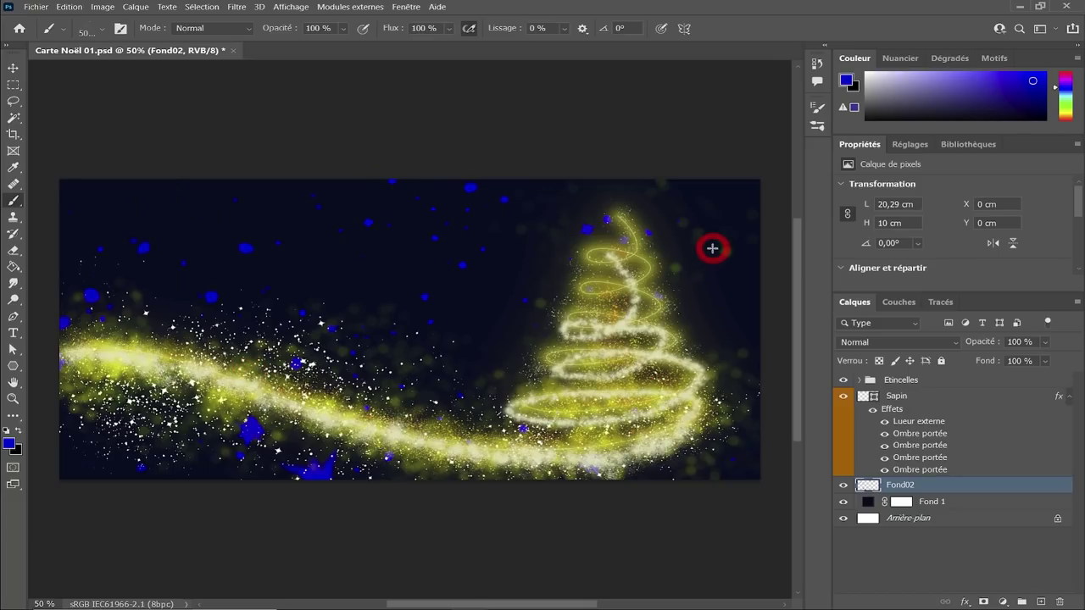
- Make Fond02 a smart object with a 55 px field blur, 100% bokeh light, 94% colour
right_click(962, 486)
left_click(821, 246)
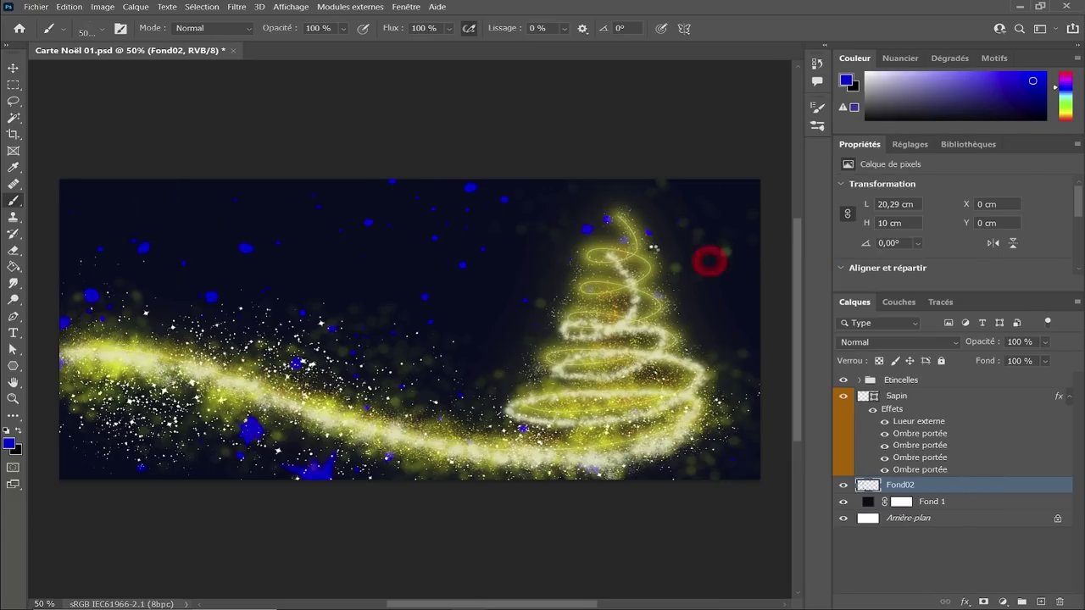
left_click(236, 7)
mouse_move(279, 206)
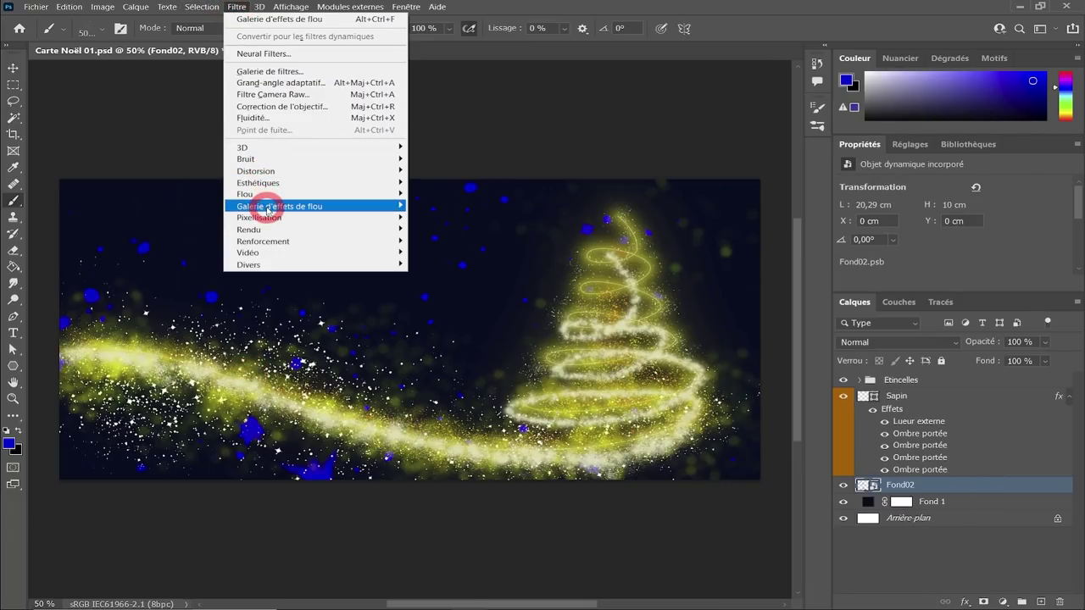
left_click(462, 206)
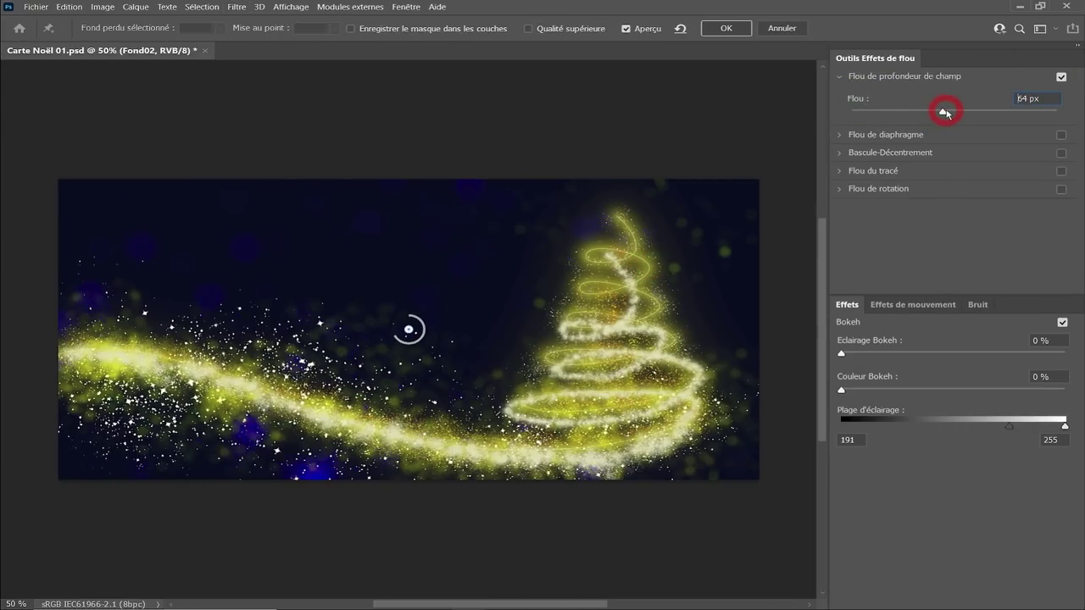
left_click_drag(945, 112, 941, 112)
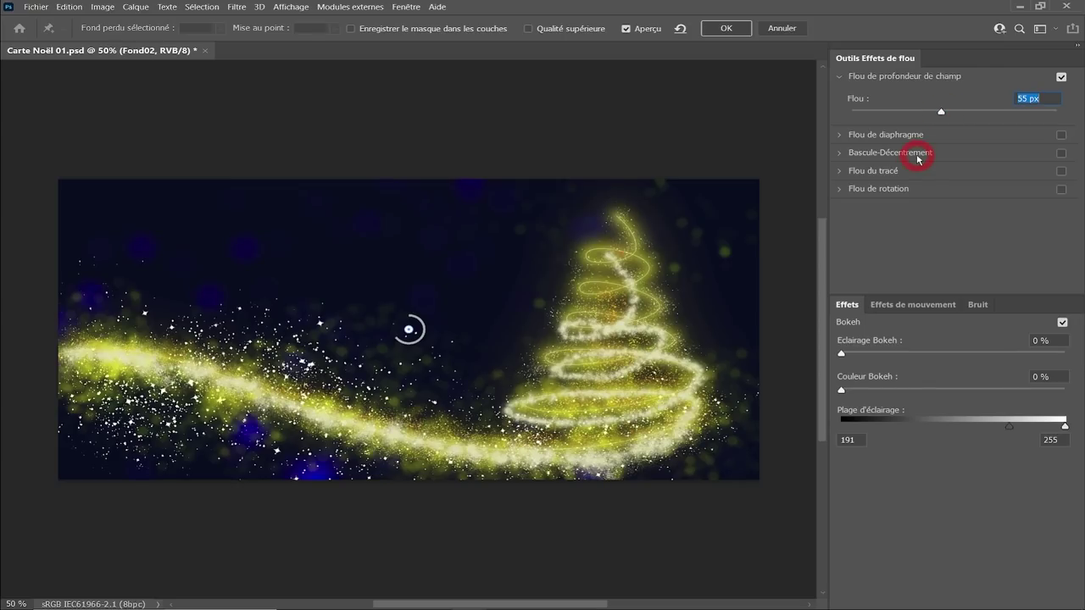
left_click_drag(841, 353, 1065, 352)
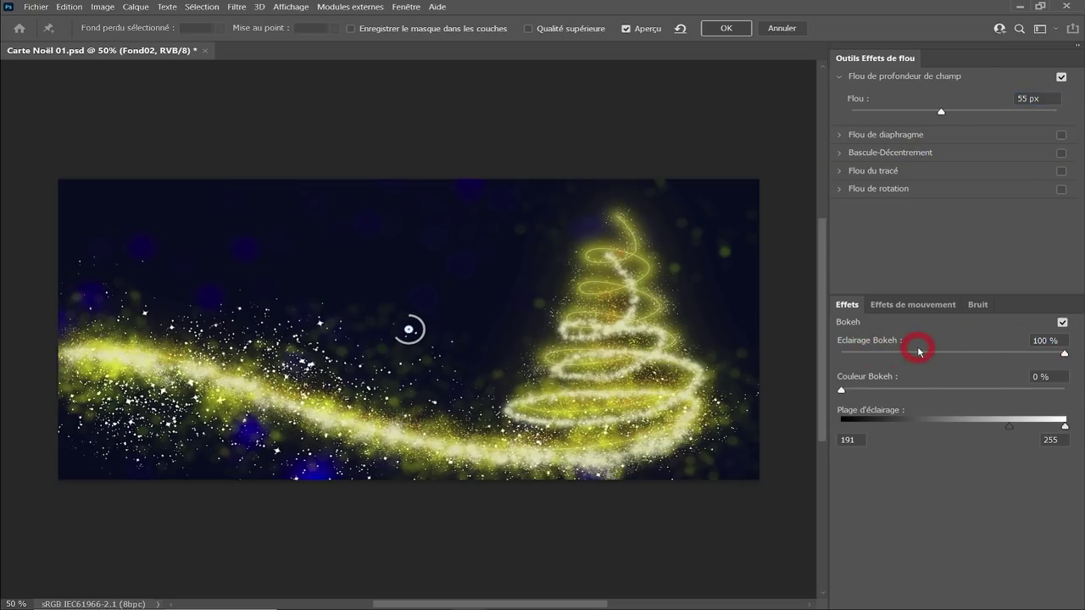
left_click(1051, 390)
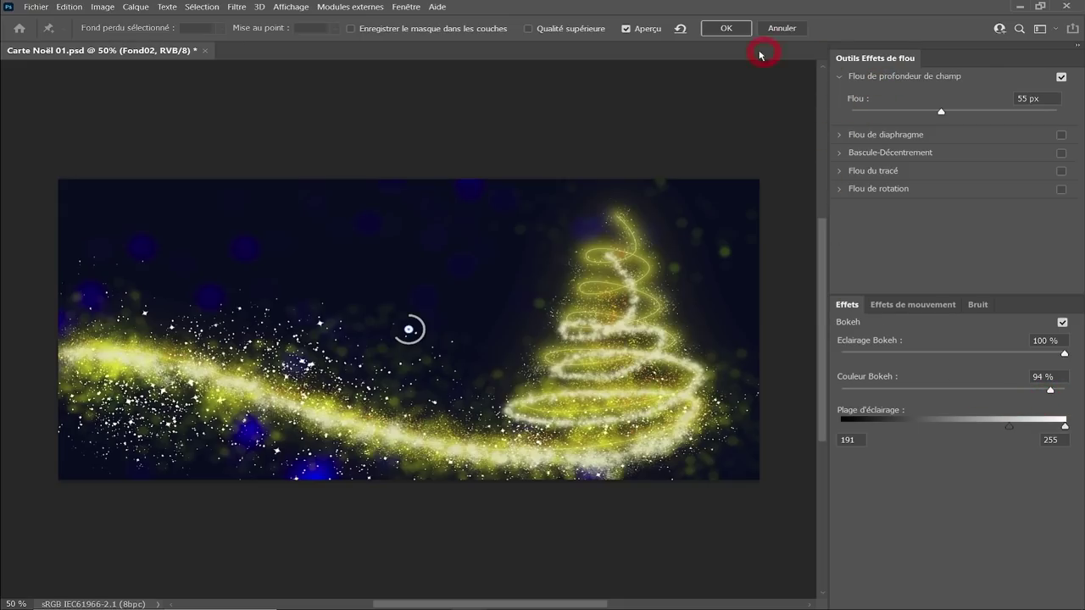
left_click(723, 28)
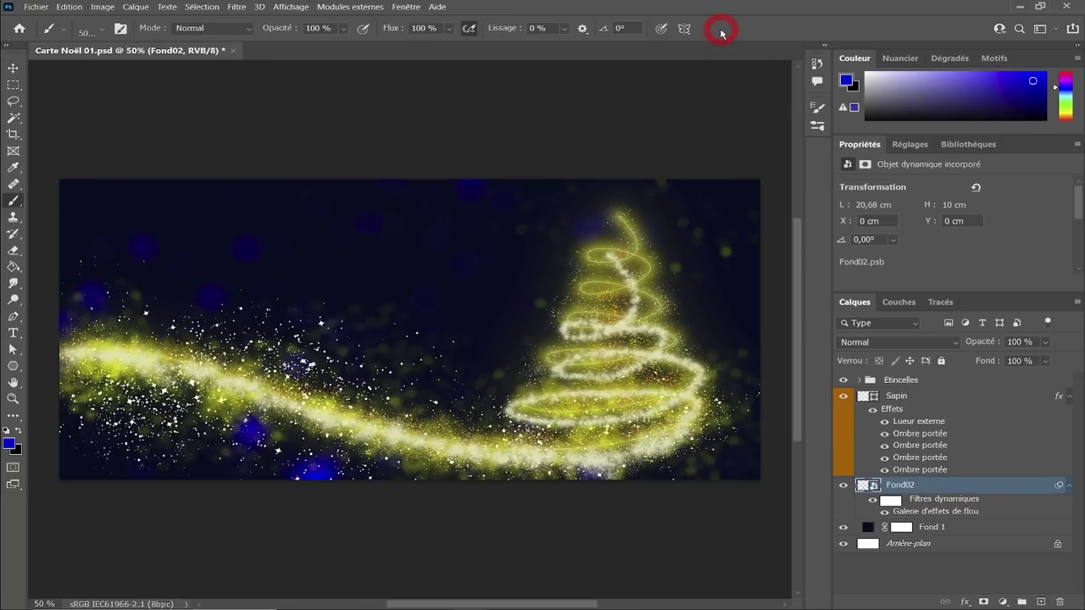
- Add a Fond03 layer and stamp light blue #1fa4e6 star dabs across the sky
key("ctrl+shift+alt+n")
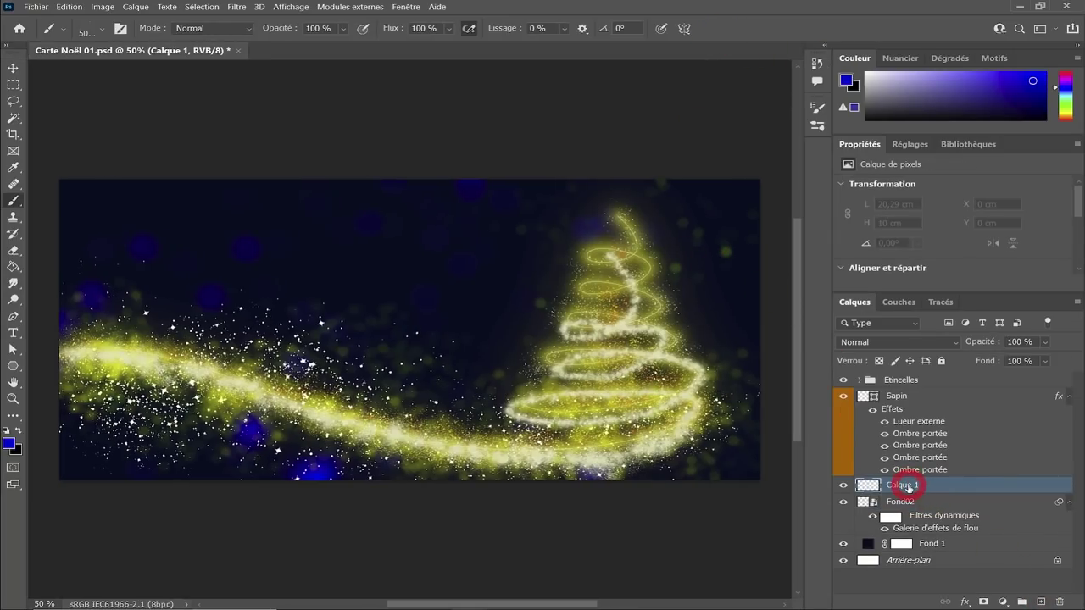
type("Fond03")
key("Return")
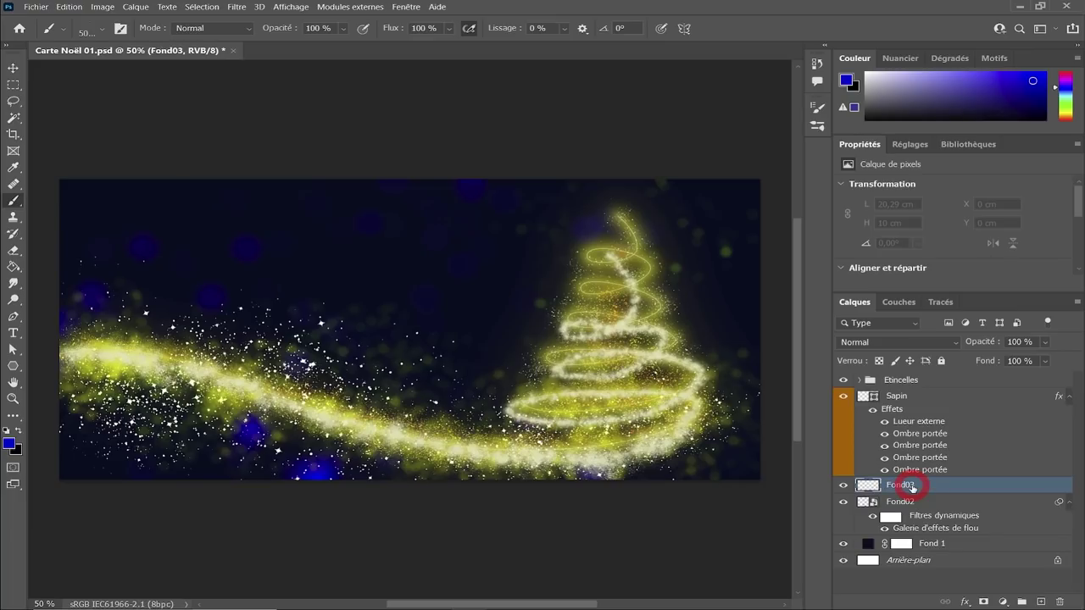
left_click_drag(1071, 102, 1022, 77)
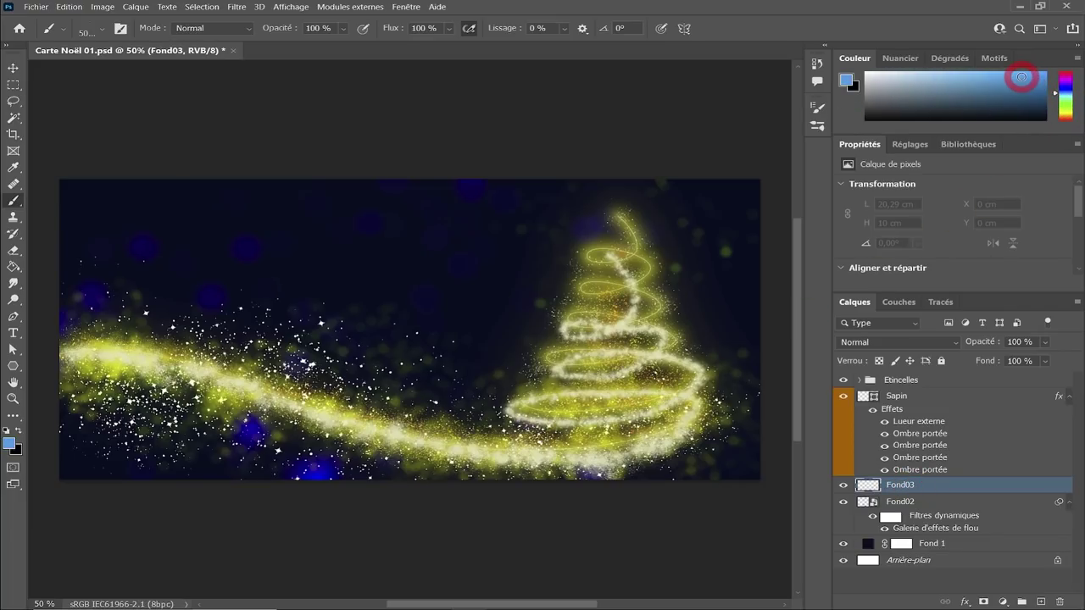
left_click(9, 442)
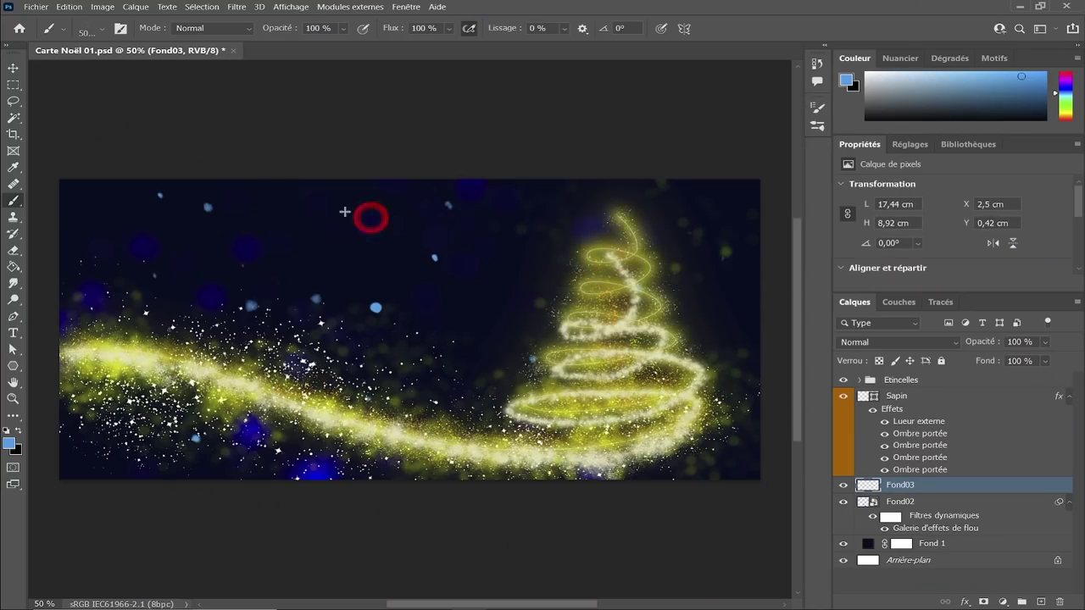
left_click(505, 291)
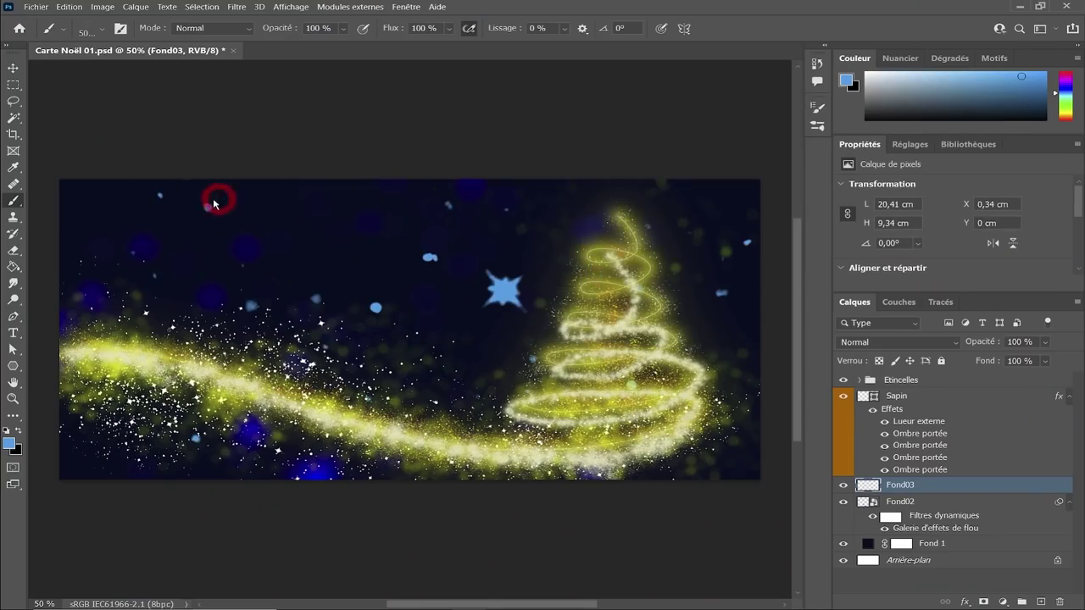
right_click(943, 488)
- Convert Fond03 to a smart object and apply a 95 px Field Blur smart filter
left_click(807, 254)
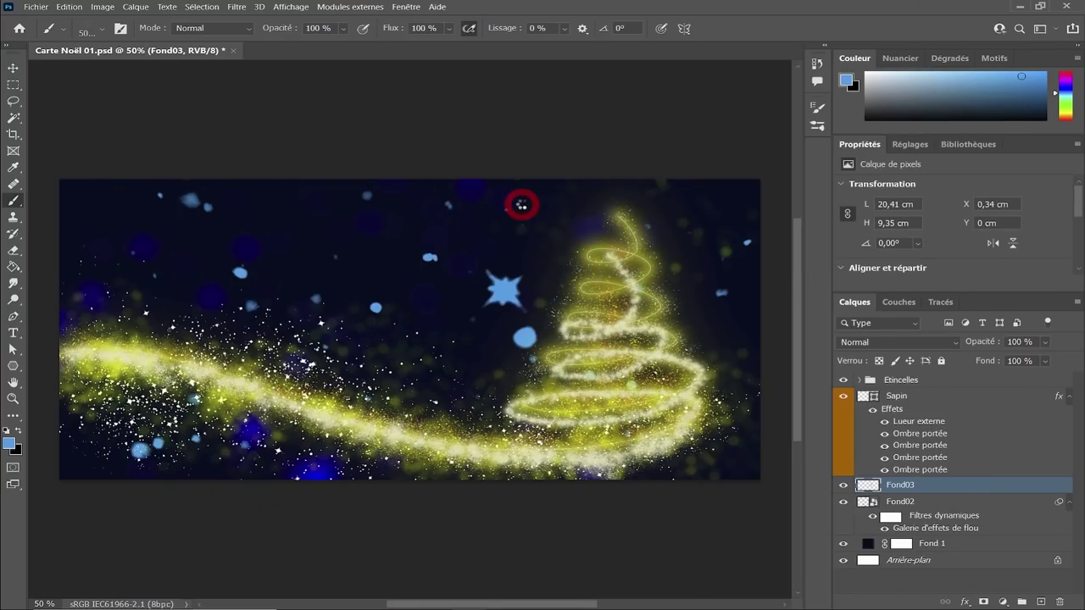
left_click(237, 7)
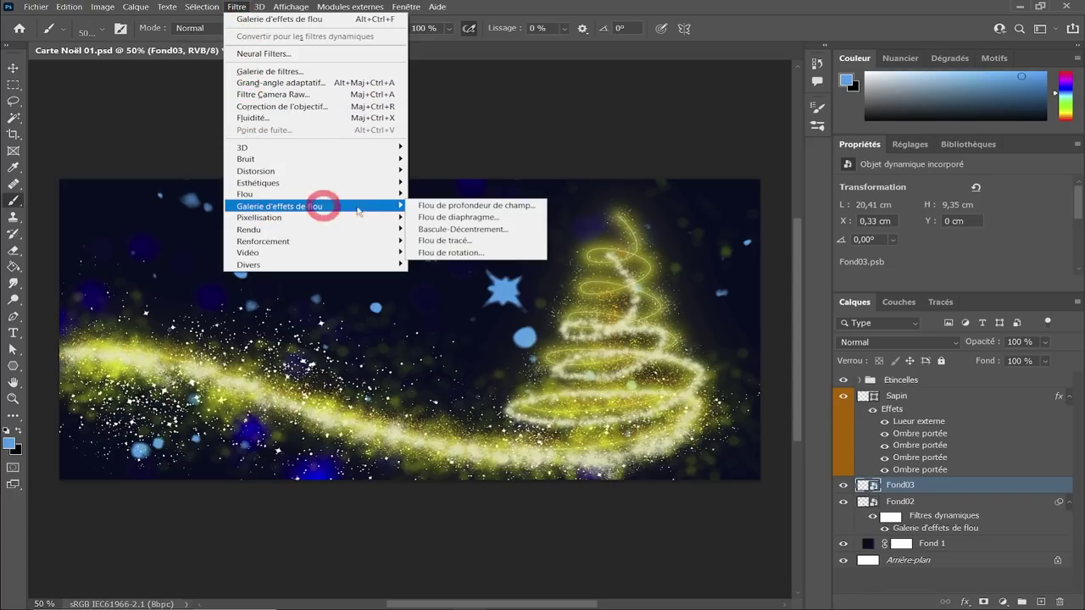
left_click(446, 212)
left_click_drag(901, 111, 950, 113)
left_click(726, 28)
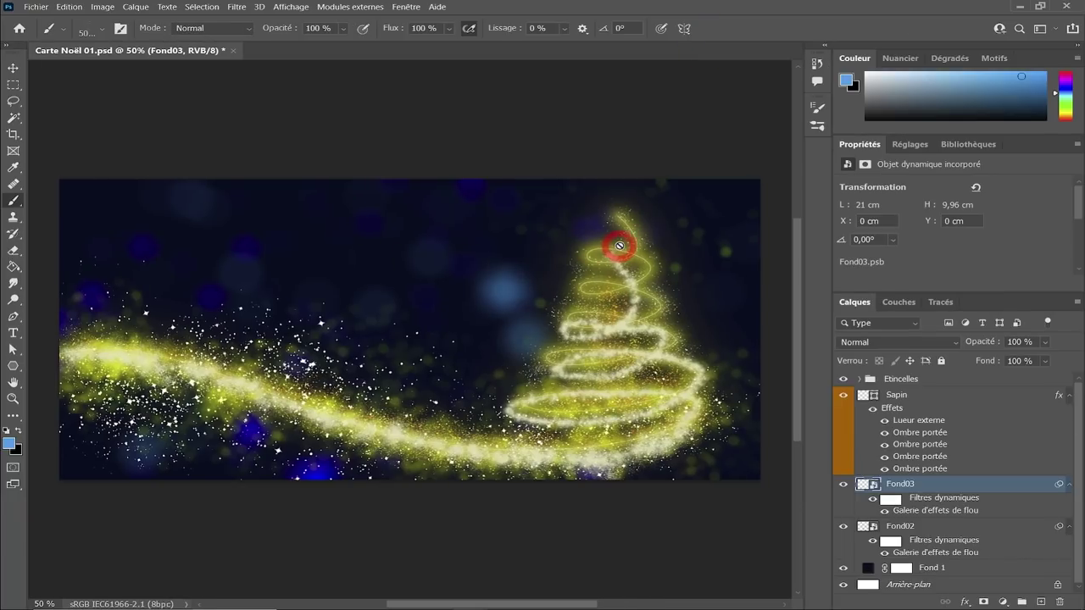
left_click(34, 6)
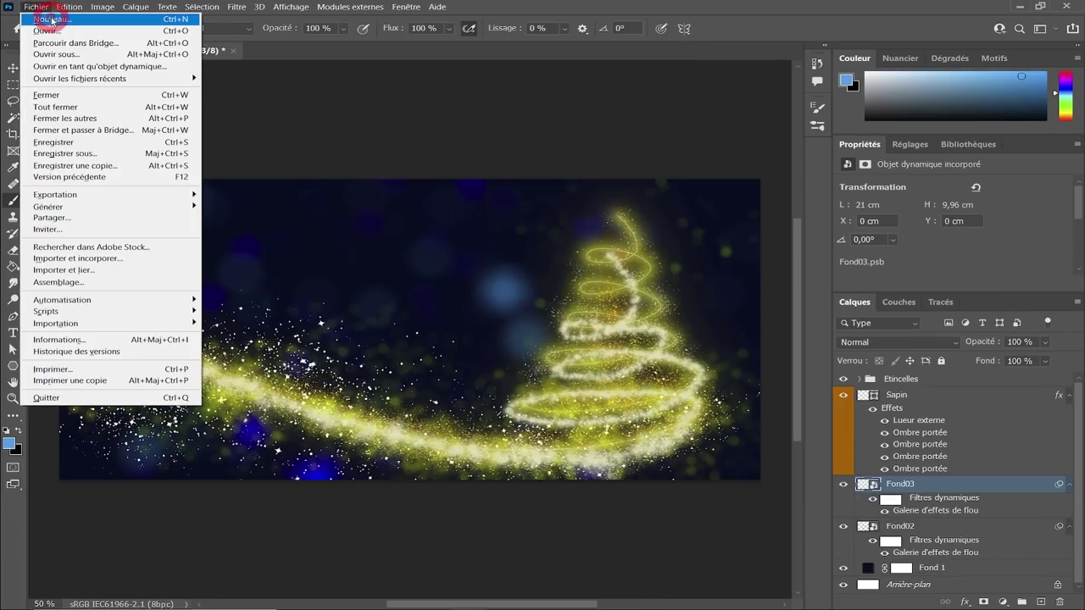
- Create a new blank 21 × 10 cm document
left_click(52, 21)
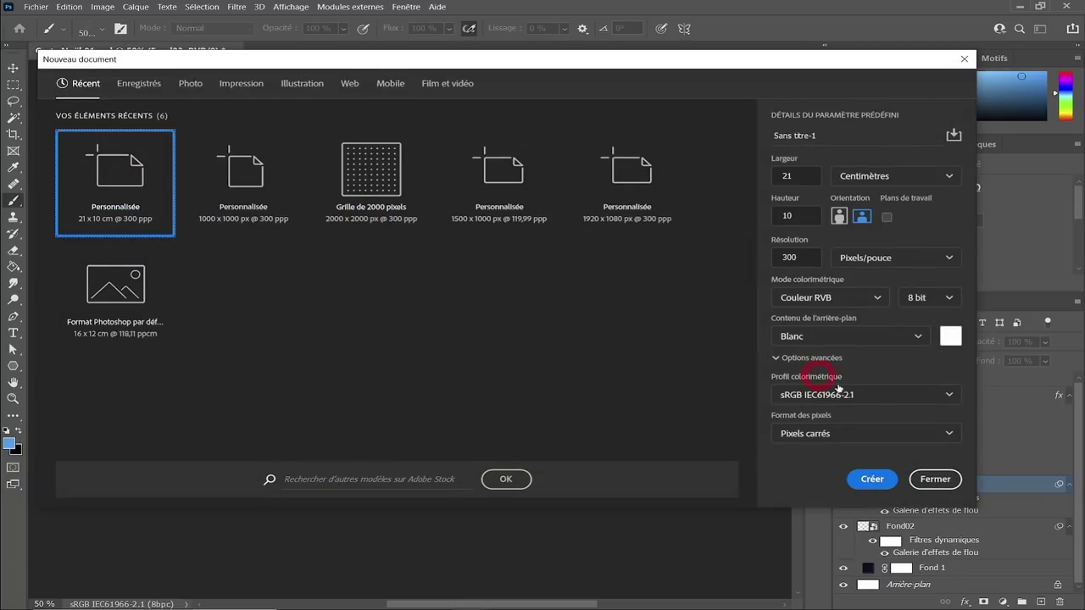
left_click(873, 479)
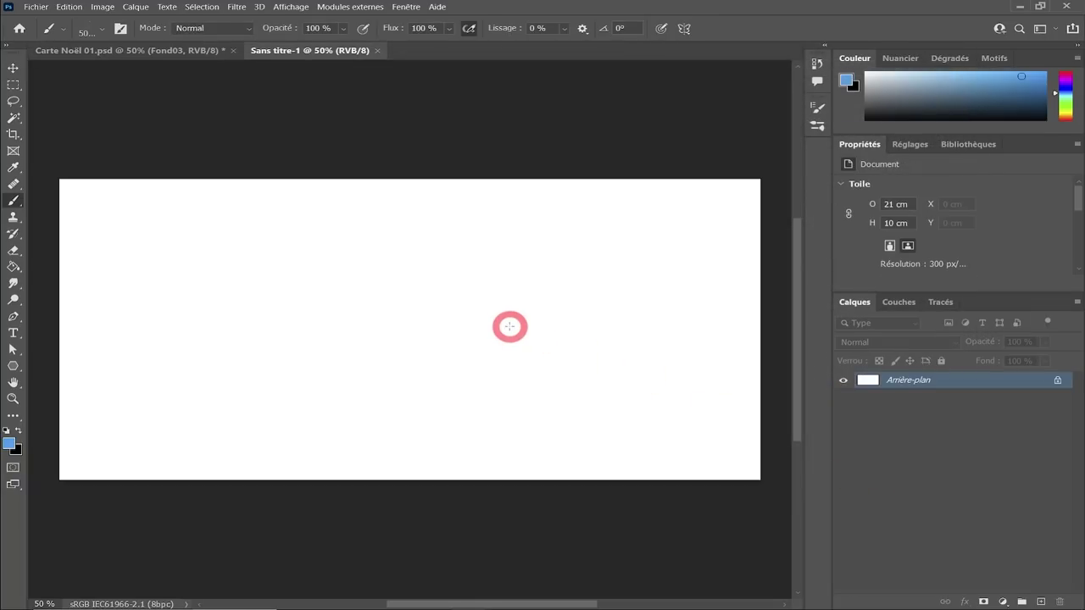
left_click(32, 351)
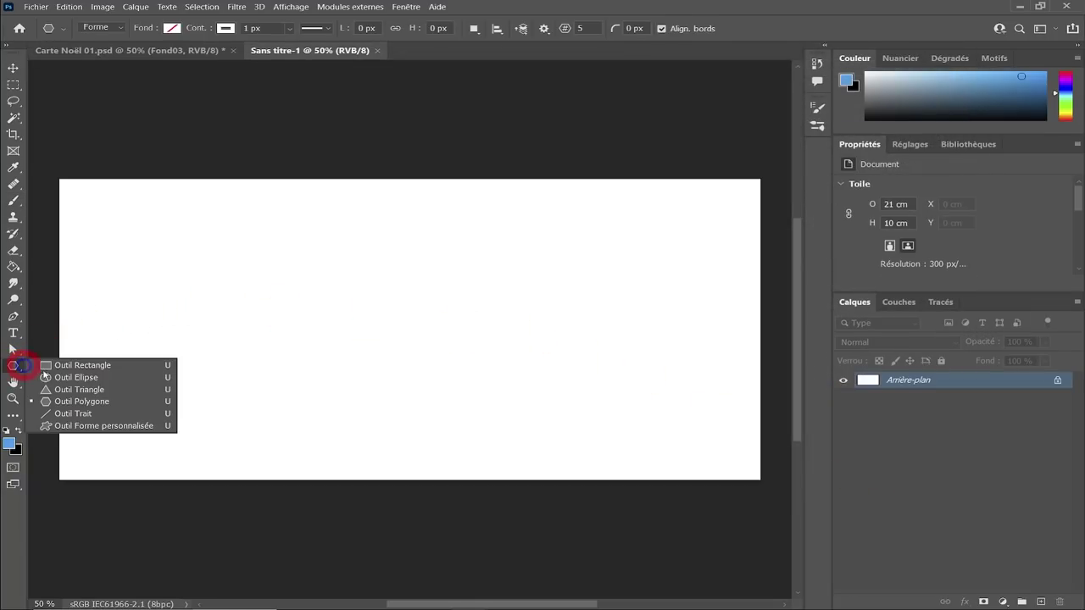
- Draw a thin eight-pointed polygon star with 20% star proportion, about 4.6 cm wide
left_click_drag(14, 366, 73, 401)
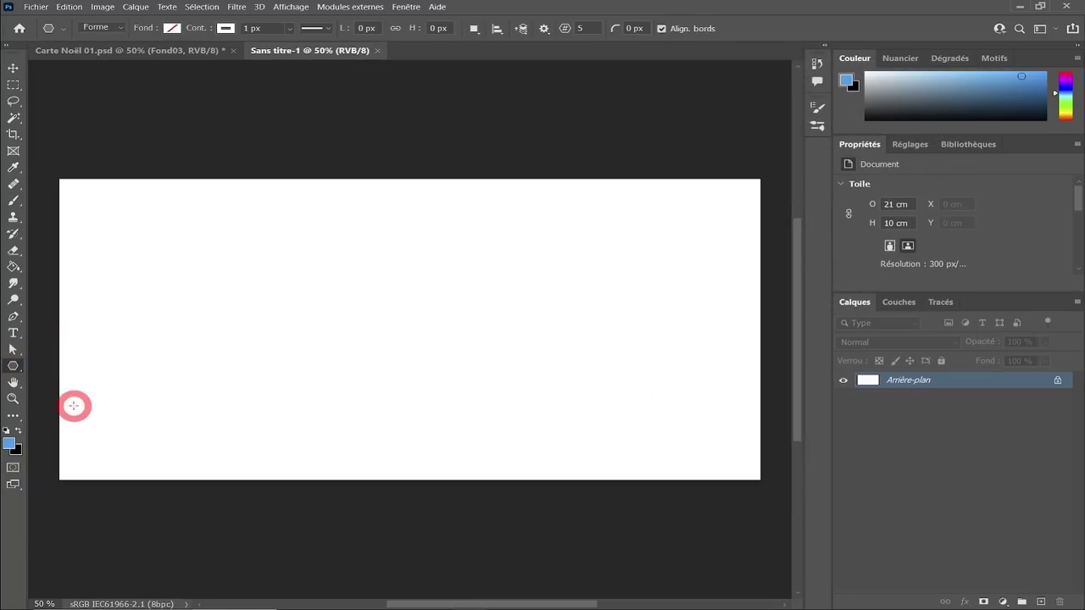
left_click(543, 29)
type("8")
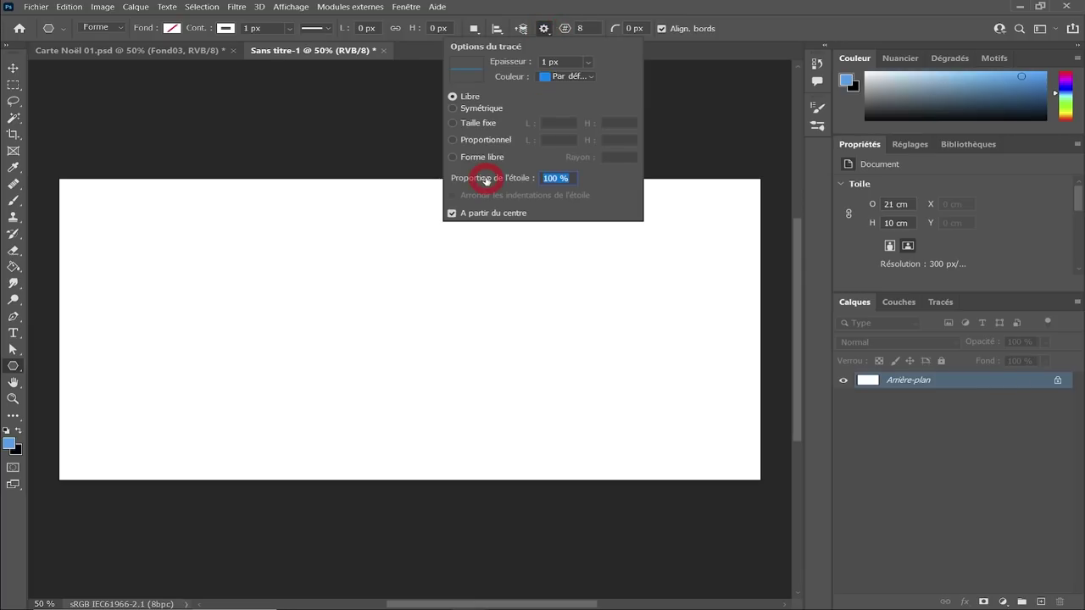
type("20")
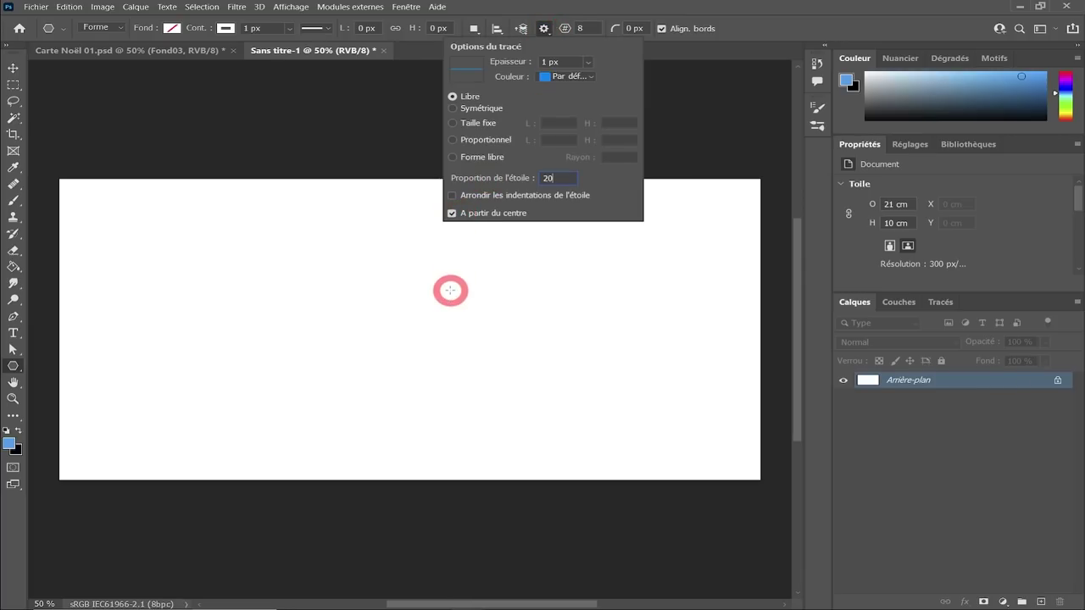
left_click(589, 28)
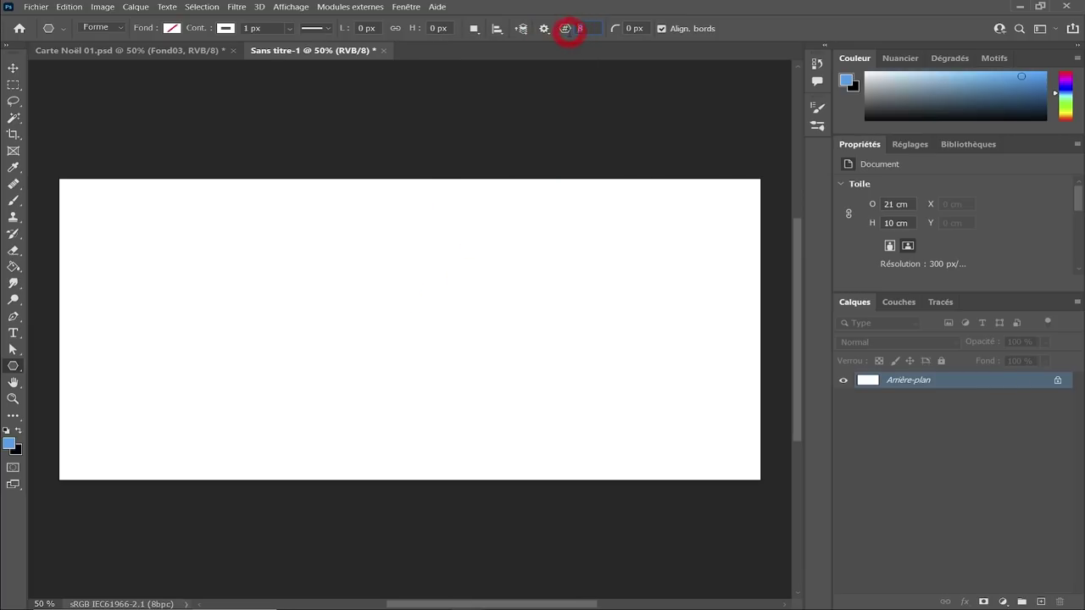
left_click_drag(407, 320, 485, 391)
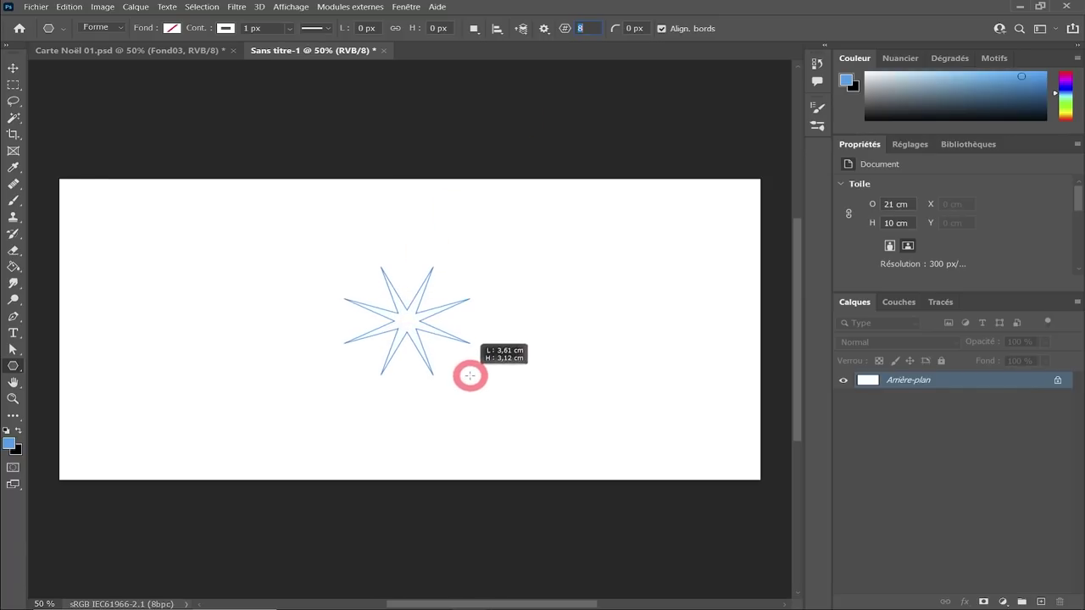
left_click(456, 337)
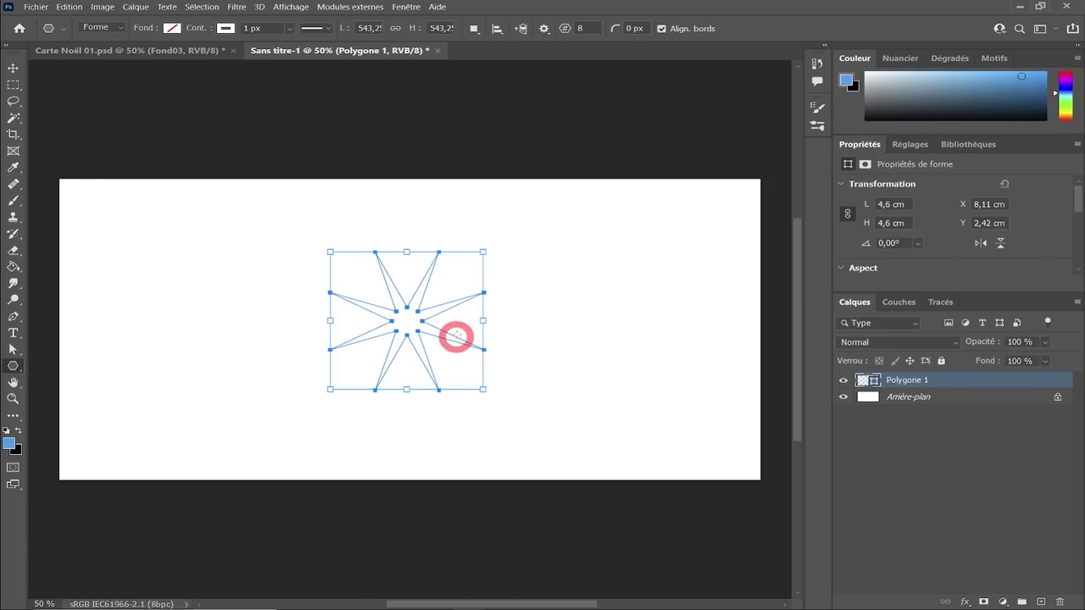
left_click(352, 161)
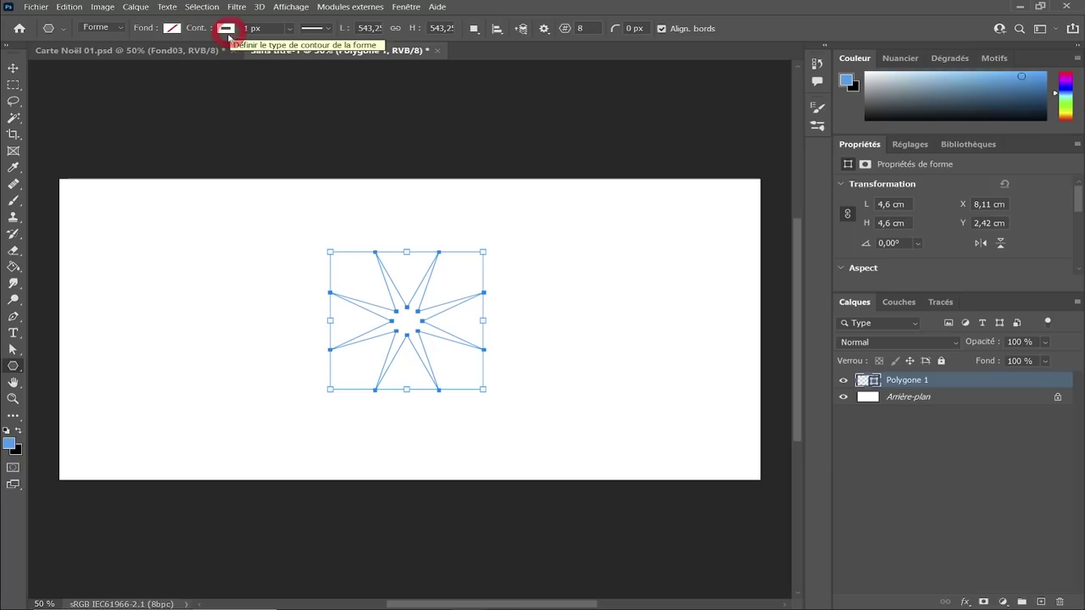
- Remove the star's outline and fill it with the Basiques black-to-white gradient
left_click(228, 29)
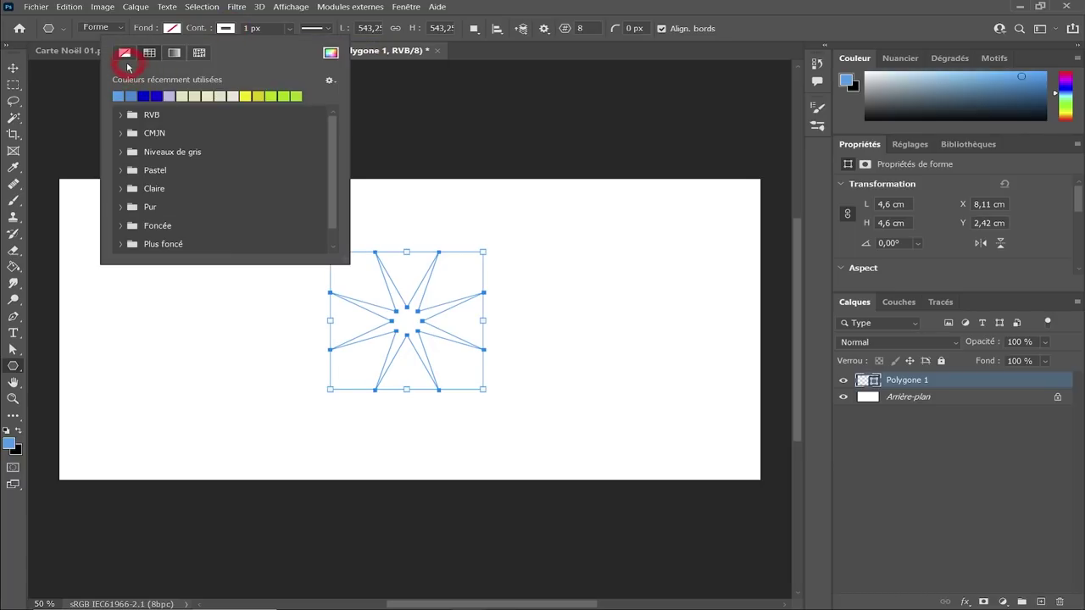
left_click(173, 30)
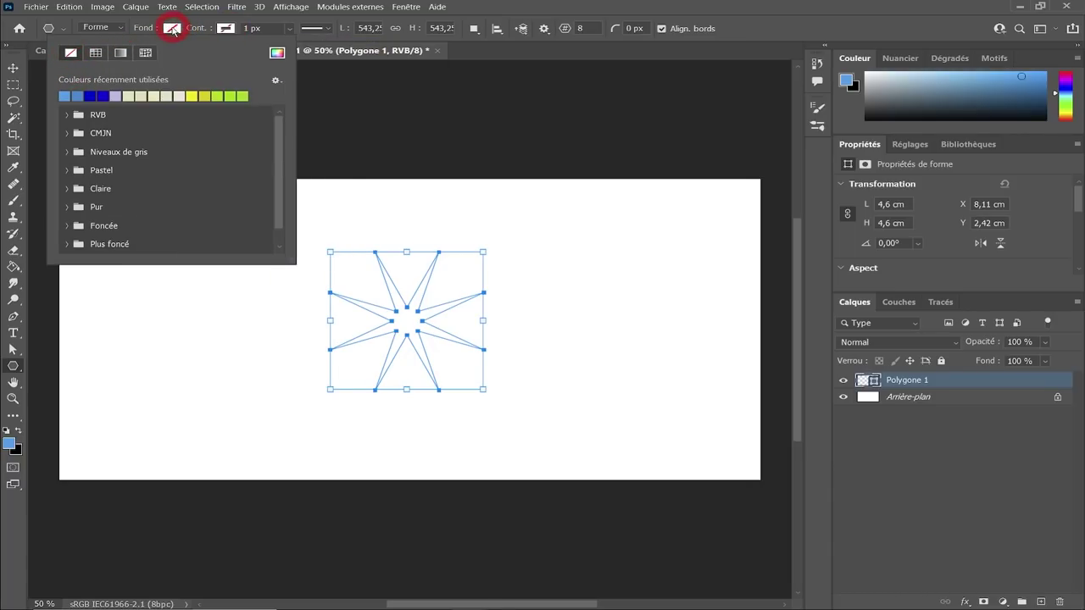
left_click(173, 29)
left_click(121, 54)
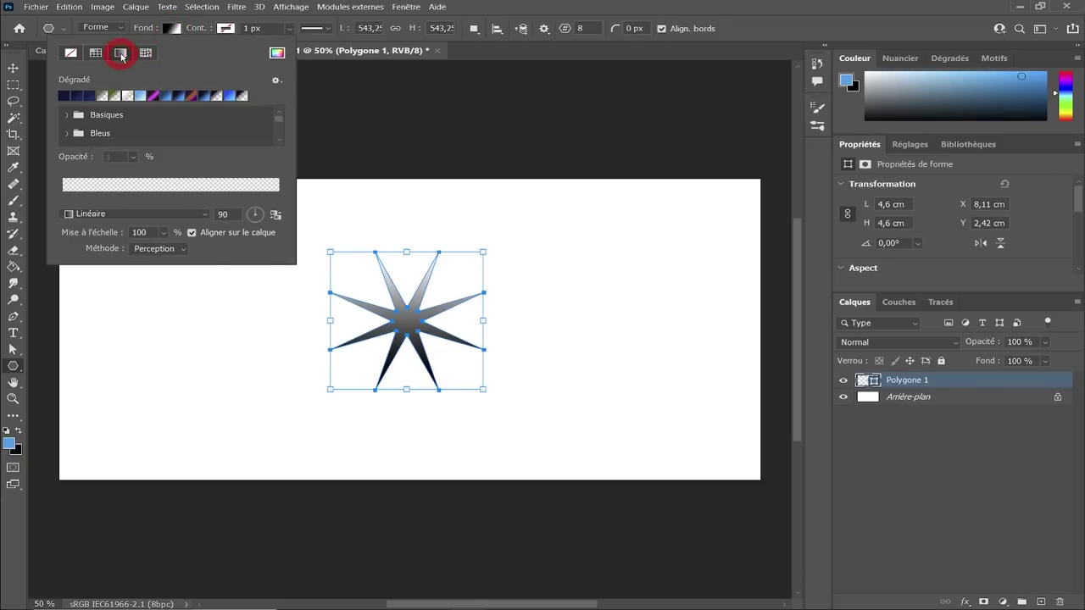
left_click(121, 99)
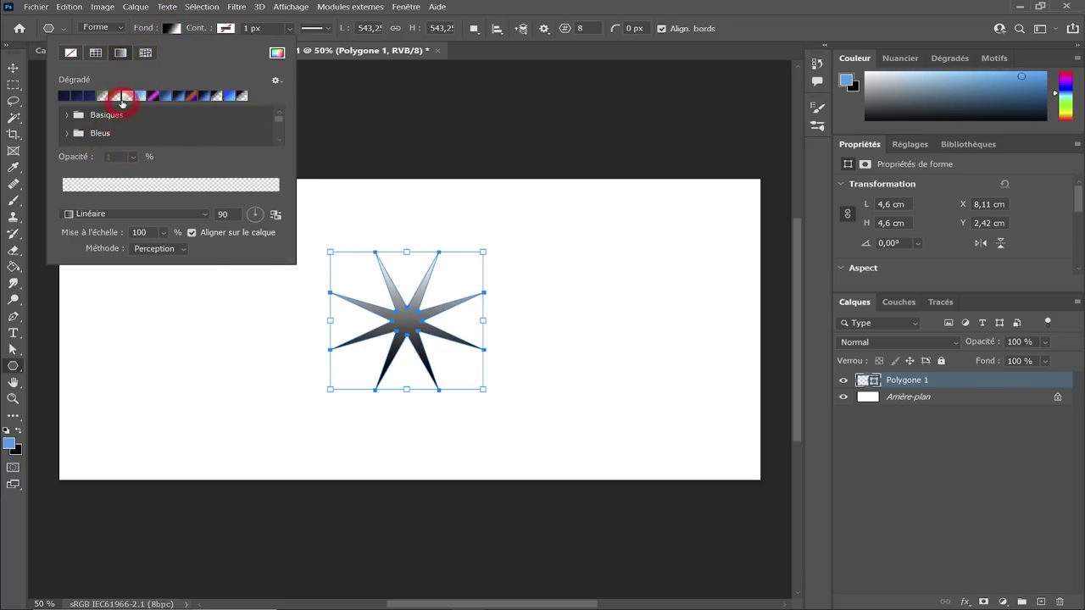
left_click(67, 115)
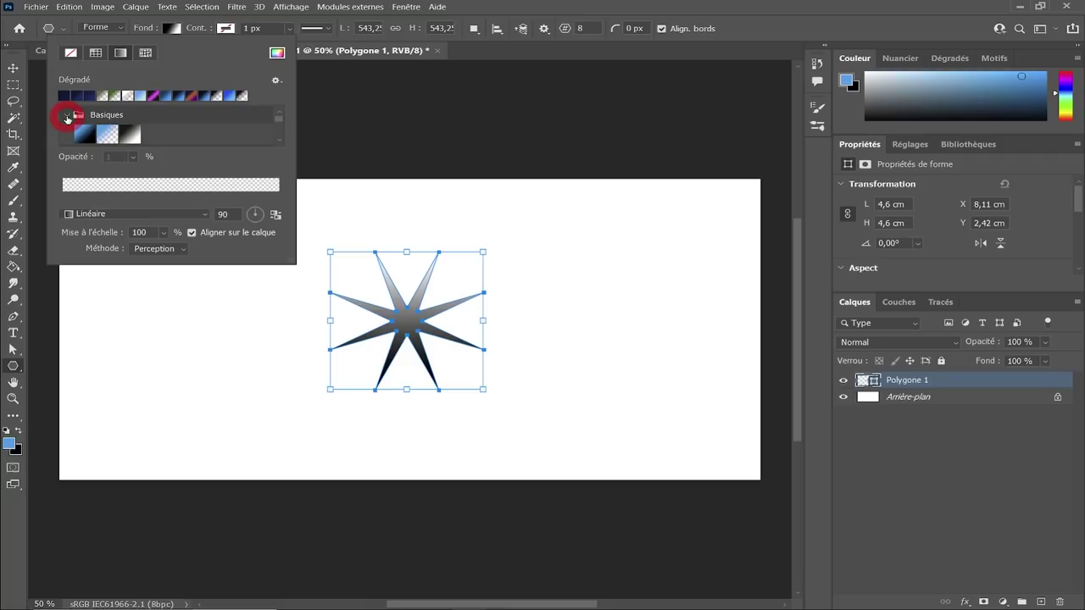
left_click(150, 144)
left_click(132, 136)
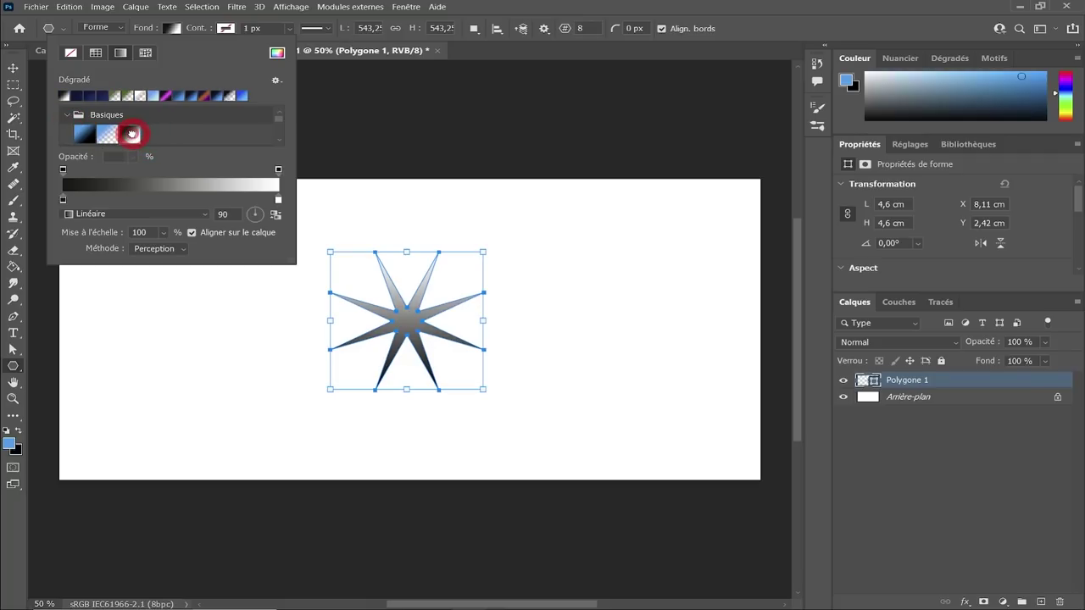
- Make the gradient's left stop pure black
left_click(65, 203)
left_click(114, 219)
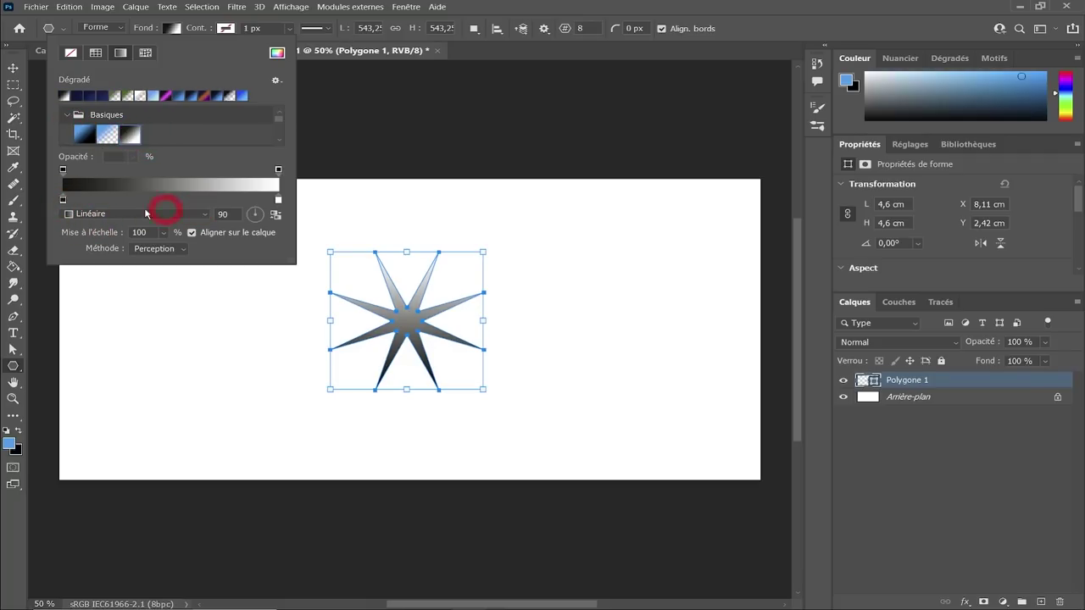
left_click(85, 228)
left_click(64, 201)
double_click(62, 201)
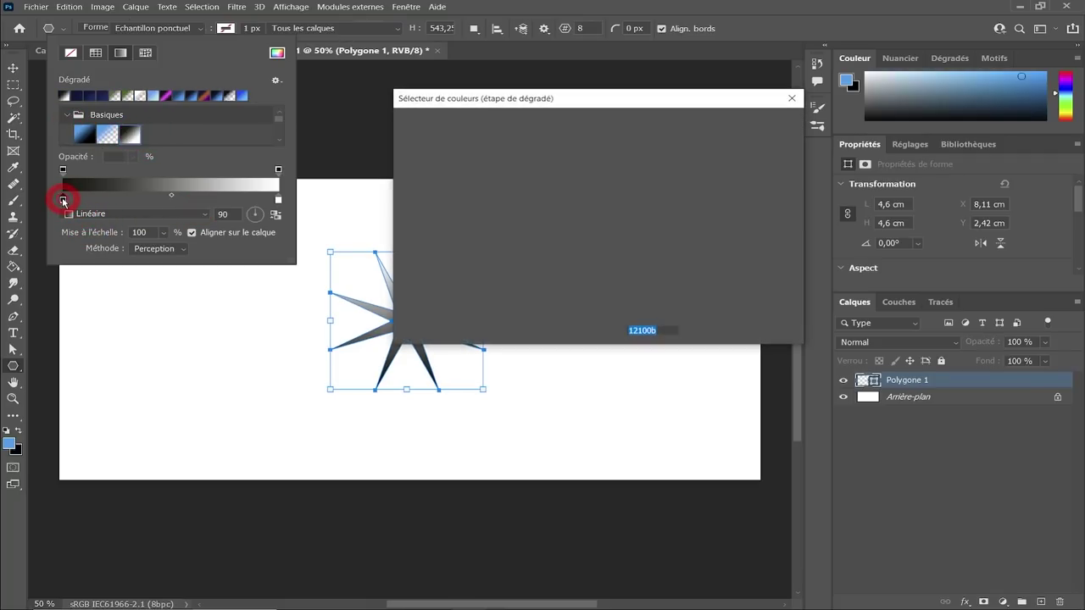
left_click_drag(557, 273, 370, 310)
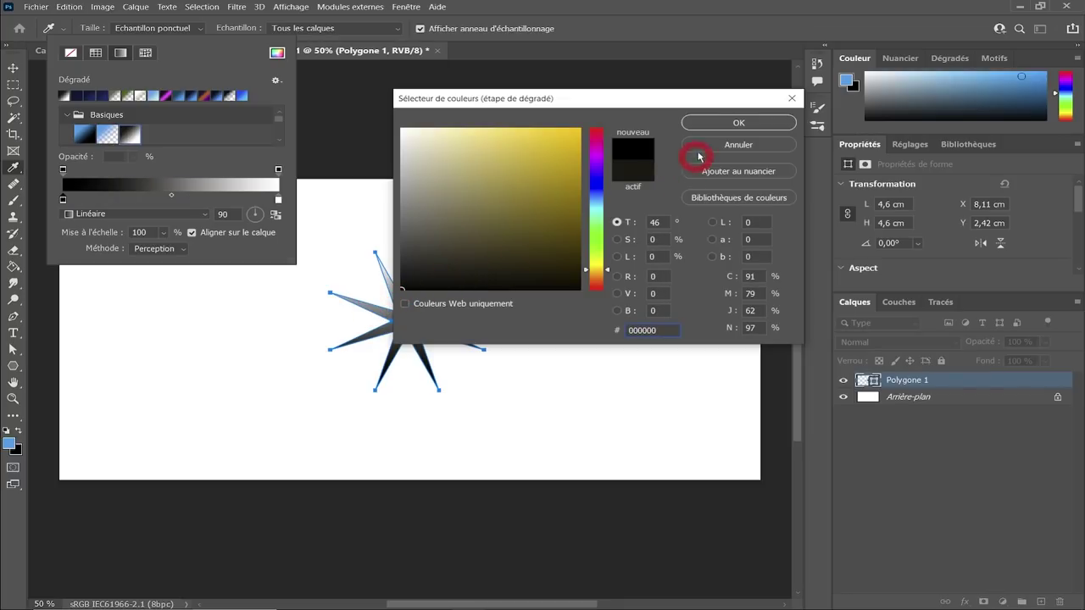
left_click(708, 121)
- Switch the star's gradient fill type to Radial
left_click(278, 201)
left_click(195, 247)
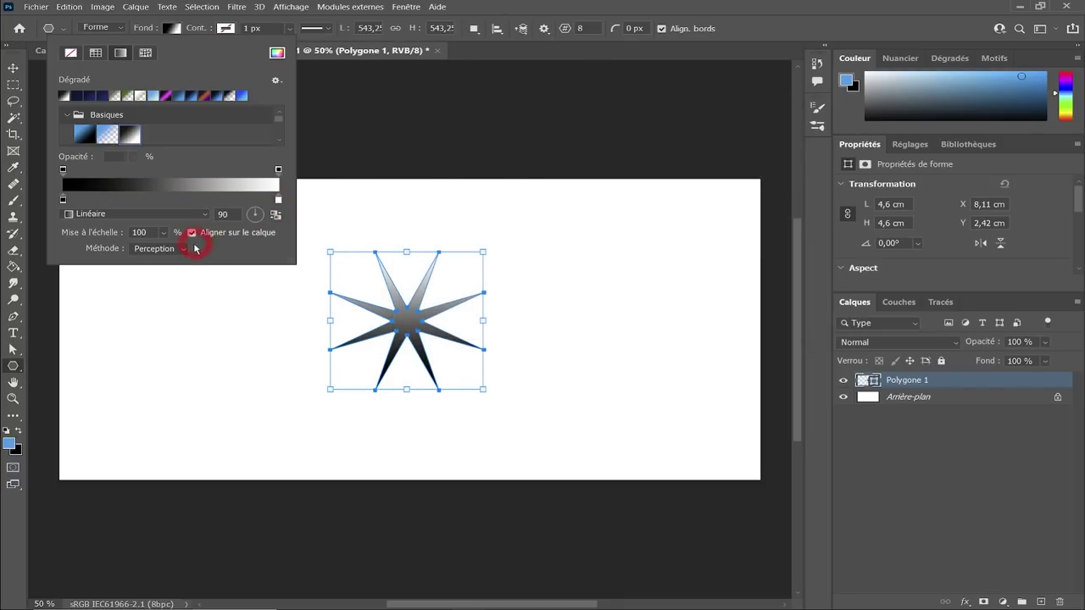
left_click(184, 217)
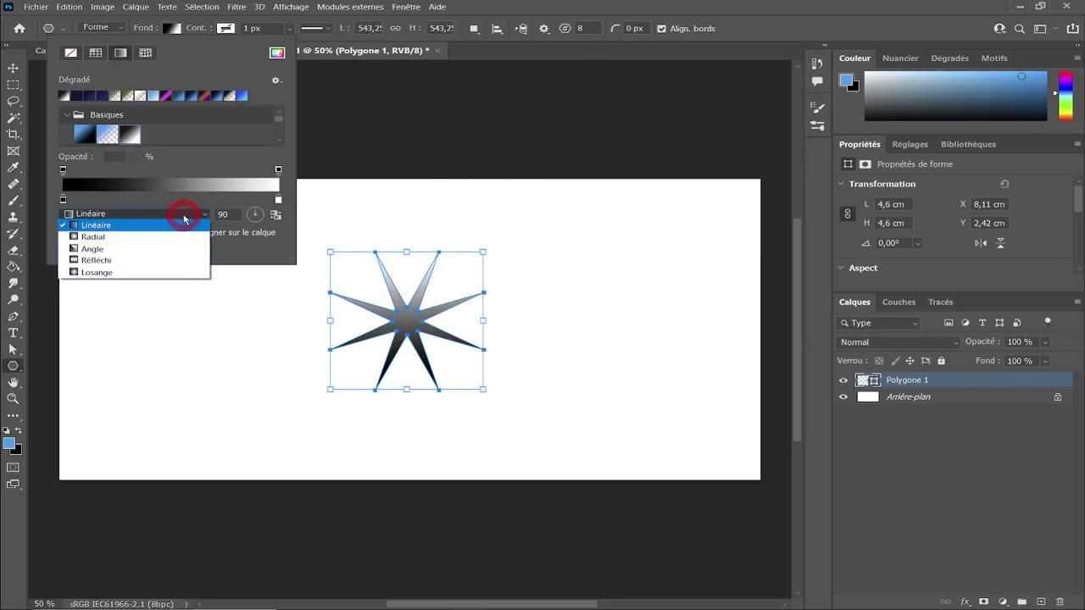
left_click(170, 234)
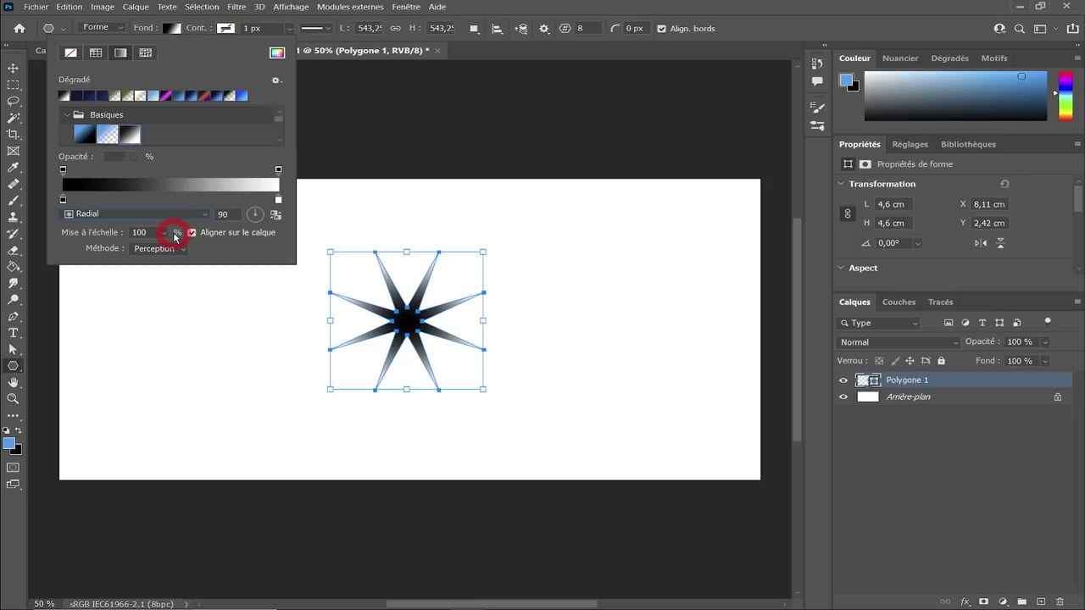
left_click(13, 67)
- Set the Polygone 1 star's mask feather to 10.5 px and drag it toward the left edge
left_click(450, 220)
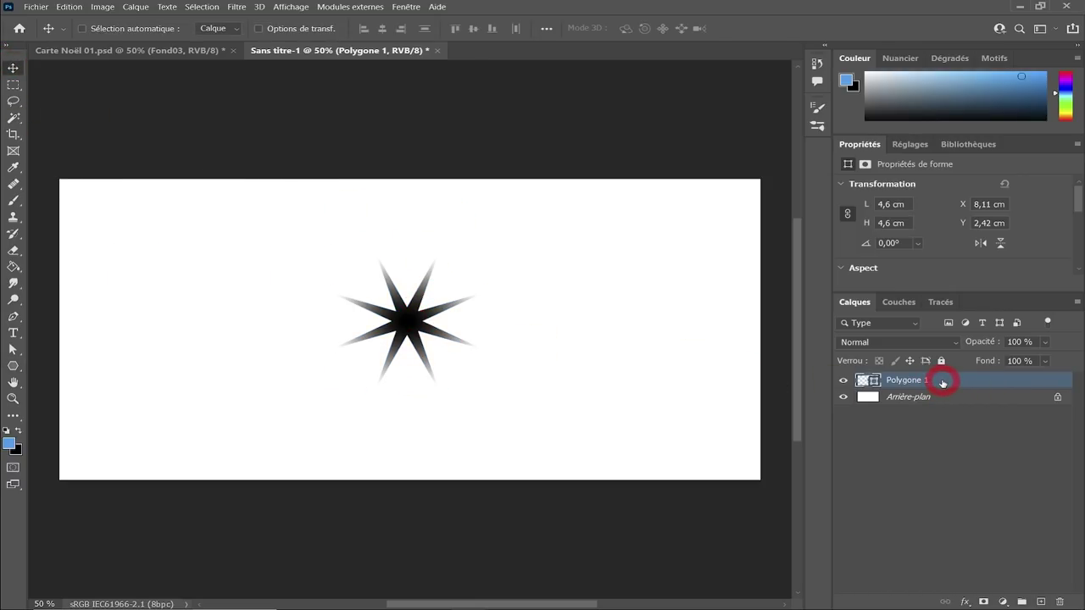
left_click(866, 167)
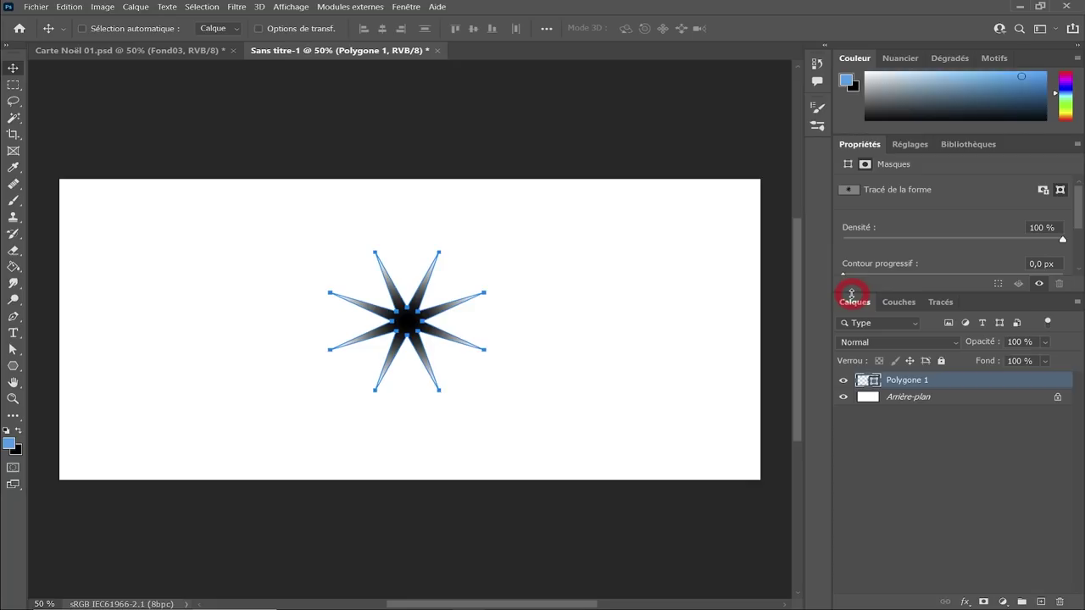
left_click_drag(852, 295, 848, 332)
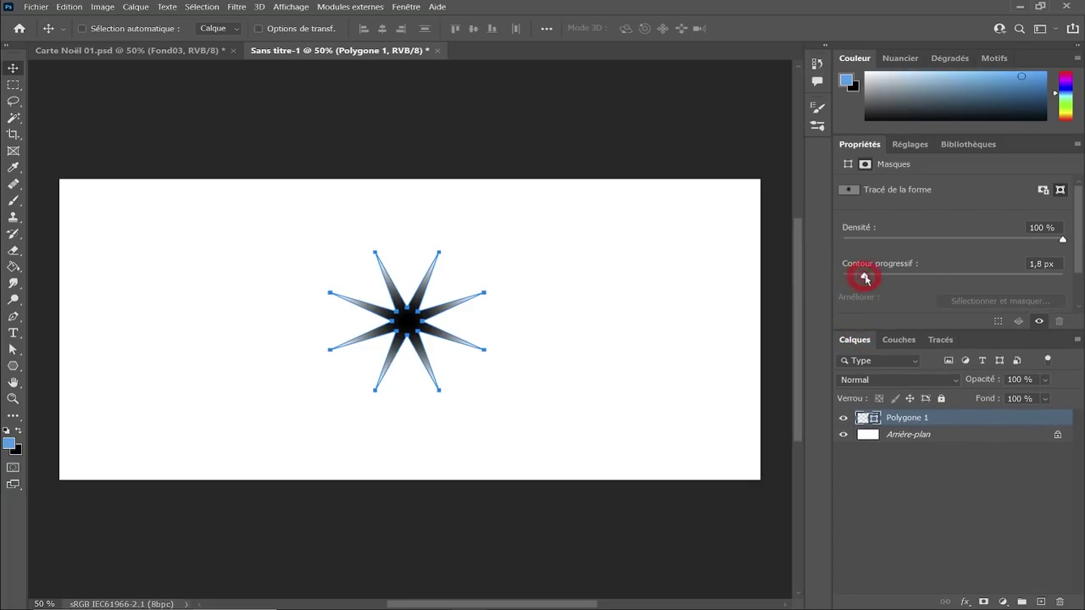
left_click_drag(865, 278, 932, 279)
left_click(157, 268)
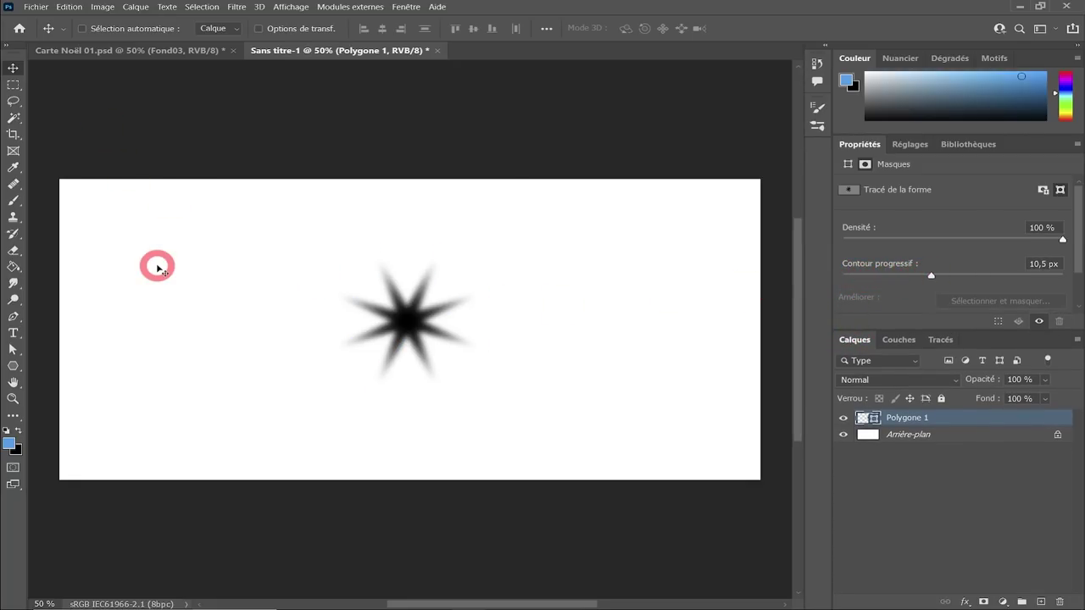
left_click_drag(411, 320, 240, 322)
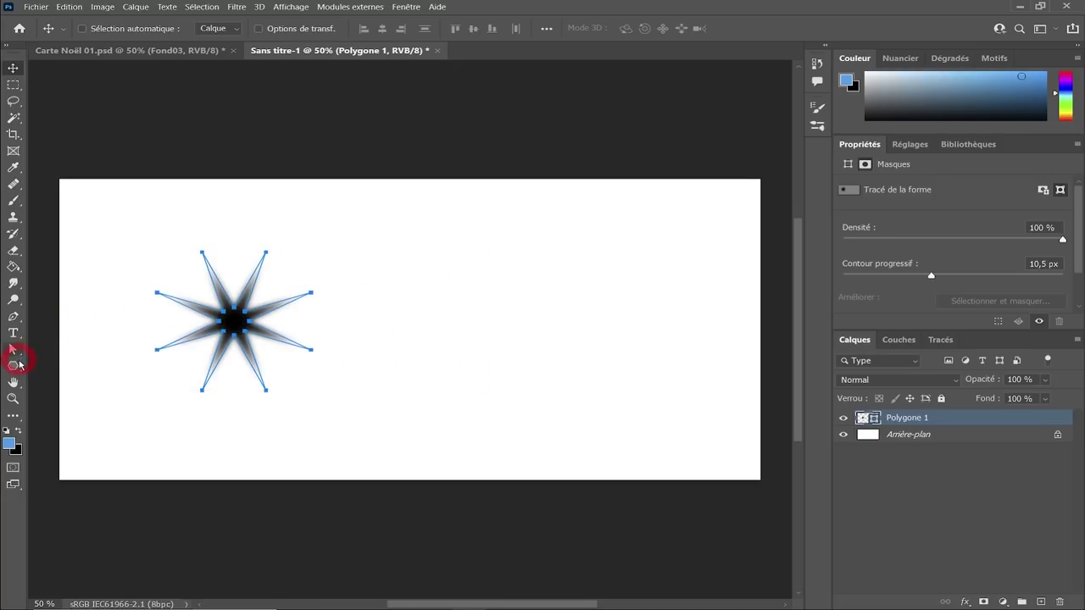
- Draw a four-pointed star to the right of the first star
left_click(14, 367)
left_click_drag(506, 317, 544, 353)
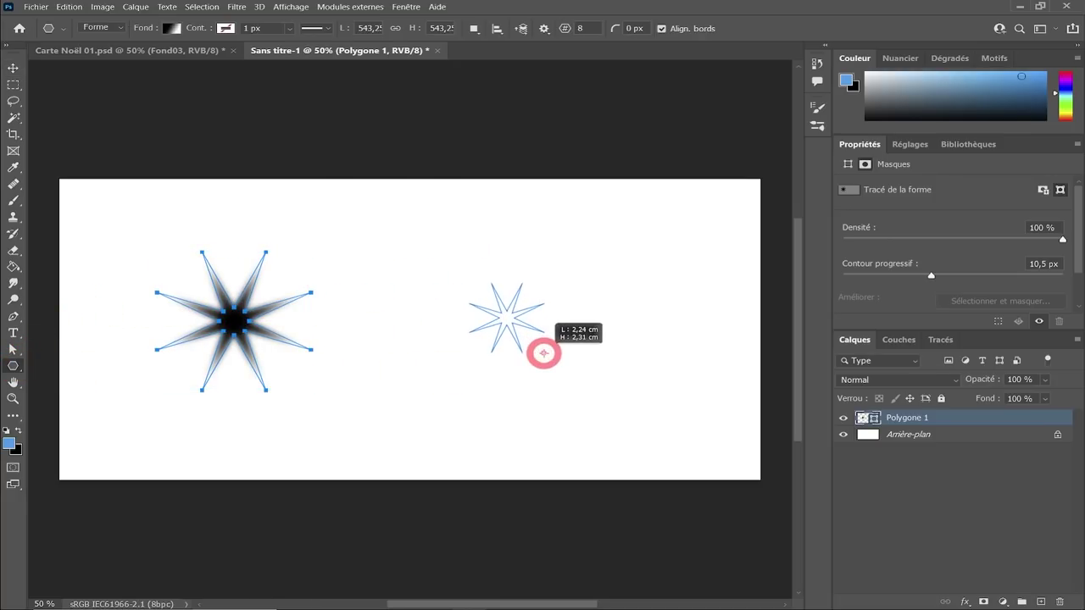
key("ctrl+z")
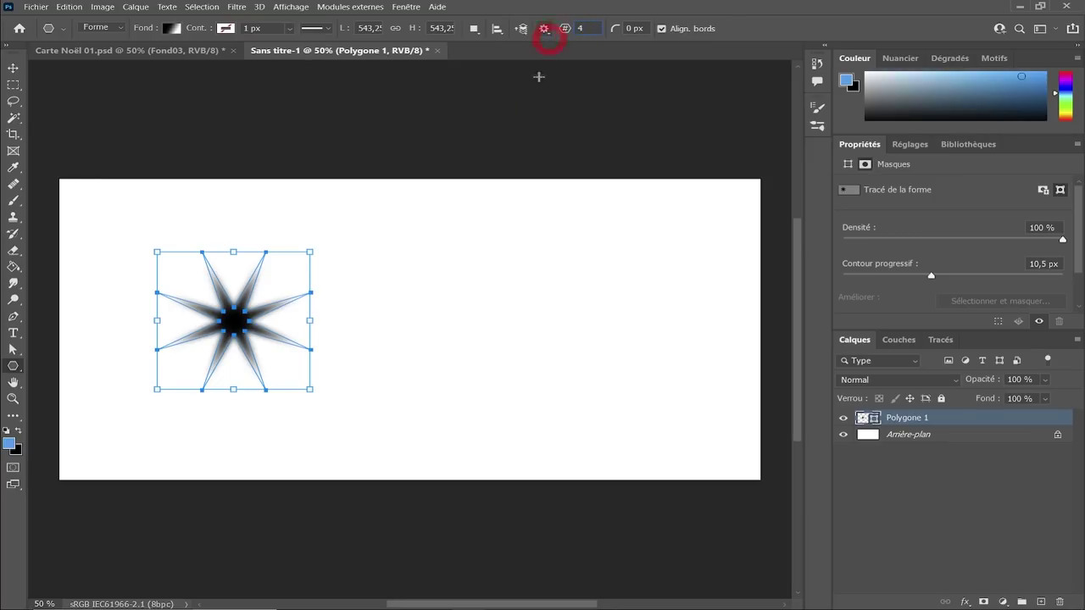
left_click_drag(512, 310, 591, 381)
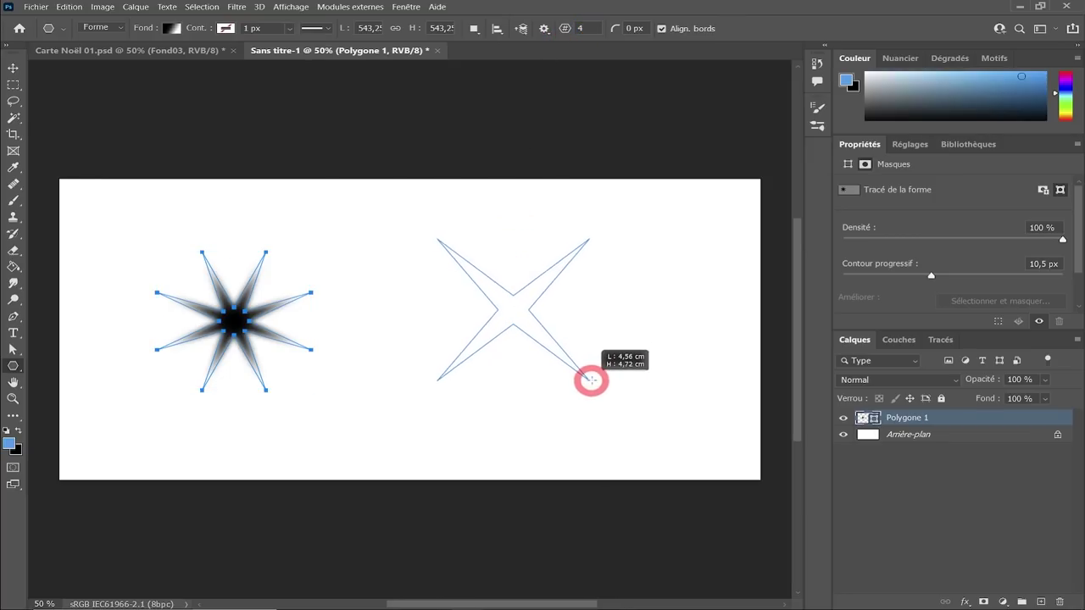
left_click_drag(591, 380, 638, 398)
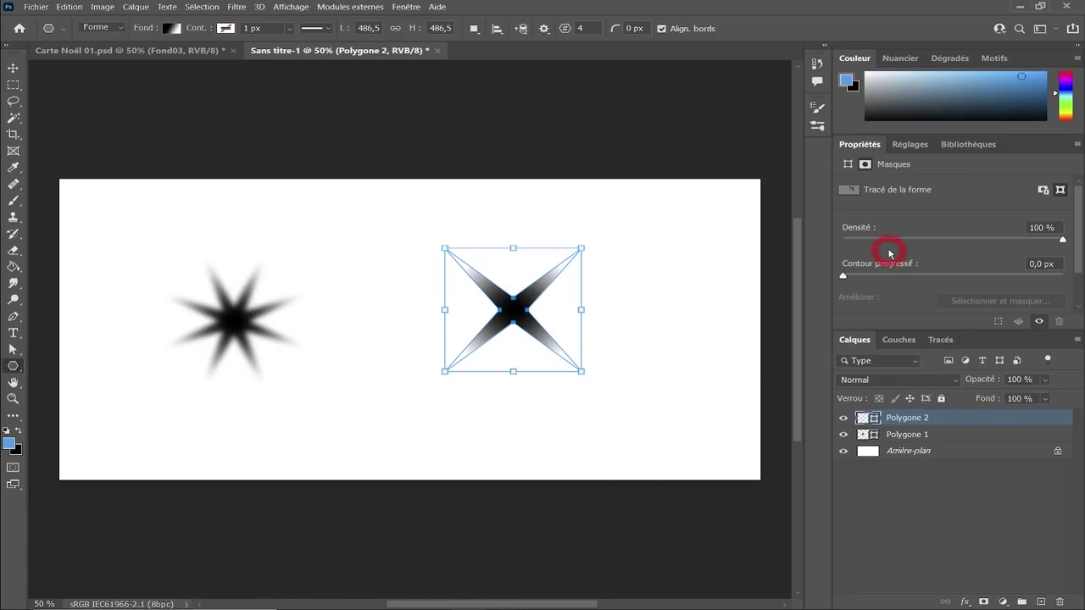
- Feather the four-point star's edges to 7.2 px in the Masques properties
left_click_drag(851, 278, 886, 283)
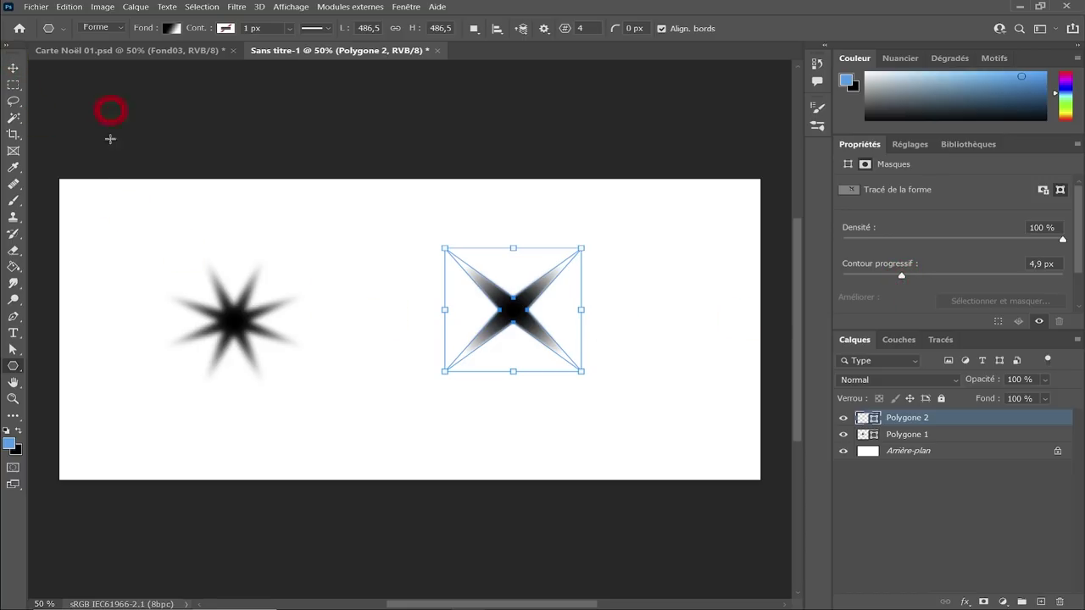
left_click(274, 222)
left_click(584, 305)
key("v")
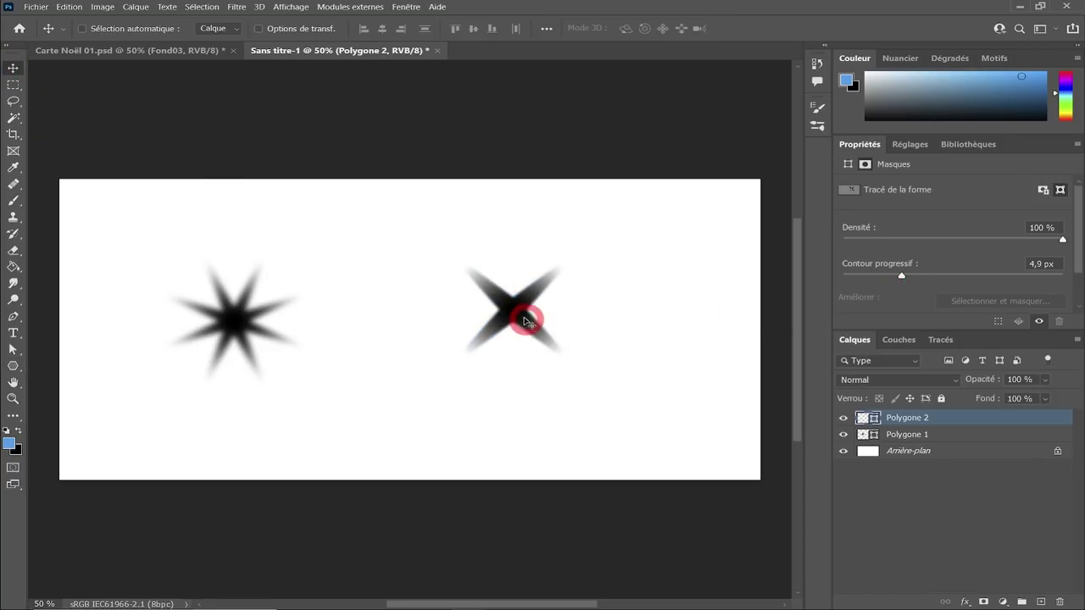
left_click(874, 418)
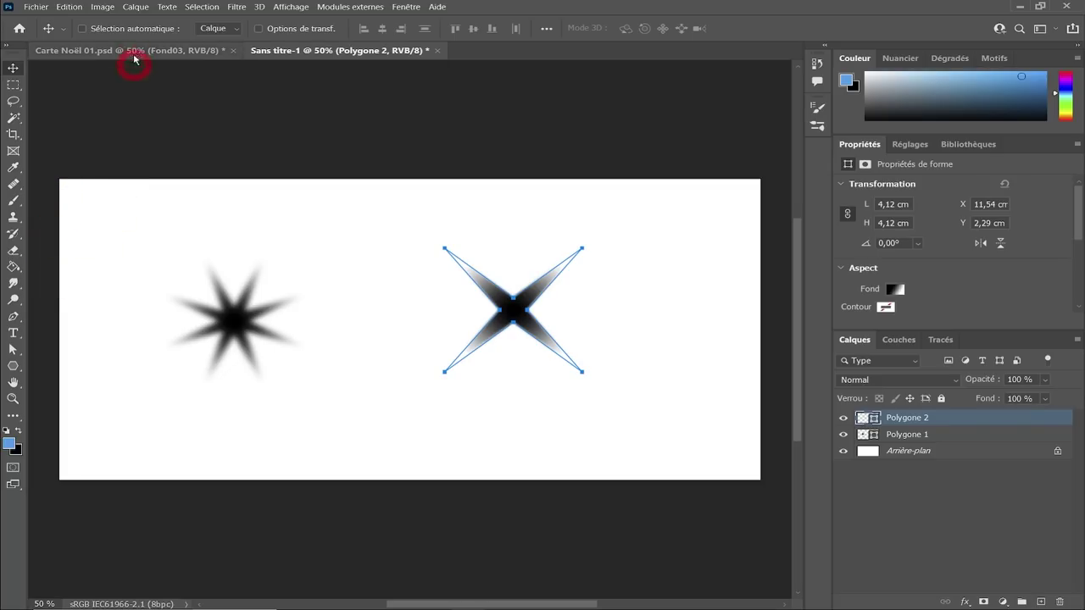
left_click(865, 164)
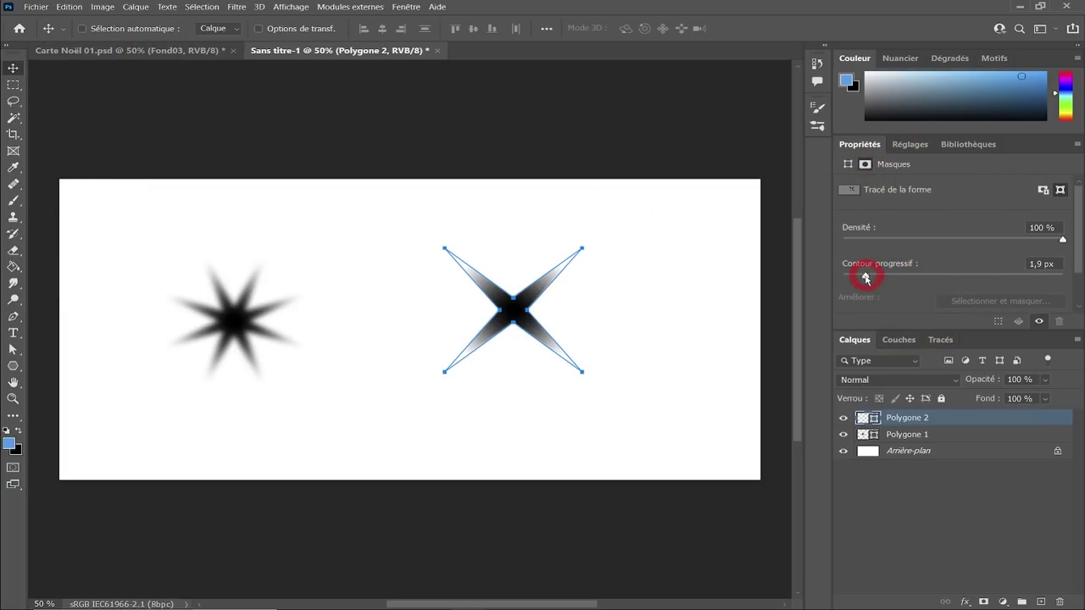
left_click(354, 245)
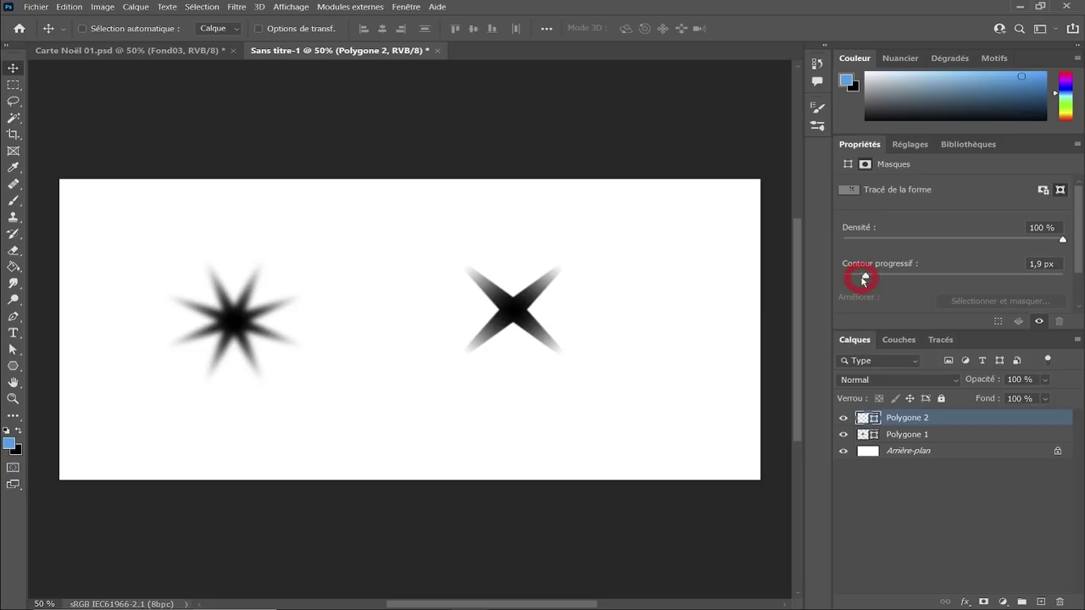
left_click_drag(865, 278, 915, 275)
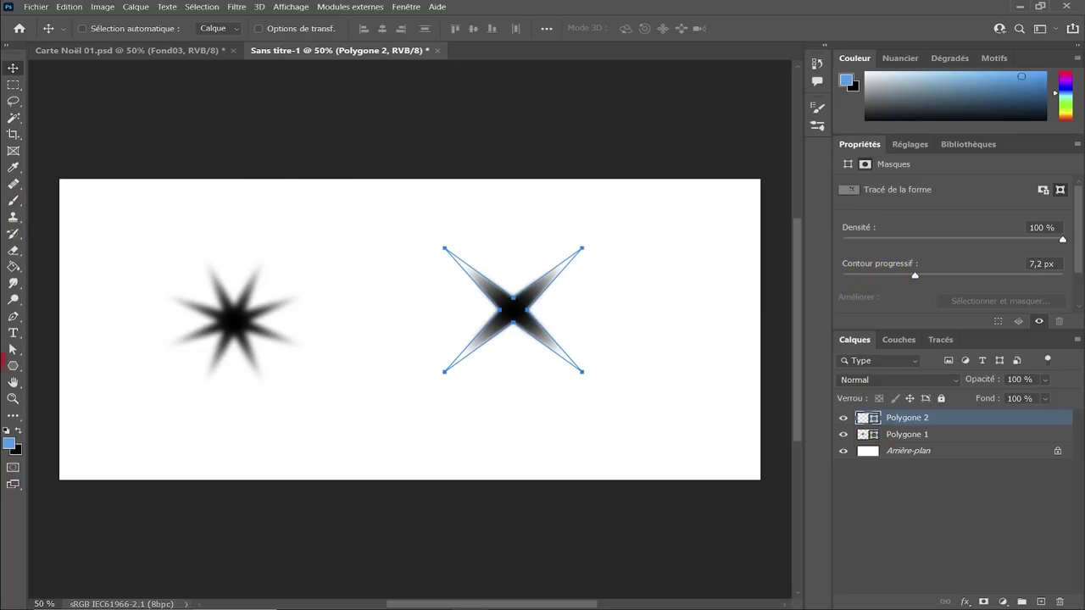
- Shift the star gradient's black stop toward the middle
left_click(13, 348)
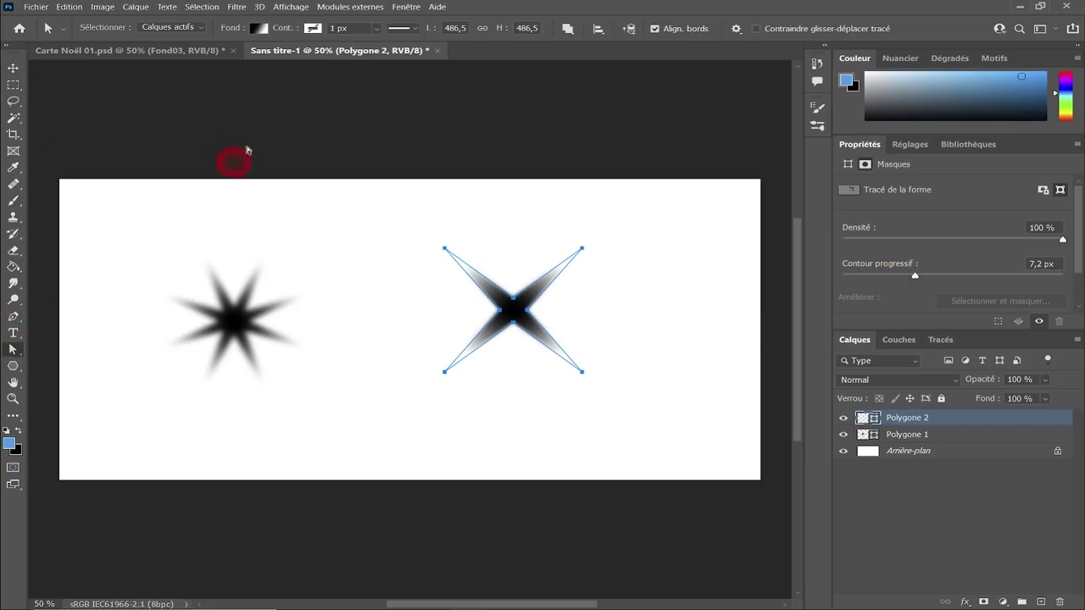
left_click(264, 45)
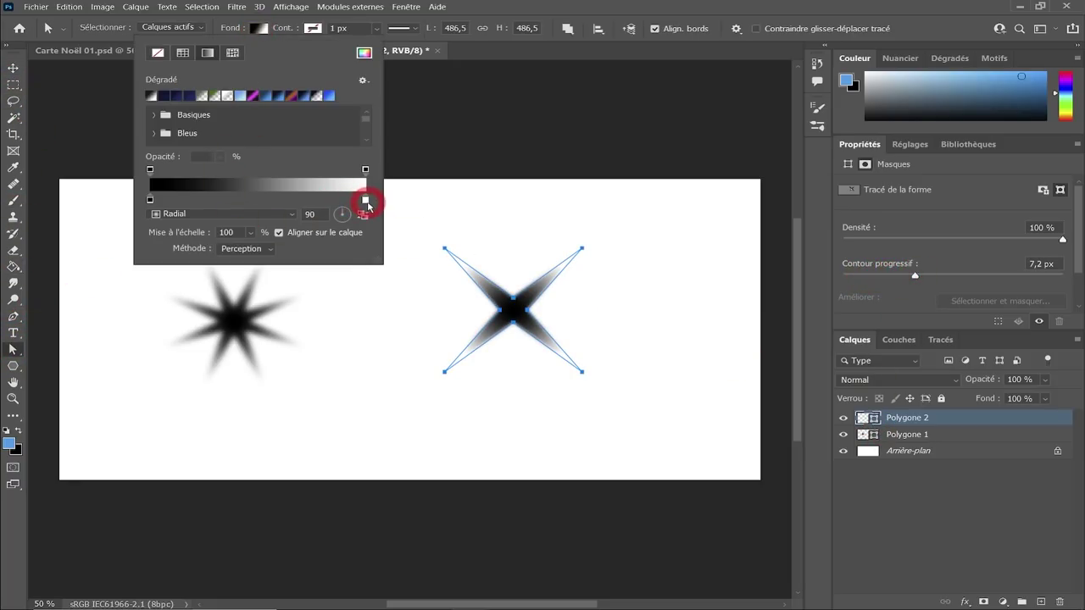
left_click(149, 200)
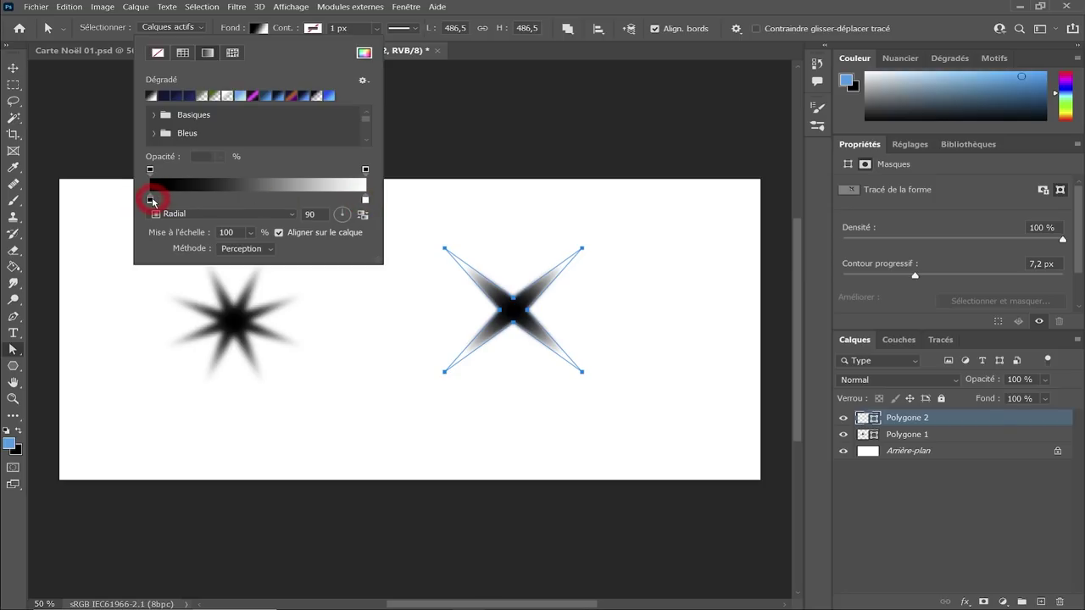
left_click_drag(151, 201, 273, 200)
left_click(438, 199)
- Reduce the four-point star's feather to 3.2 px
key("v")
left_click(506, 316)
left_click(613, 275)
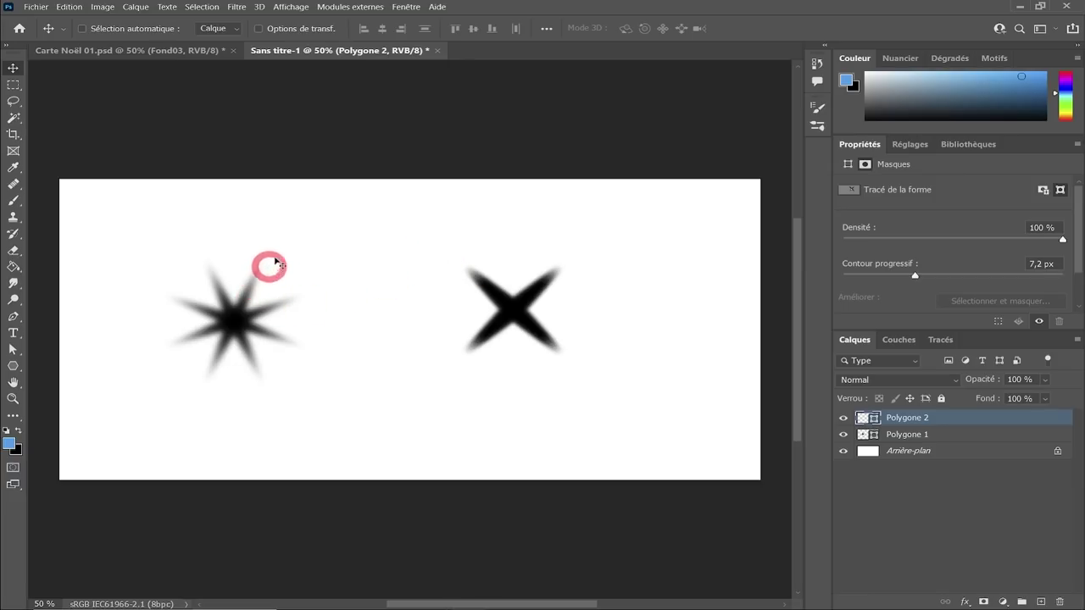
left_click(515, 337)
left_click_drag(915, 275, 890, 277)
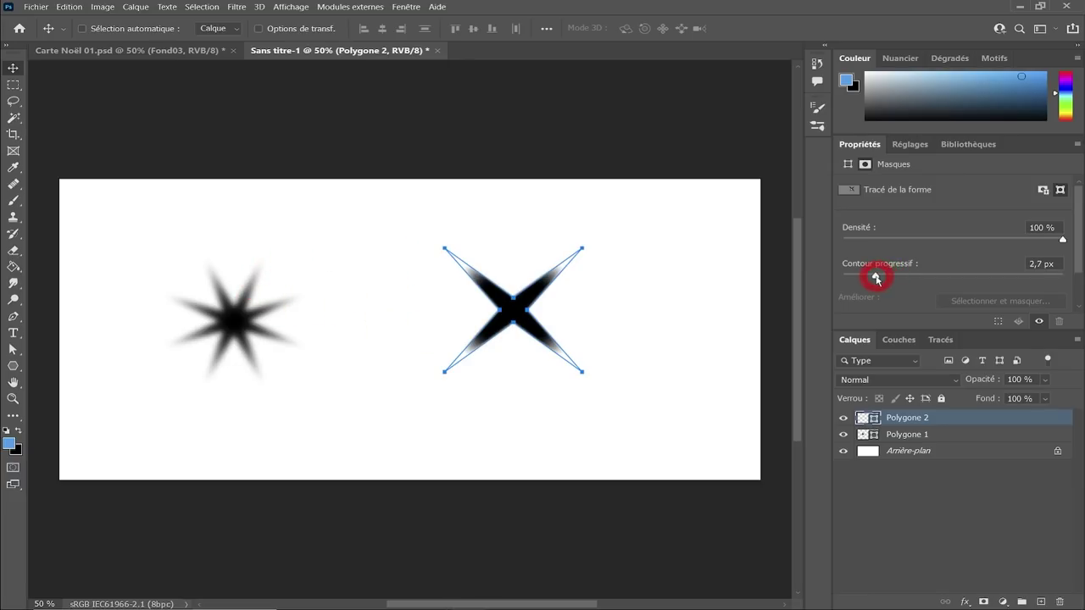
left_click_drag(876, 278, 880, 277)
left_click(611, 339)
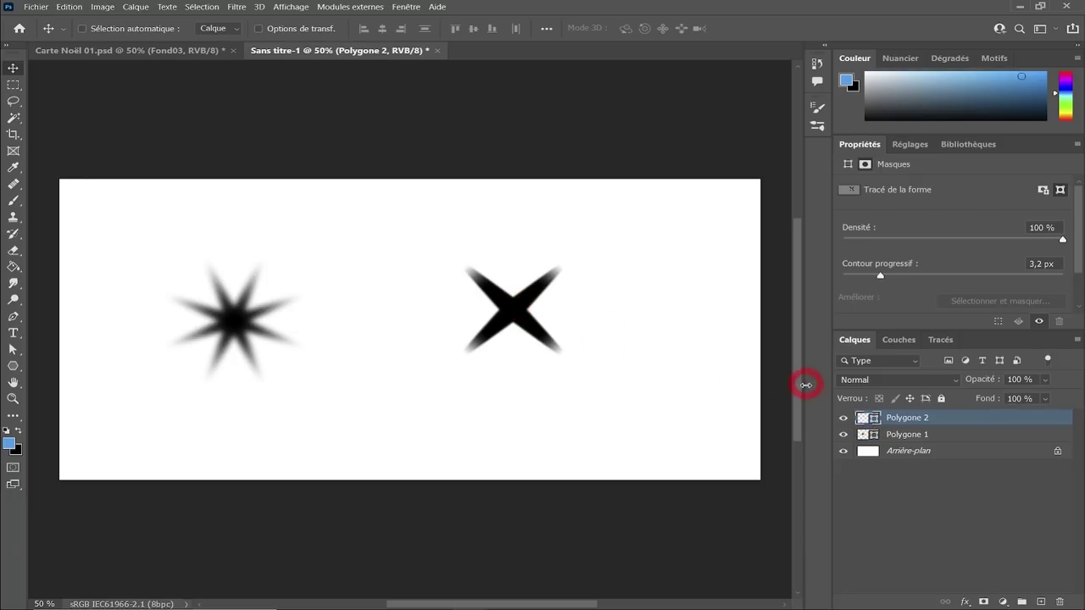
- Set the gradient's outer white stop to grey b0b0b0, nudged slightly inward
left_click(12, 349)
left_click(260, 29)
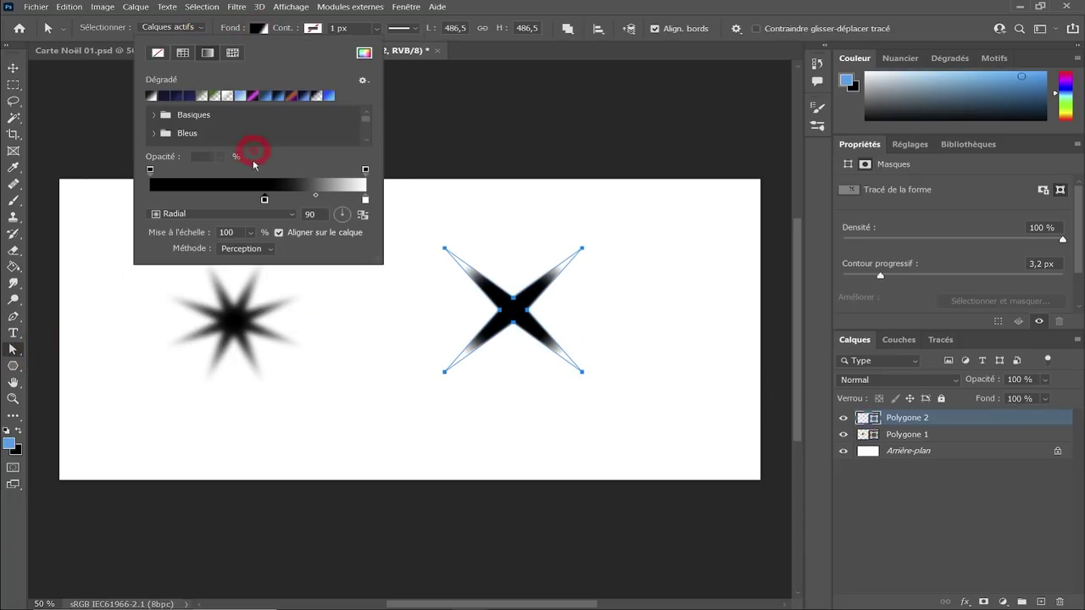
left_click(356, 196)
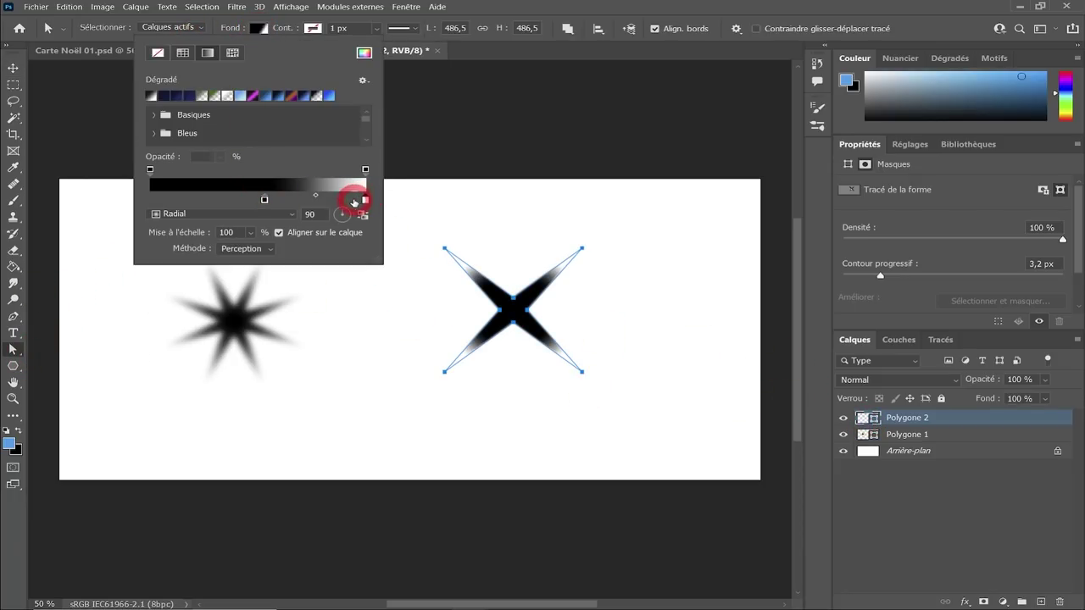
left_click_drag(347, 200, 346, 200)
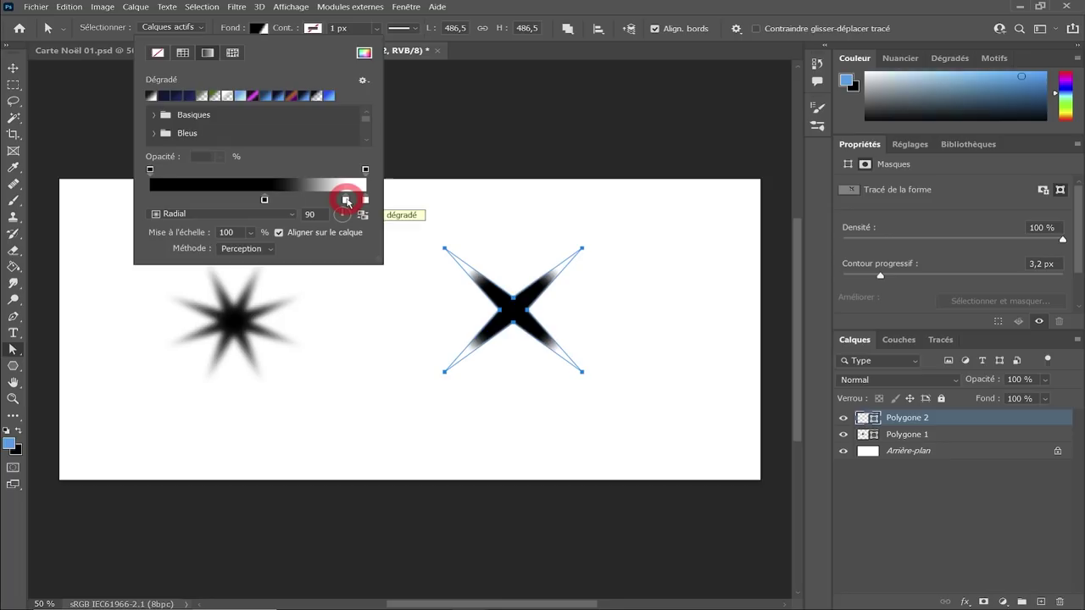
double_click(347, 200)
left_click(426, 161)
left_click(390, 181)
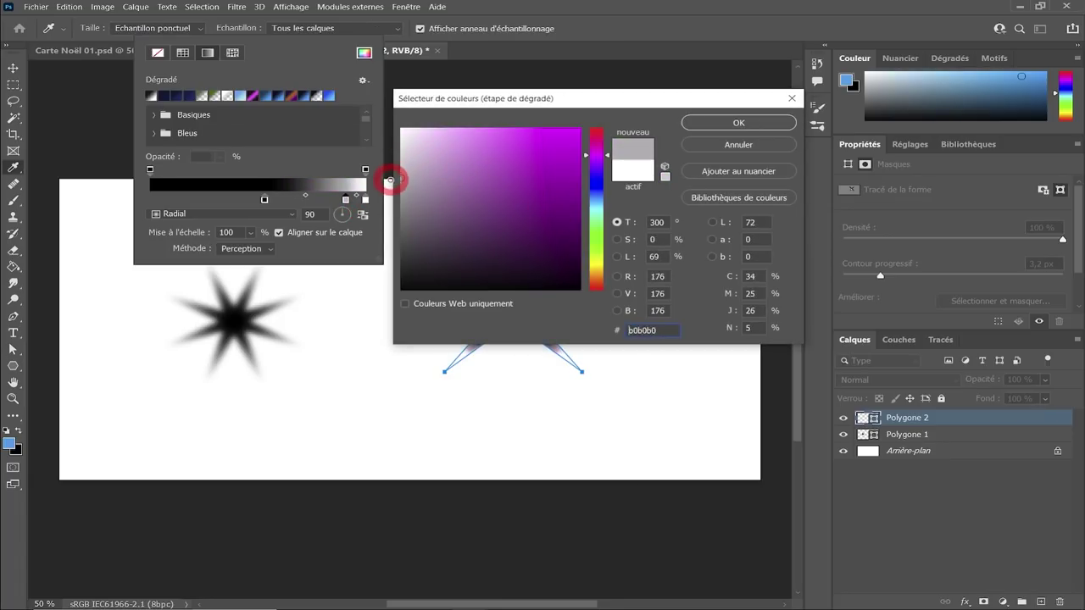
key("Return")
left_click(365, 200)
left_click_drag(366, 205, 360, 205)
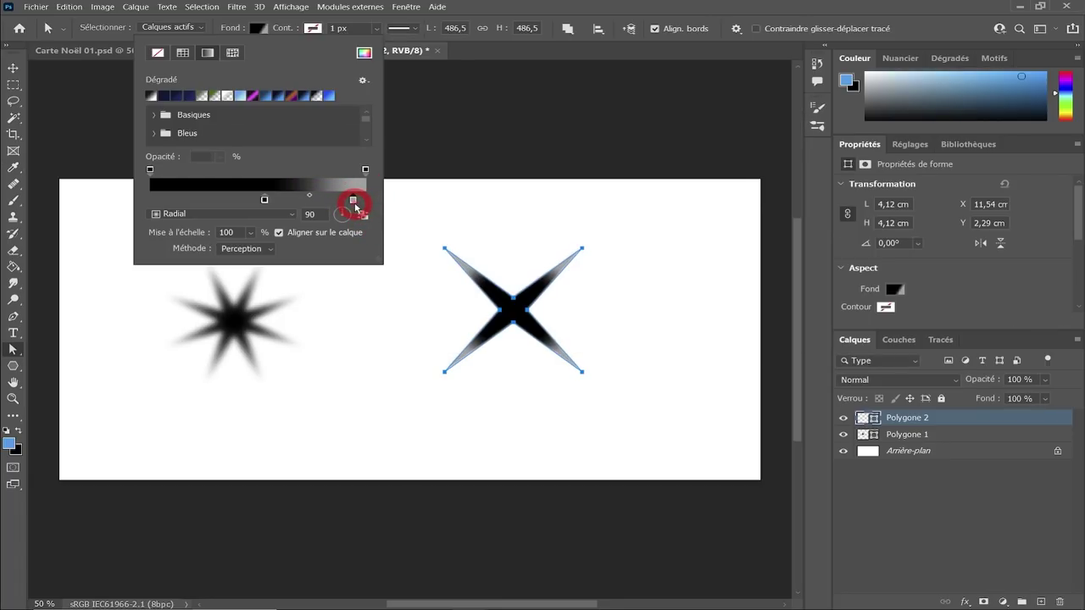
left_click(70, 100)
- Raise the four-point star's feather to 12.2 px
left_click(13, 67)
left_click(323, 216)
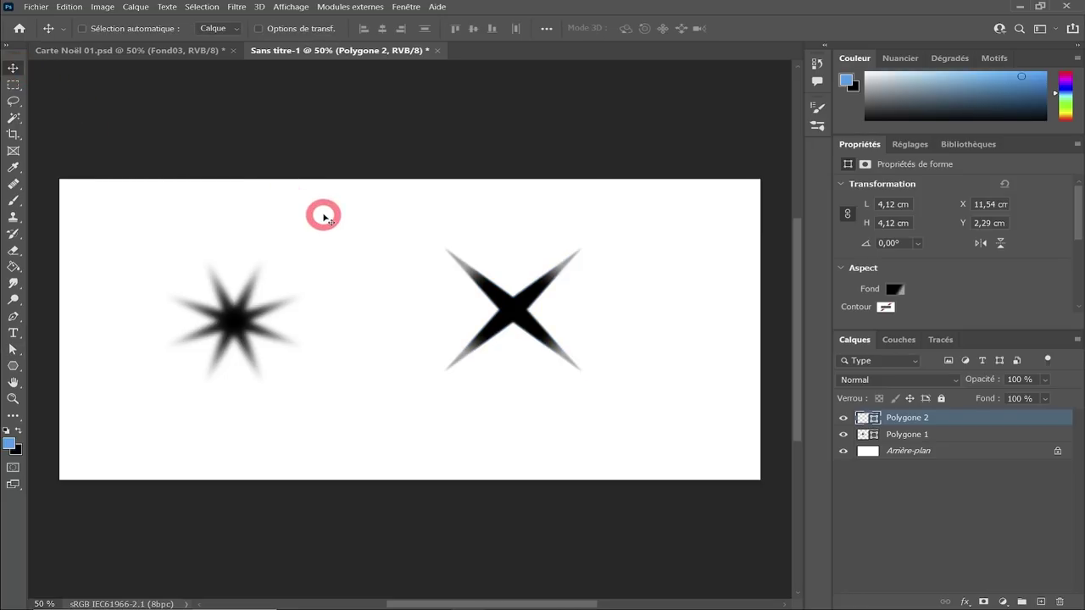
left_click(866, 165)
left_click_drag(928, 275, 933, 275)
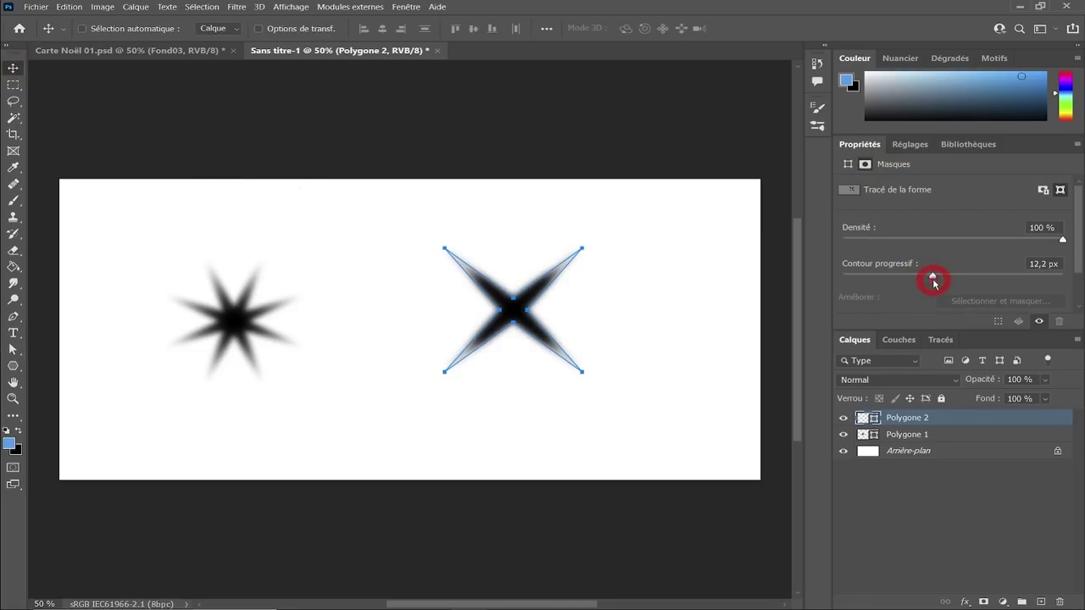
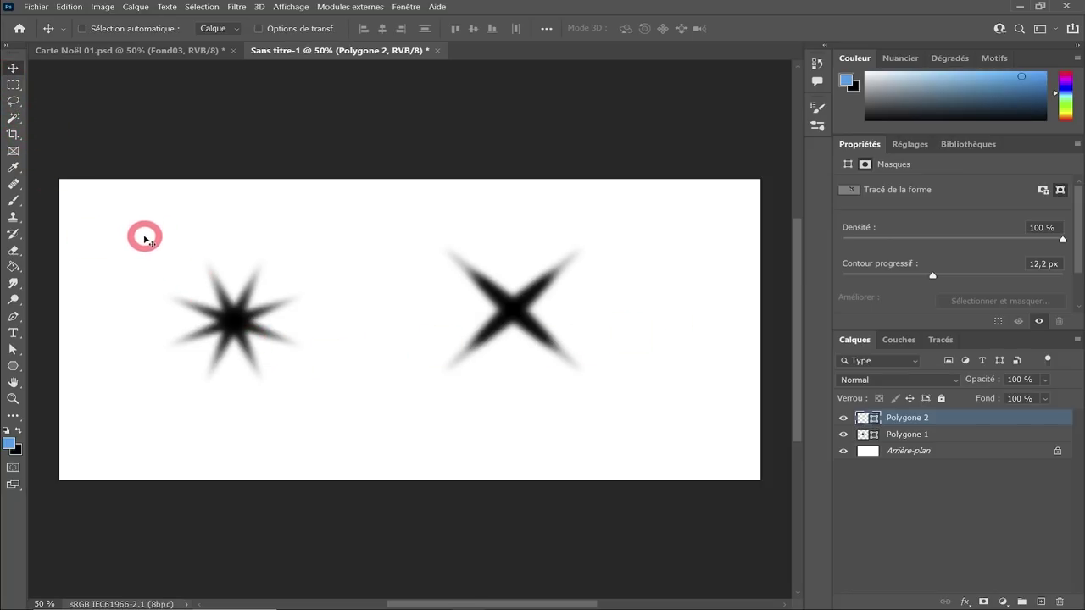
- Save the eight-point star as a brush preset named Etoile 8B
mouse_move(145, 235)
left_mouse_down()
mouse_move(298, 360)
mouse_move(221, 271)
left_mouse_up()
left_click(14, 85)
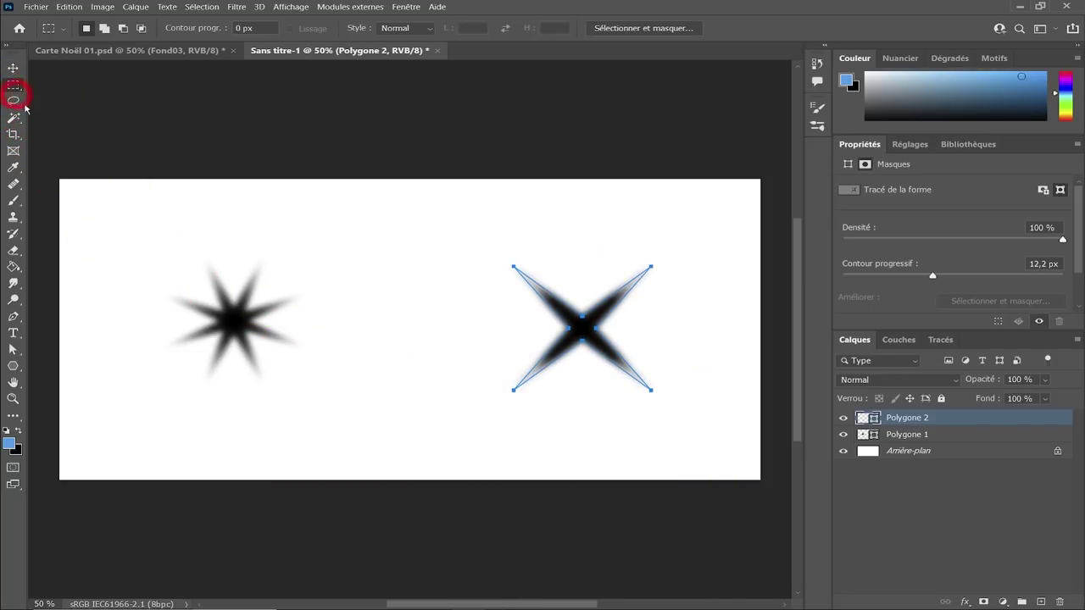
left_click_drag(144, 241, 332, 401)
left_click(70, 7)
mouse_move(111, 281)
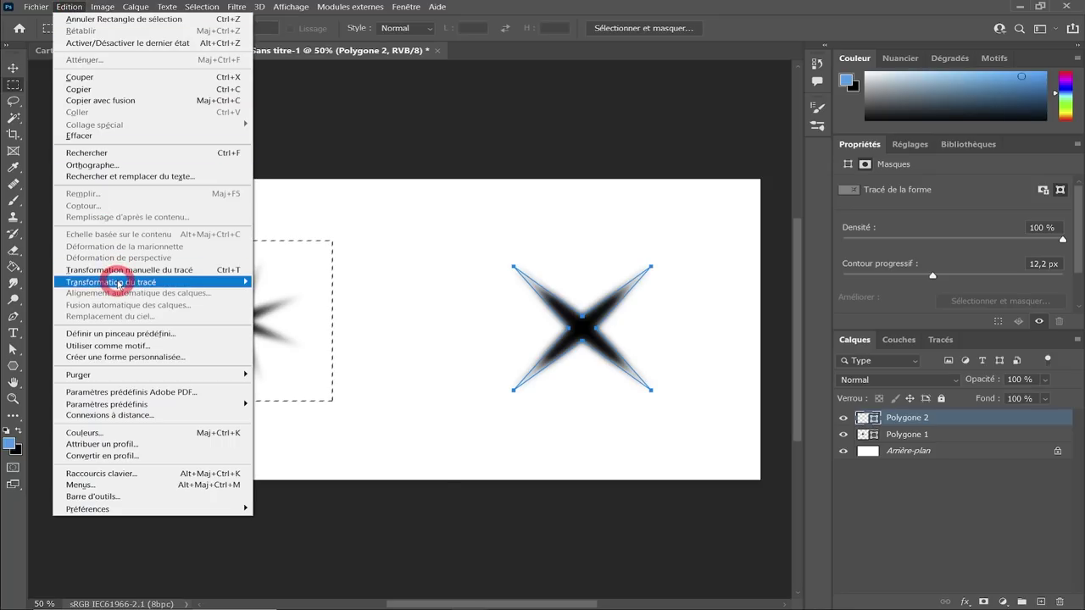
left_click(195, 336)
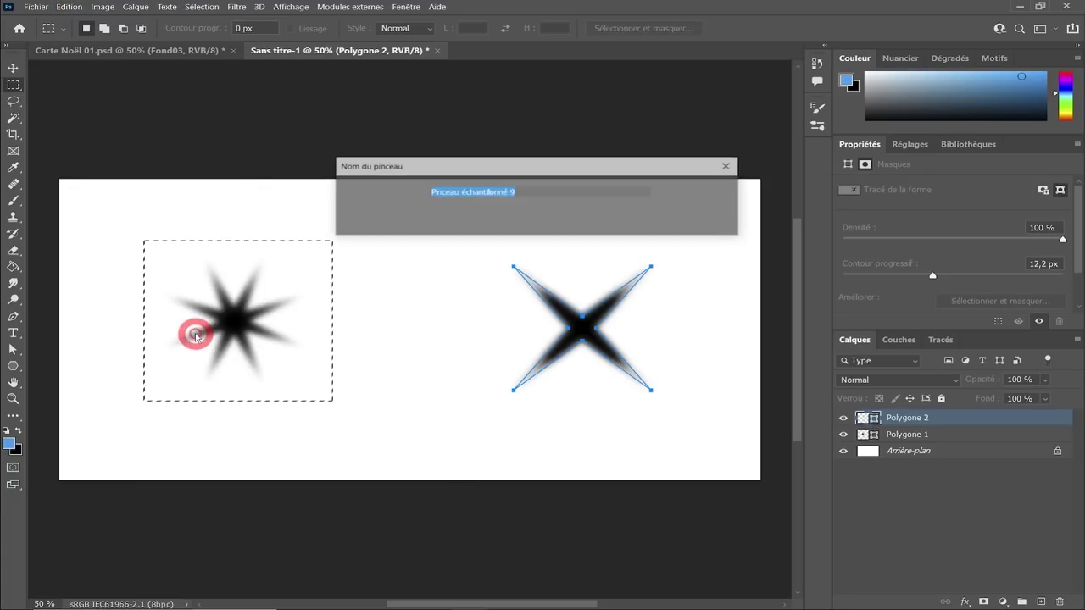
type("Etoi")
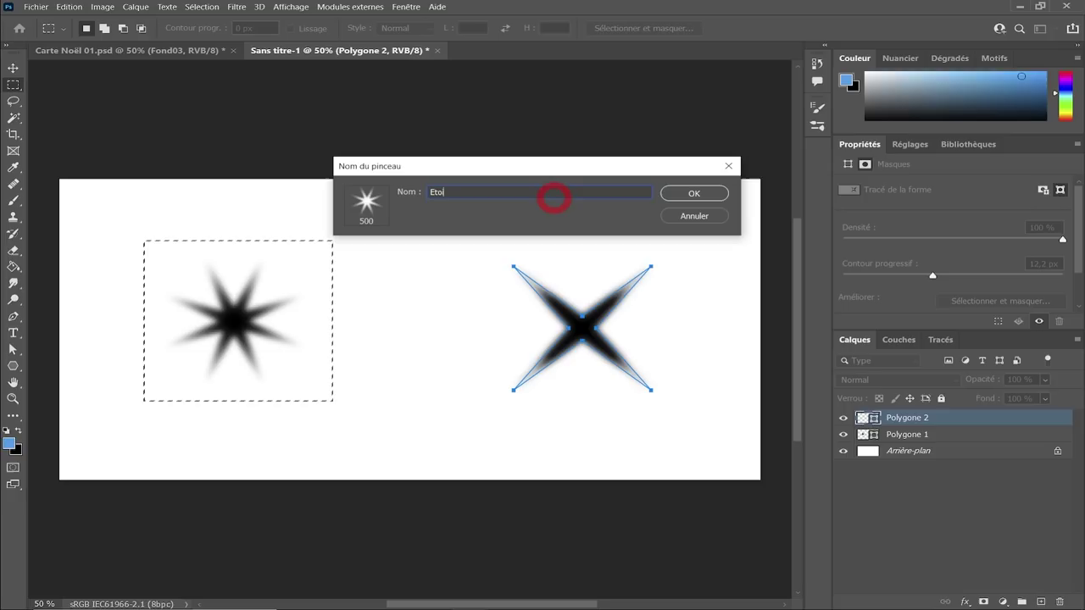
type(" 50")
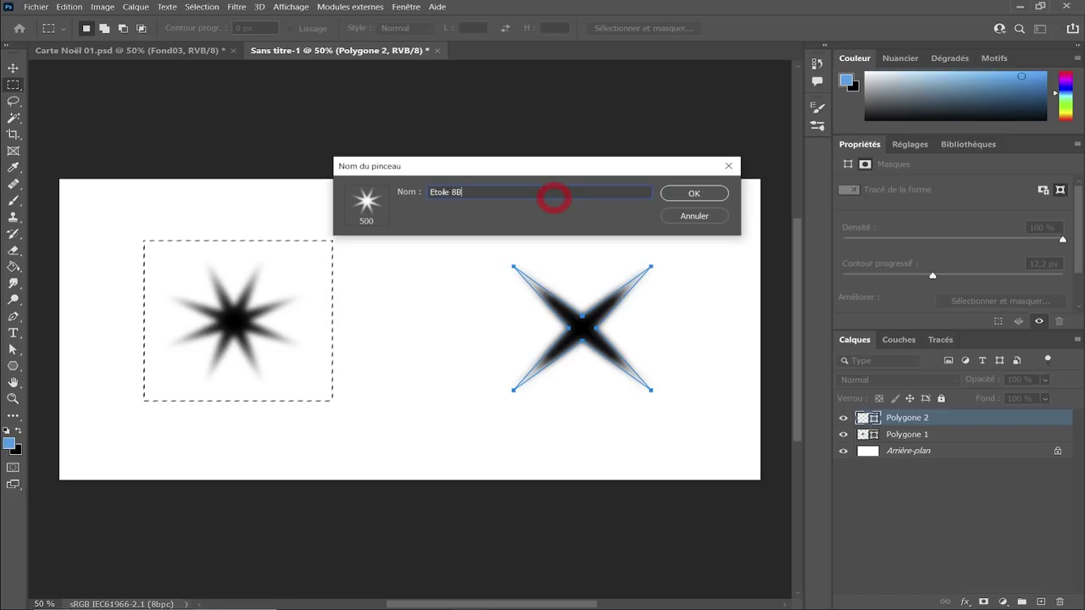
key("Return")
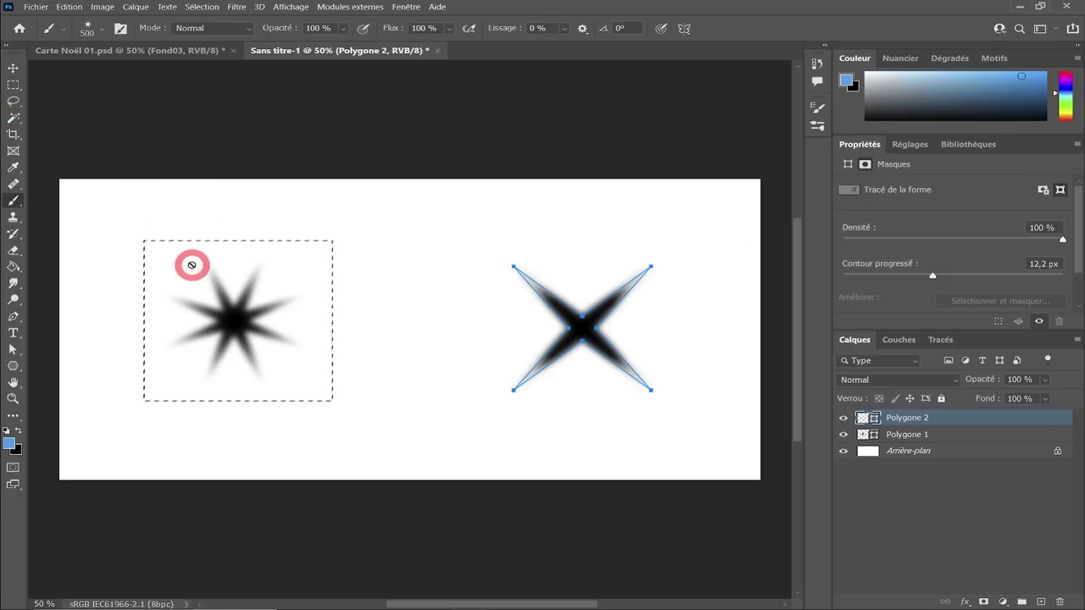
- Save the X-shaped star as brush preset Etoile 4B and return to Carte Noël 01
key("m")
mouse_move(237, 284)
left_mouse_down()
mouse_move(591, 290)
mouse_move(590, 300)
left_mouse_up()
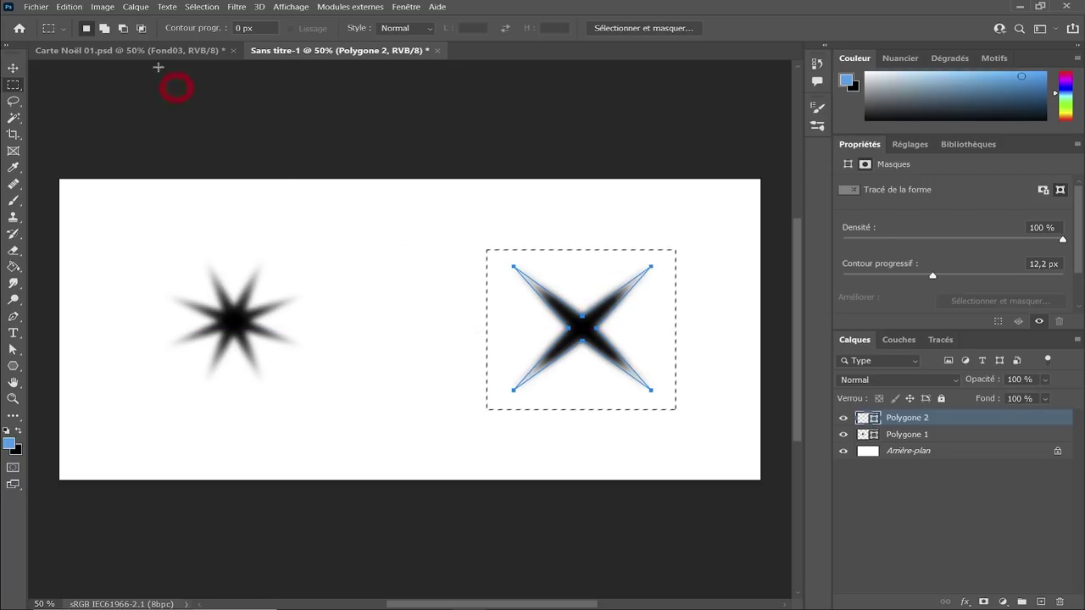
left_click(85, 7)
left_click(100, 347)
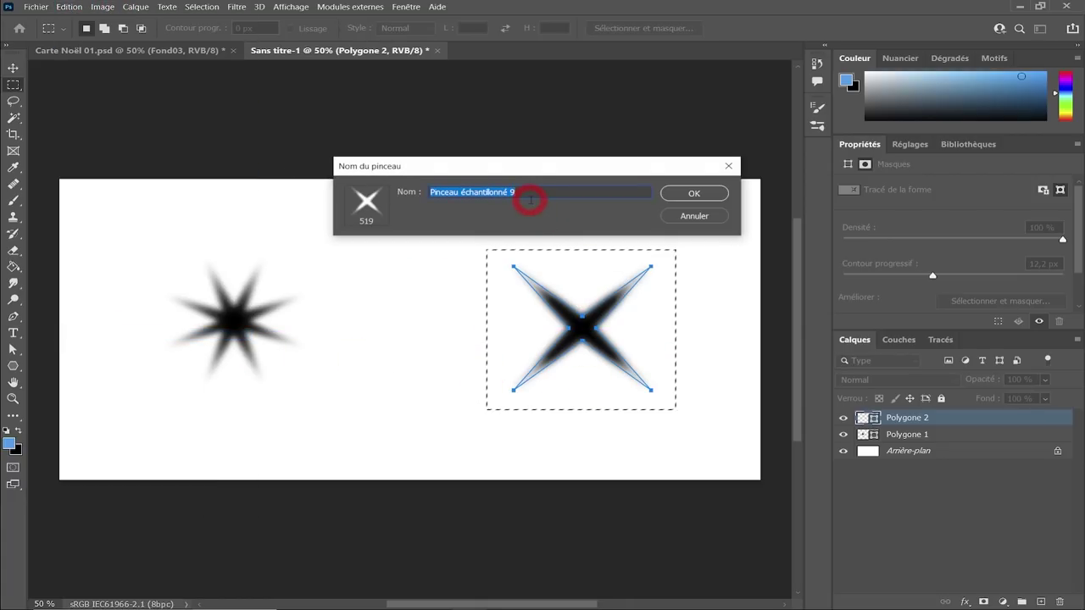
type("Etoile4B")
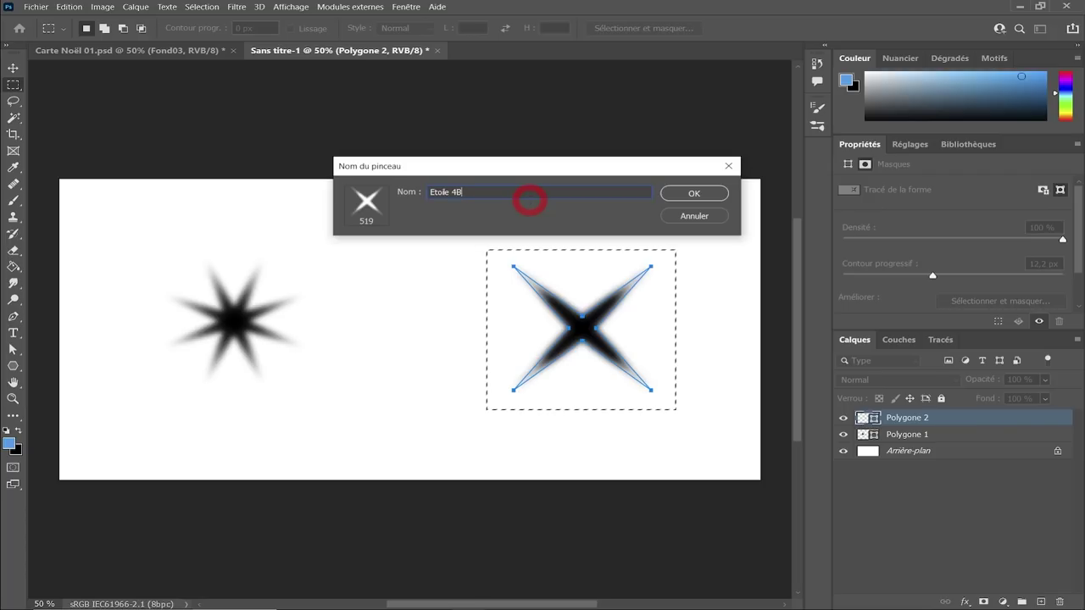
key("Return")
key("b")
left_click(173, 50)
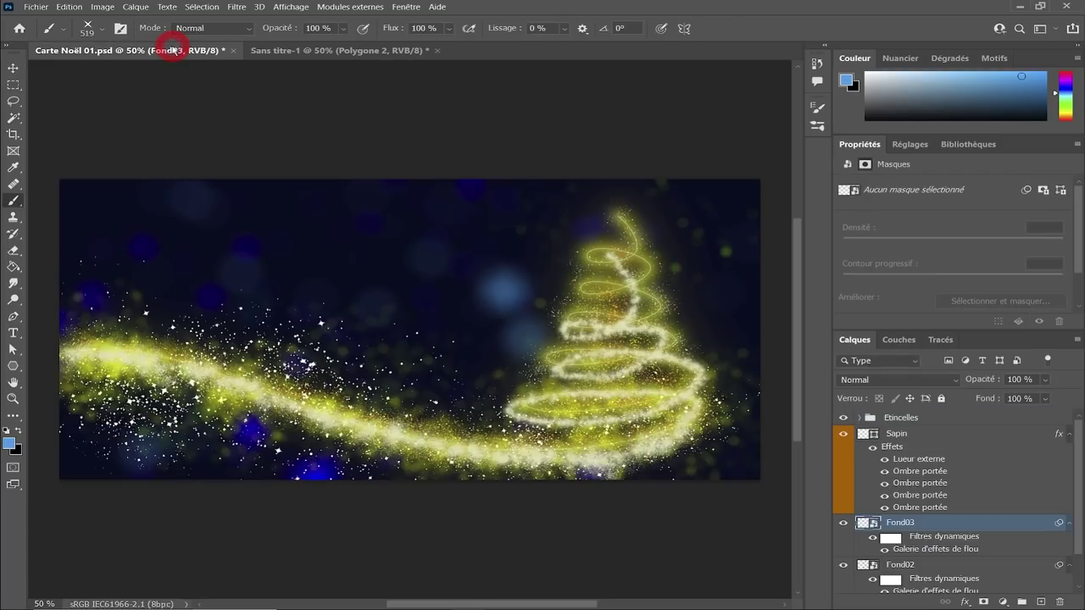
- Add a new layer named Etoiles above the Etincelles group
left_click(944, 419)
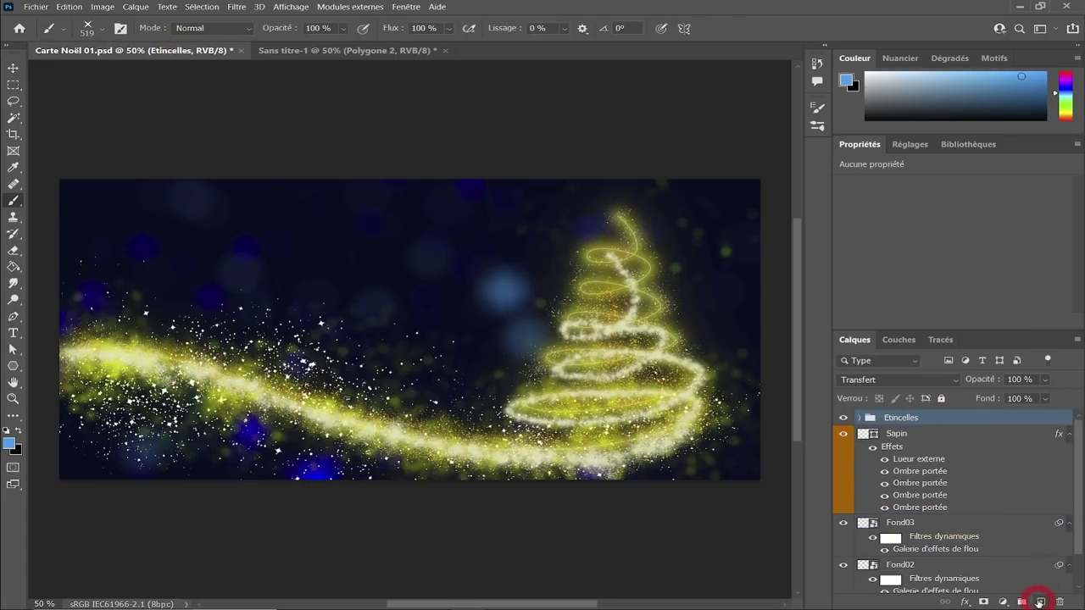
left_click(1041, 602)
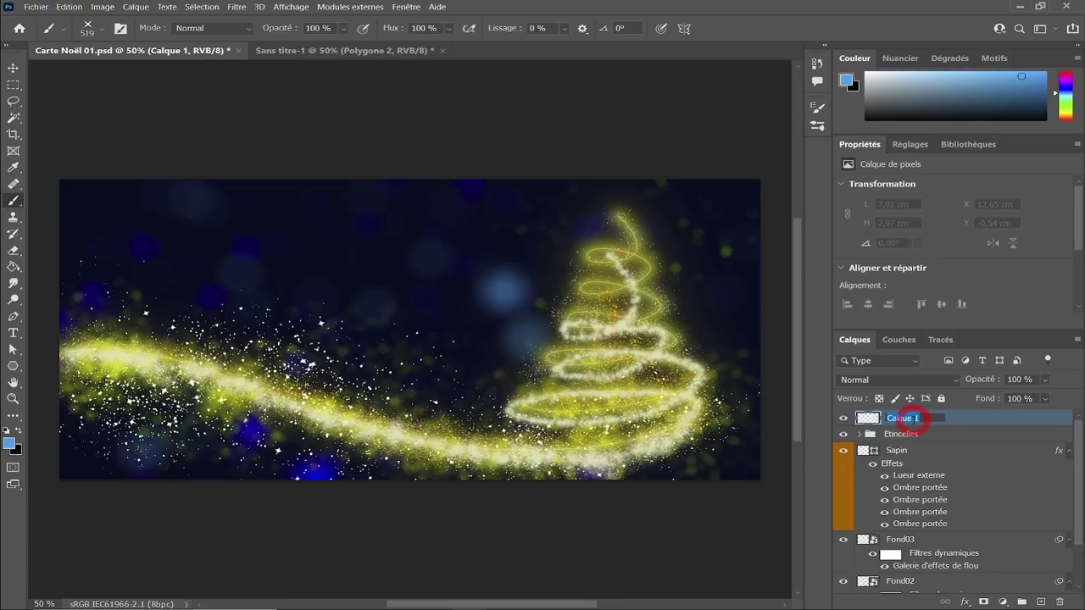
type("Etoiles")
key("Return")
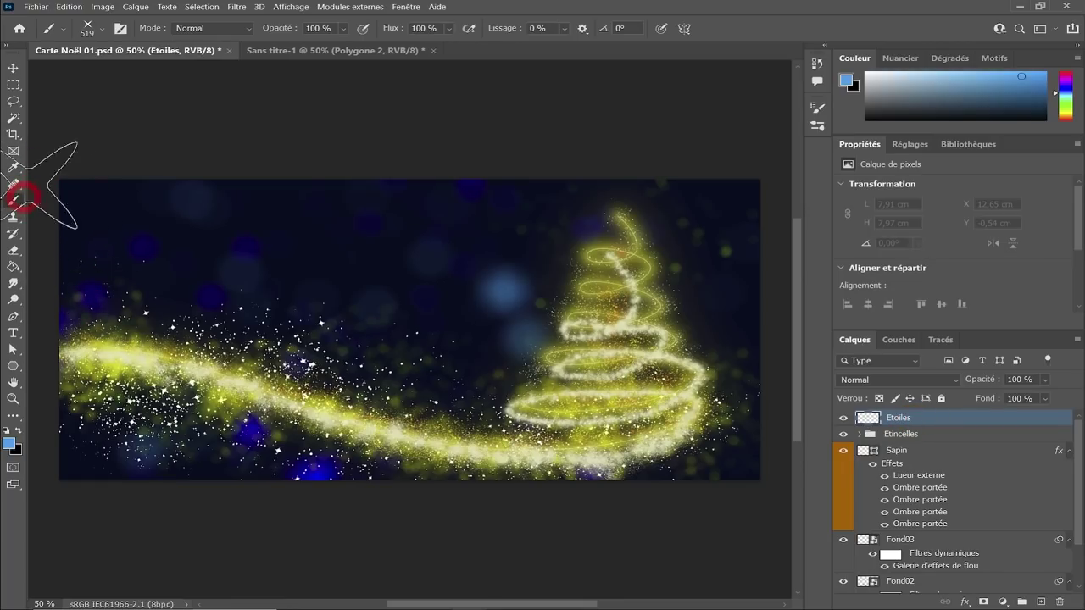
left_click(607, 216)
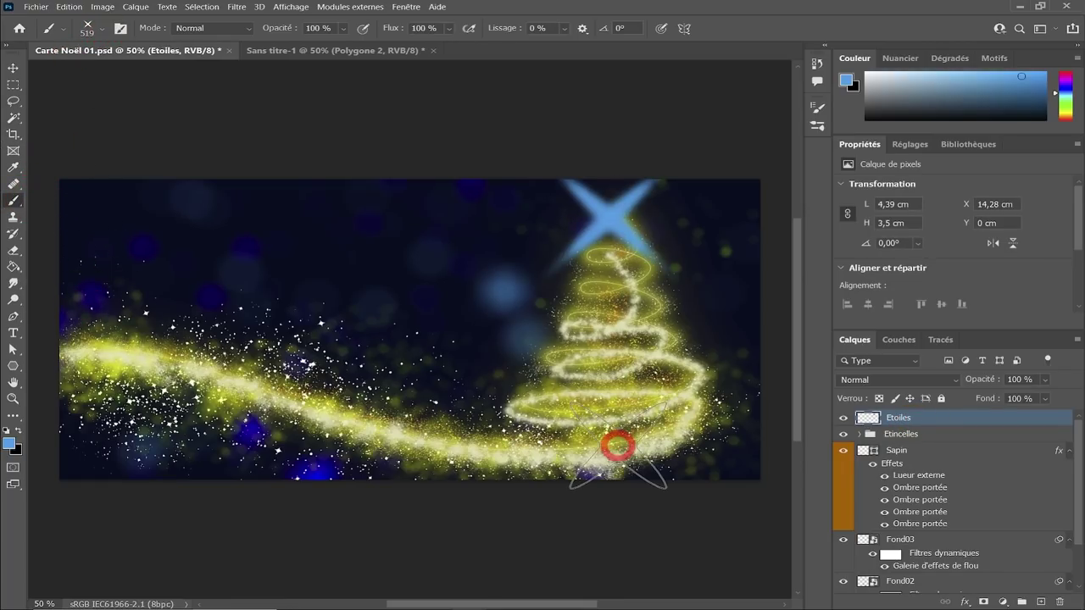
key("ctrl+z")
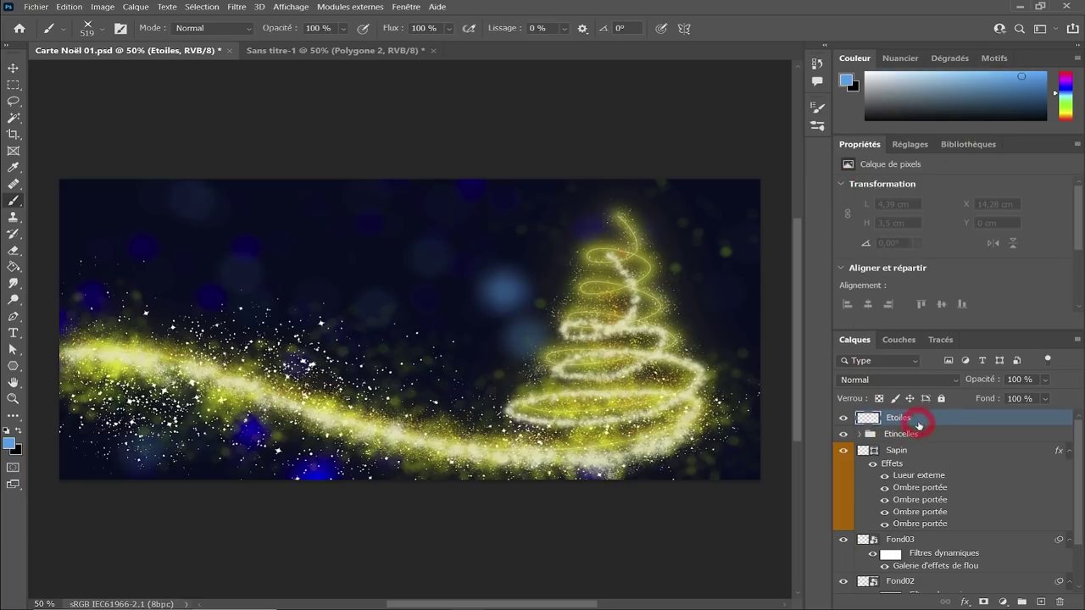
- Set Etoiles to Superposition and stamp a pale yellow star, nudged onto the treetop
left_click(869, 380)
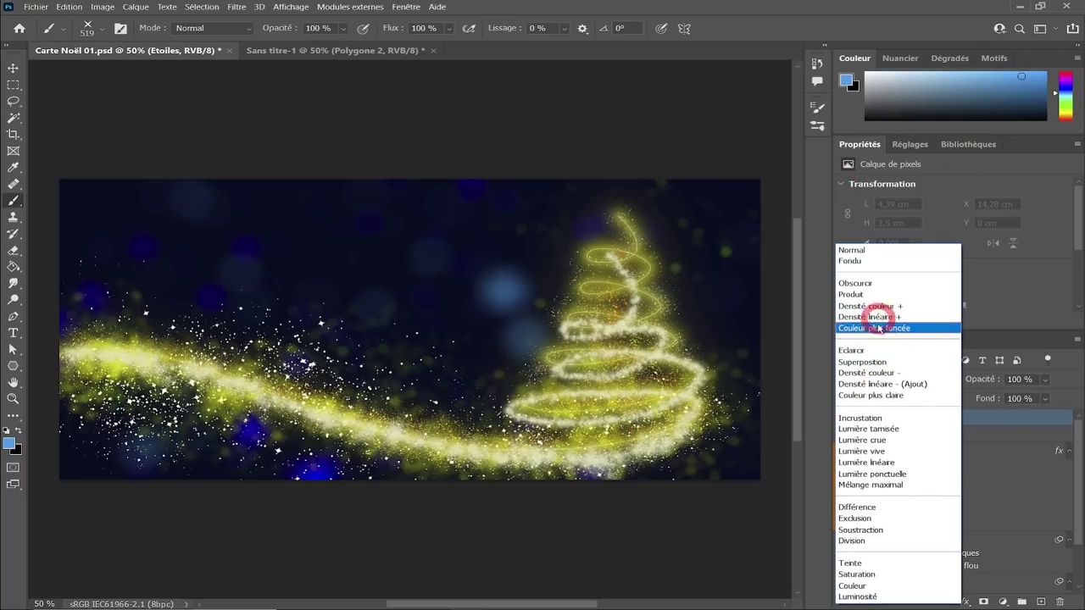
left_click(872, 362)
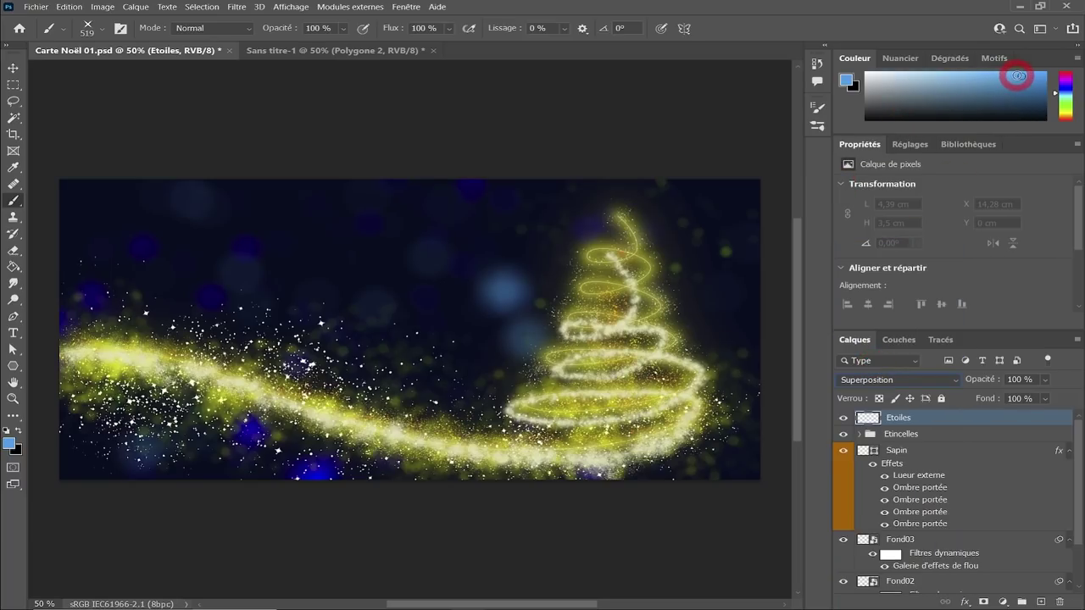
left_click(1061, 113)
left_click(1040, 78)
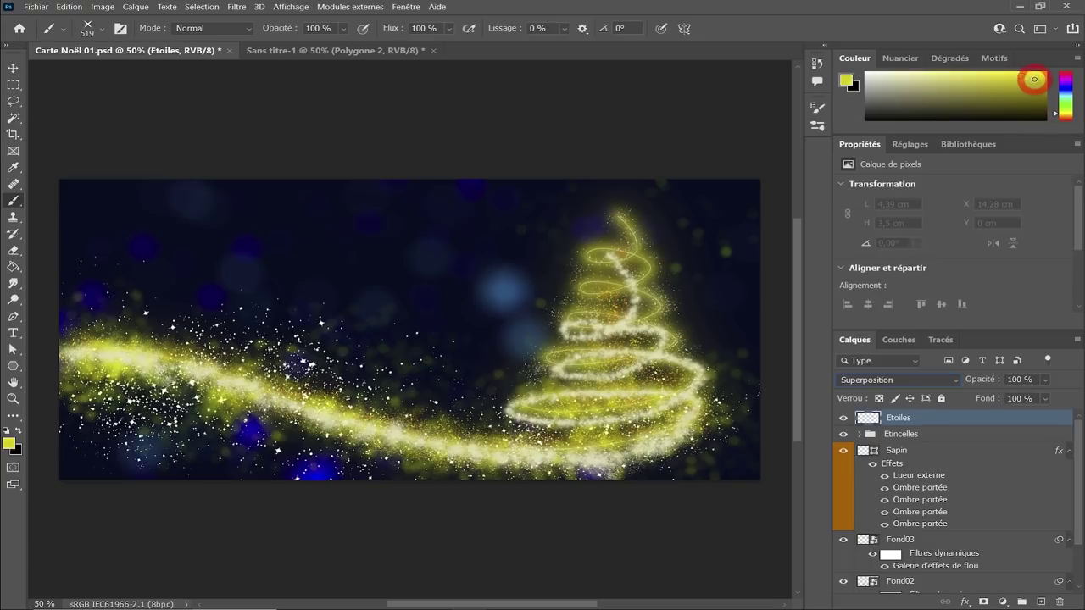
left_click(618, 222)
key("ctrl+z")
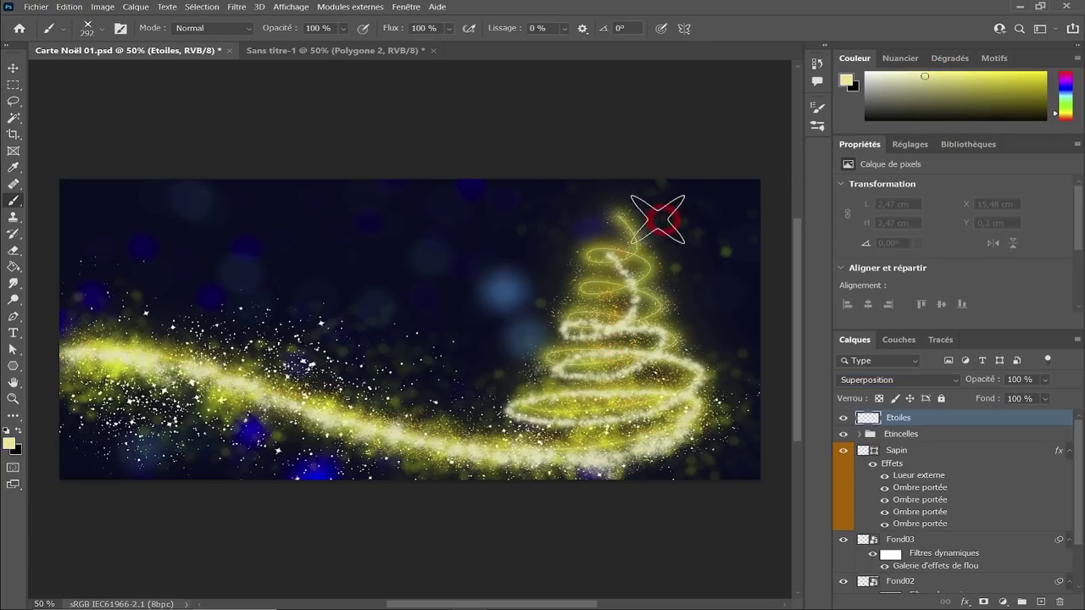
left_click(618, 217)
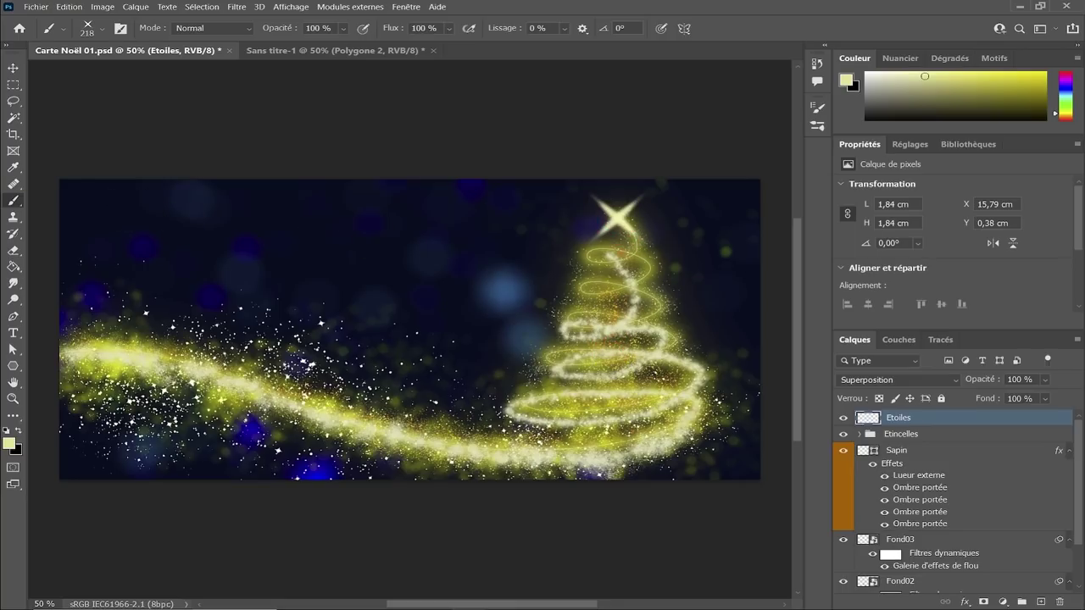
left_click(12, 68)
left_click_drag(617, 214, 614, 237)
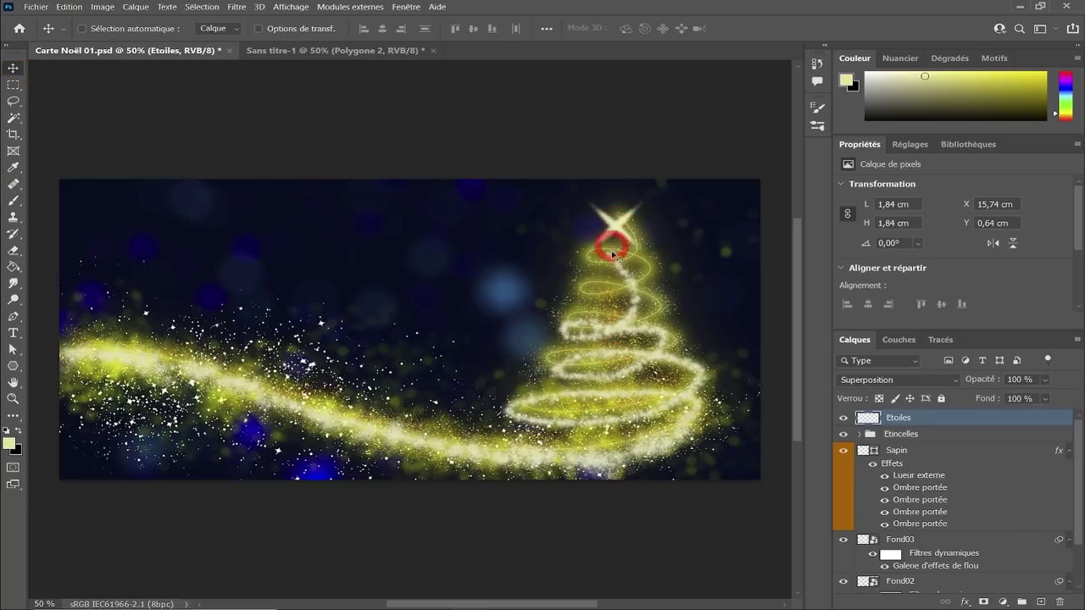
- Stamp an Etoile 8B eight-point star on the treetop and add an empty layer above
key("b")
left_click(94, 30)
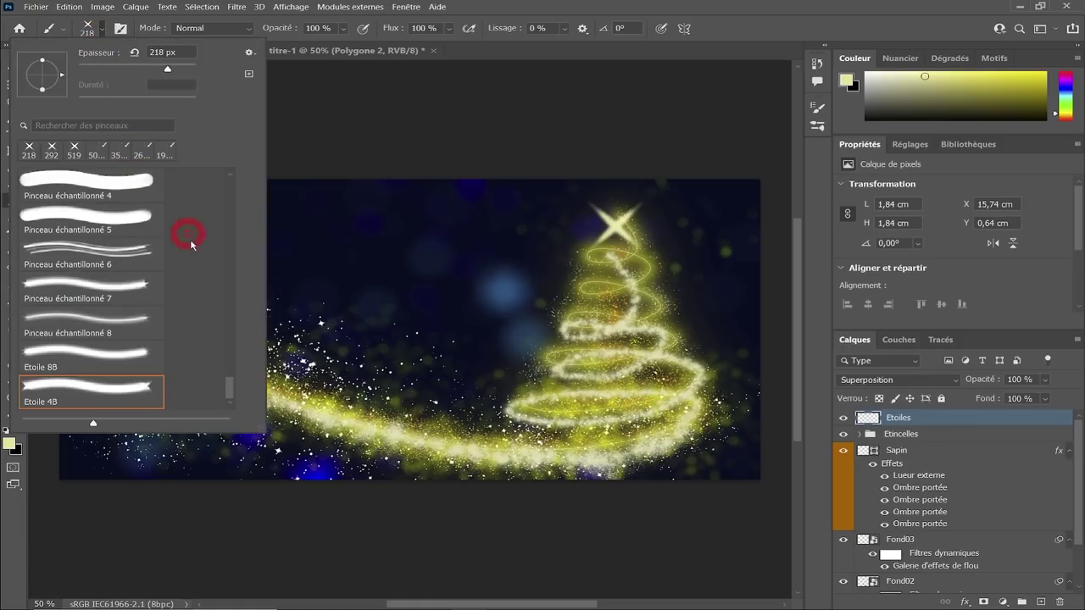
left_click(615, 227)
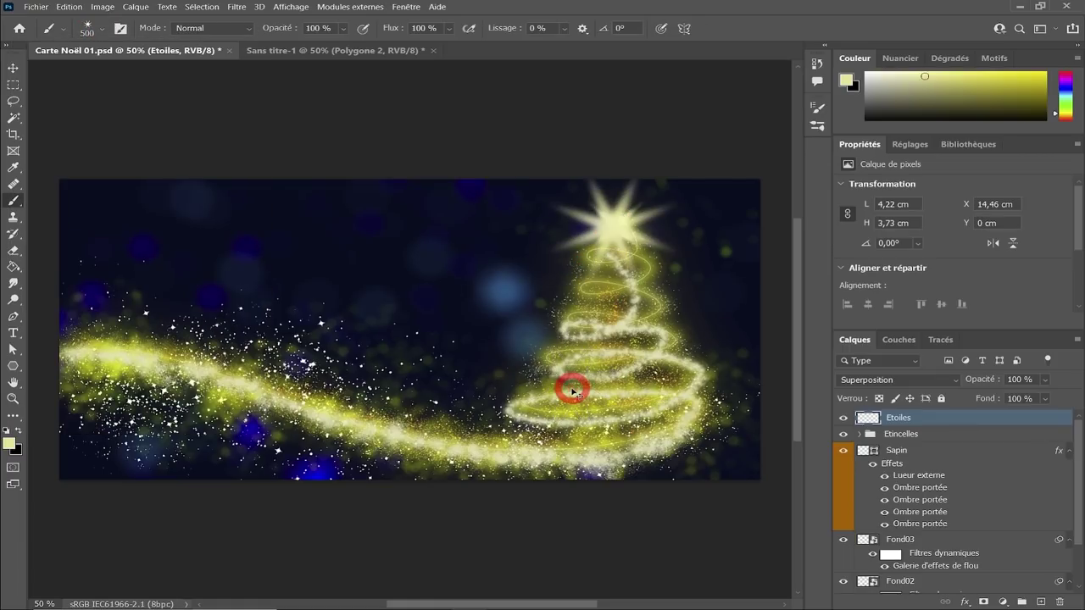
left_click(1040, 602)
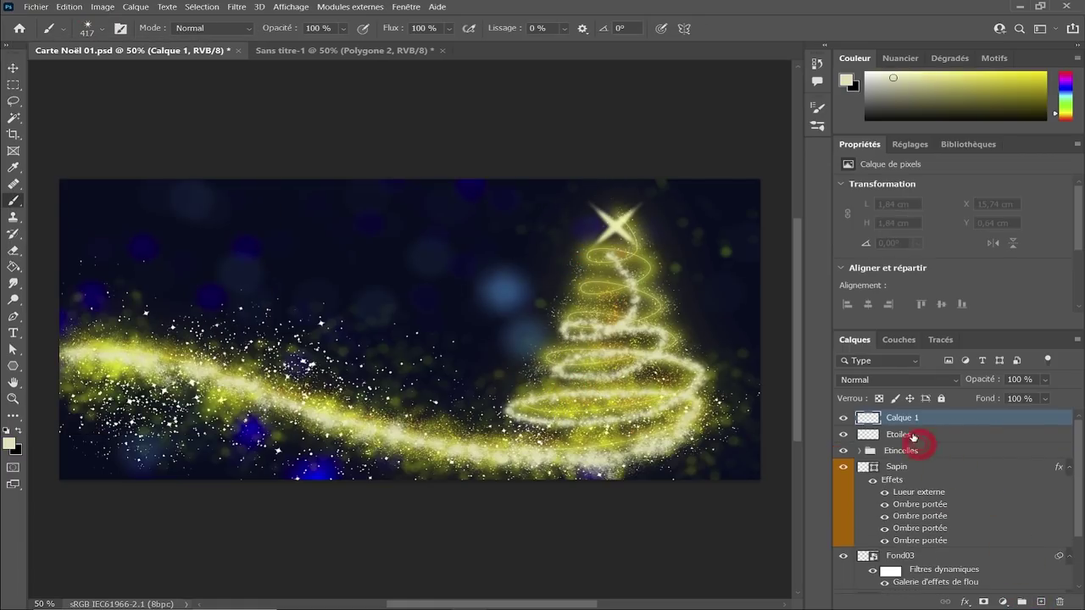
- Name the new layer Etoile 02, set it to Superposition, and stamp a bright treetop star
type("Etoile 02")
key("Return")
left_click(899, 380)
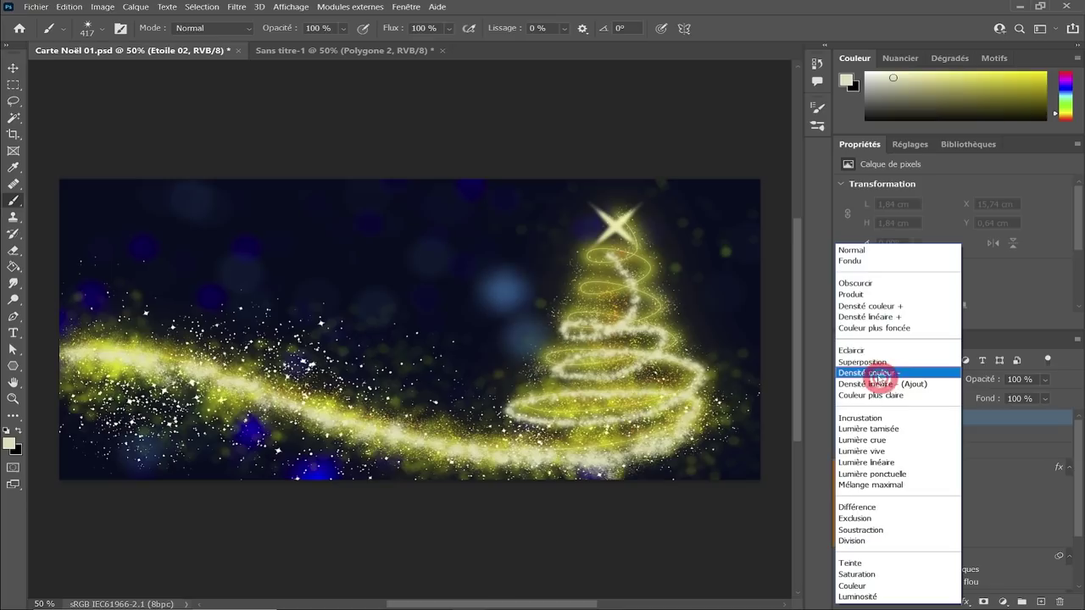
left_click(873, 373)
left_click(611, 222)
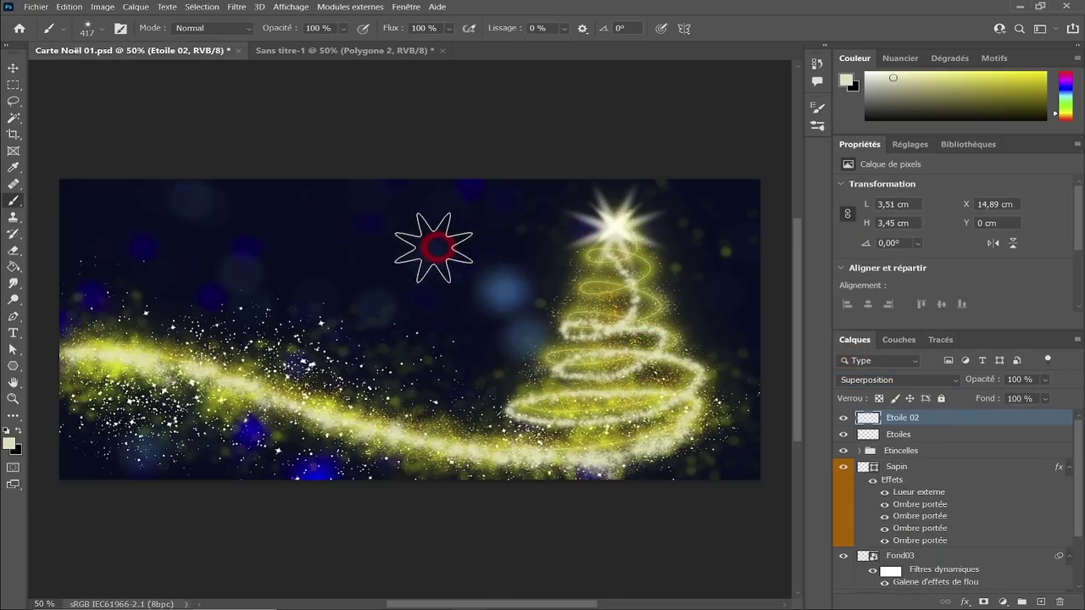
- Rotate and shrink the star brush, then stamp Etoile 8B stars on the tree's left and right sides
key("Right")
key("Right")
key("Right")
key("Right")
key("Right")
key("Right")
key("Right")
key("Right")
key("Right")
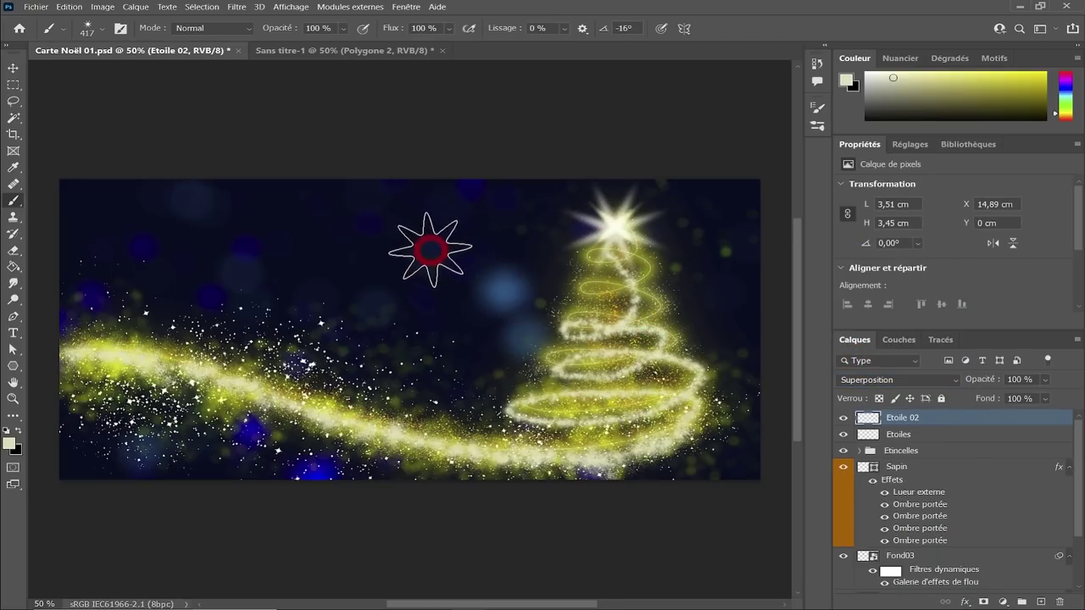
key("Right")
key("Right")
key("Right")
key("Right")
key("Right")
key("Right")
key("Right")
key("Right")
key("Right")
key("Right")
key("Right")
key("Right")
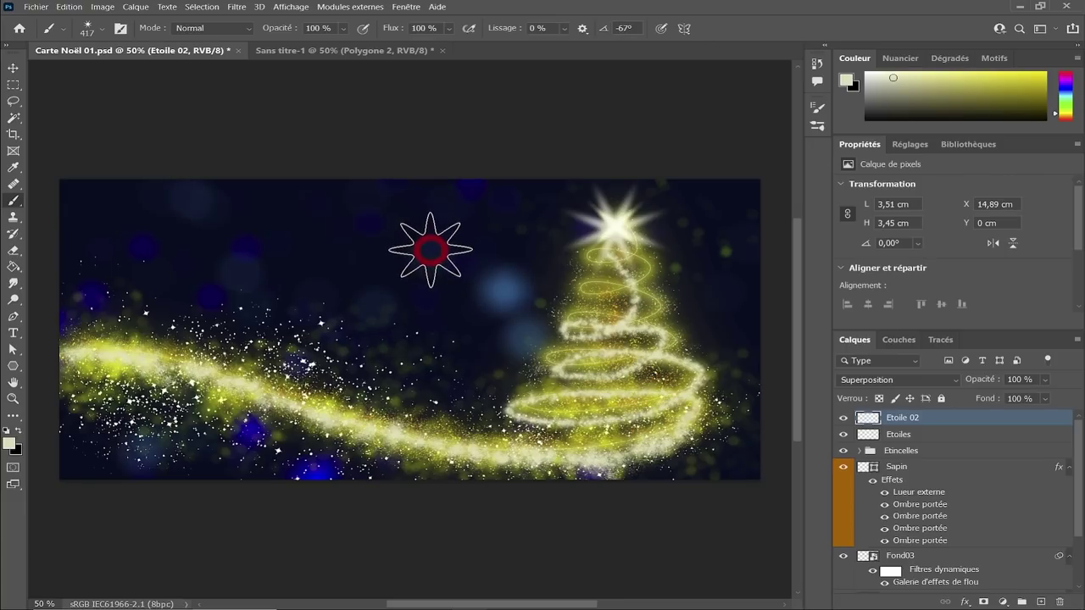
key("Left")
key("Left")
key("Left")
key("Left")
key("Left")
key("Left")
left_click_drag(431, 250, 398, 255)
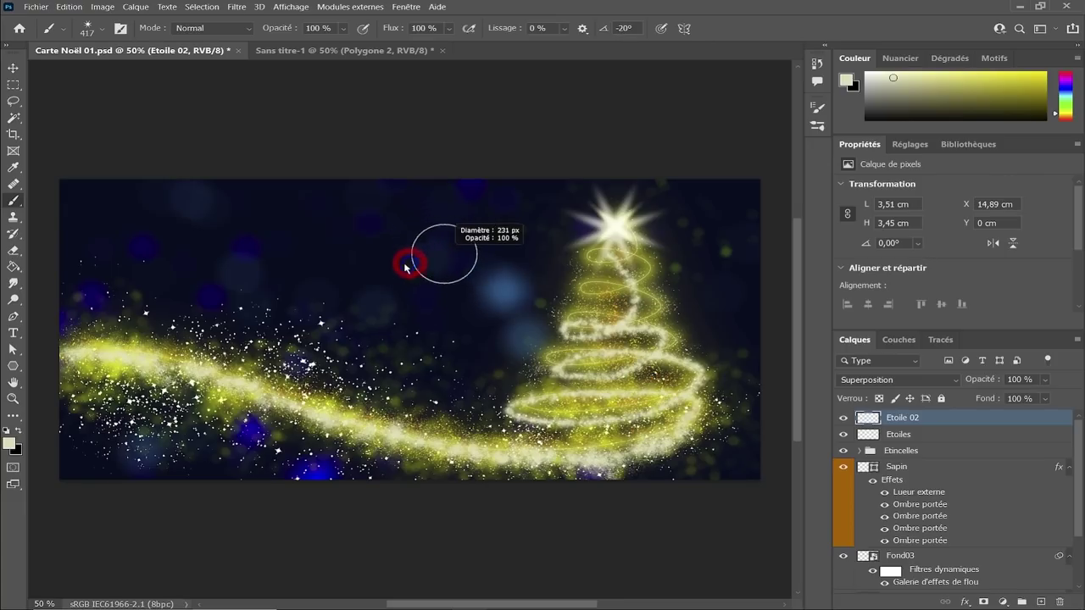
left_click(561, 320)
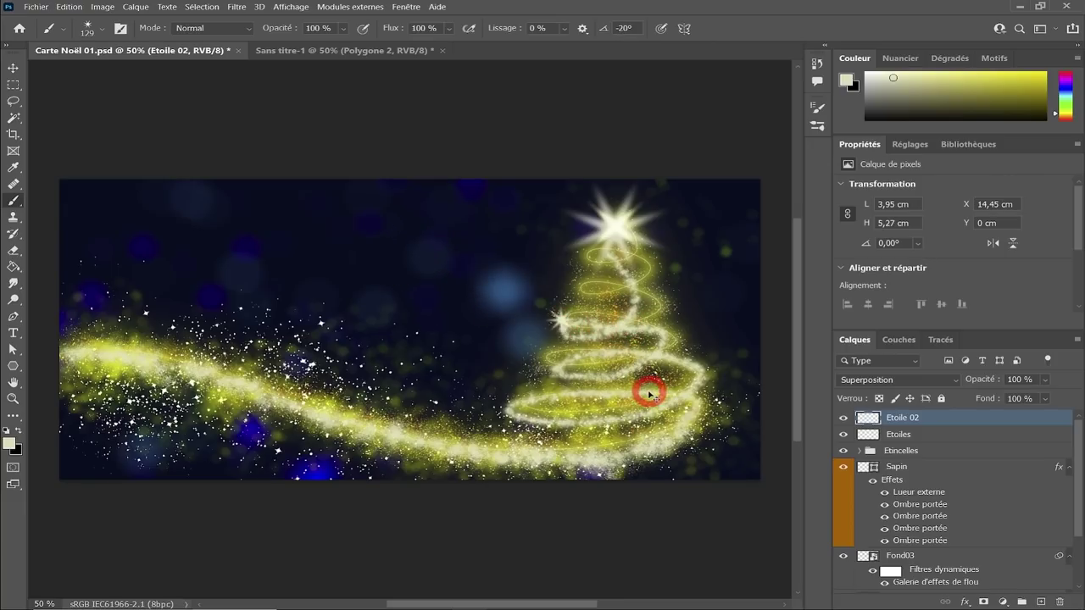
left_click(141, 34)
left_click(106, 32)
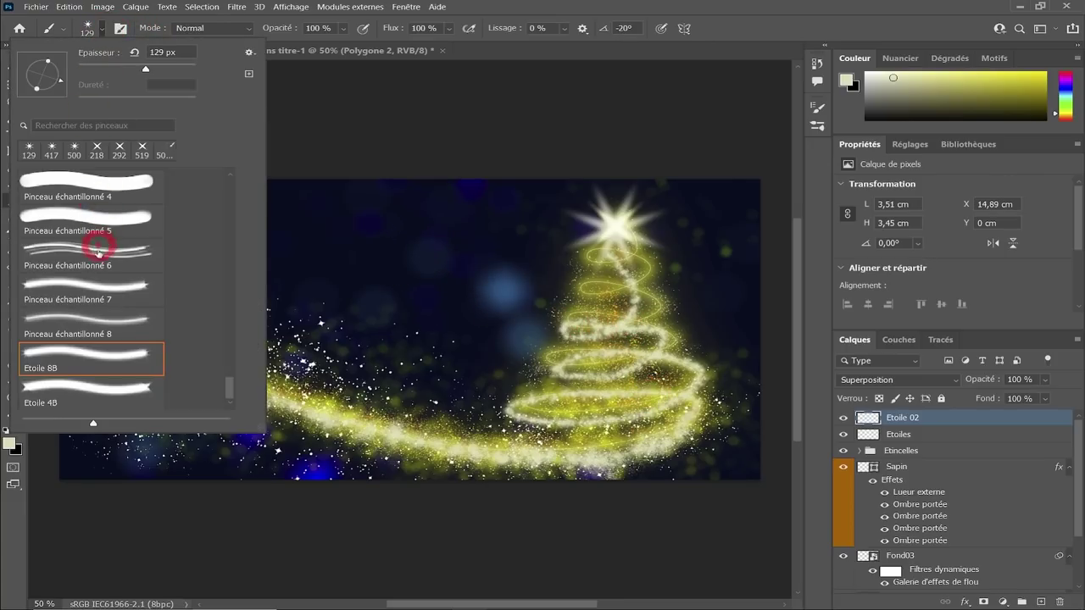
left_click(93, 373)
left_click(662, 313)
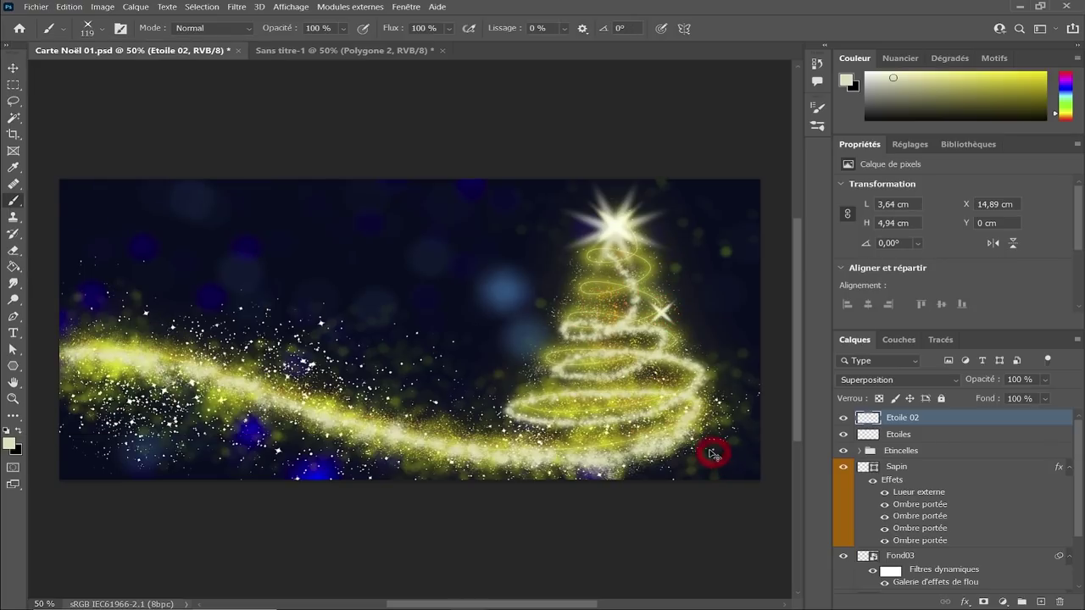
- Add a new Superposition layer named Etoile 03
left_click(1023, 601)
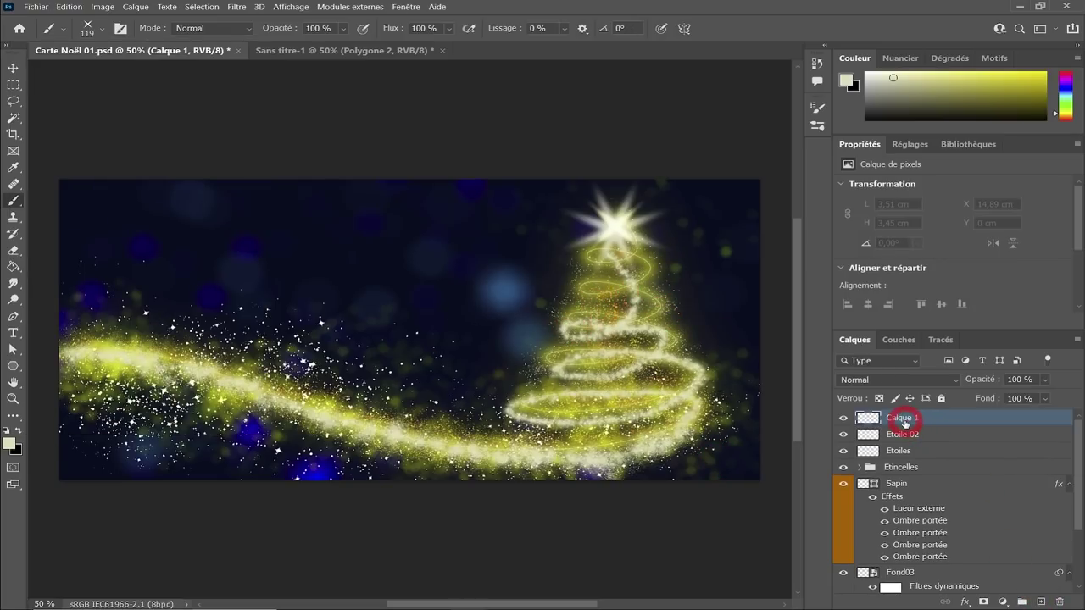
left_click(887, 380)
left_click(863, 396)
type("Etoi")
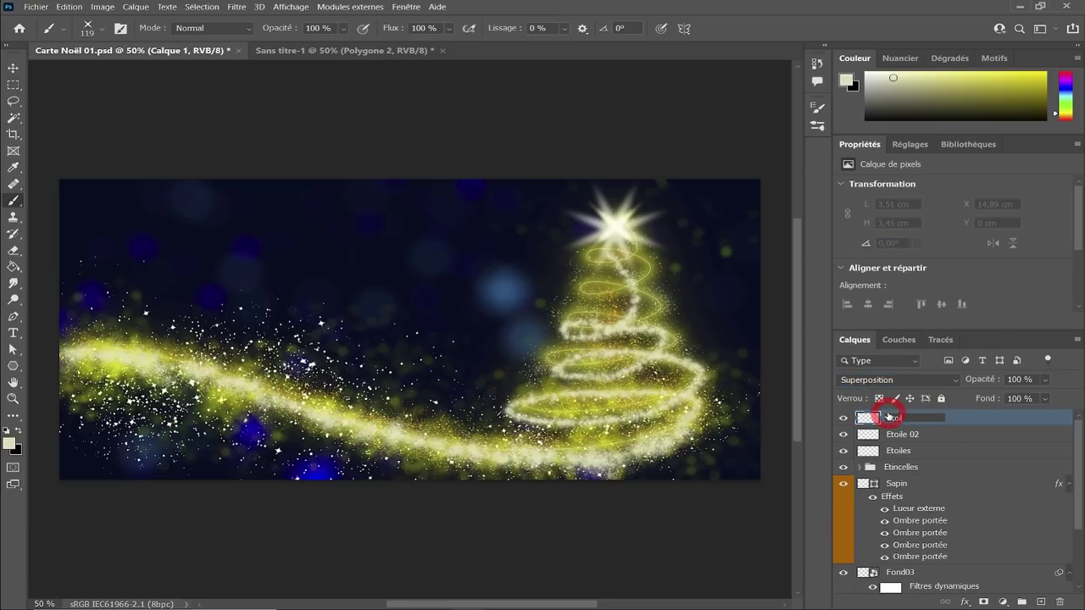
type("le 03")
key("Return")
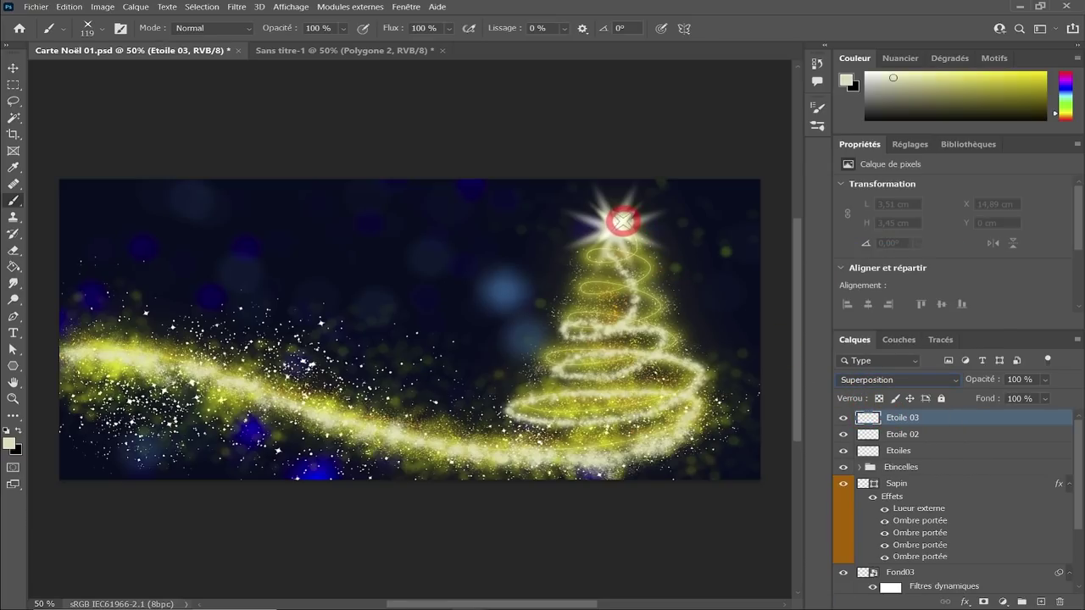
- Paint a saturated blue glow over the top star, then add another new layer
left_click(1065, 95)
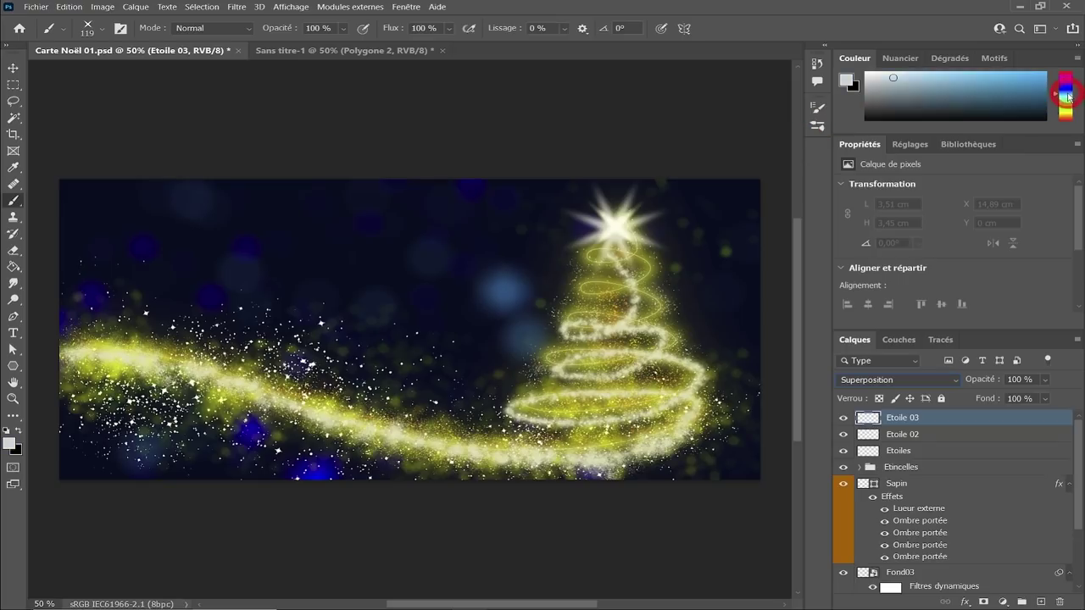
left_click(1045, 74)
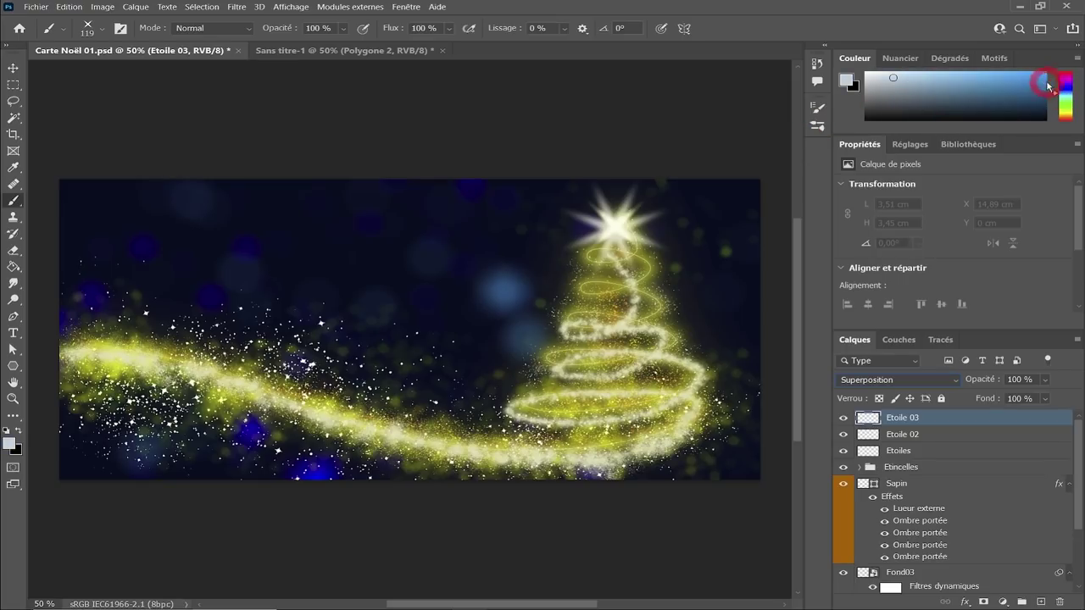
left_click(676, 298)
scroll(601, 291, "up", 4)
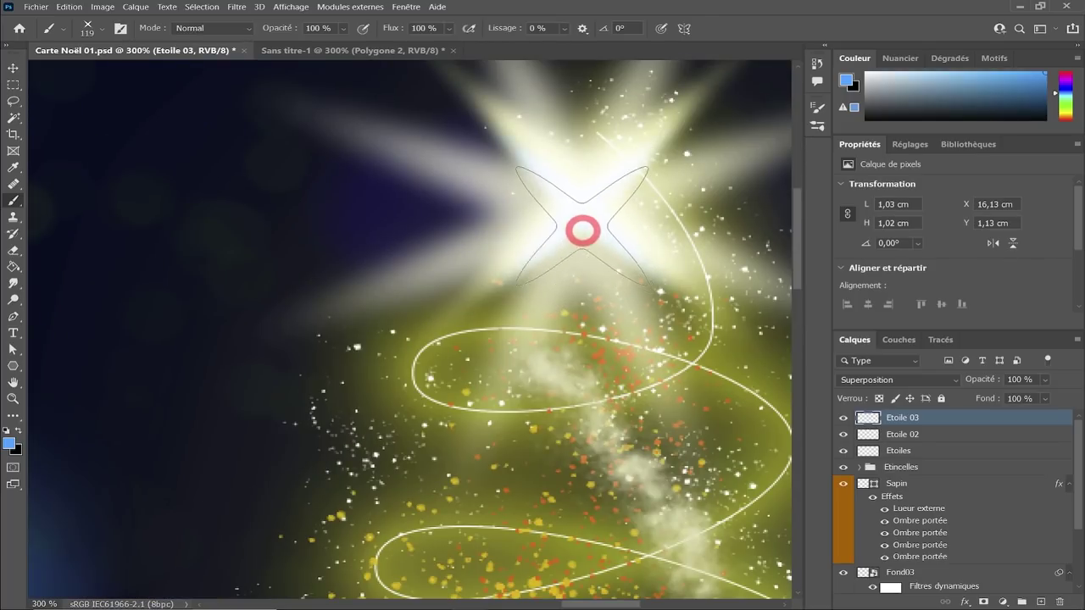
scroll(608, 367, "down", 4)
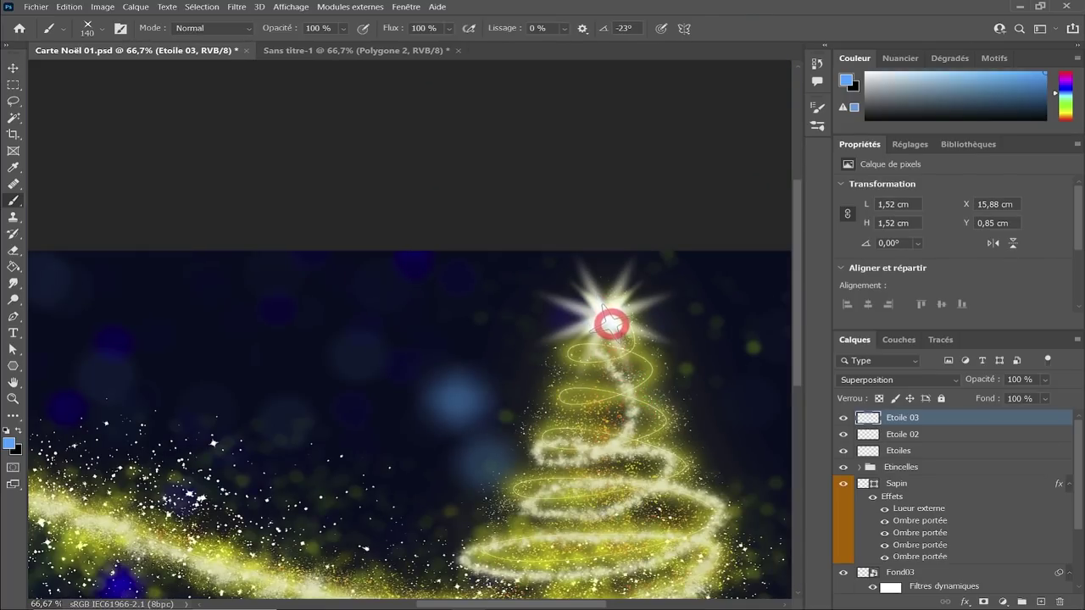
left_click(1022, 602)
type("Etoiles 04")
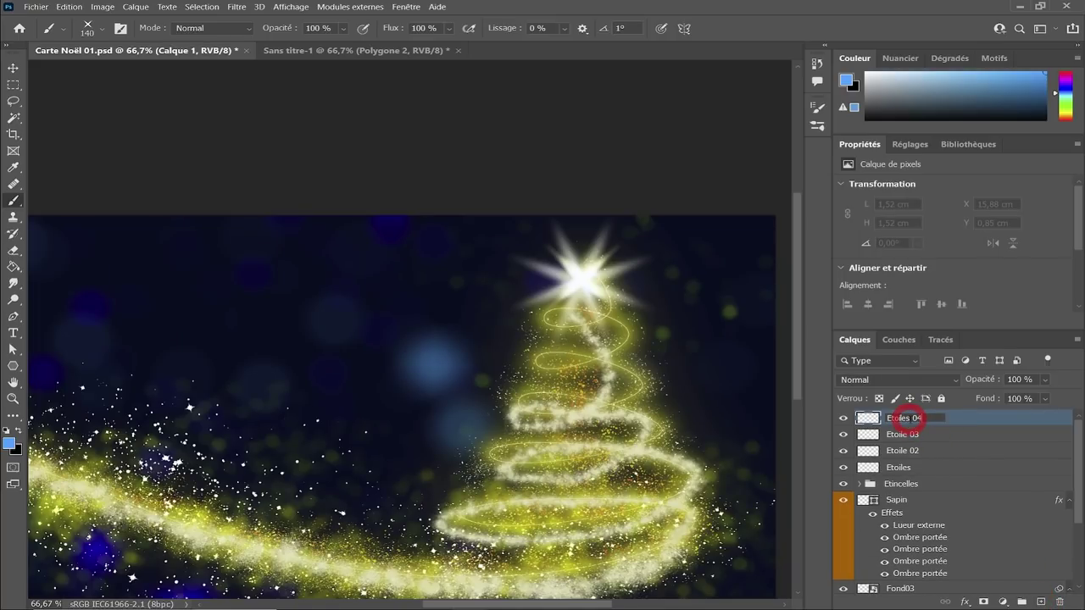
- Name the layer Etoiles 04, set it to Superposition, and choose a pale yellow-green
key("Return")
left_click(651, 390)
left_click(899, 380)
left_click(886, 363)
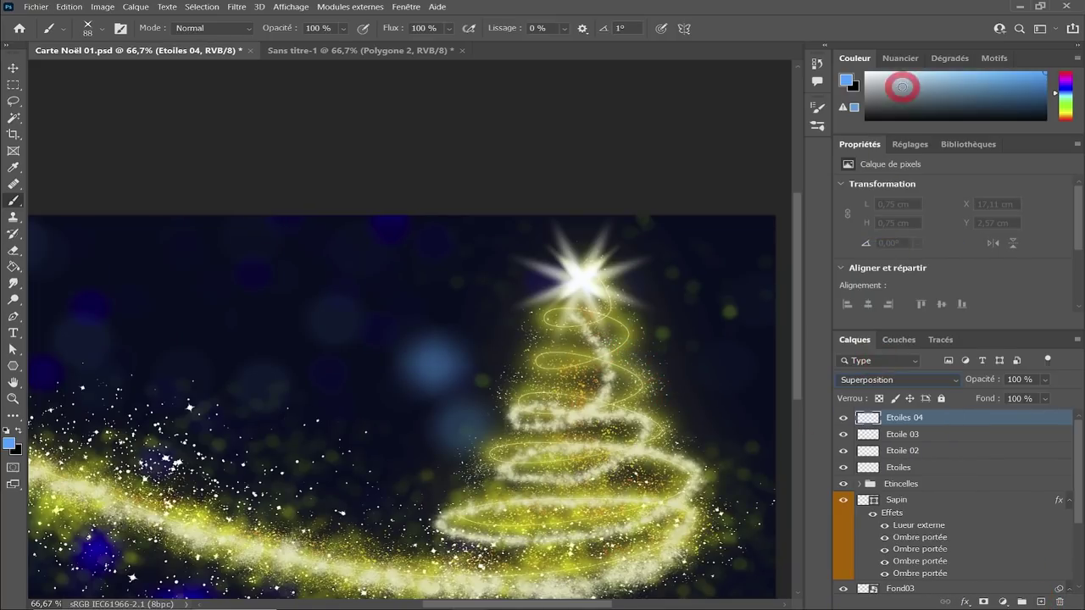
left_click(900, 74)
left_click(1066, 112)
- Stamp small star sparkles along the upper tree, lower spirals and base
left_click(624, 329)
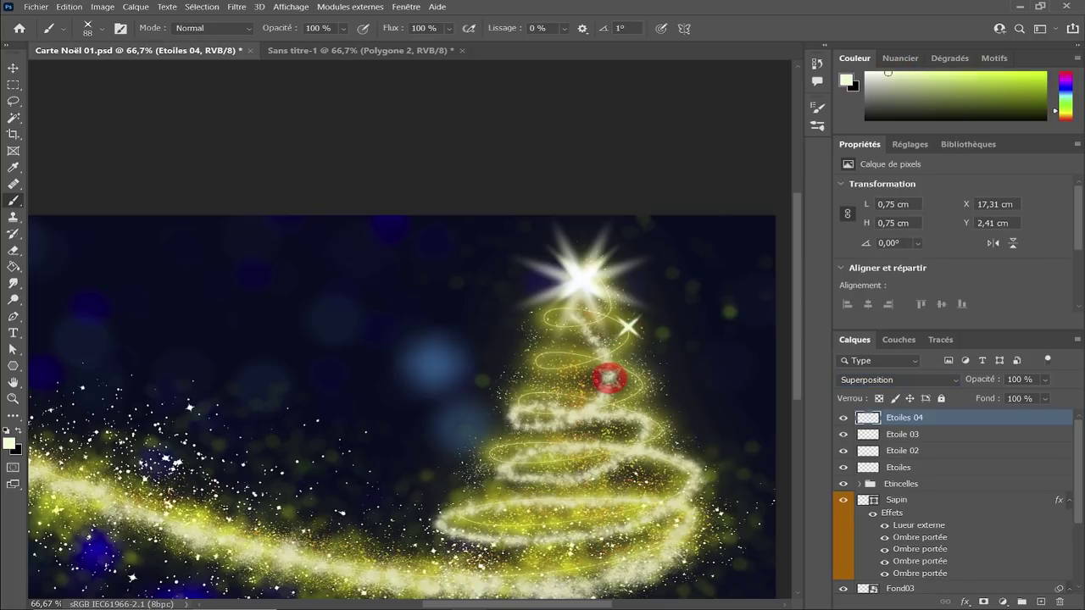
left_click(517, 409)
left_click(689, 511)
scroll(689, 512, "down", 1)
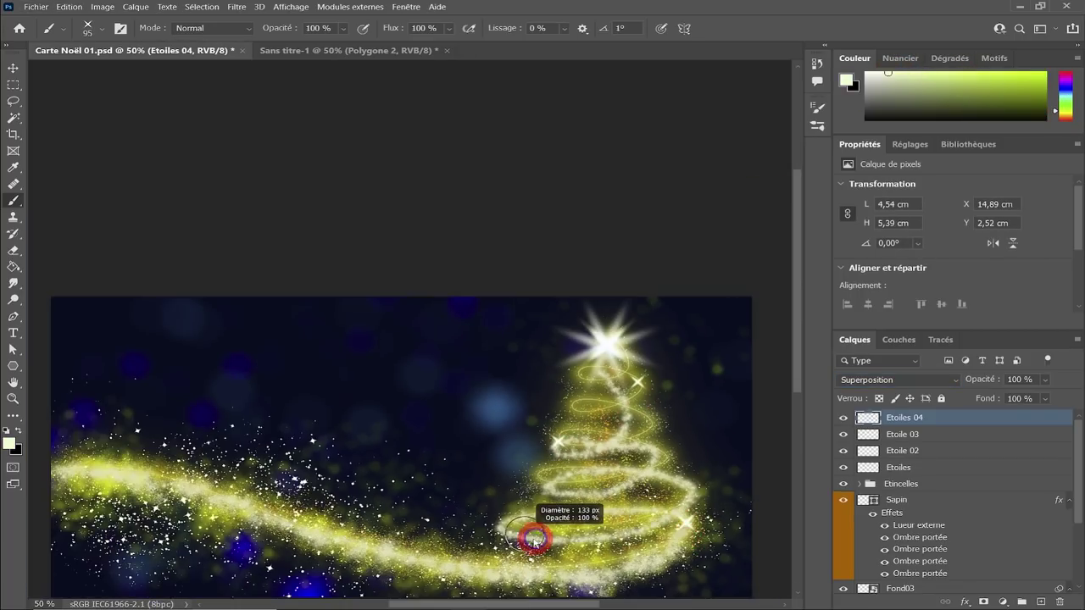
left_click(501, 532)
left_click(642, 536)
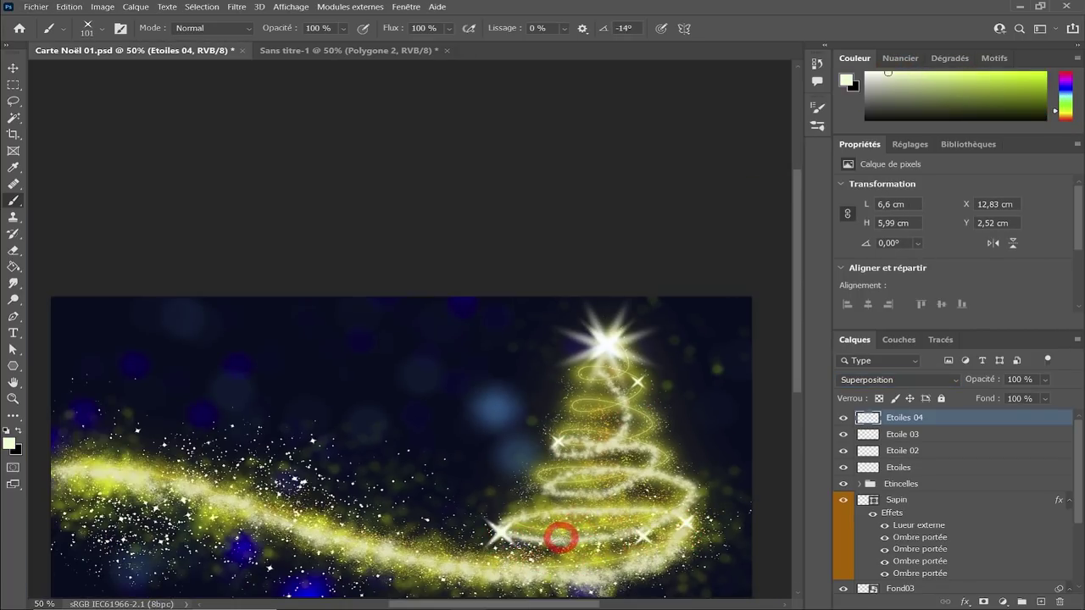
left_click(558, 538)
scroll(483, 501, "down", 1)
scroll(483, 498, "up", 1)
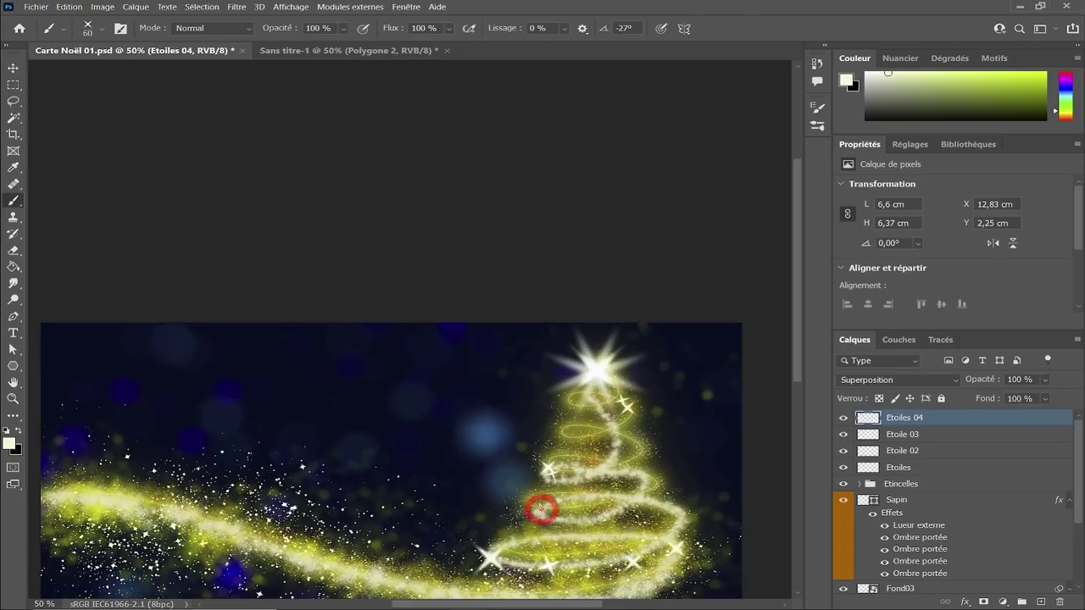
scroll(538, 509, "down", 1)
scroll(574, 497, "up", 1)
left_click_drag(602, 424, 602, 386)
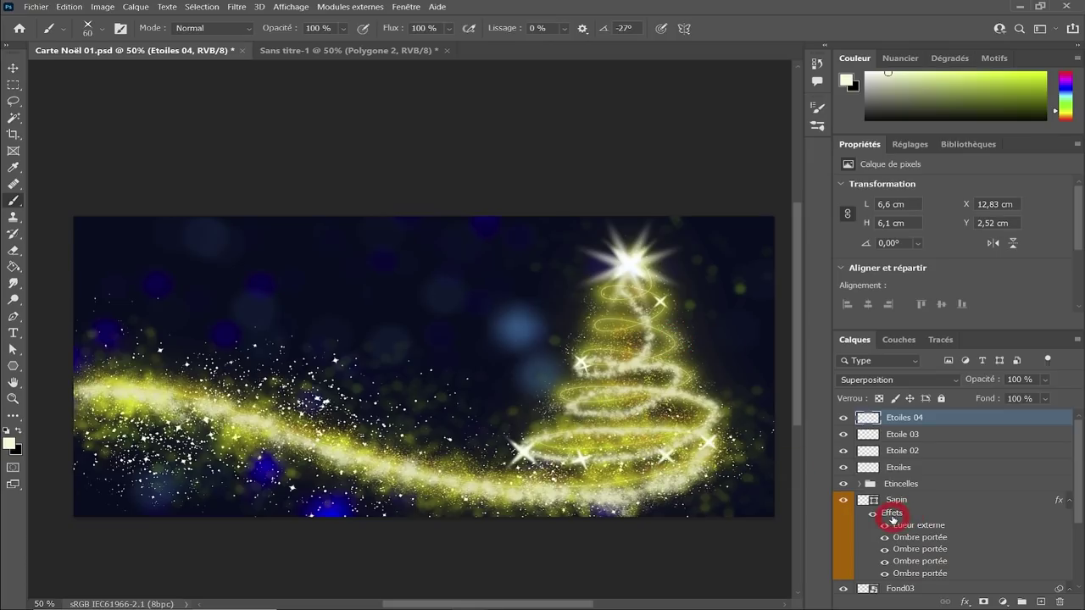
- Thicken the Sapin spiral stroke to 51,08 px, then deselect its path and return to Layers
left_click(897, 500)
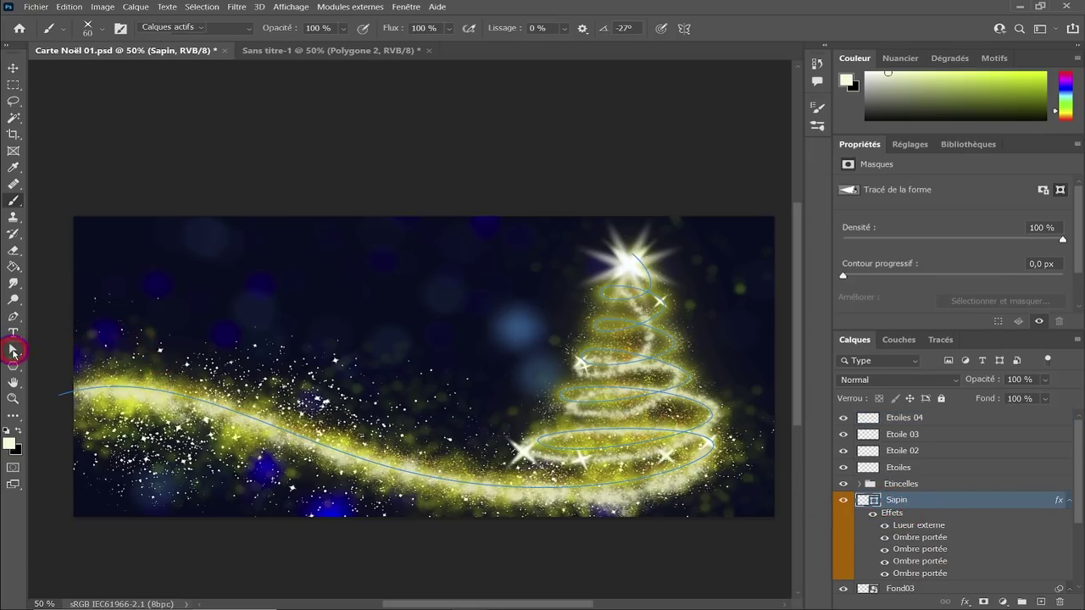
left_click_drag(13, 349, 45, 355)
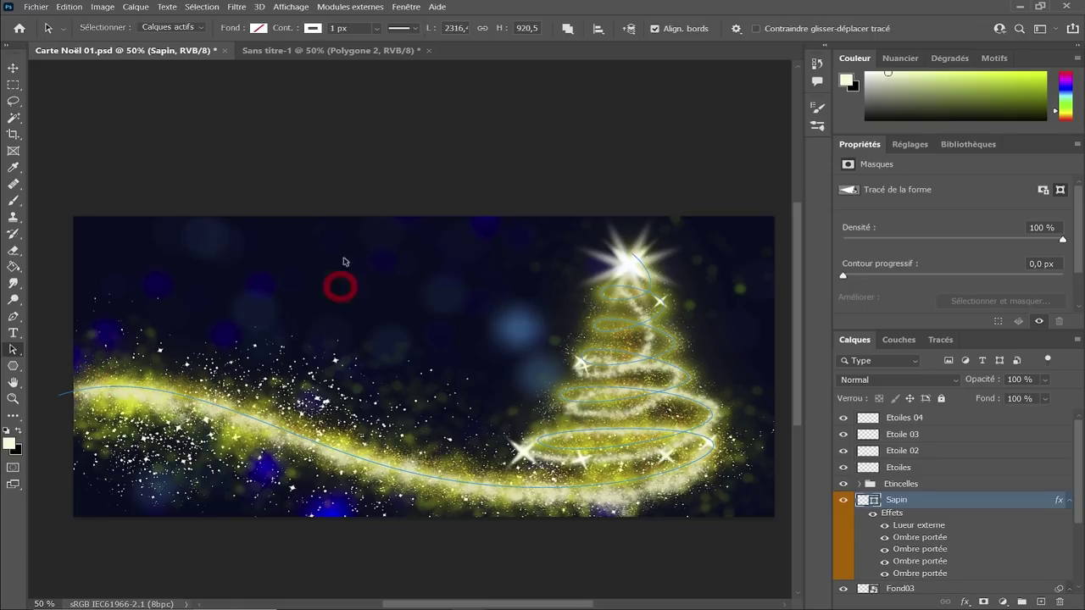
left_click(379, 32)
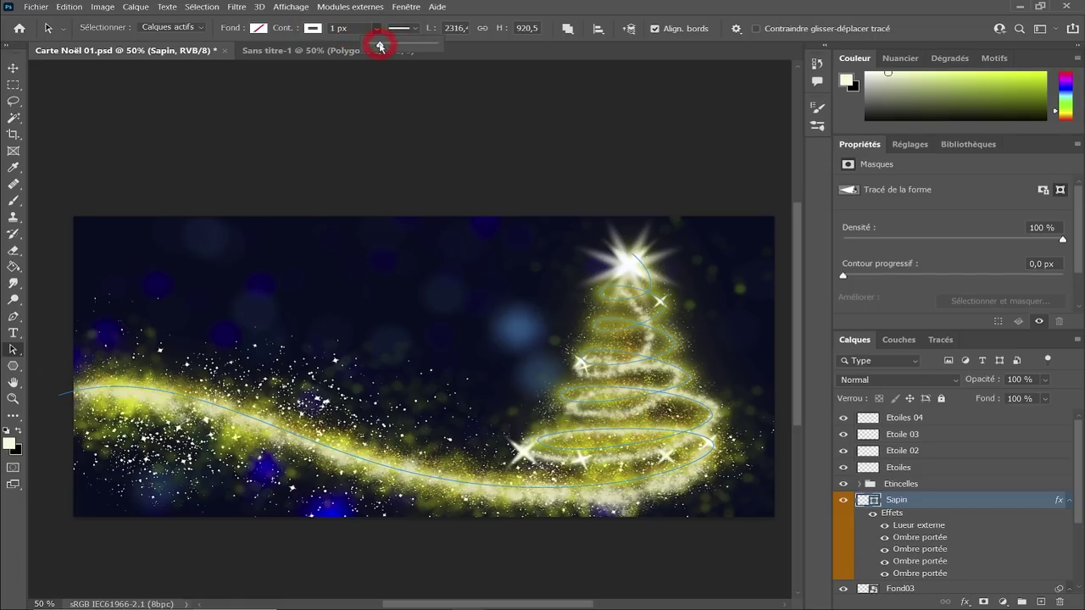
left_click_drag(380, 47, 392, 49)
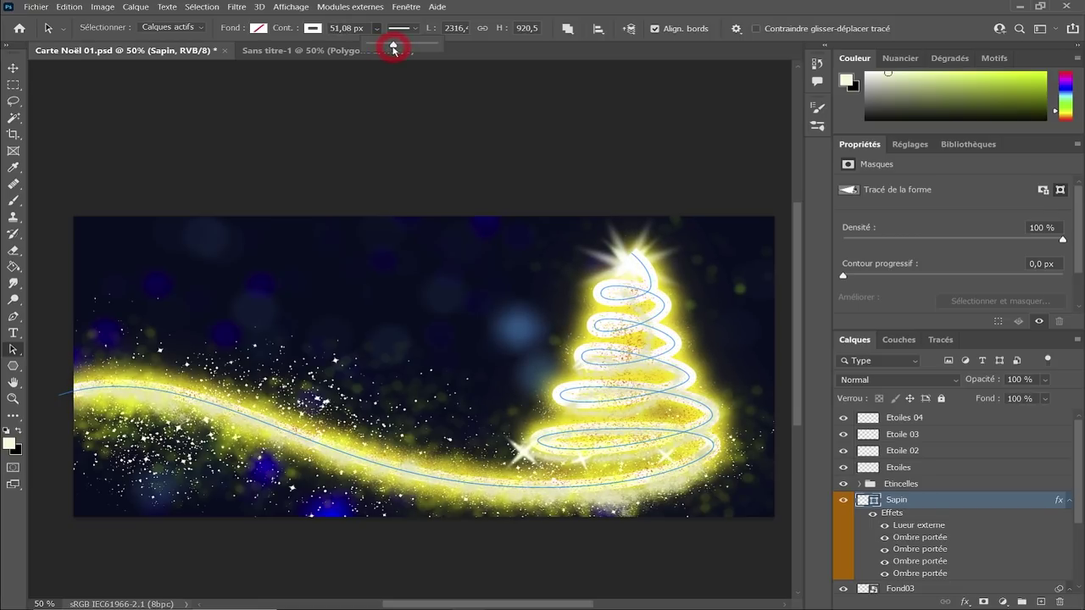
key("v")
left_click(941, 340)
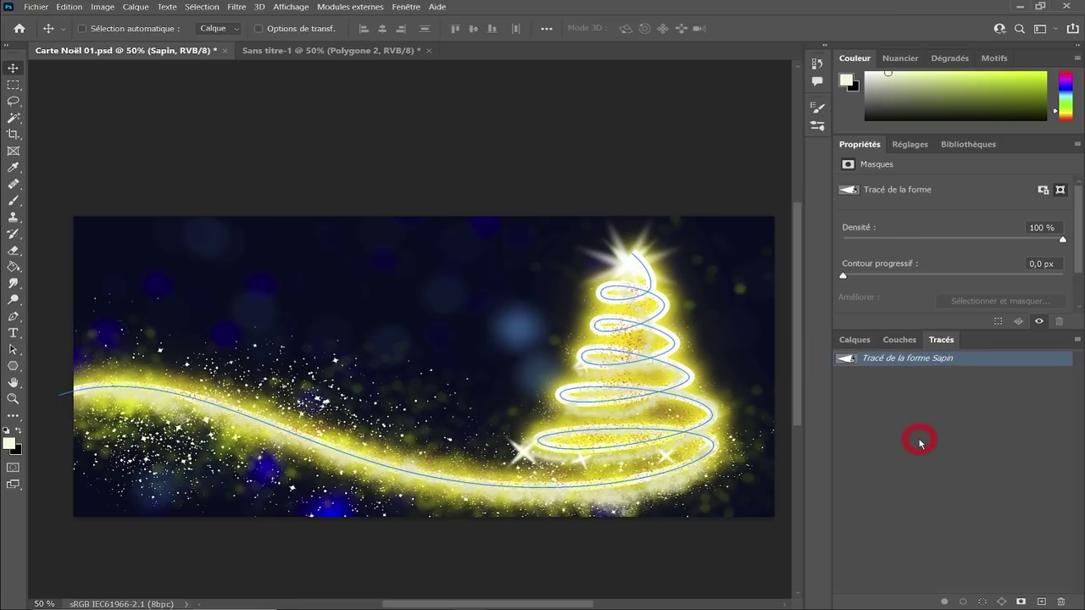
left_click(921, 441)
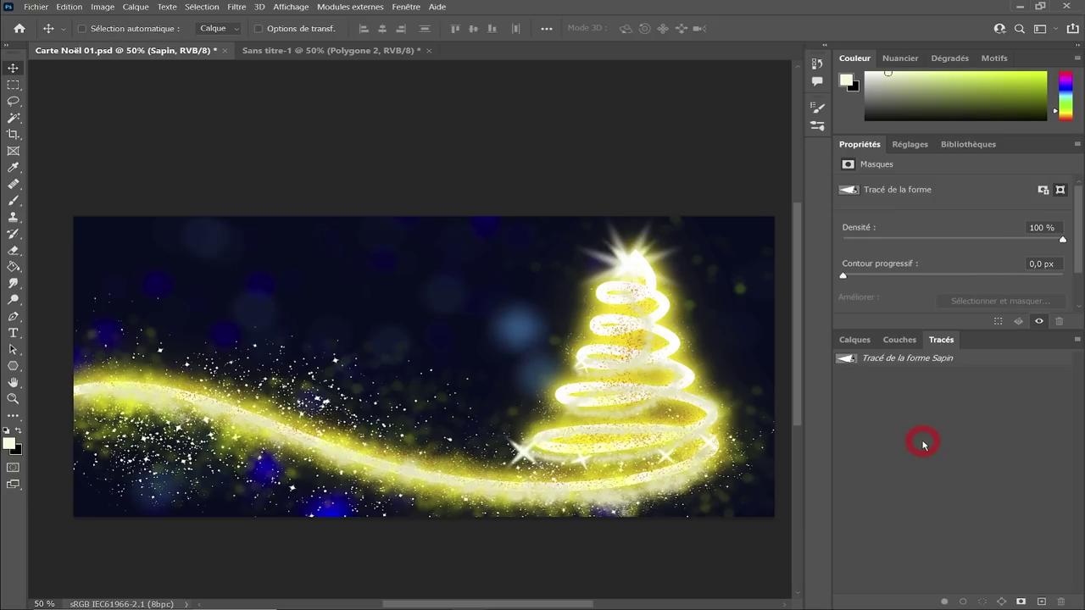
left_click(855, 340)
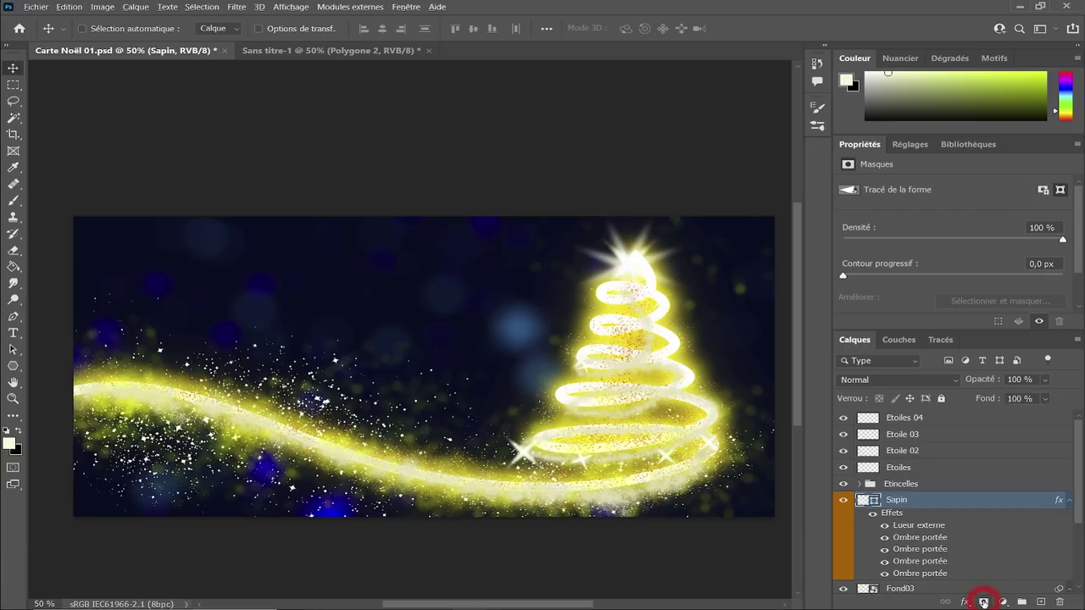
- Add a black layer mask to Sapin and try painting the glow back along the trail
left_click(984, 602)
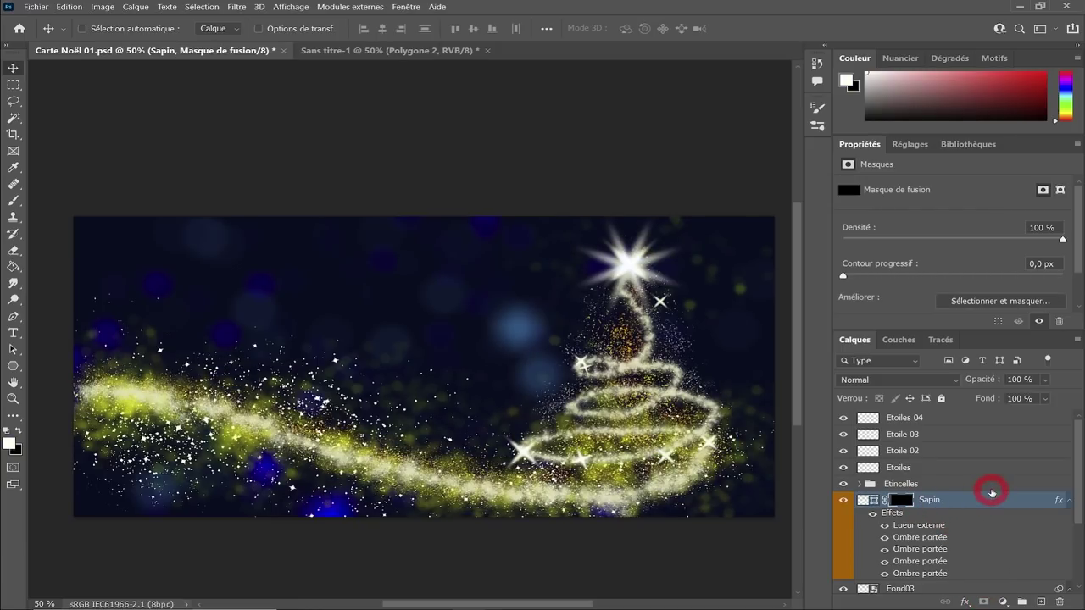
left_click(12, 203)
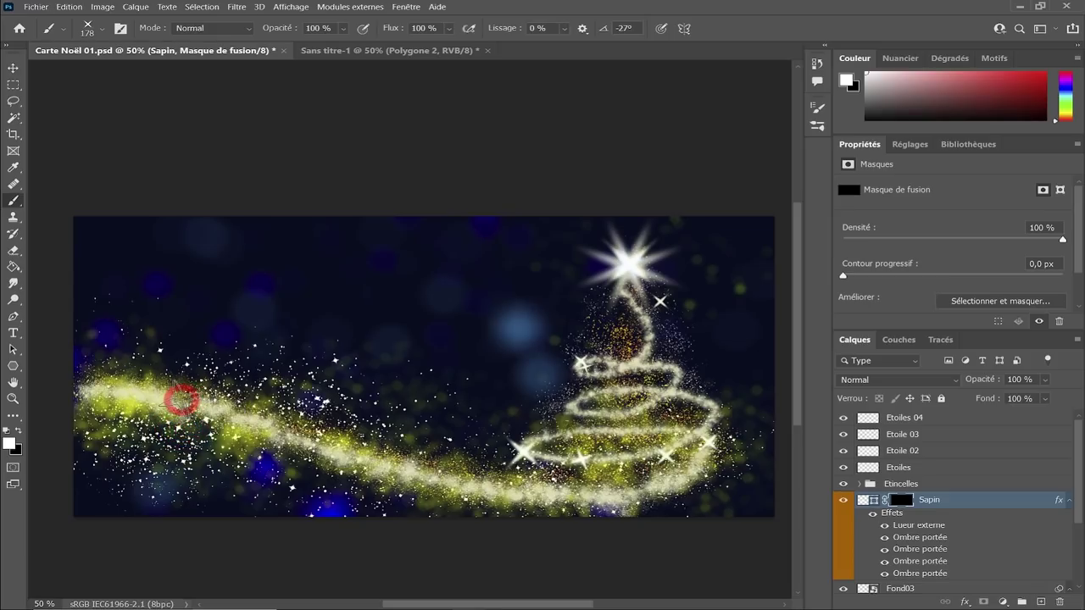
left_click_drag(182, 395, 326, 454)
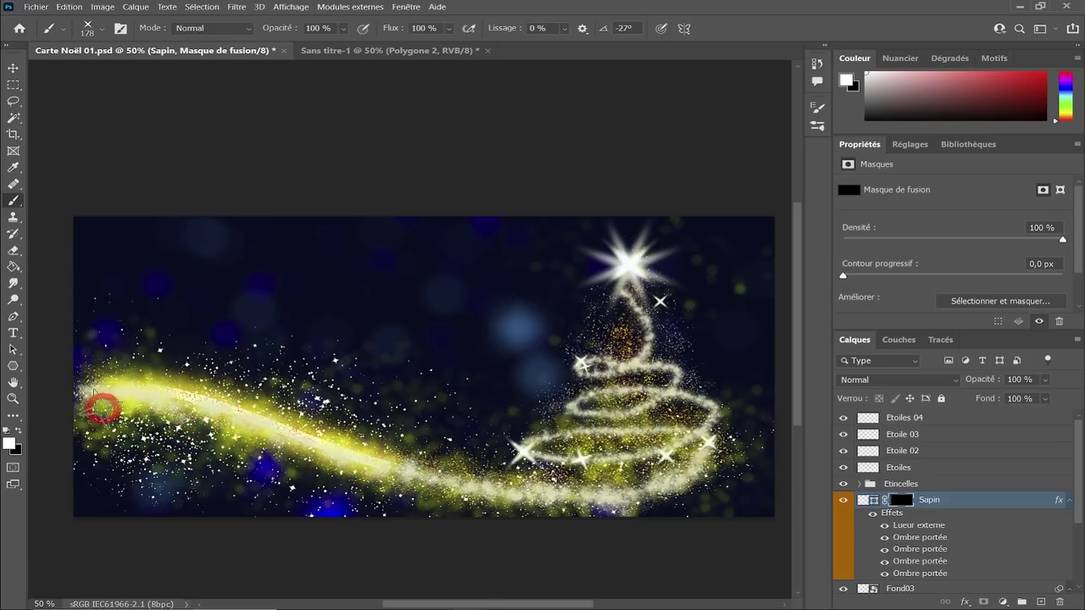
left_click_drag(101, 407, 564, 509)
mouse_move(473, 501)
left_mouse_down()
mouse_move(673, 482)
mouse_move(716, 399)
left_mouse_up()
mouse_move(478, 414)
left_mouse_down()
mouse_move(521, 448)
mouse_move(610, 393)
mouse_move(717, 364)
left_mouse_up()
key("ctrl+z")
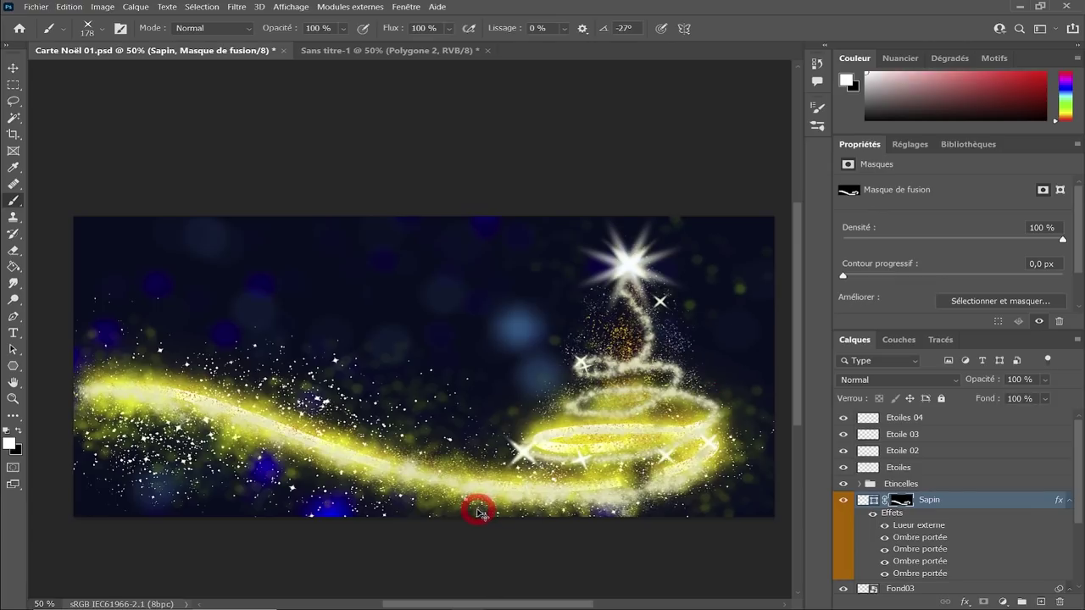
key("ctrl+z")
key("ctrl+z")
key("ctrl+z")
key("ctrl+z")
key("ctrl+z")
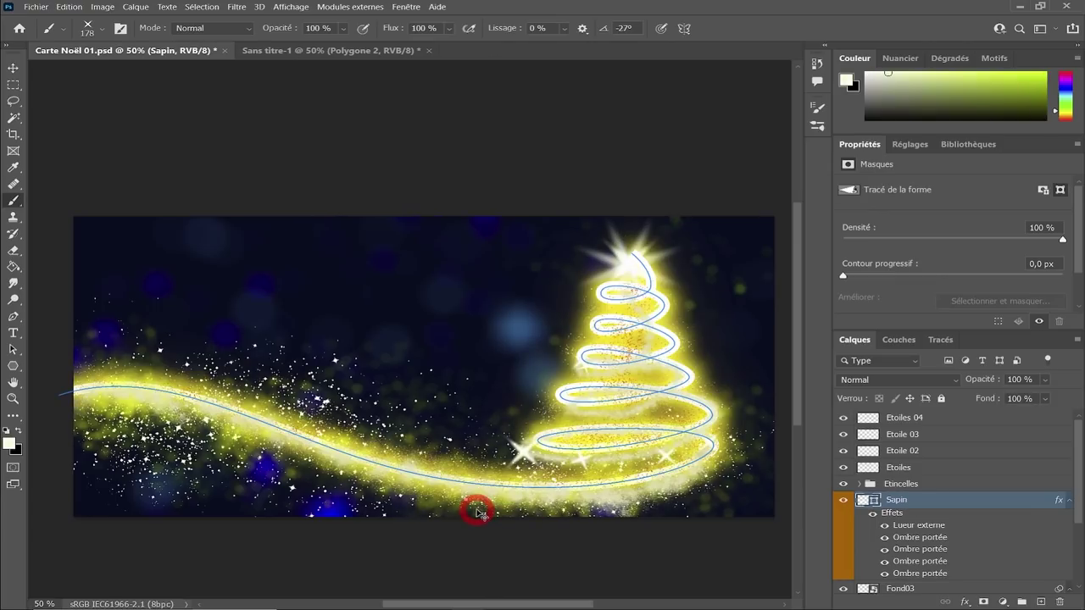
key("ctrl+shift+z")
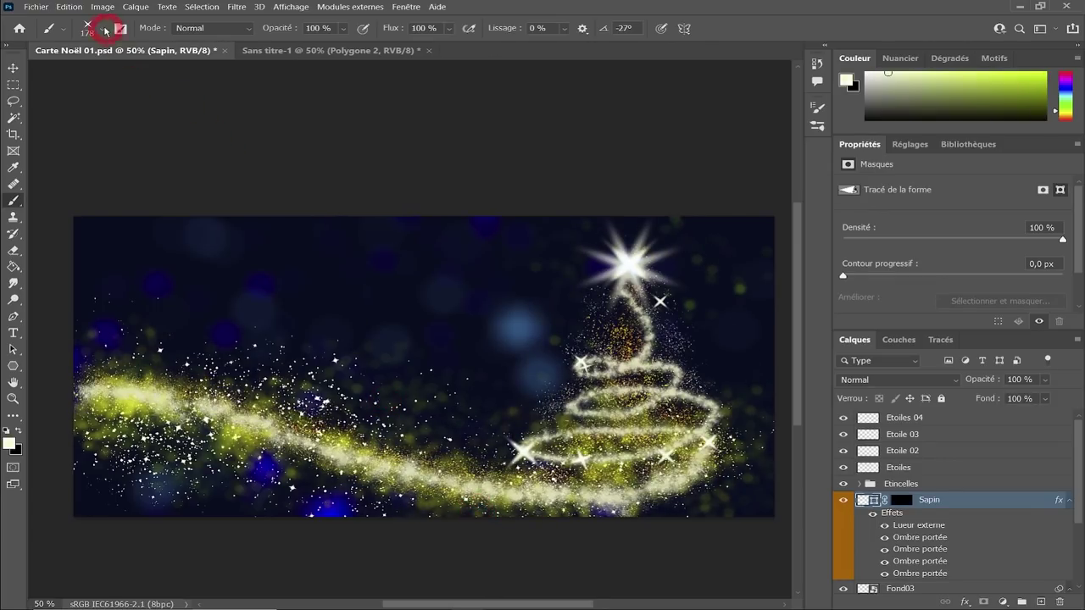
- Target the Sapin mask with the Wet Paper spatter brush at about 223 px in Normal mode
left_click(106, 32)
left_click_drag(228, 387, 230, 357)
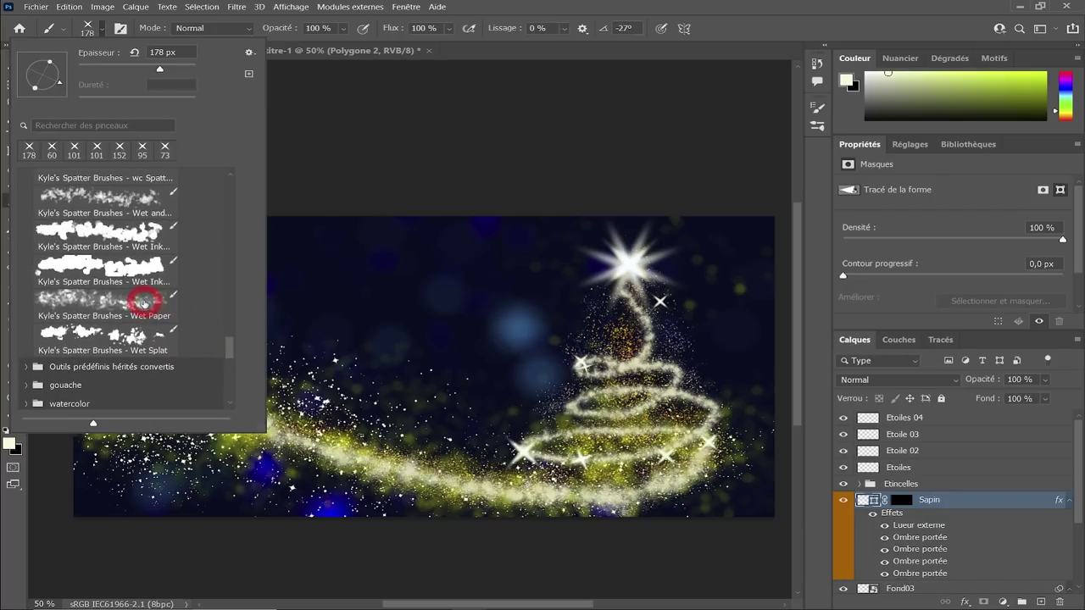
left_click(145, 300)
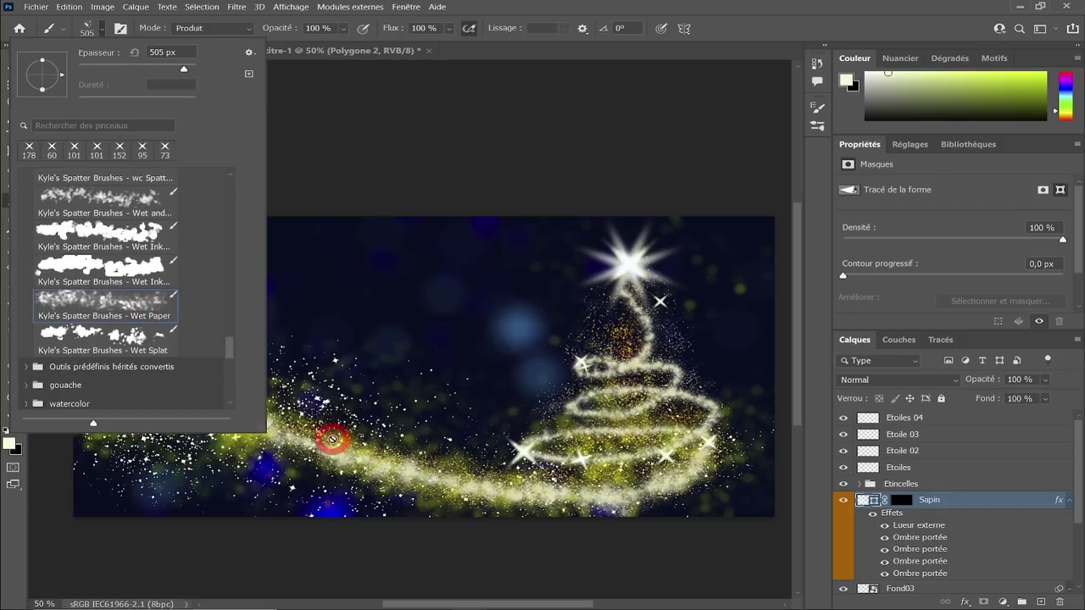
left_click(900, 500)
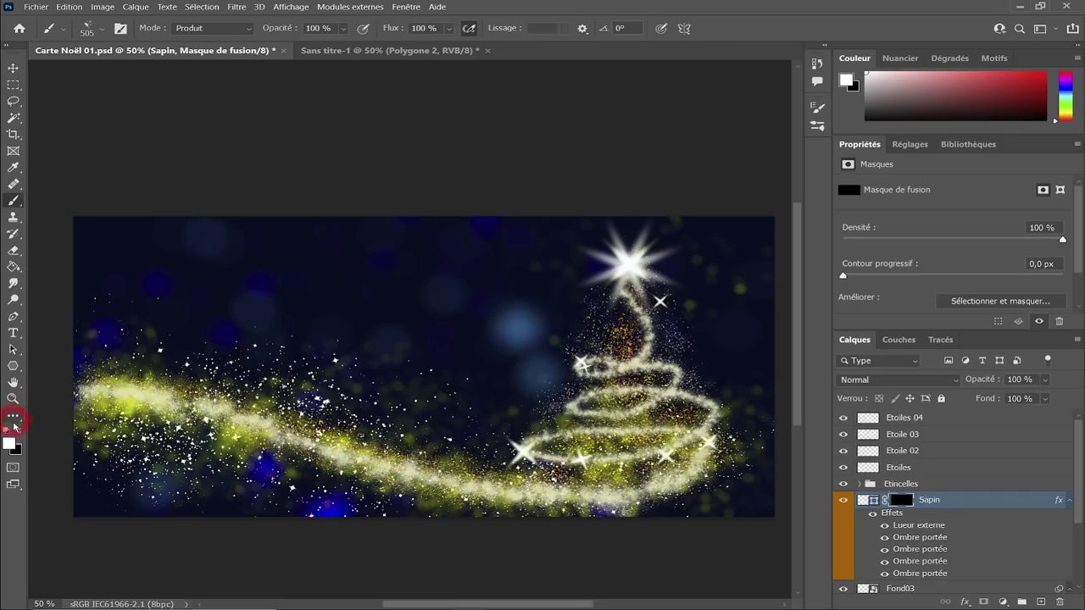
mouse_move(174, 407)
left_mouse_down()
mouse_move(128, 413)
mouse_move(133, 406)
left_mouse_up()
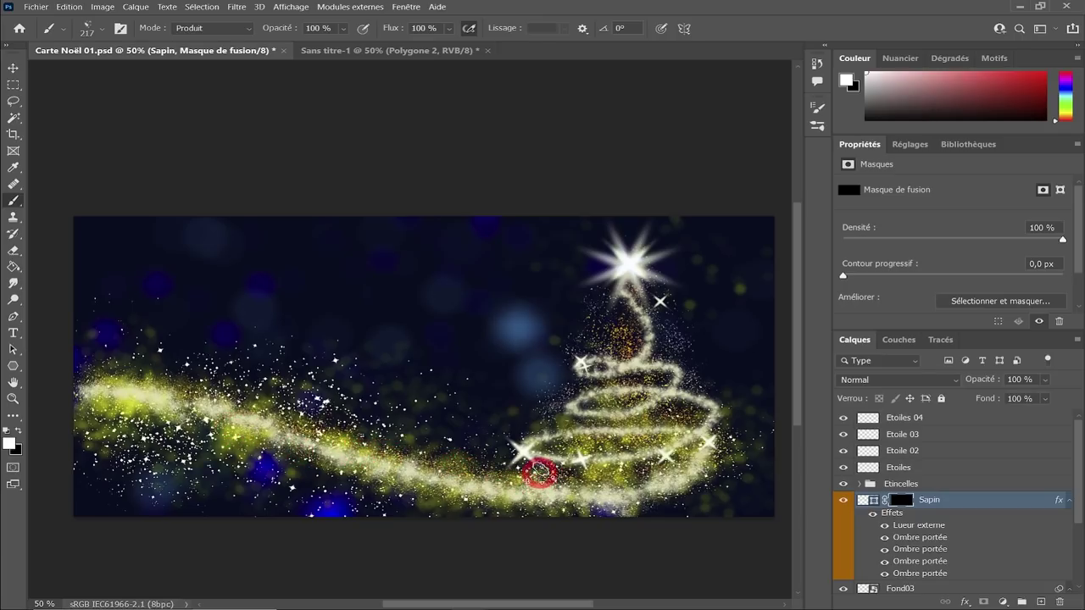
left_click(208, 29)
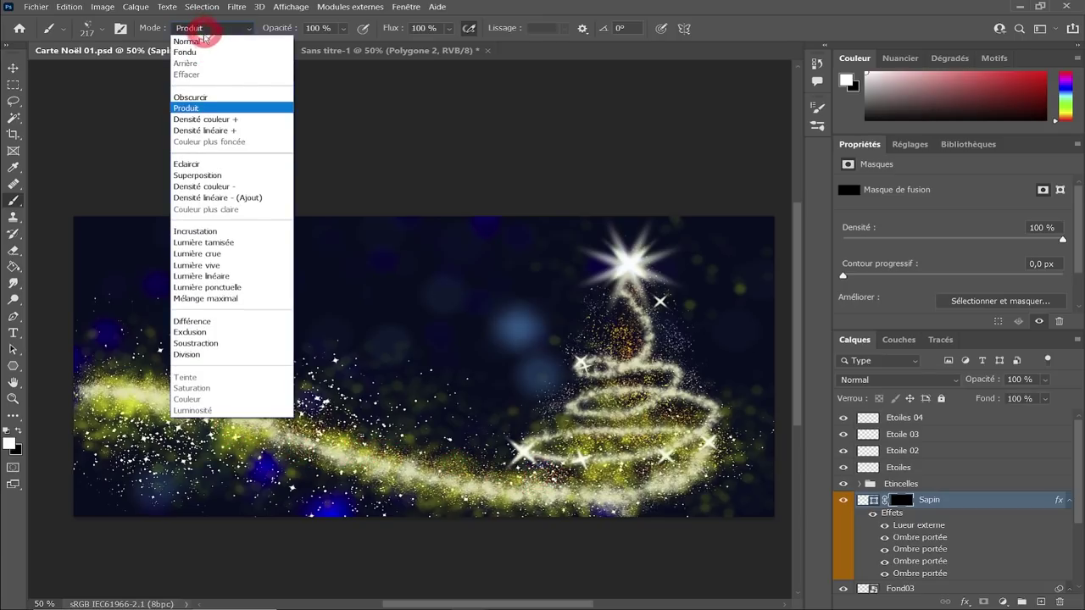
left_click(193, 41)
- Paint the spattered sparkle back along the trail and into the tree base
mouse_move(209, 412)
left_mouse_down()
mouse_move(391, 483)
mouse_move(480, 496)
left_mouse_up()
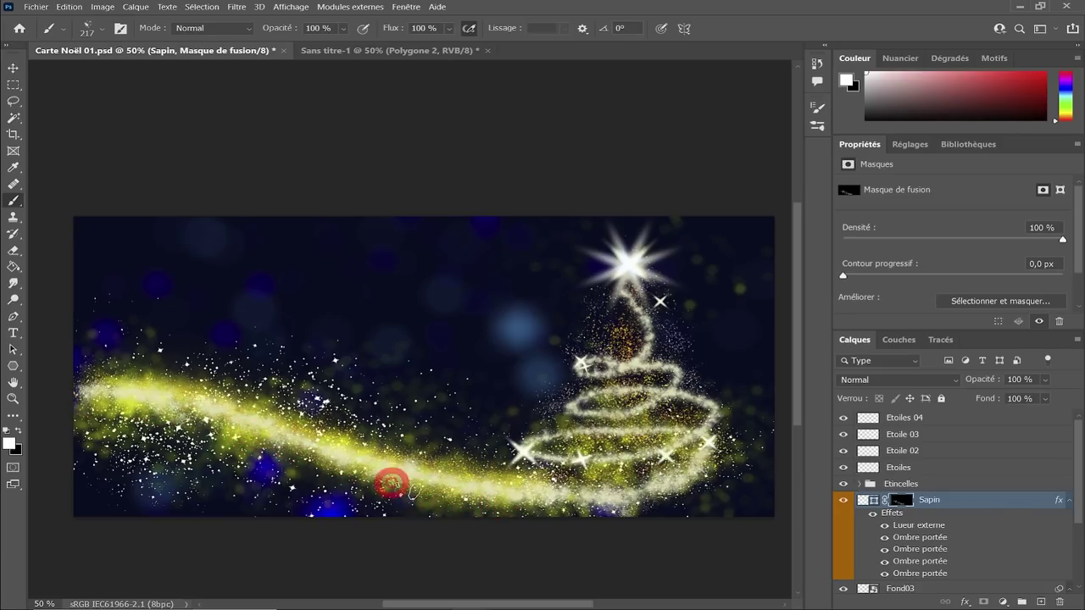
key("bracketleft")
key("bracketleft")
key("bracketleft")
mouse_move(586, 501)
left_mouse_down()
mouse_move(678, 492)
mouse_move(618, 497)
mouse_move(698, 456)
mouse_move(704, 435)
mouse_move(615, 482)
mouse_move(634, 490)
mouse_move(717, 399)
mouse_move(635, 278)
mouse_move(537, 451)
left_mouse_up()
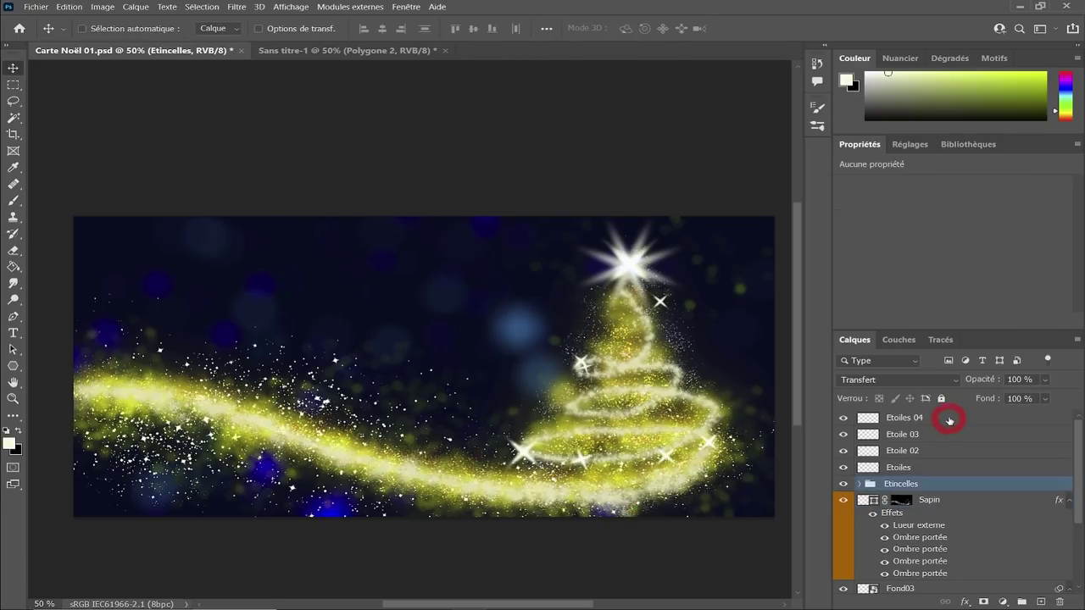
- Select the four star layers from Etoiles 04 to Etoiles and group them as Etoiles
left_click(949, 420)
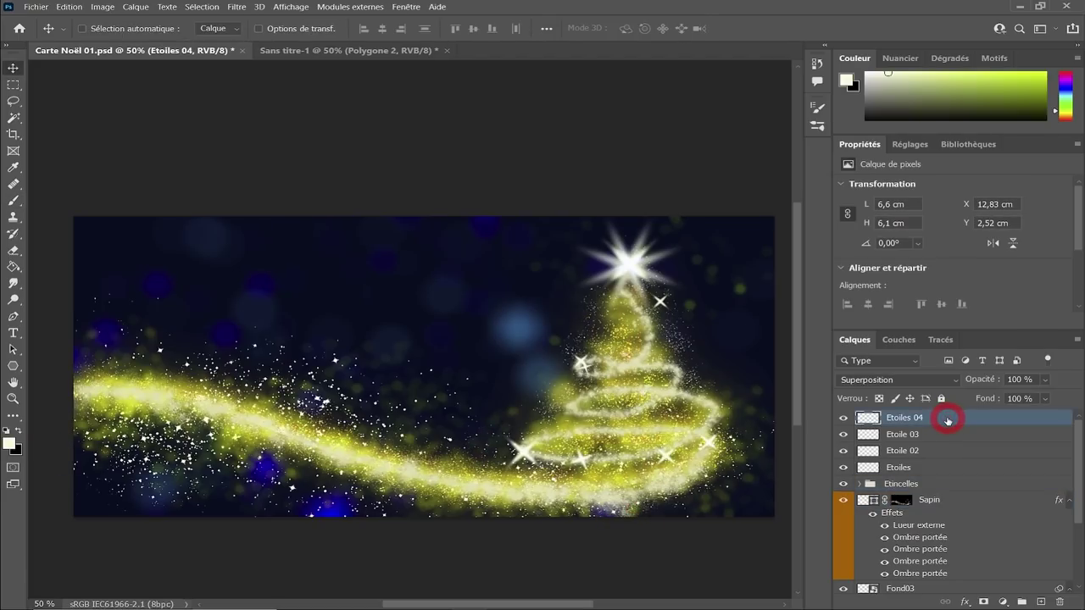
left_click(944, 467, "shift")
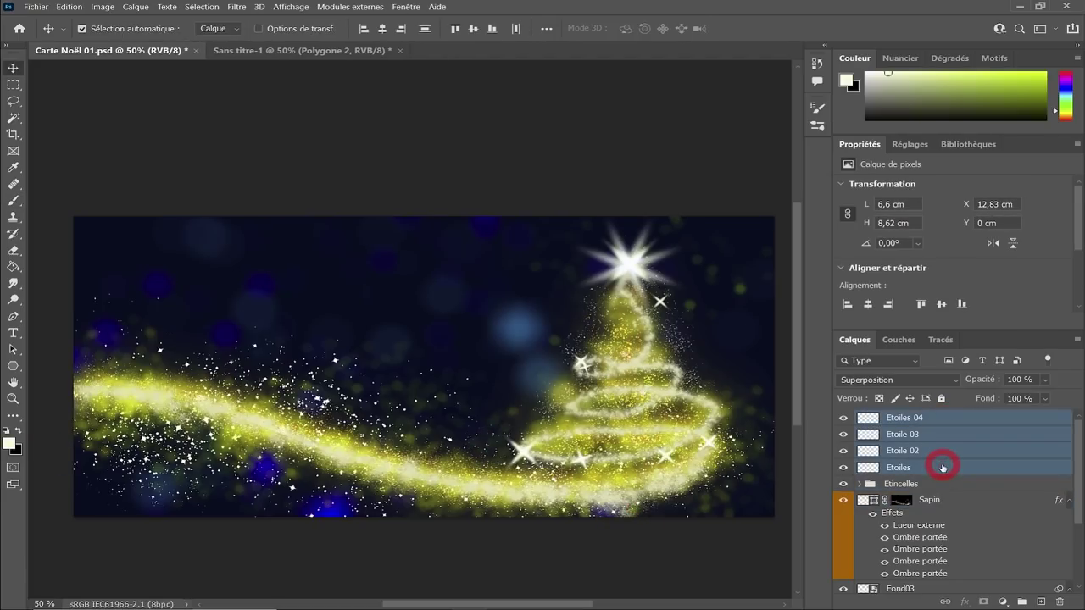
key("ctrl+g")
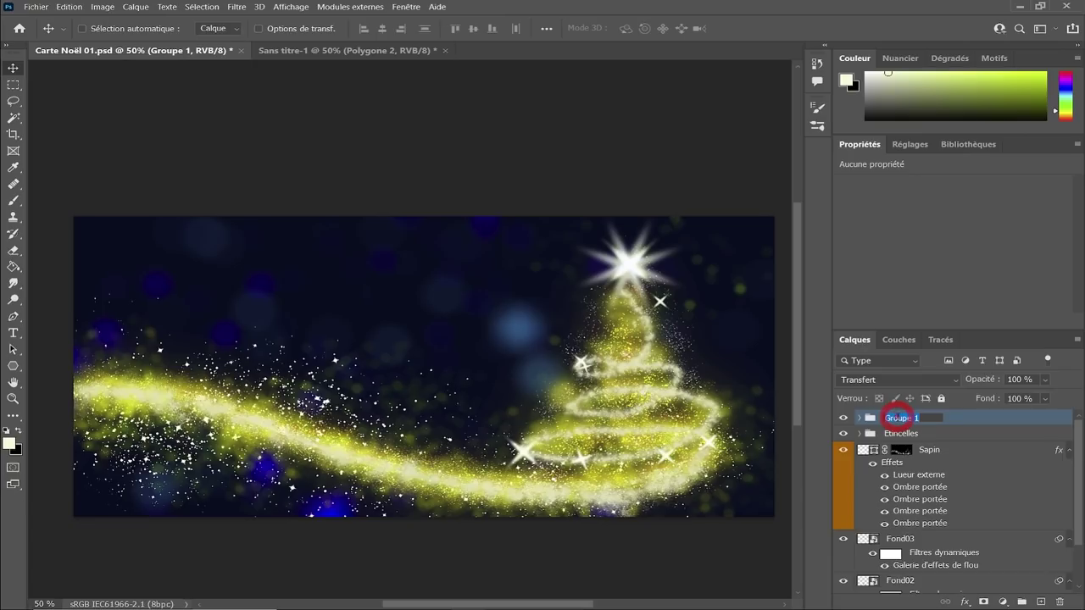
type("Etoiles")
key("Return")
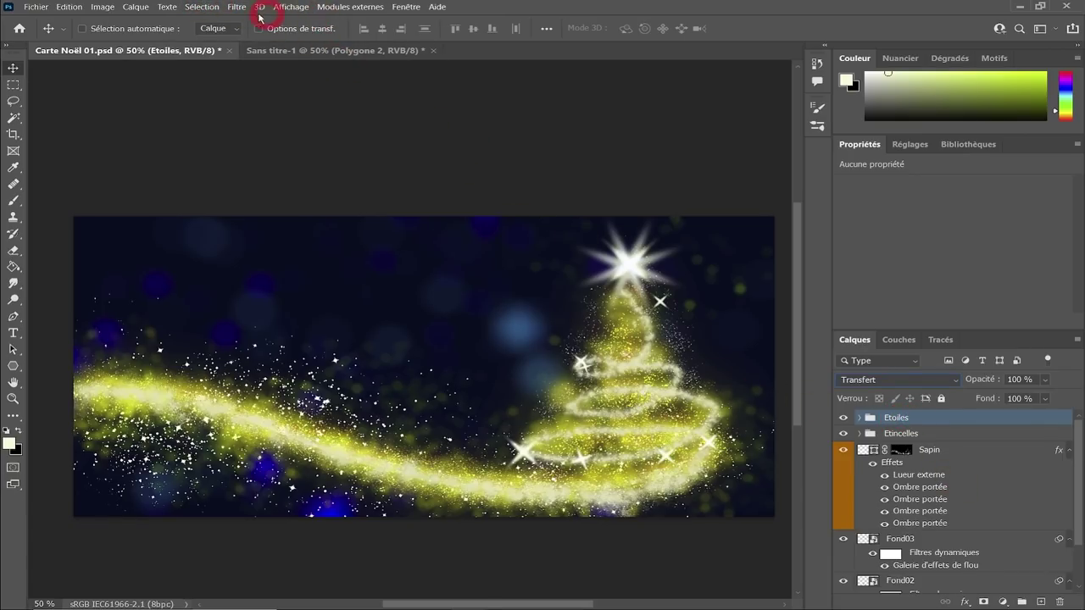
- Deselect all layers and place pexels-azim-islam-1210276.jpg into the card as an embedded layer
left_click(202, 6)
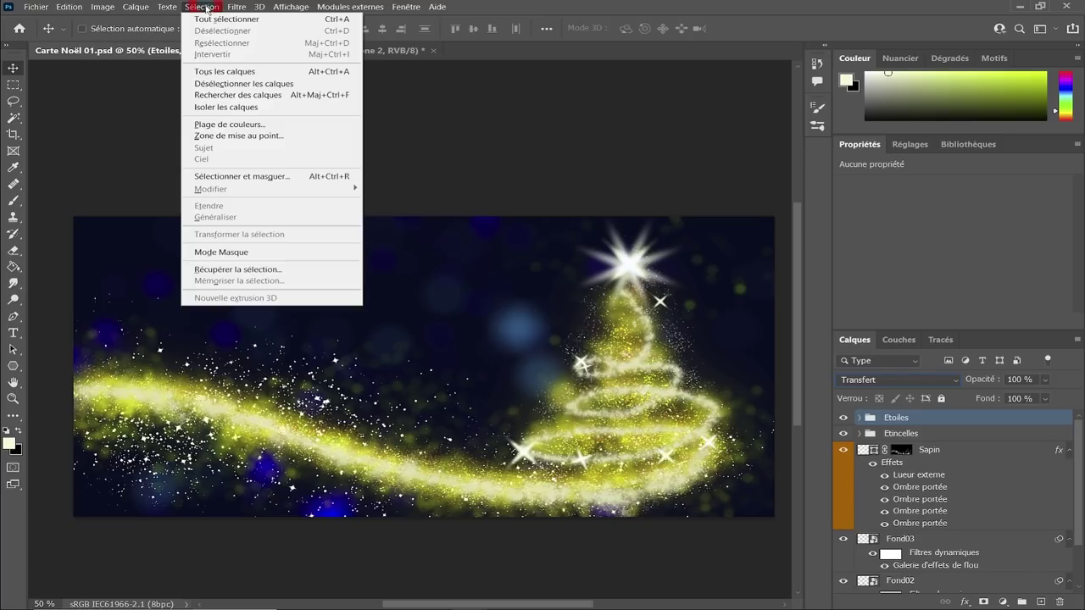
left_click(250, 84)
left_click(36, 7)
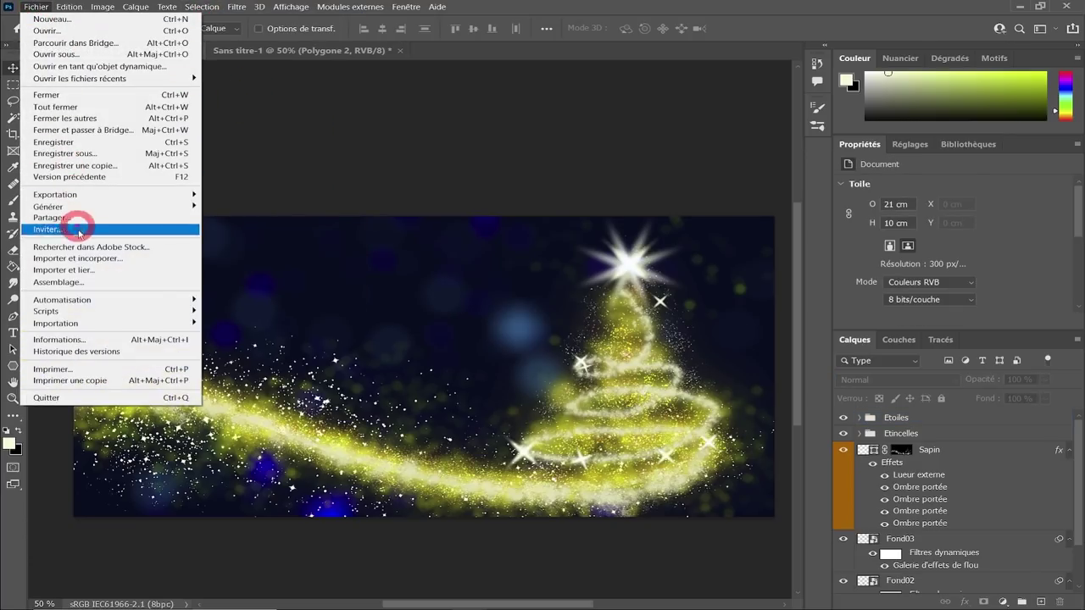
left_click(89, 258)
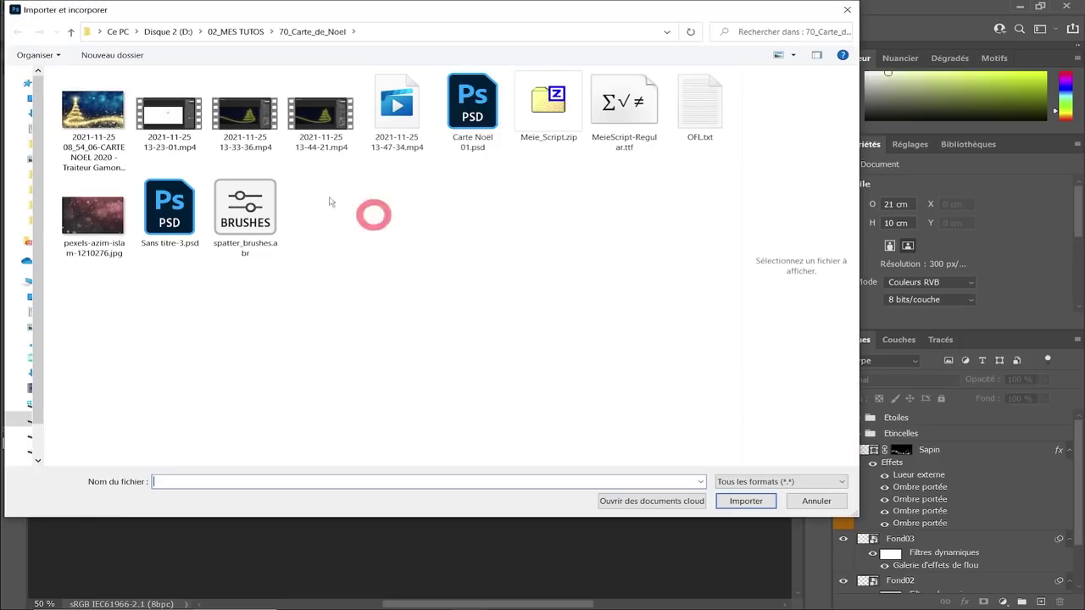
left_click(93, 216)
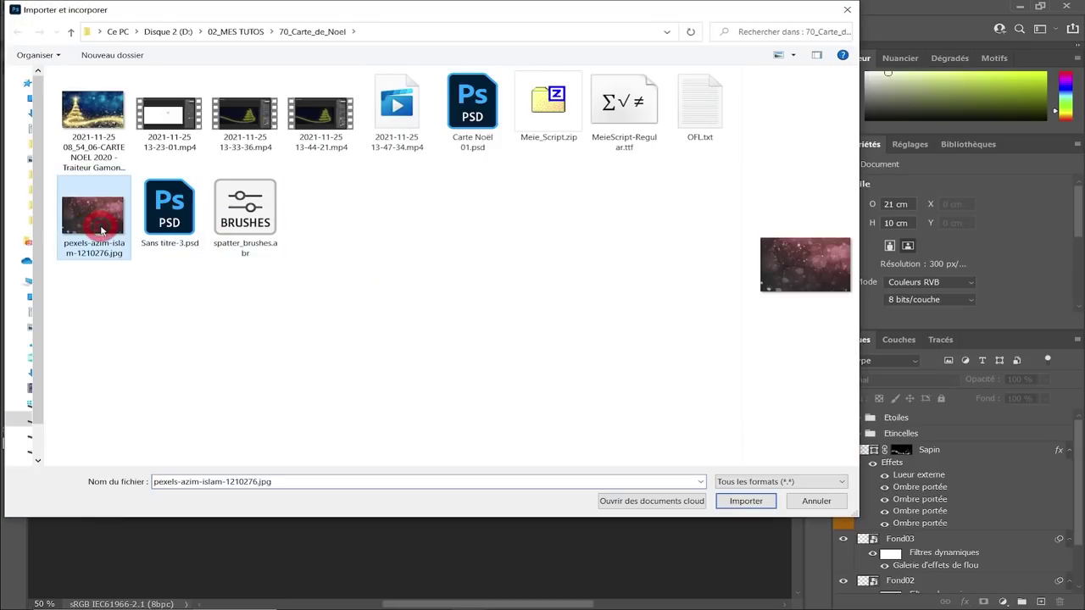
left_click(746, 502)
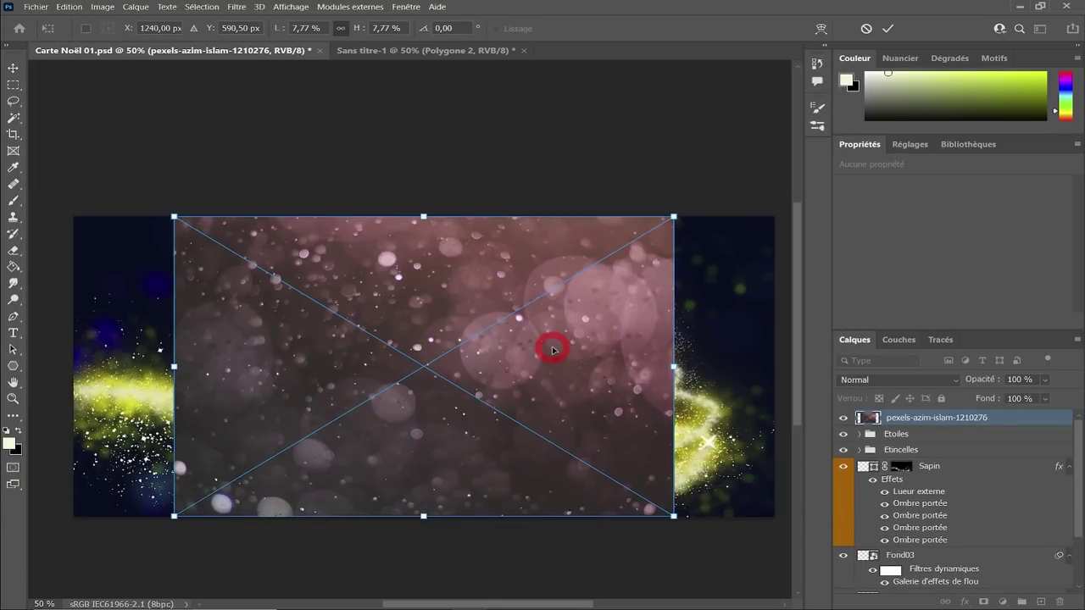
- Enlarge the bokeh photo to cover the card and shift it left
left_click_drag(678, 215, 763, 145)
left_click_drag(150, 514, 150, 551)
left_click(889, 32)
left_click_drag(596, 296, 486, 278)
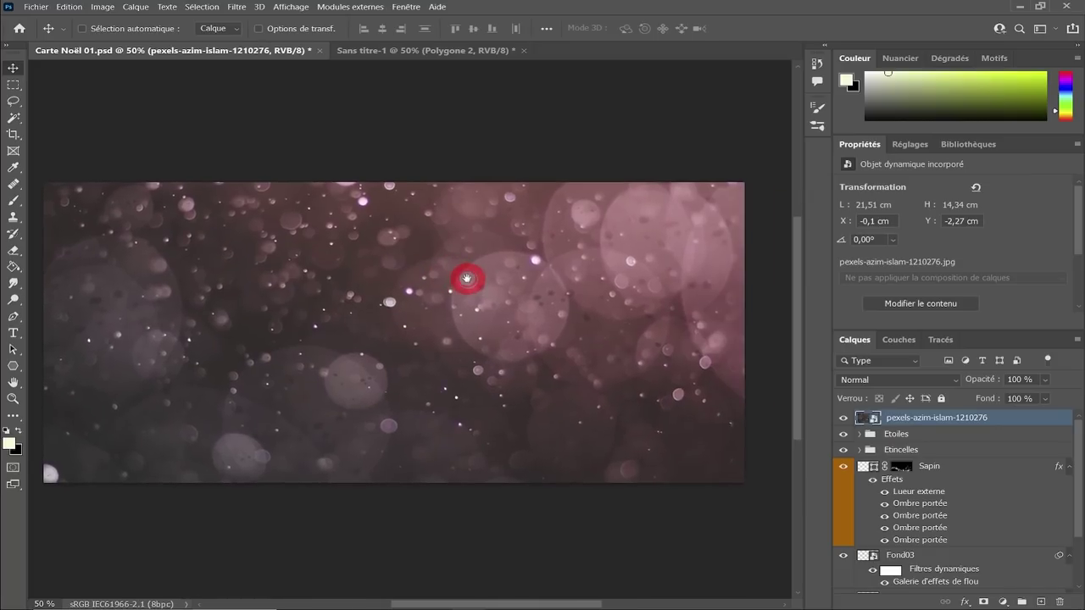
- Blend the bokeh layer with Densité linéaire (Ajout) at 51% fill
left_click(867, 379)
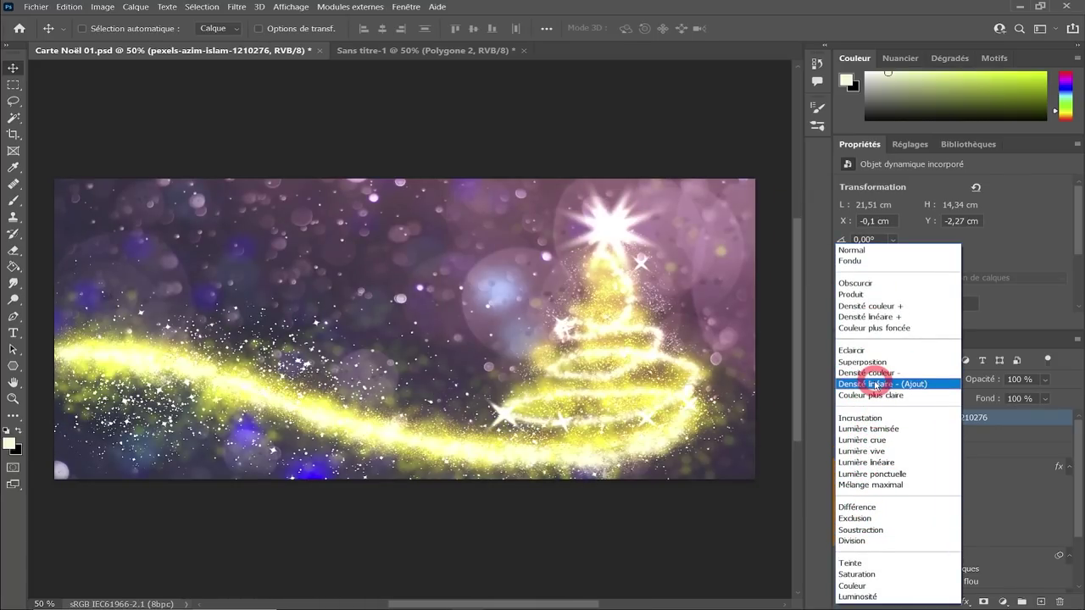
left_click(875, 385)
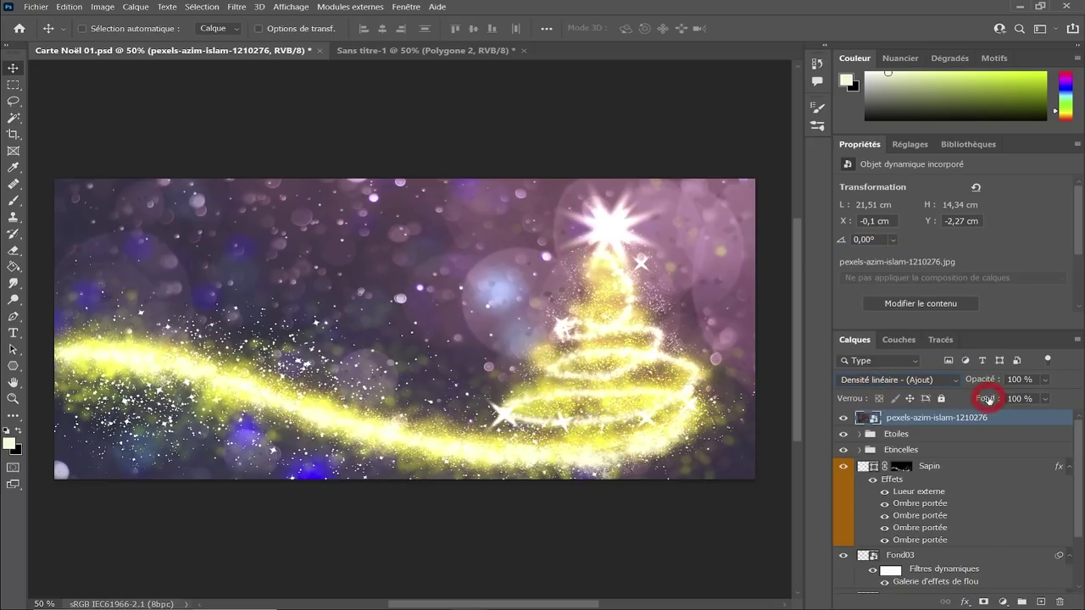
left_click_drag(969, 401, 958, 405)
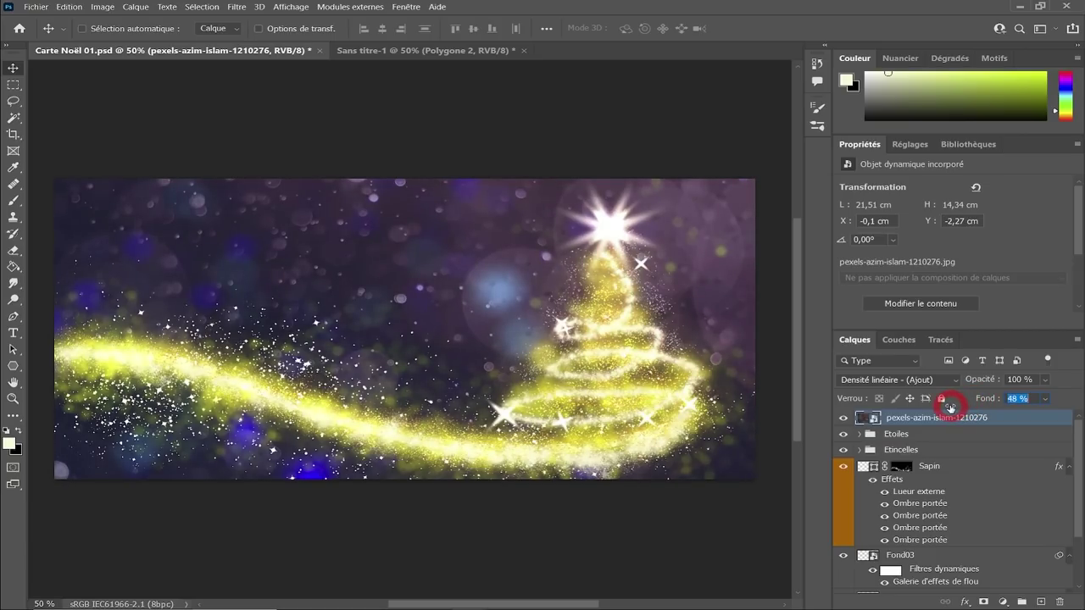
type("51")
left_click(951, 414)
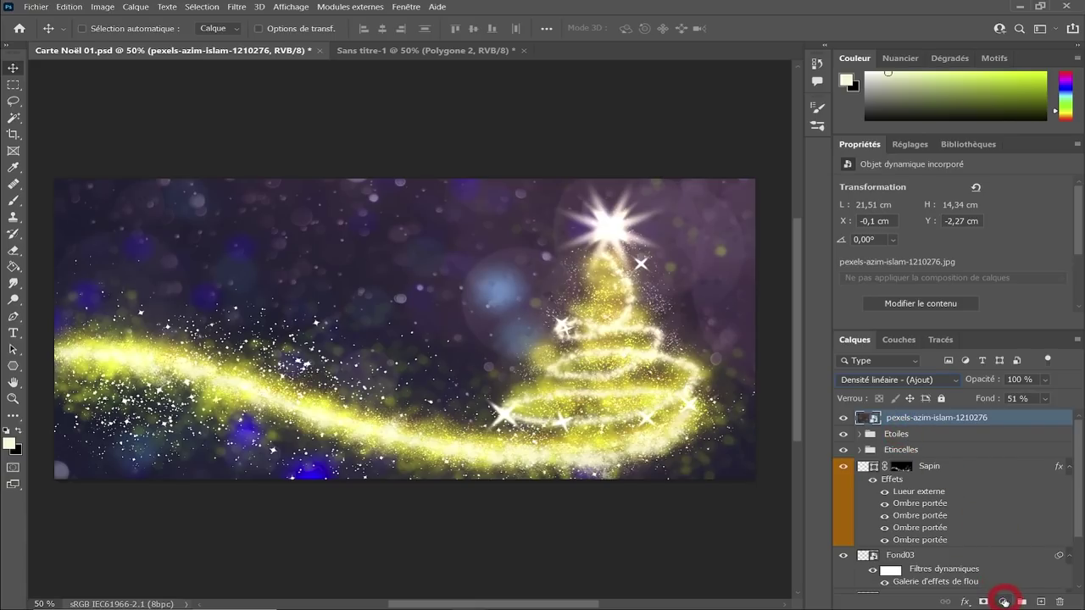
- Add a Teinte/Saturation layer clipped to the bokeh photo with Teinte -125 and Saturation +47
left_click(1004, 602)
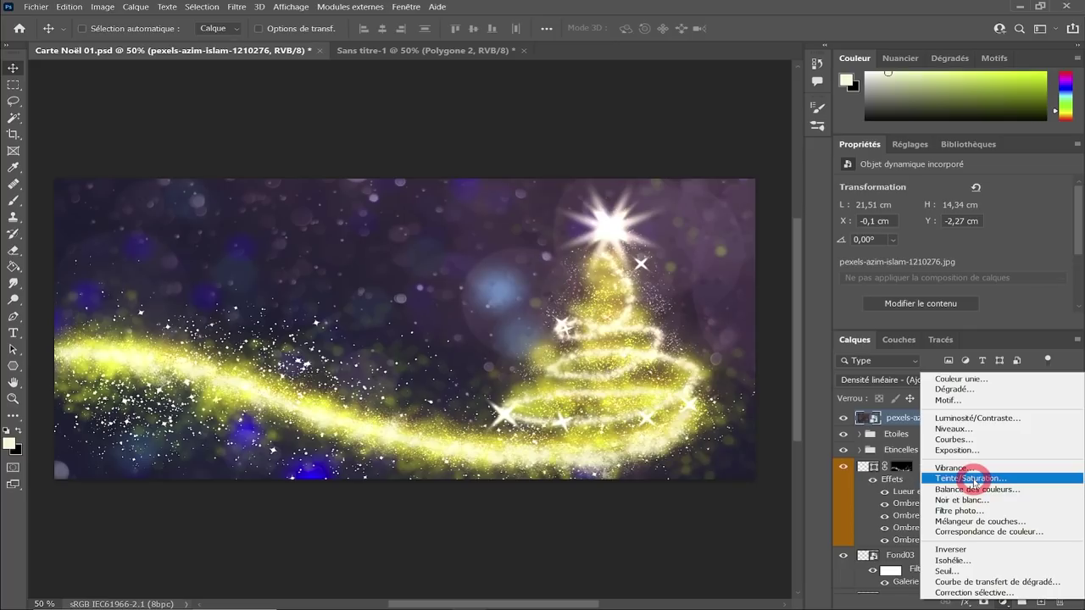
left_click(975, 480)
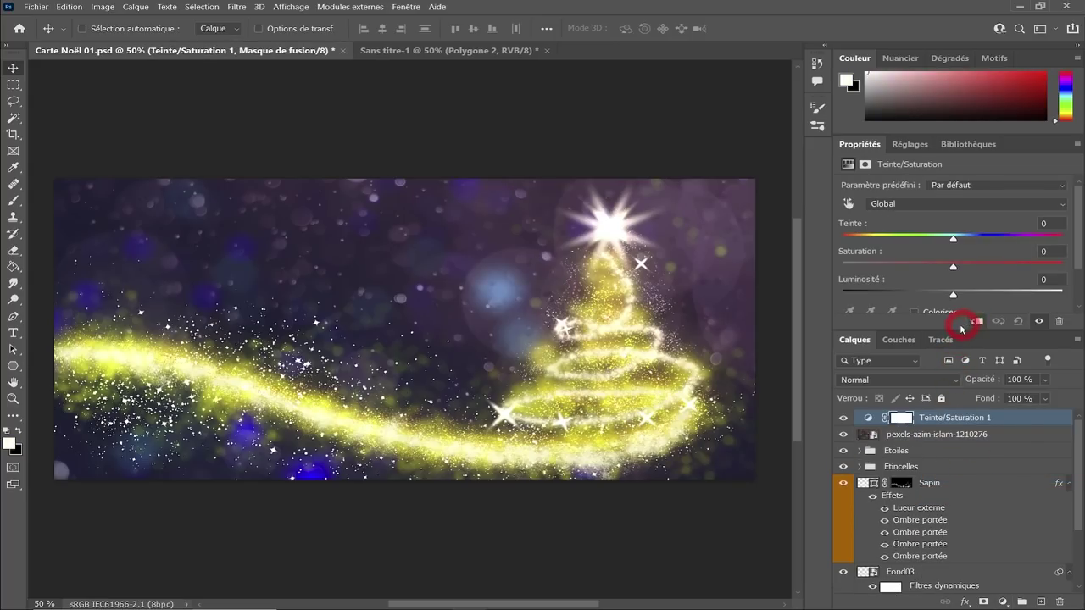
left_click_drag(955, 329, 954, 378)
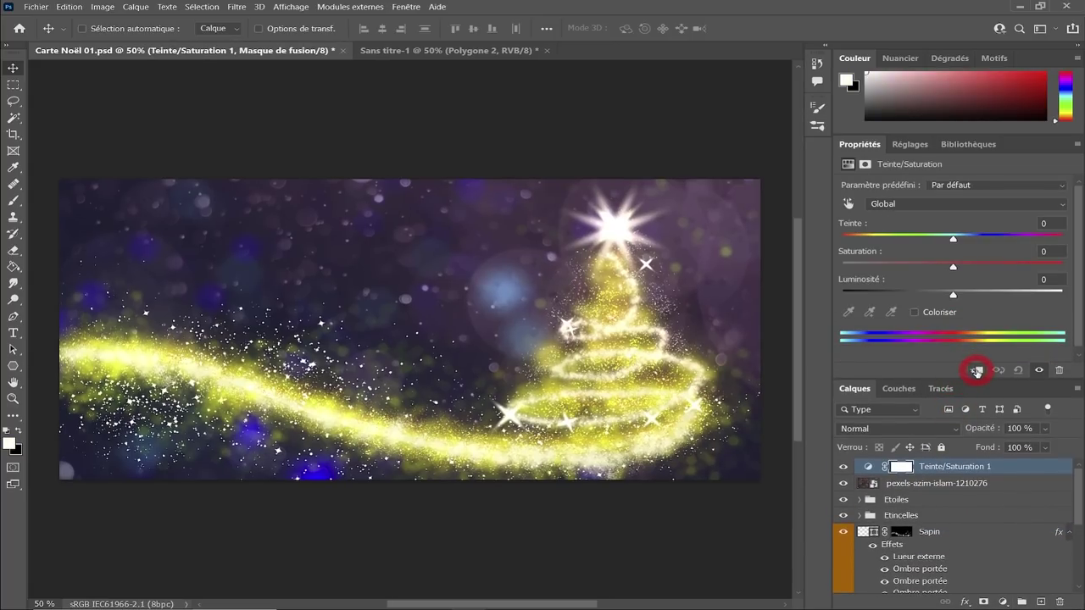
left_click(977, 370)
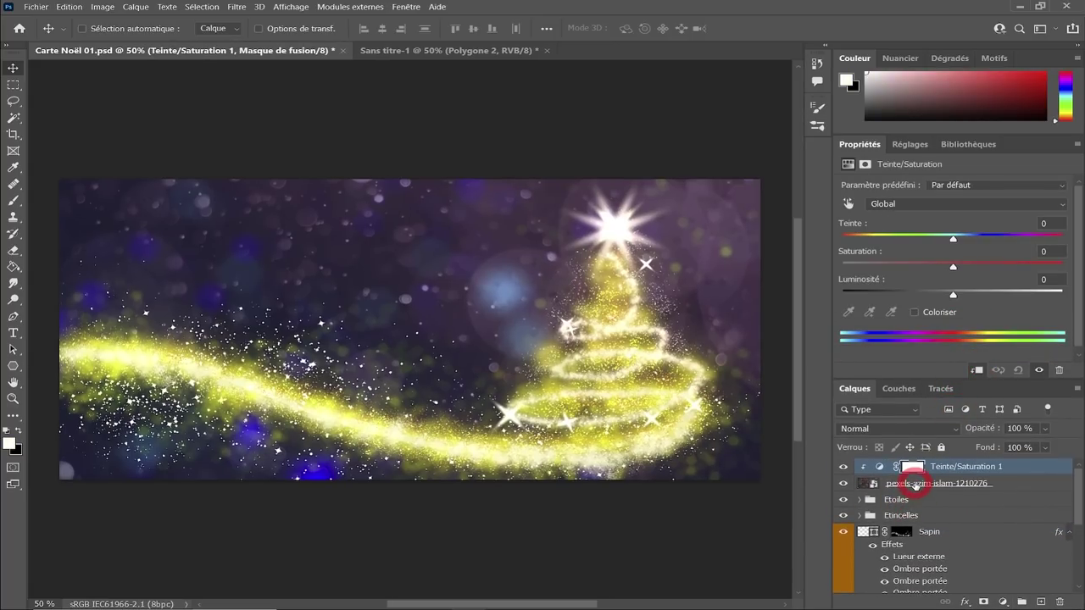
left_click_drag(954, 241, 1082, 245)
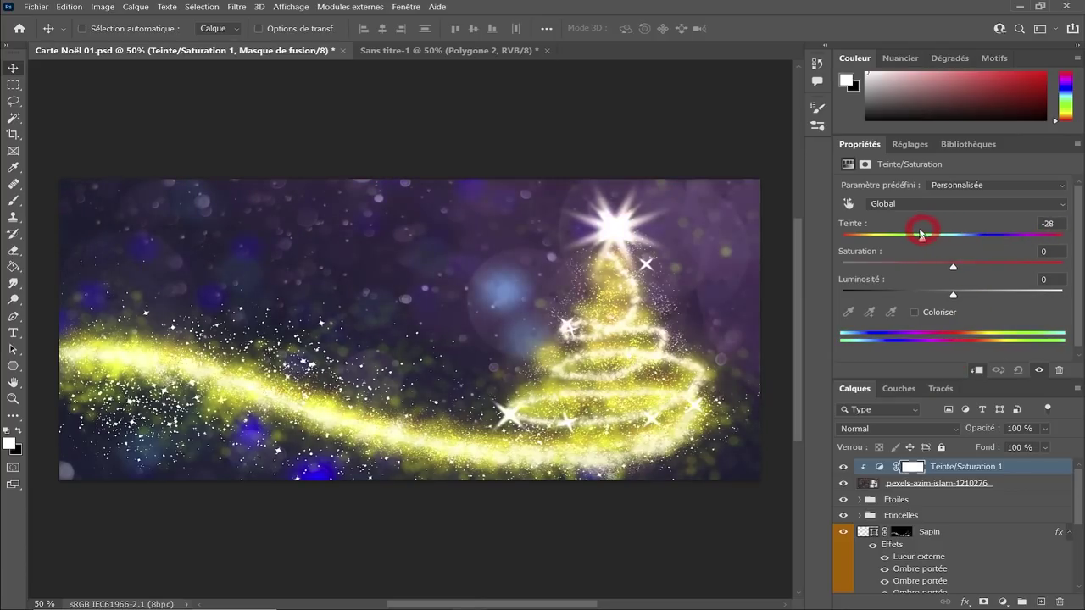
left_click_drag(1082, 245, 903, 239)
mouse_move(955, 266)
left_mouse_down()
mouse_move(1002, 267)
mouse_move(843, 237)
mouse_move(863, 236)
left_mouse_up()
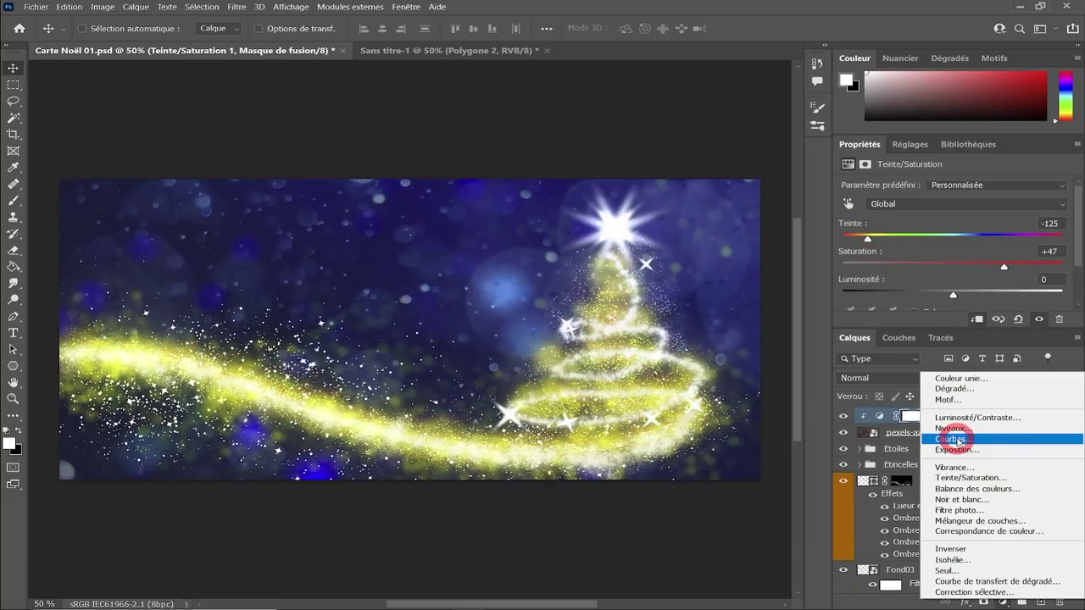
- Add a Courbes layer with curve points near 74/42 and 192/171 to deepen the shadows
left_click(957, 440)
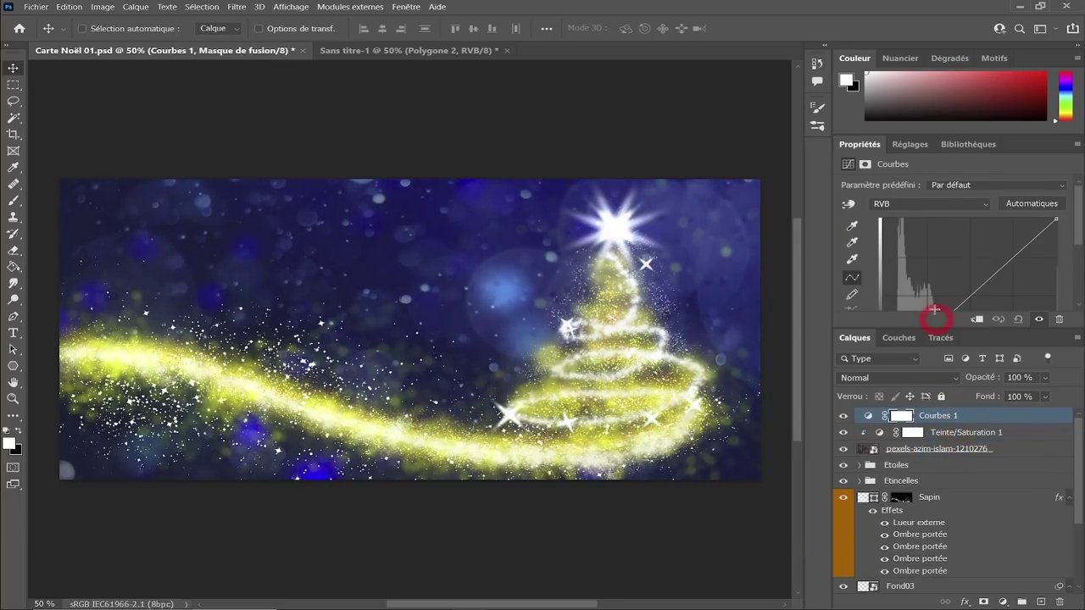
left_click_drag(868, 181, 700, 122)
mouse_move(751, 291)
left_mouse_down()
mouse_move(760, 280)
mouse_move(772, 290)
left_mouse_up()
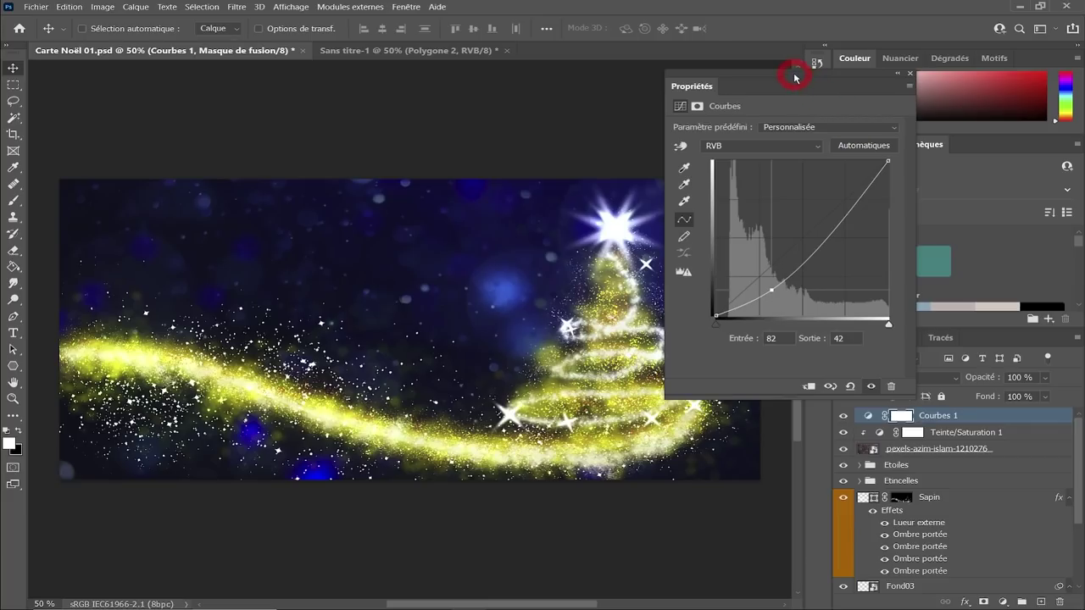
left_click_drag(795, 78, 906, 103)
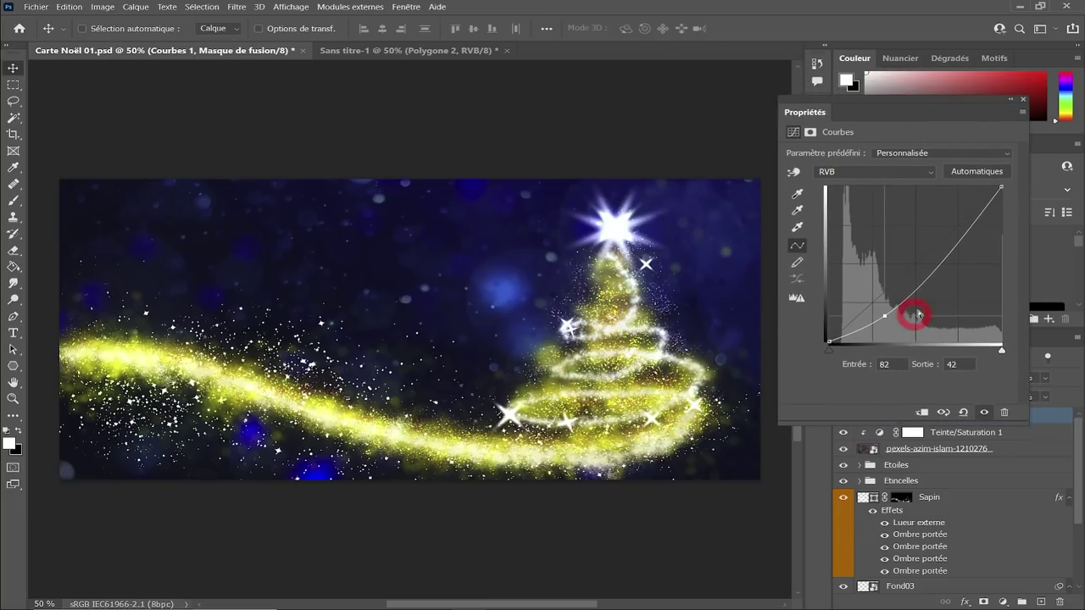
left_click_drag(955, 243, 960, 238)
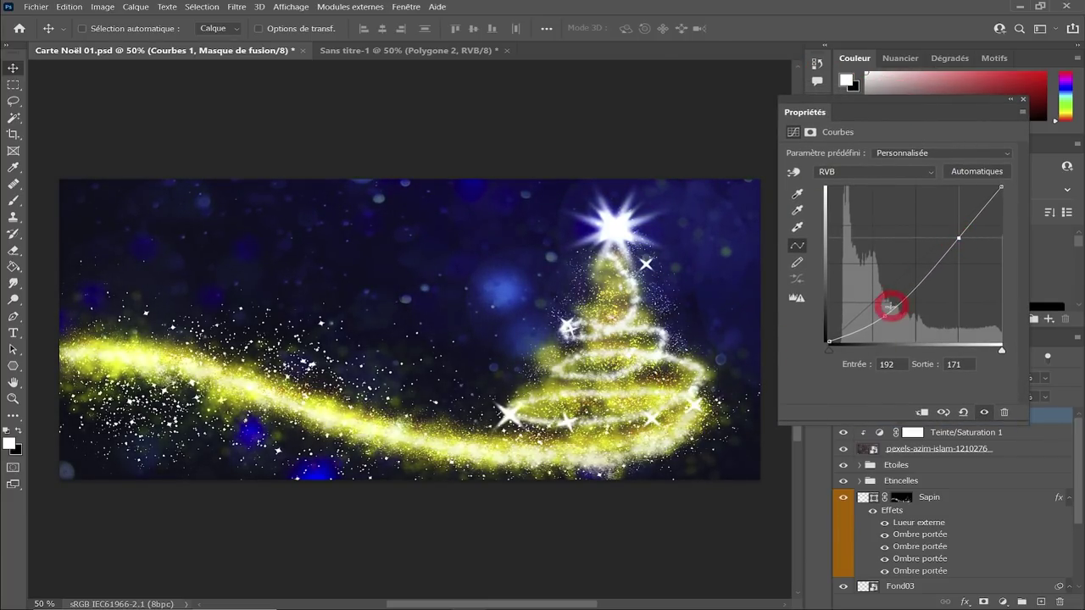
mouse_move(890, 306)
left_mouse_down()
mouse_move(873, 308)
mouse_move(878, 315)
left_mouse_up()
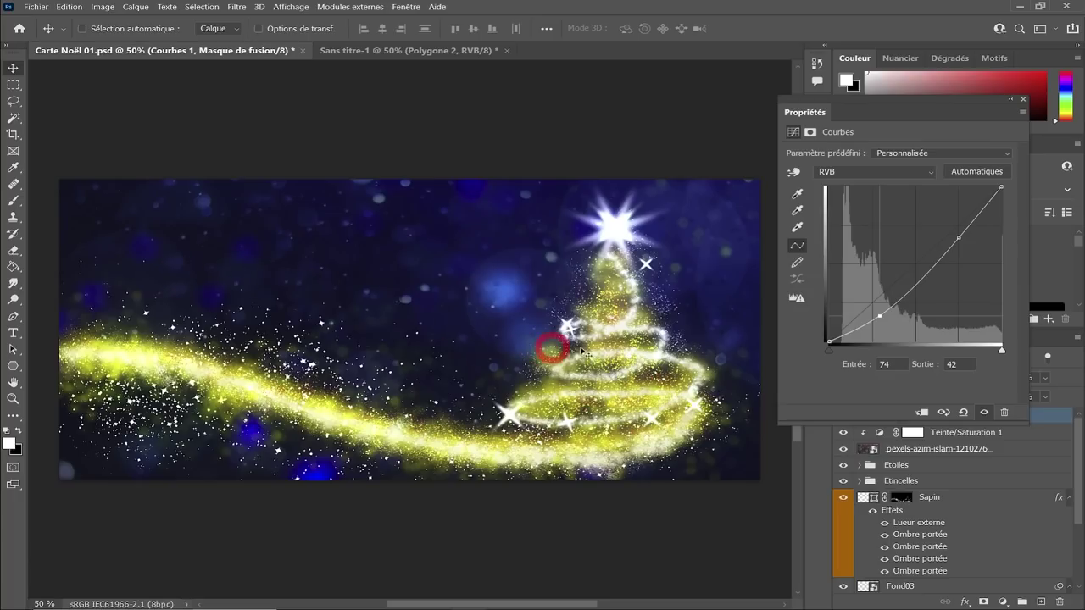
left_click(1025, 100)
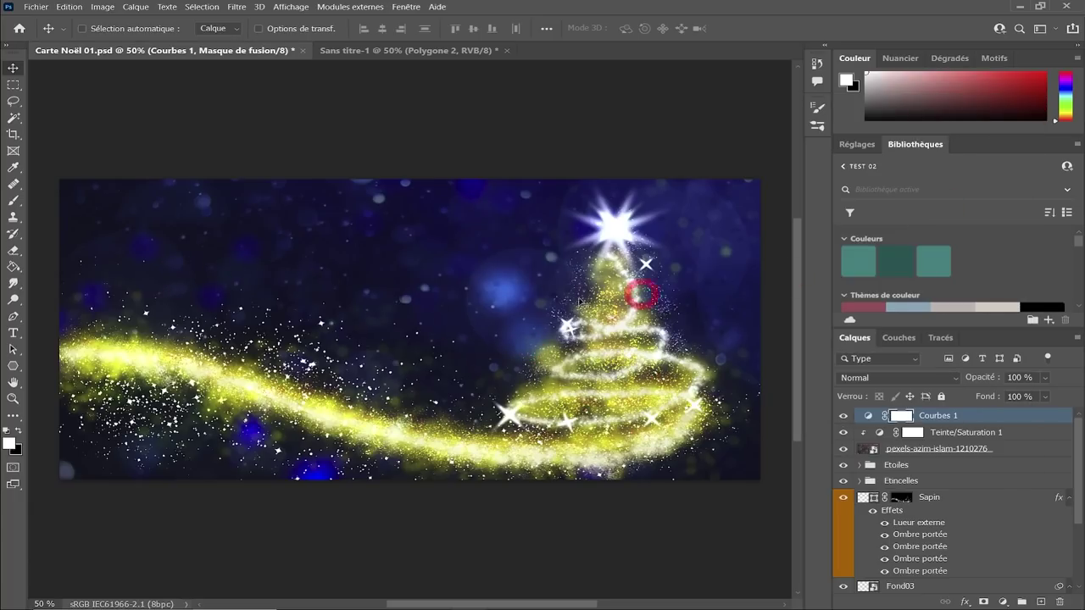
- Type the title 'Bonnes Fêtes' in Meie Script at the card's upper left
left_click(14, 330)
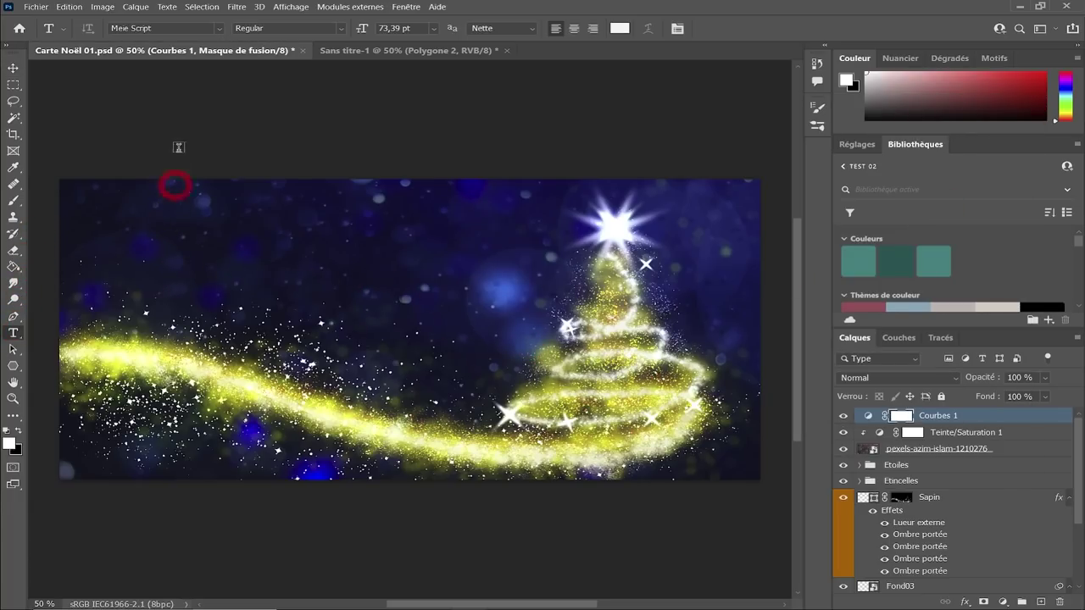
left_click(125, 278)
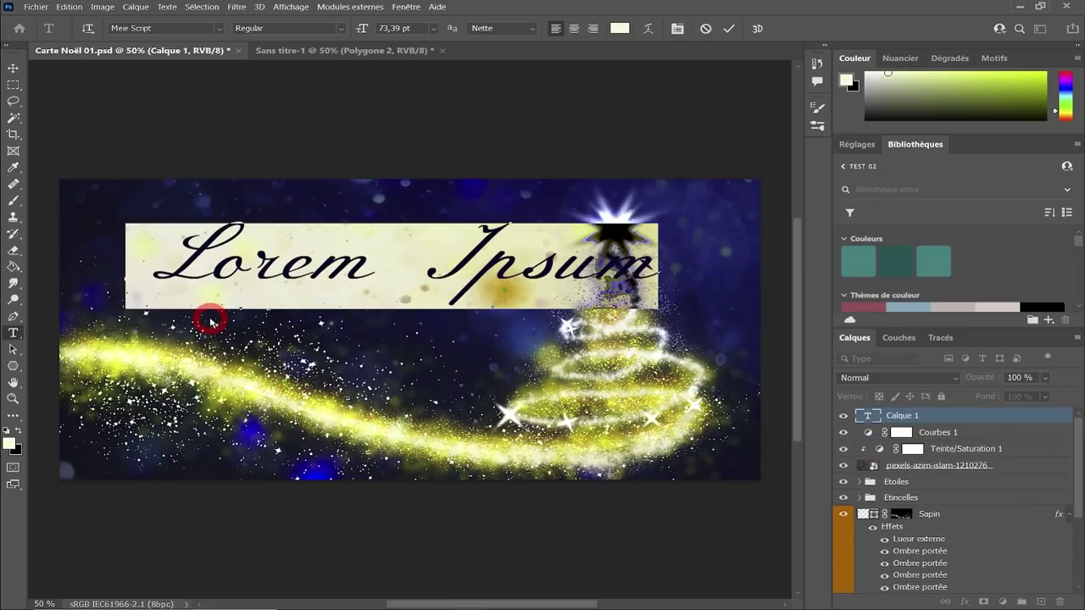
type("Bonnes Fêtes")
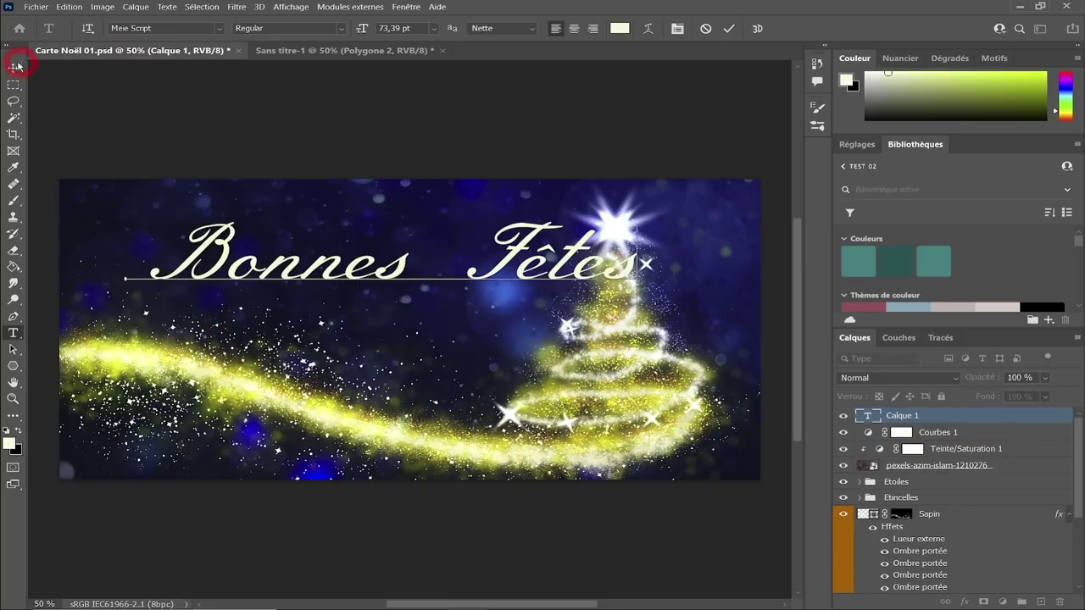
left_click(17, 66)
- Move the title left and down, and adjust the gap between 'Bonnes' and 'Fêtes'
left_click_drag(498, 264, 448, 286)
double_click(428, 291)
key("BackSpace")
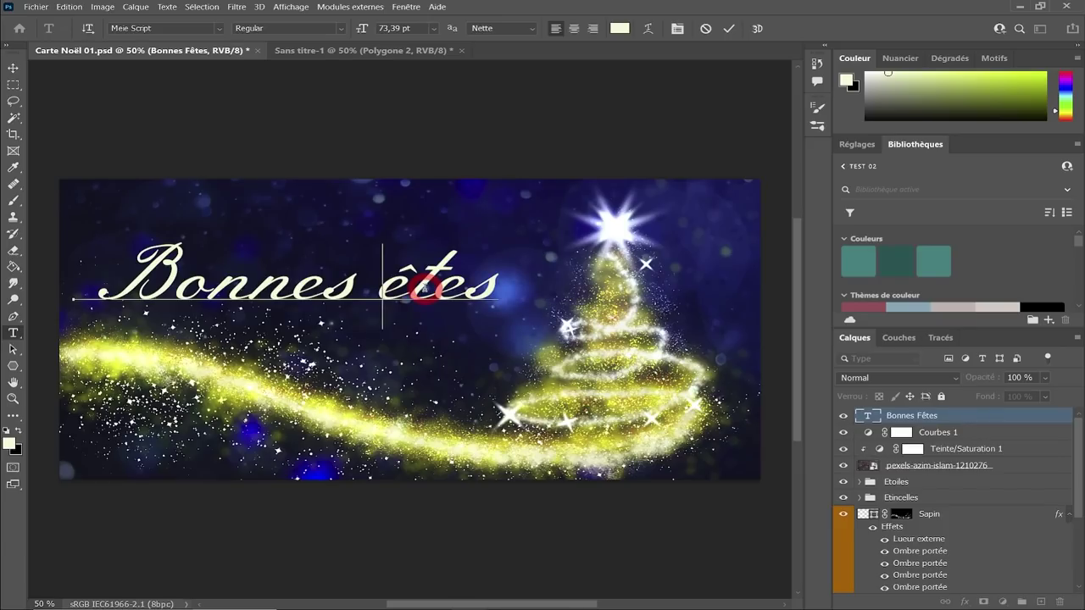
key("ctrl+z")
key("Left")
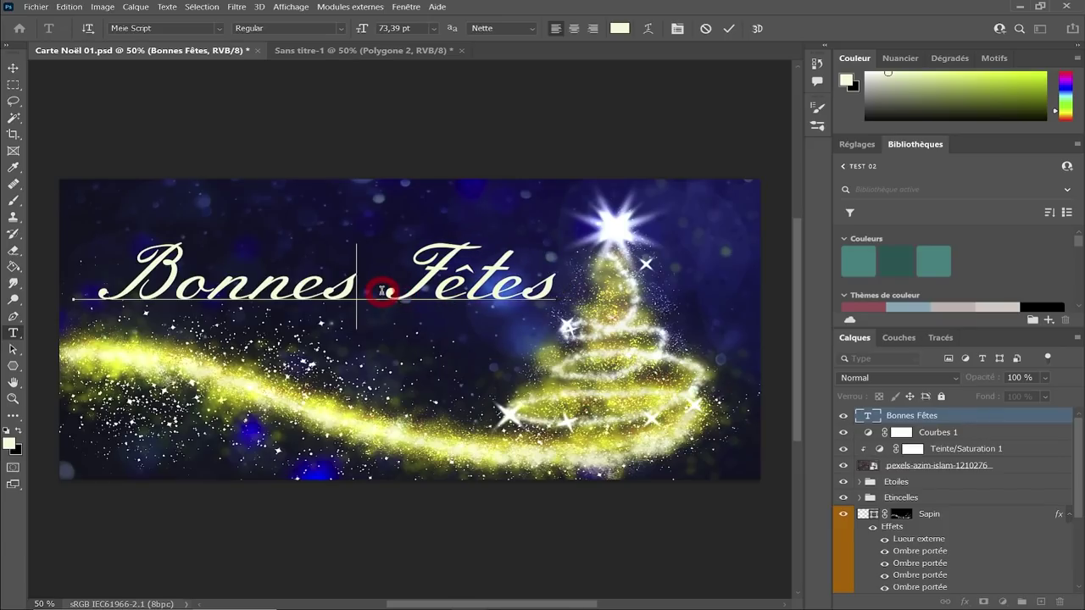
left_click(728, 28)
left_click(728, 28)
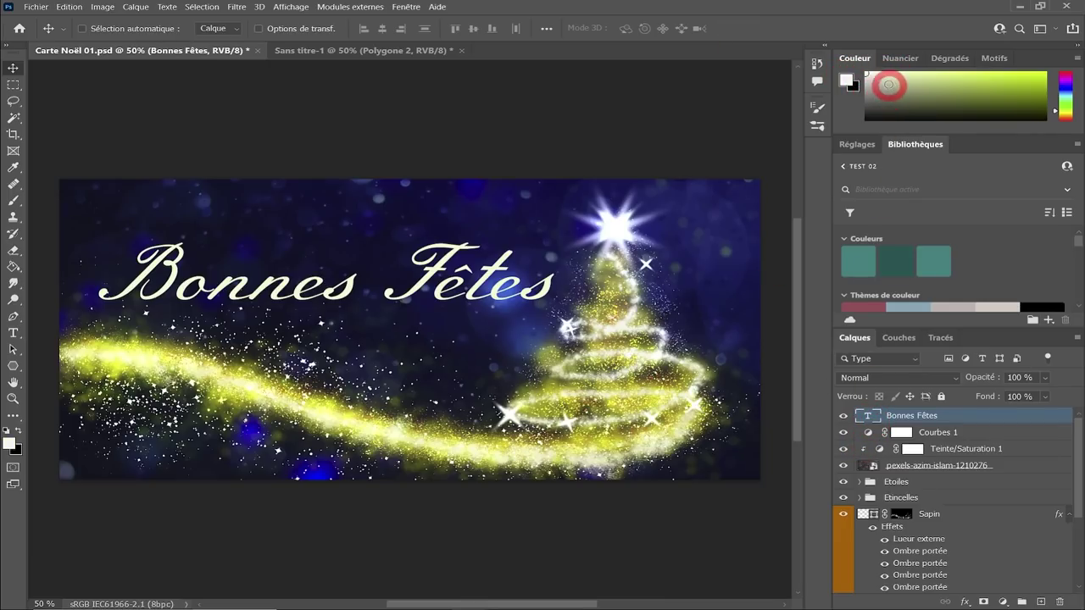
- Scale the Bonnes Fêtes title to 82.86% and shift it up and right beside the tree
key("ctrl")
key("ctrl+t")
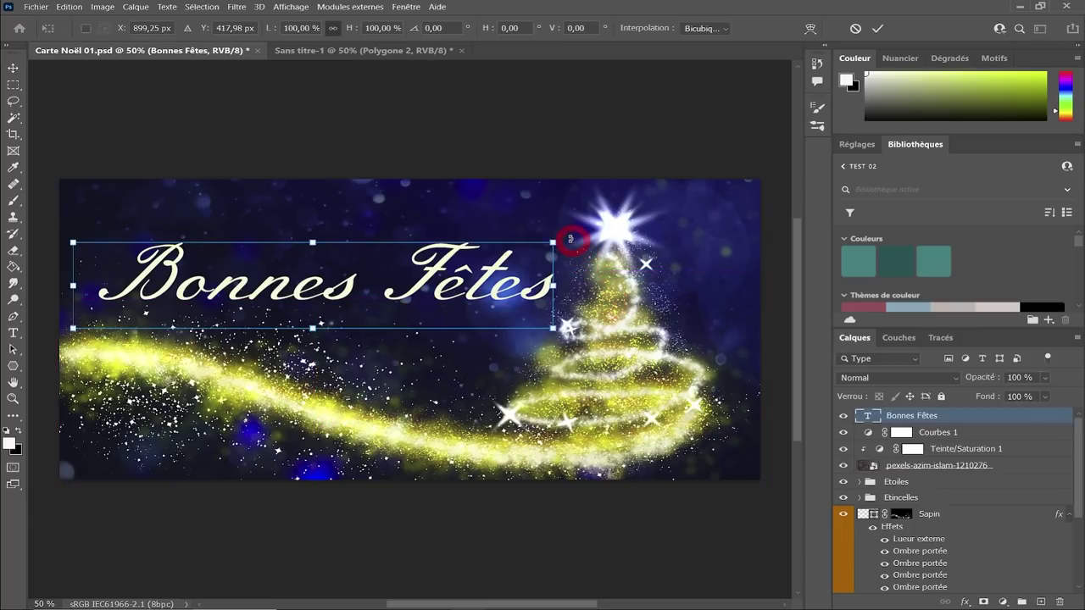
left_click_drag(555, 241, 472, 257)
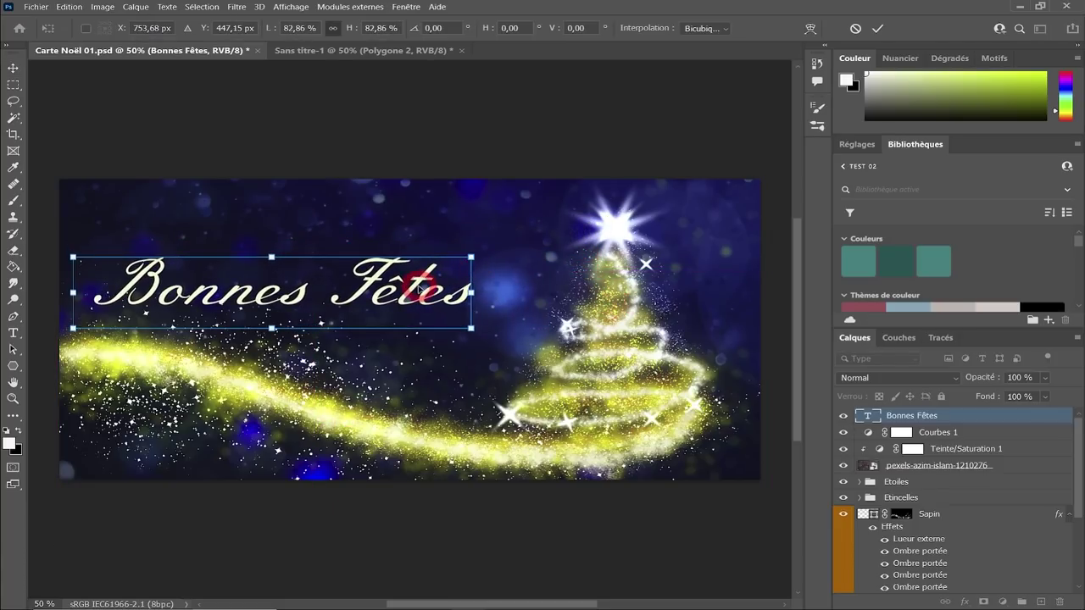
left_click_drag(423, 290, 473, 277)
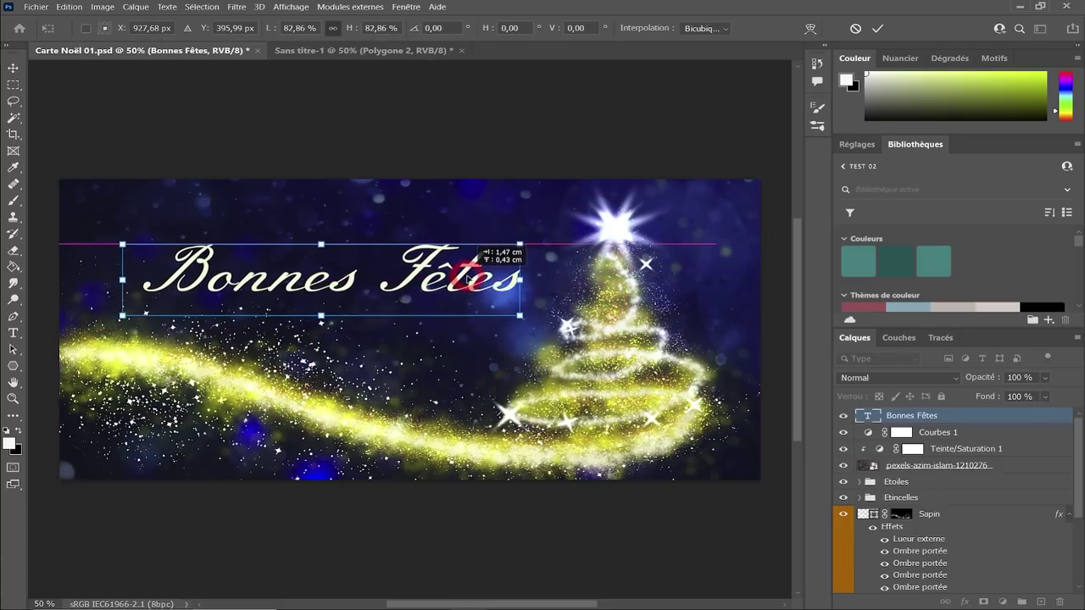
left_click(878, 28)
key("ctrl+minus")
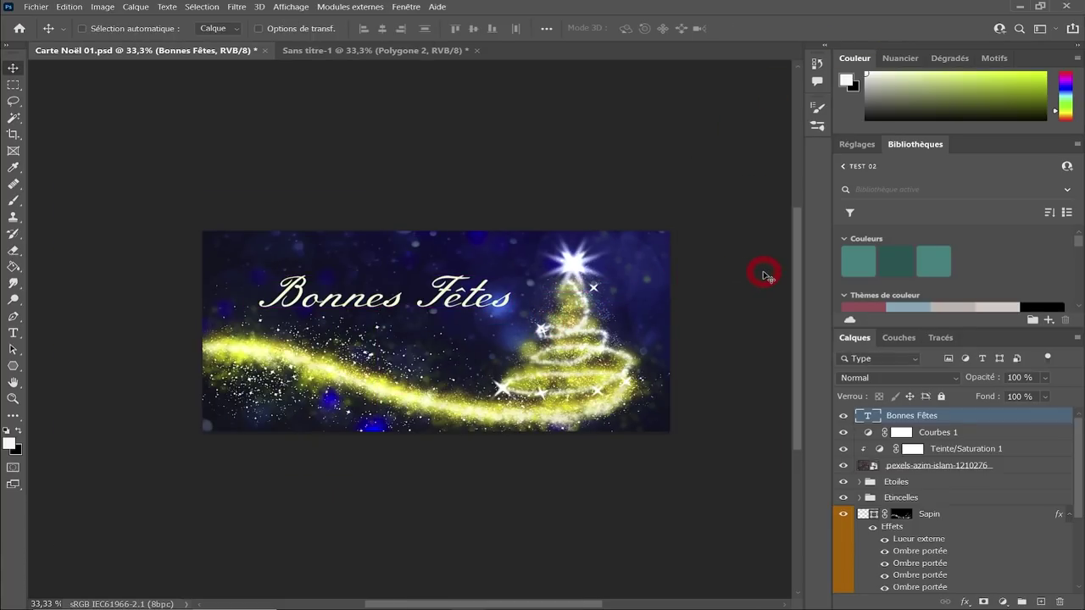